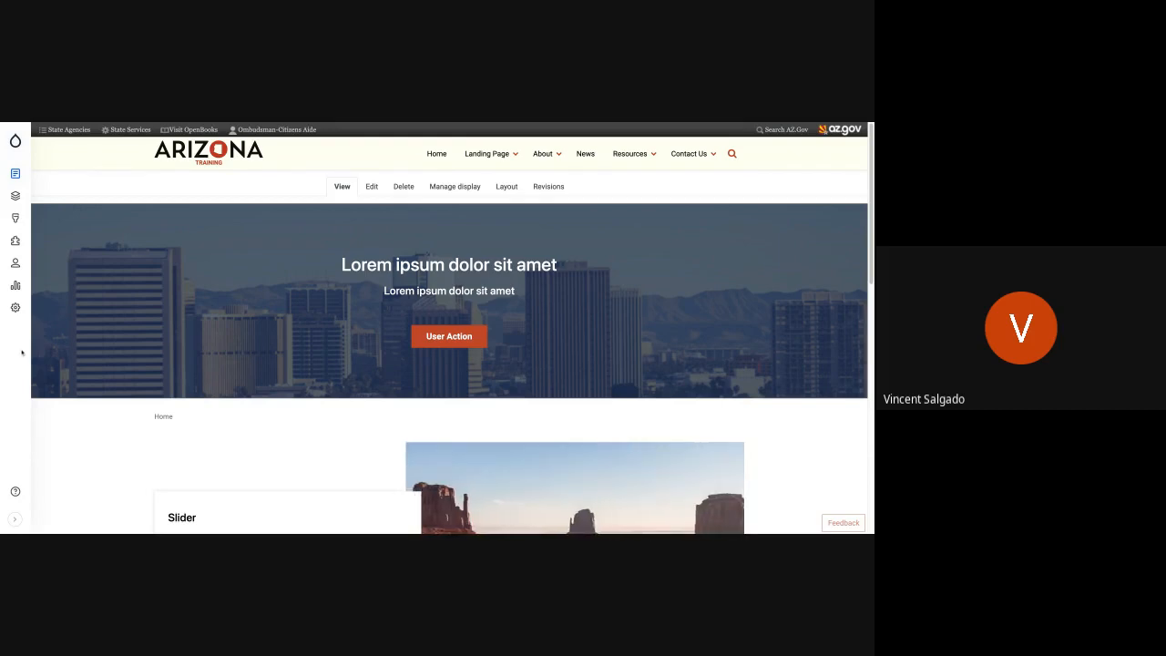
- Look through the Tools, Content, Structure and Reports options of the site administration menu
left_click(15, 141)
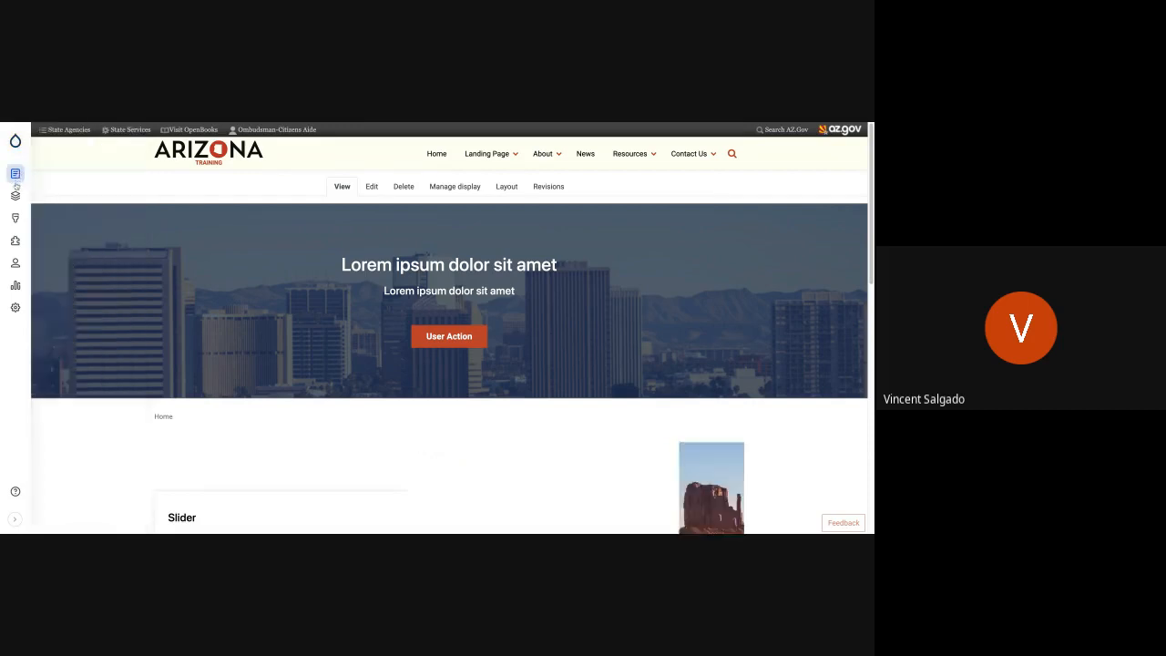
mouse_move(16, 201)
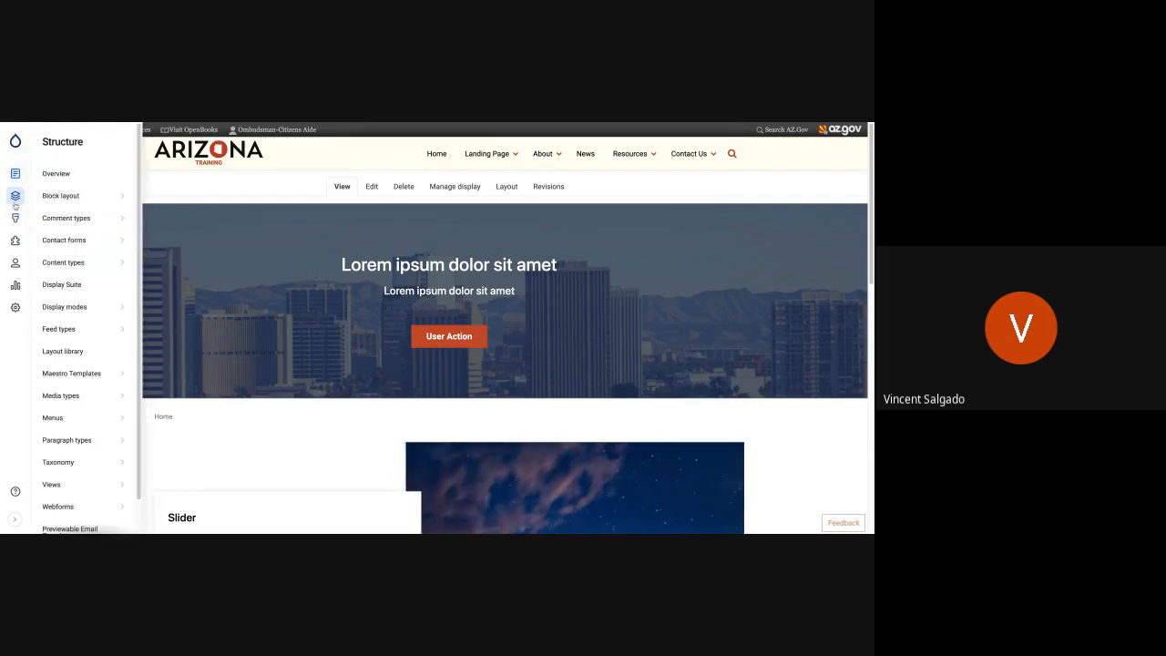
mouse_move(15, 145)
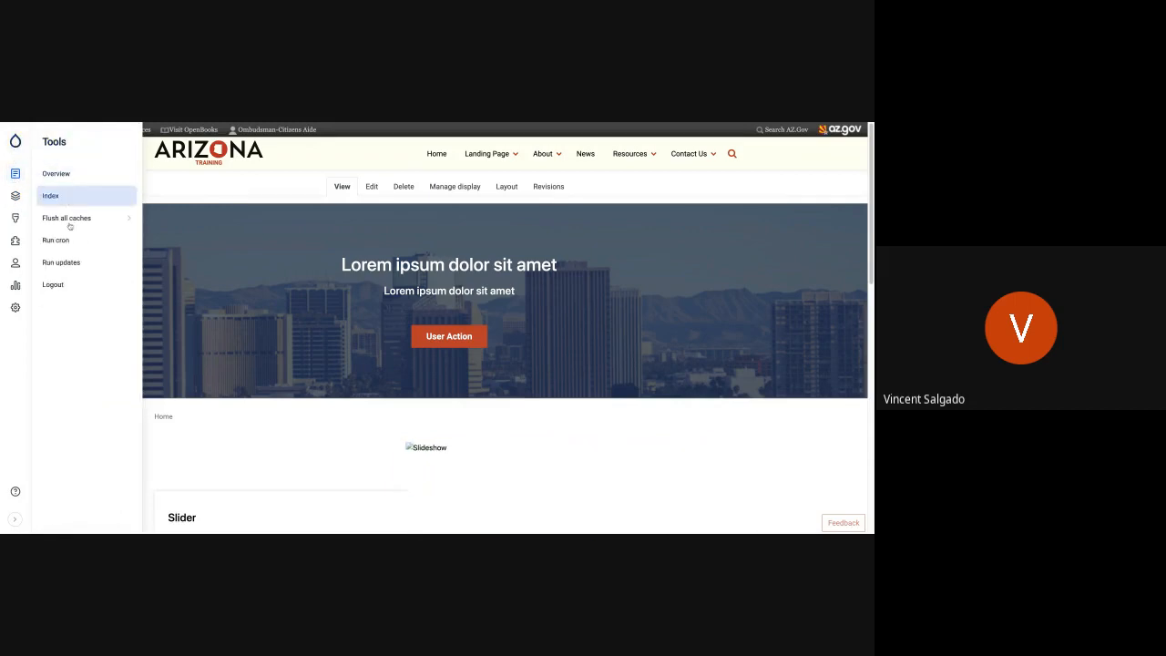
mouse_move(70, 223)
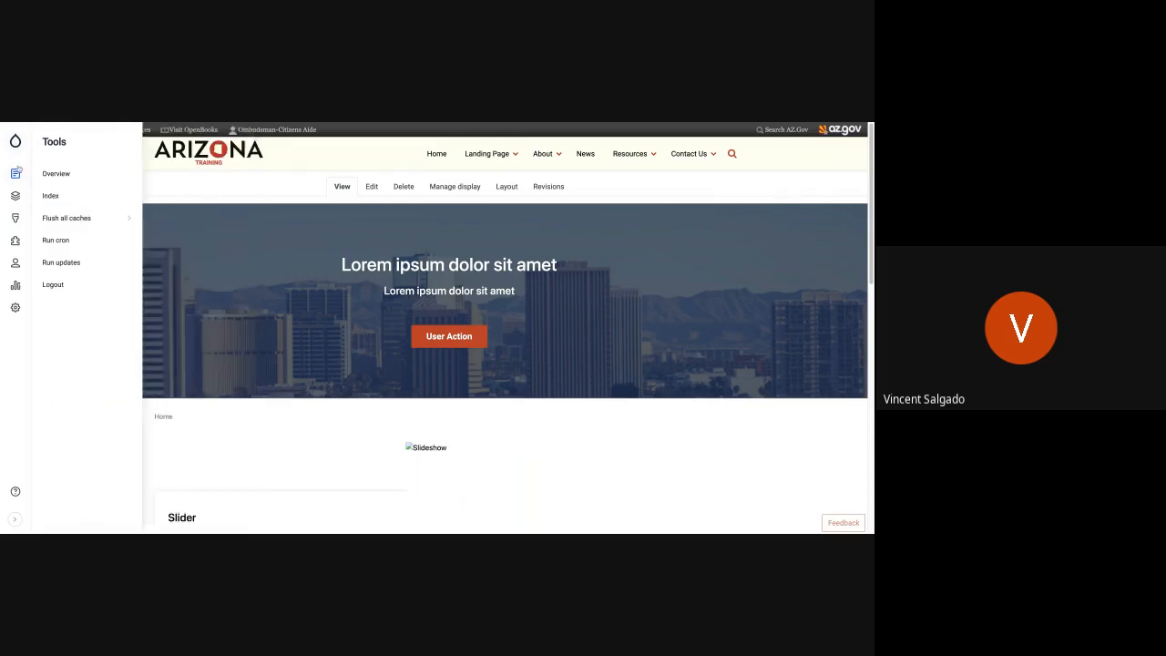
mouse_move(15, 173)
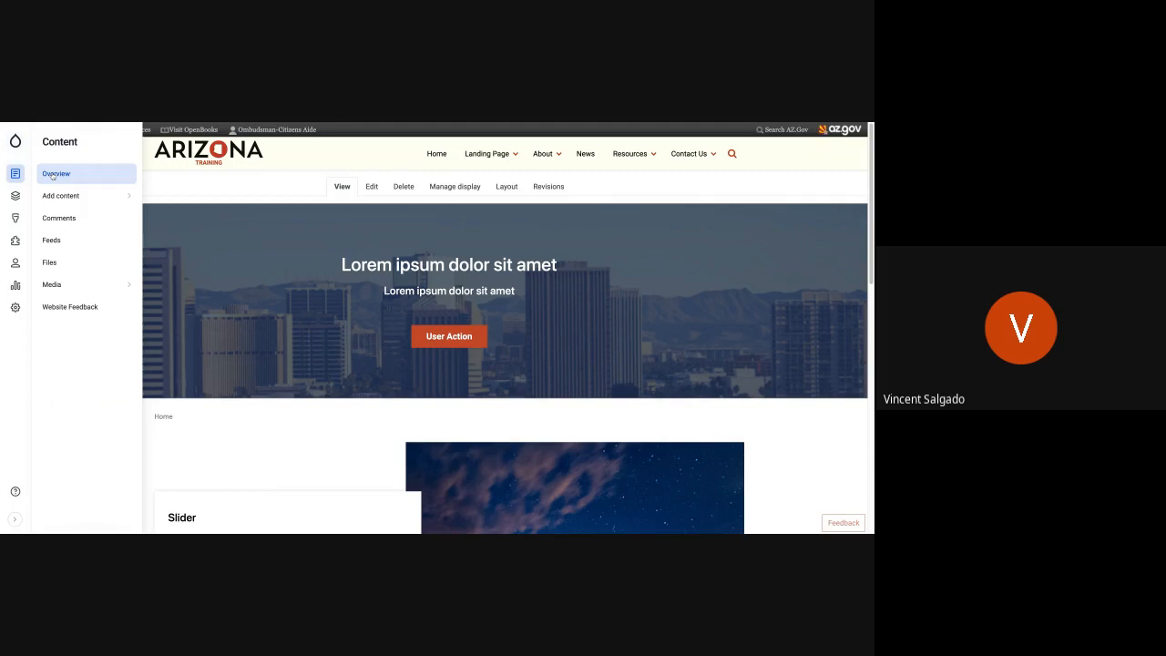
mouse_move(55, 195)
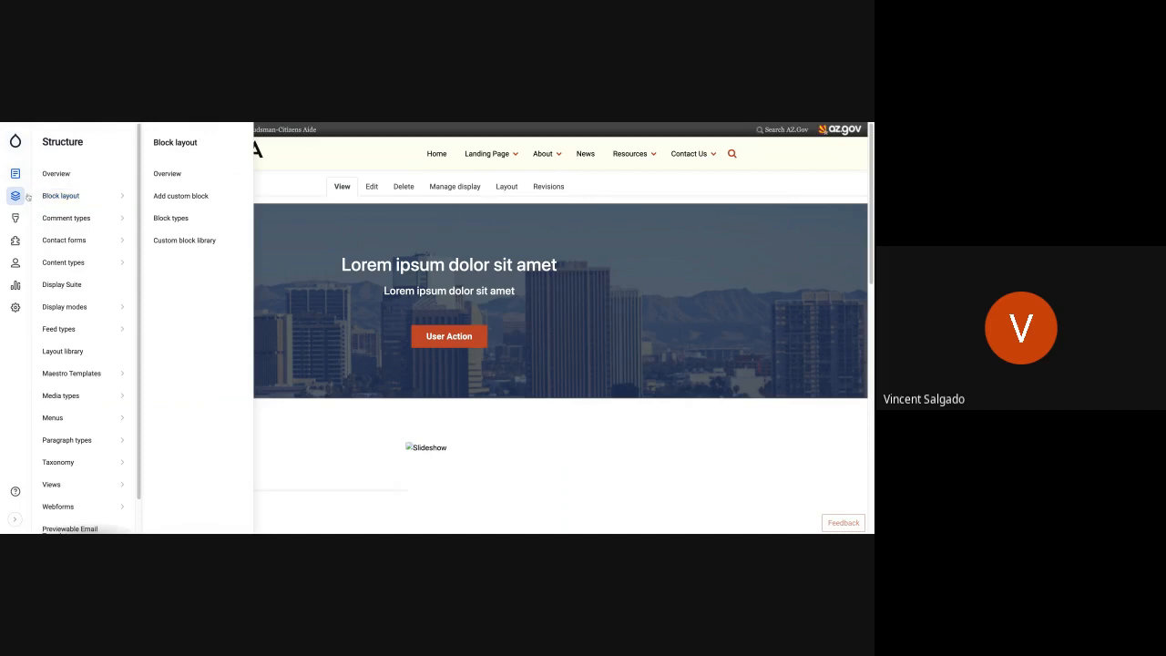
mouse_move(16, 285)
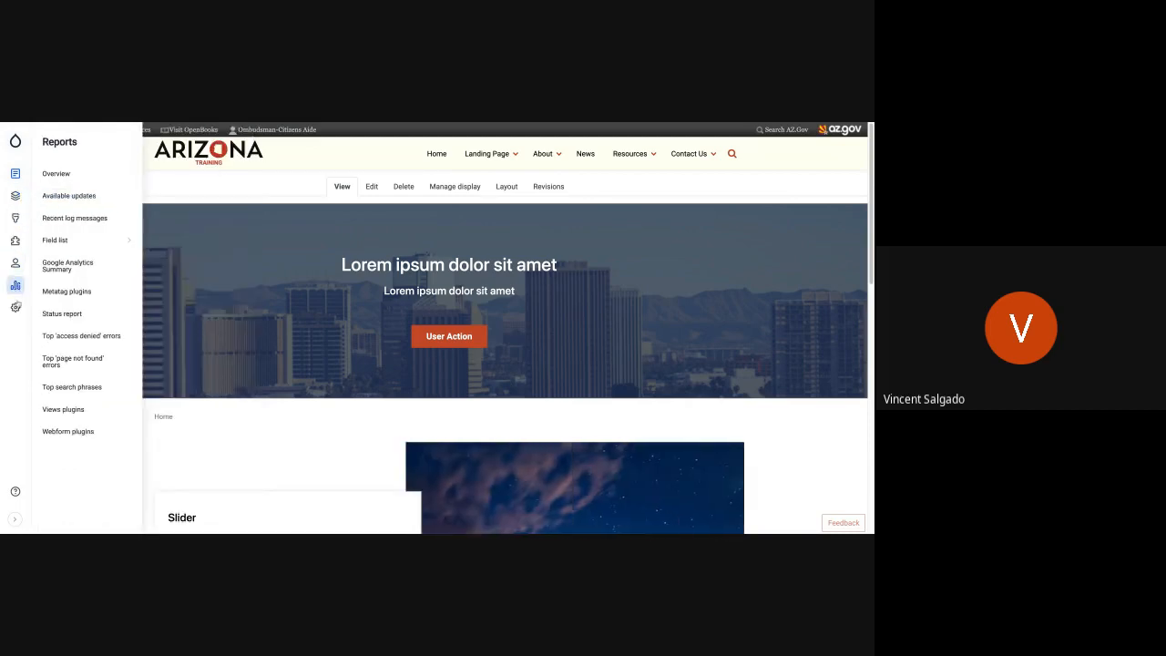
mouse_move(16, 307)
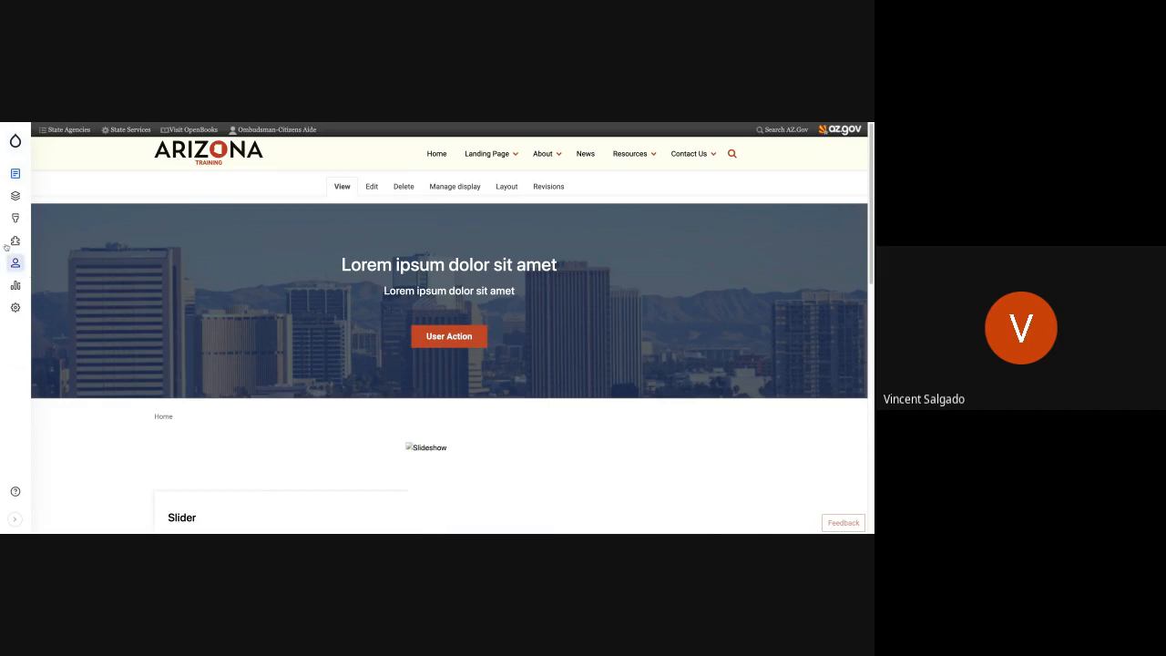
mouse_move(16, 203)
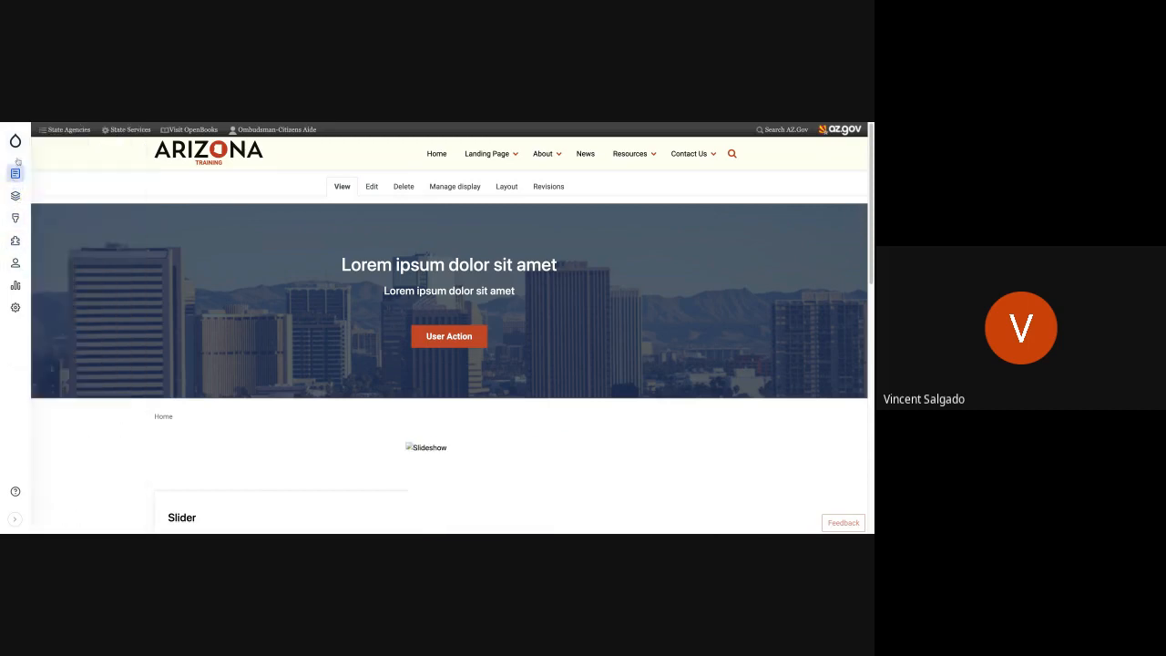
mouse_move(15, 142)
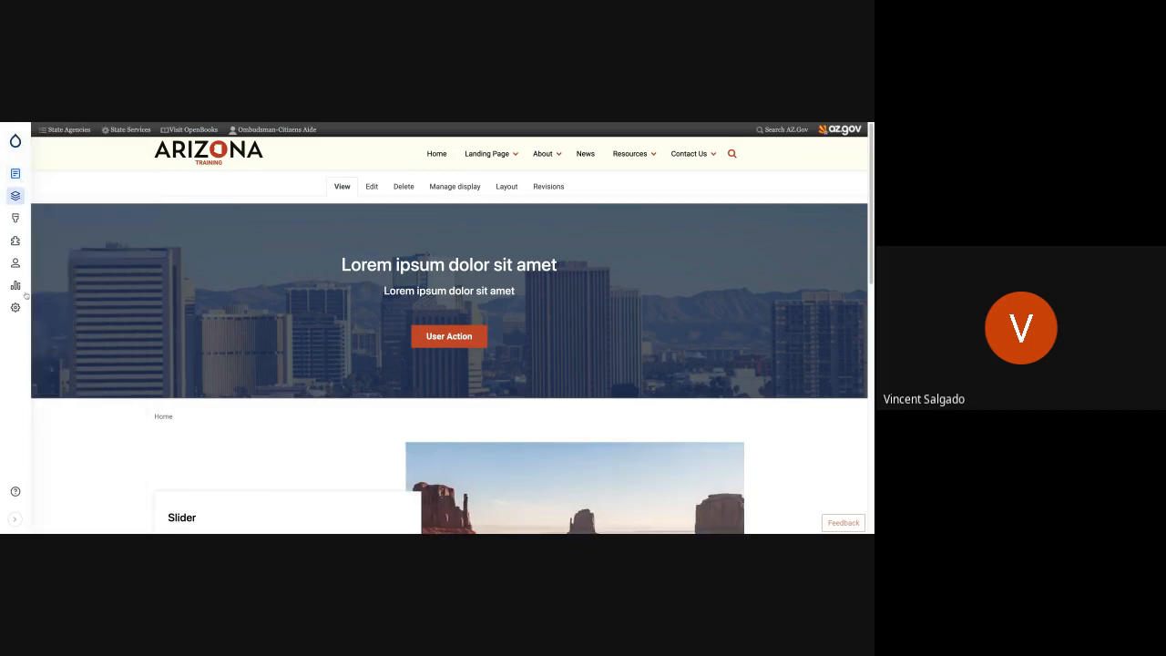
- Expand the administration sidebar to view its text labels, and collapse it again
left_click(16, 519)
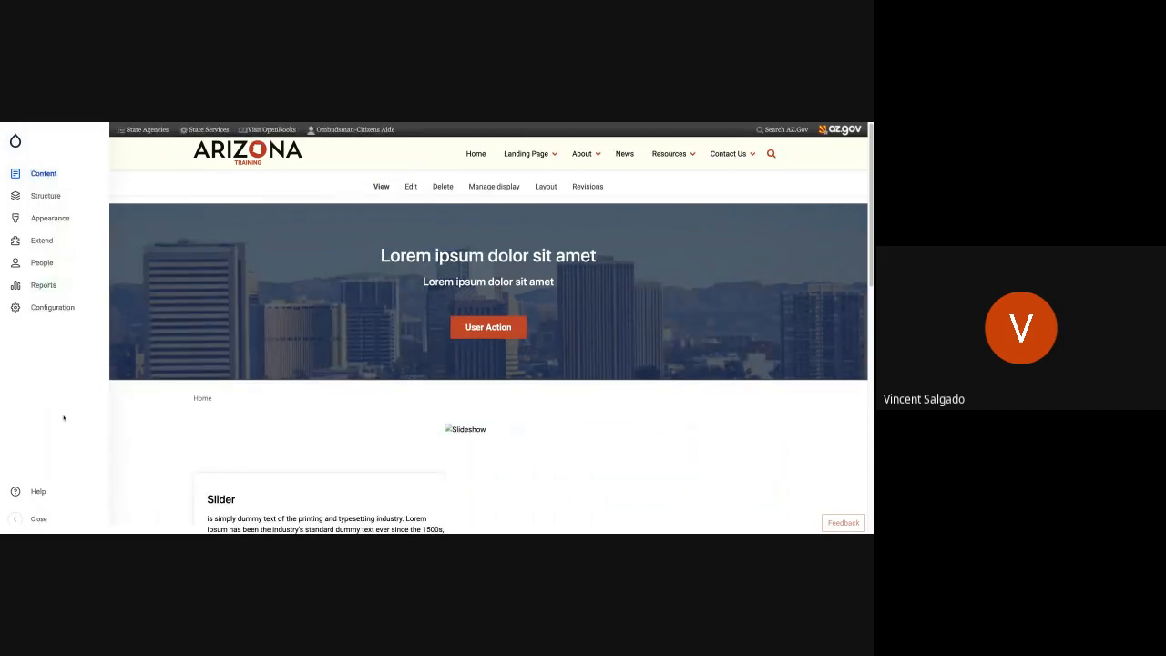
left_click(46, 307)
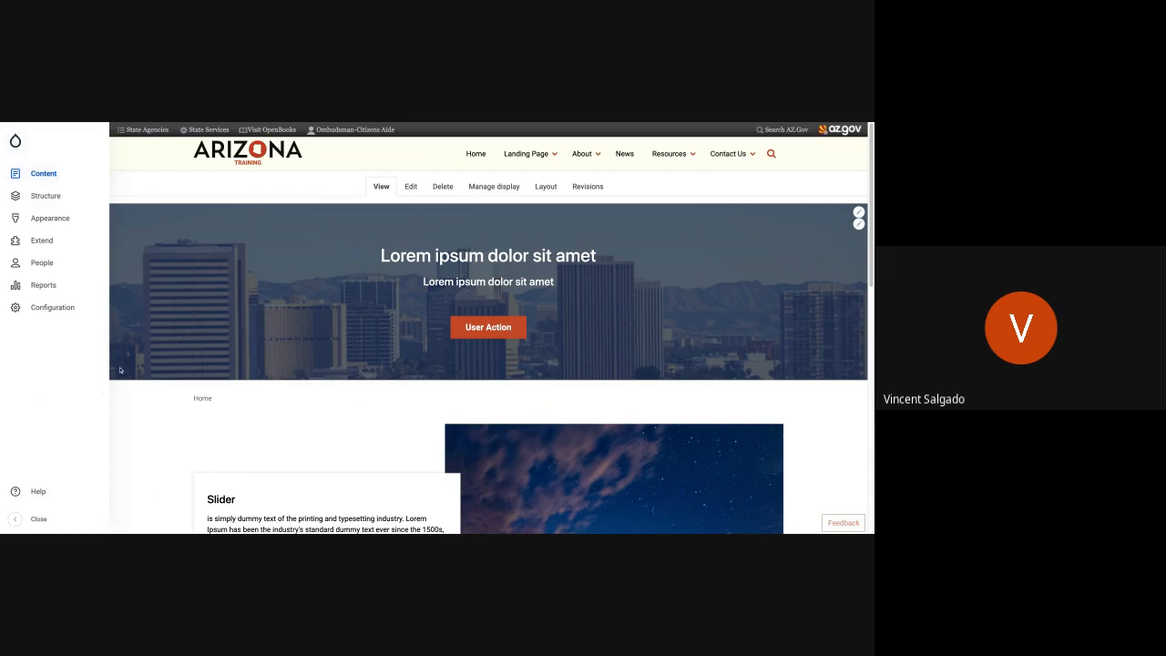
left_click(15, 519)
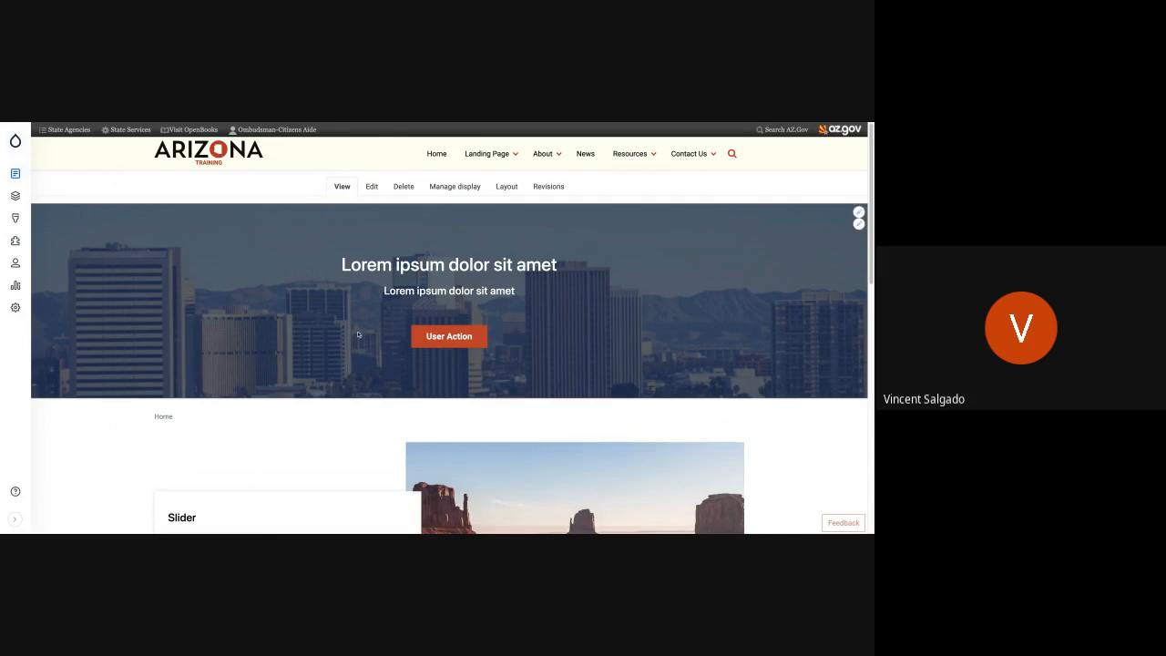
- Look over the home page's slider and accordion, and open the page's layout for editing
scroll(358, 336, "down", 1)
scroll(368, 361, "down", 4)
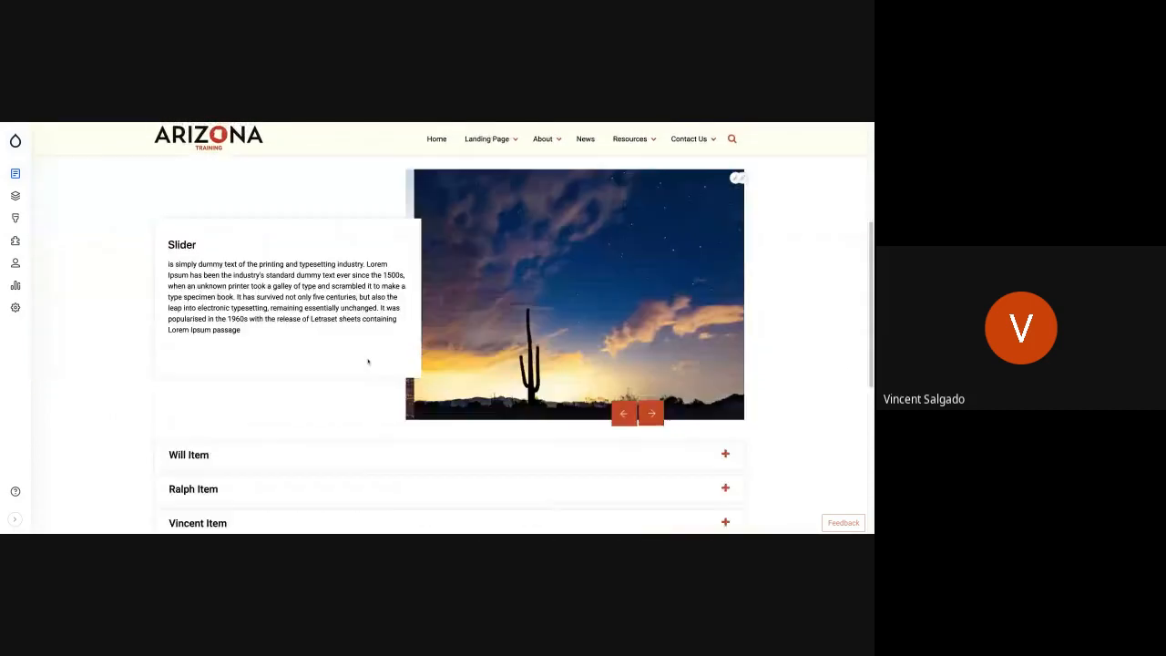
scroll(355, 212, "up", 8)
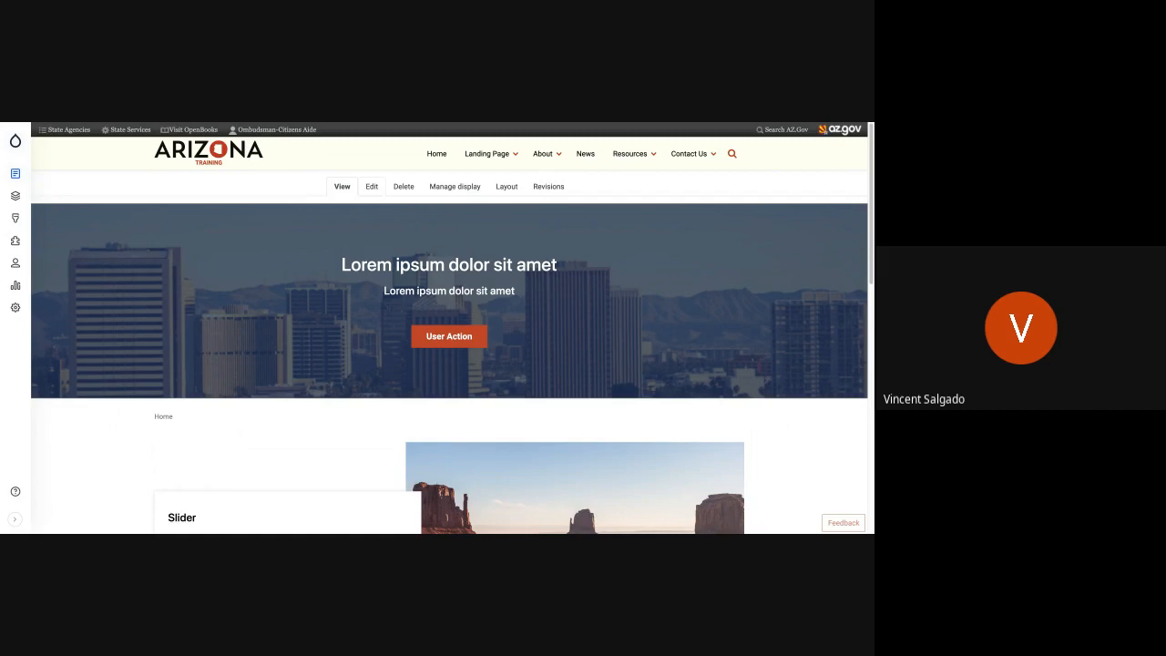
left_click(507, 187)
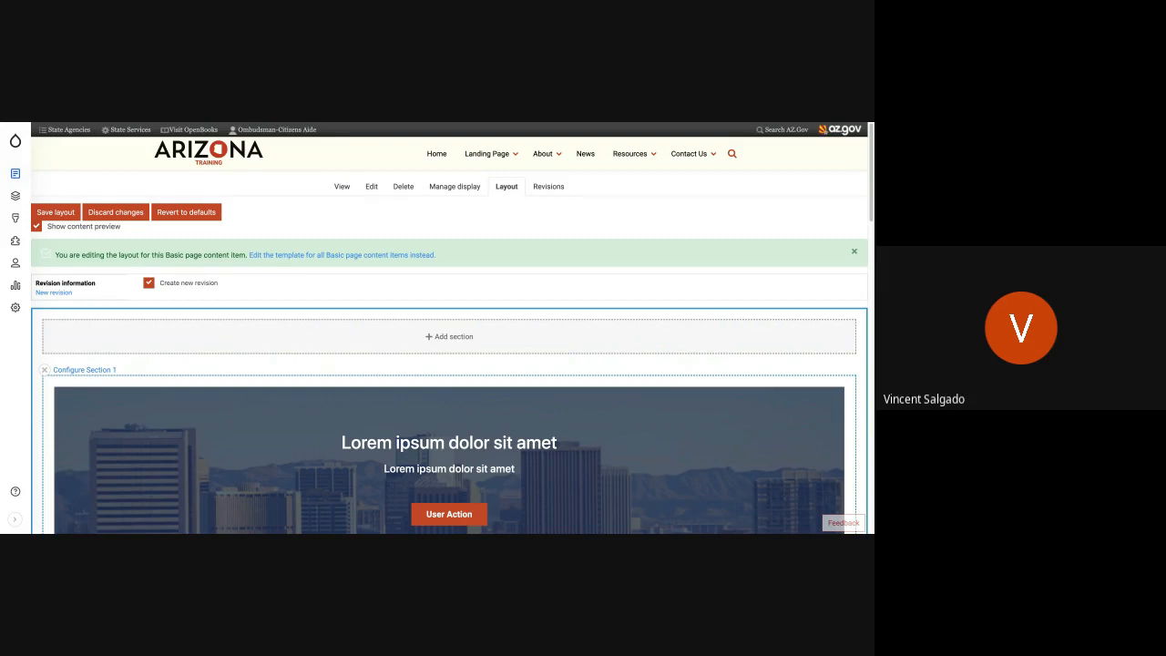
- Examine the sections and blocks in the home page layout and the list of blocks that can be added to Section 2
scroll(384, 355, "down", 5)
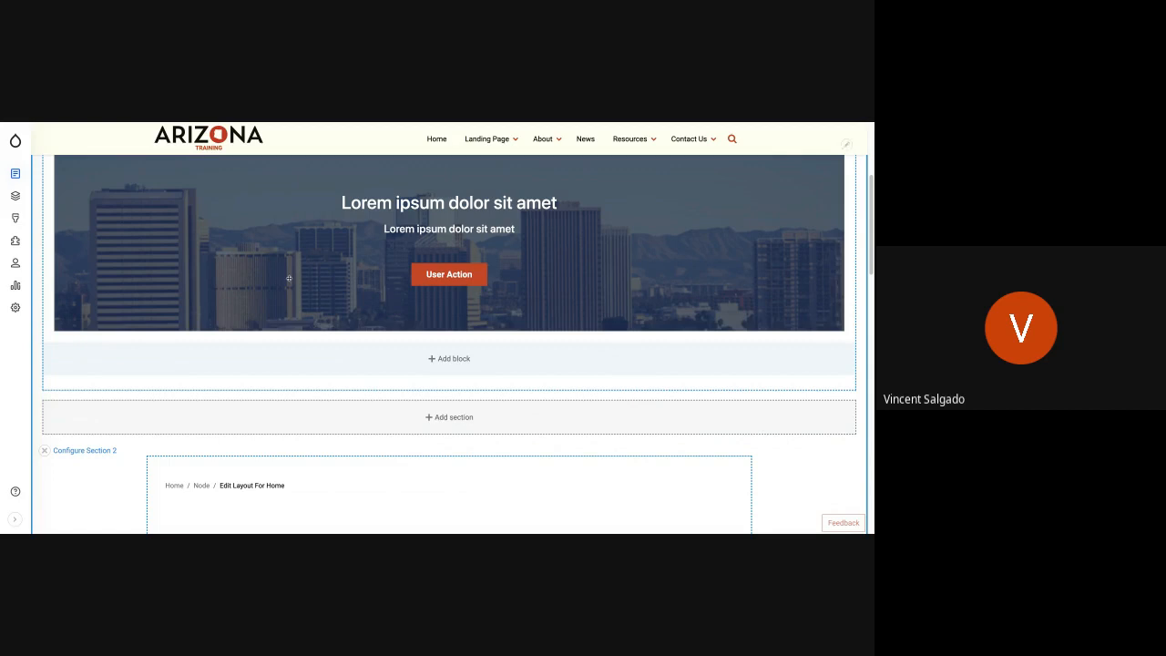
scroll(297, 340, "up", 5)
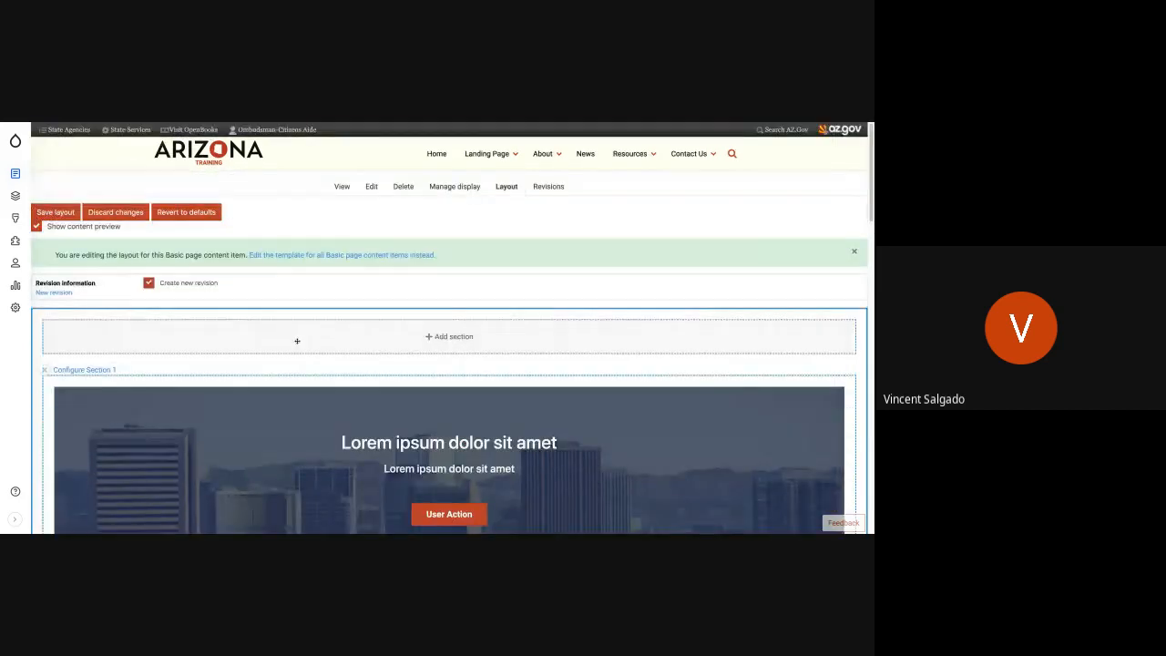
scroll(390, 286, "down", 2)
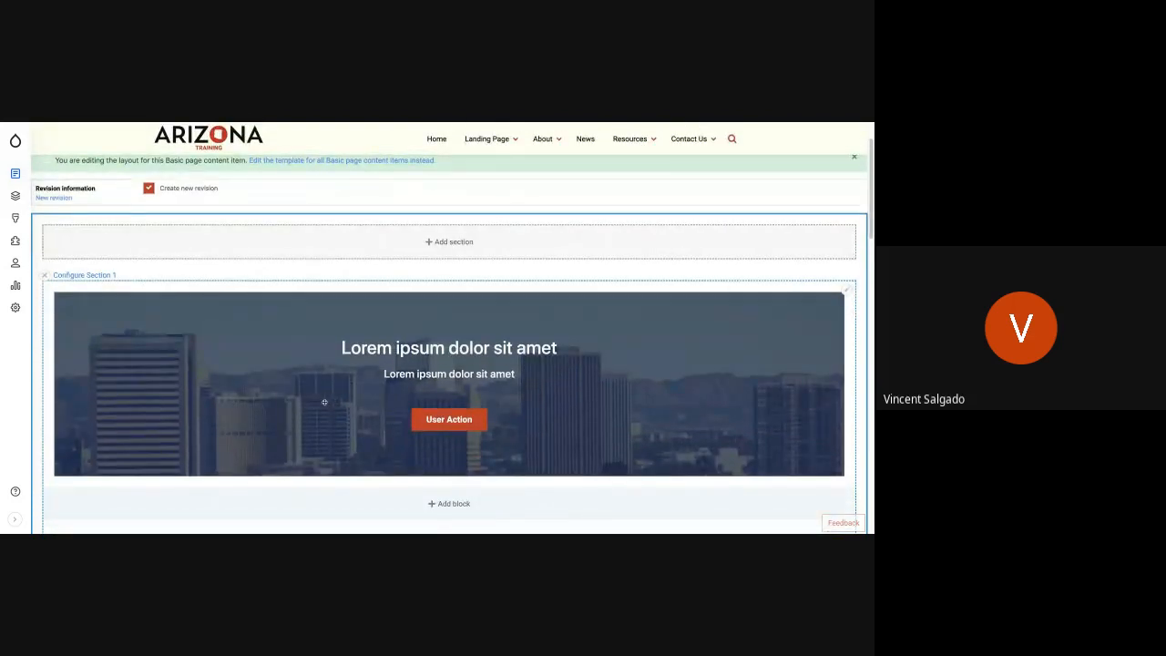
scroll(324, 402, "down", 1)
scroll(325, 401, "down", 5)
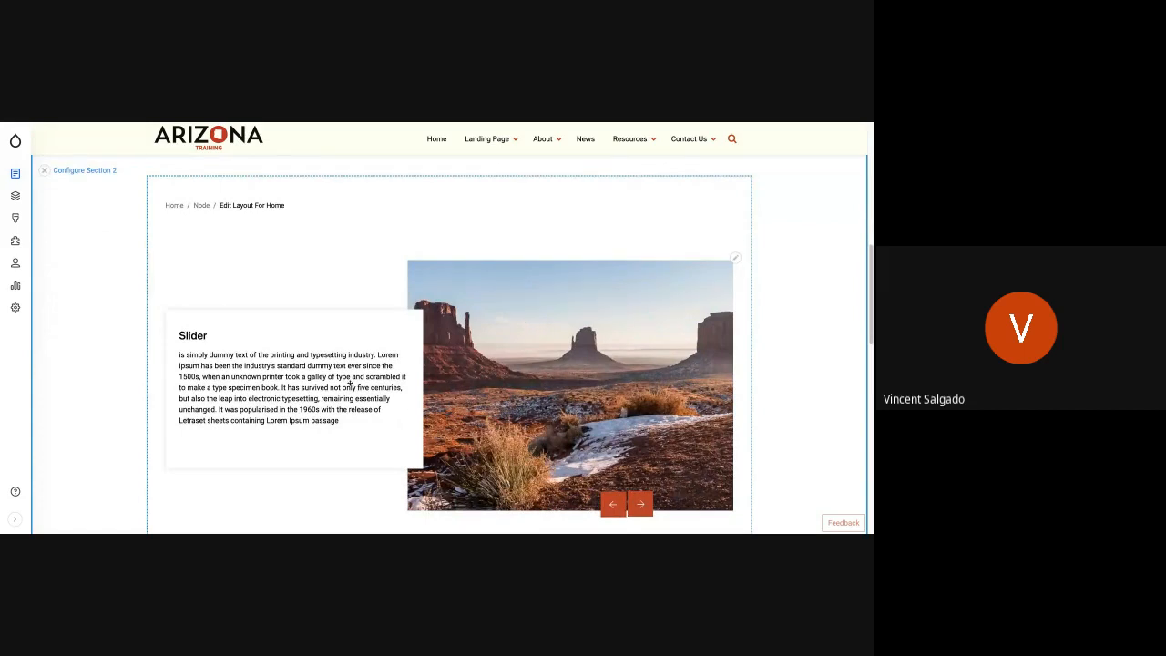
scroll(351, 384, "down", 4)
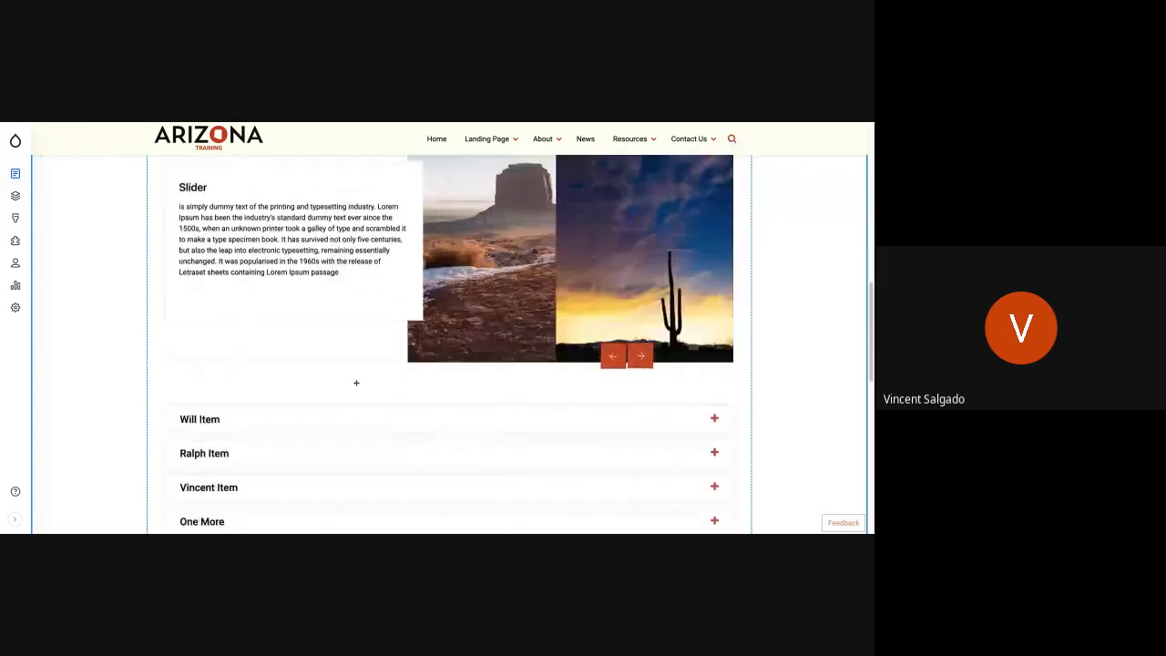
scroll(356, 382, "down", 8)
scroll(367, 328, "up", 5)
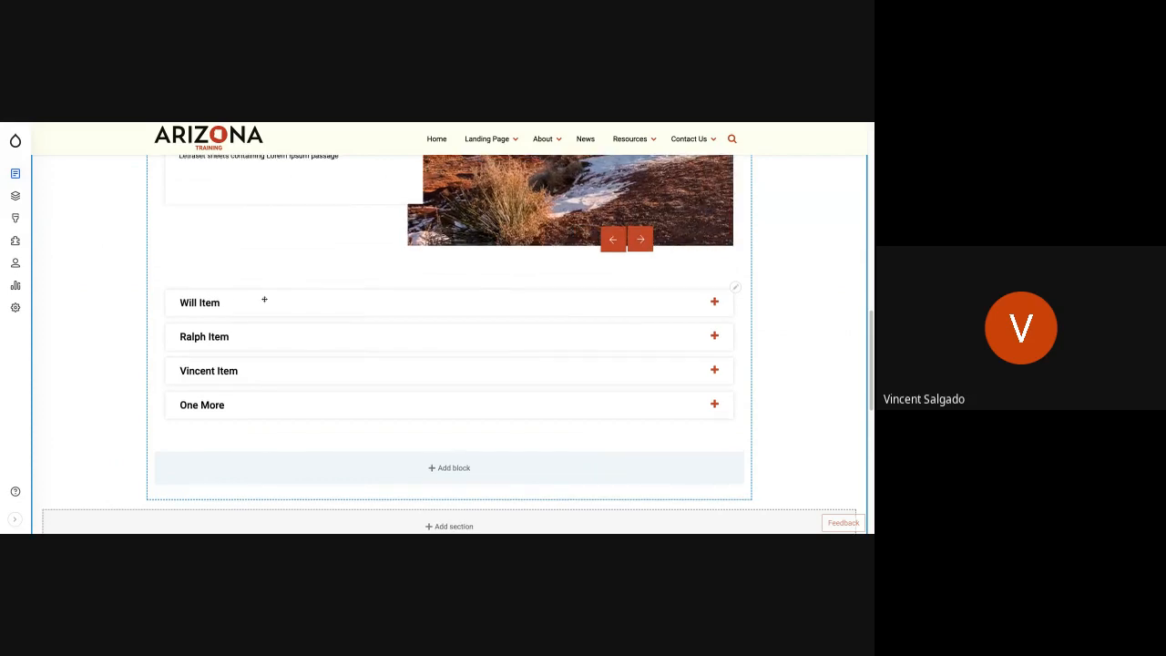
scroll(265, 298, "up", 5)
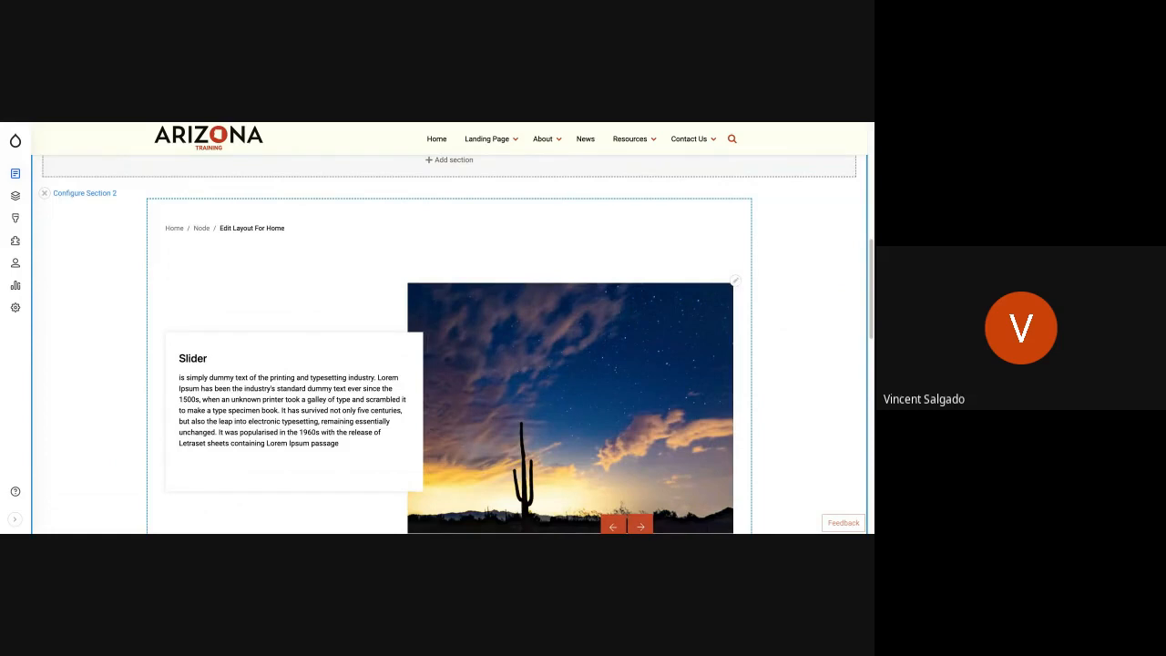
scroll(338, 322, "down", 3)
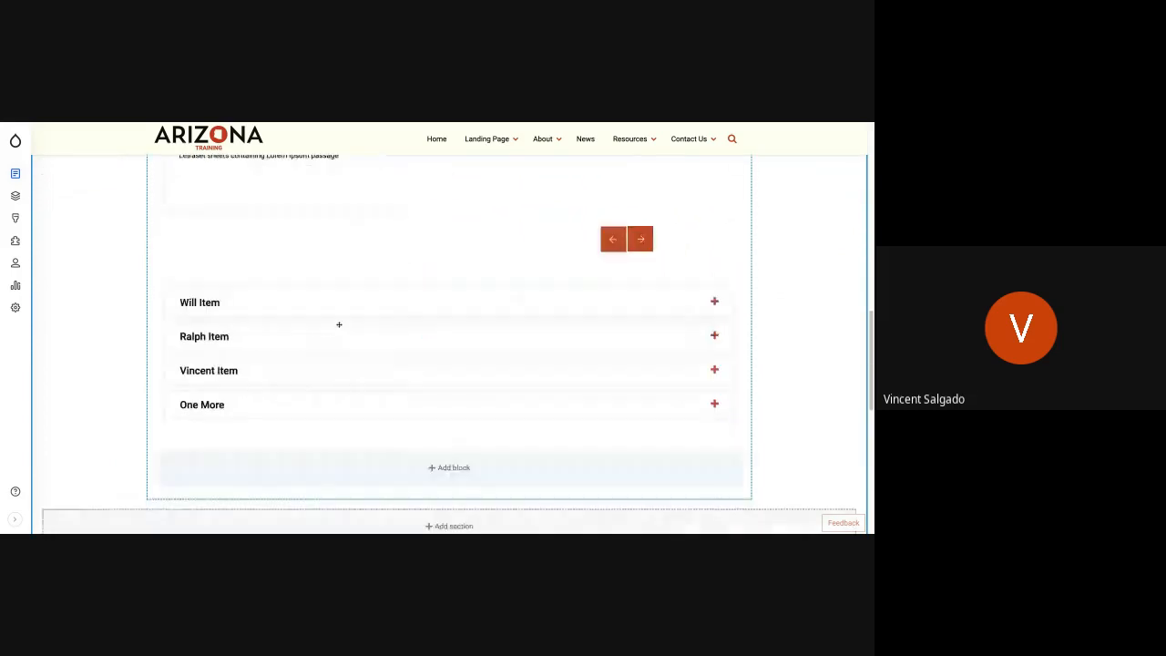
scroll(338, 324, "down", 1)
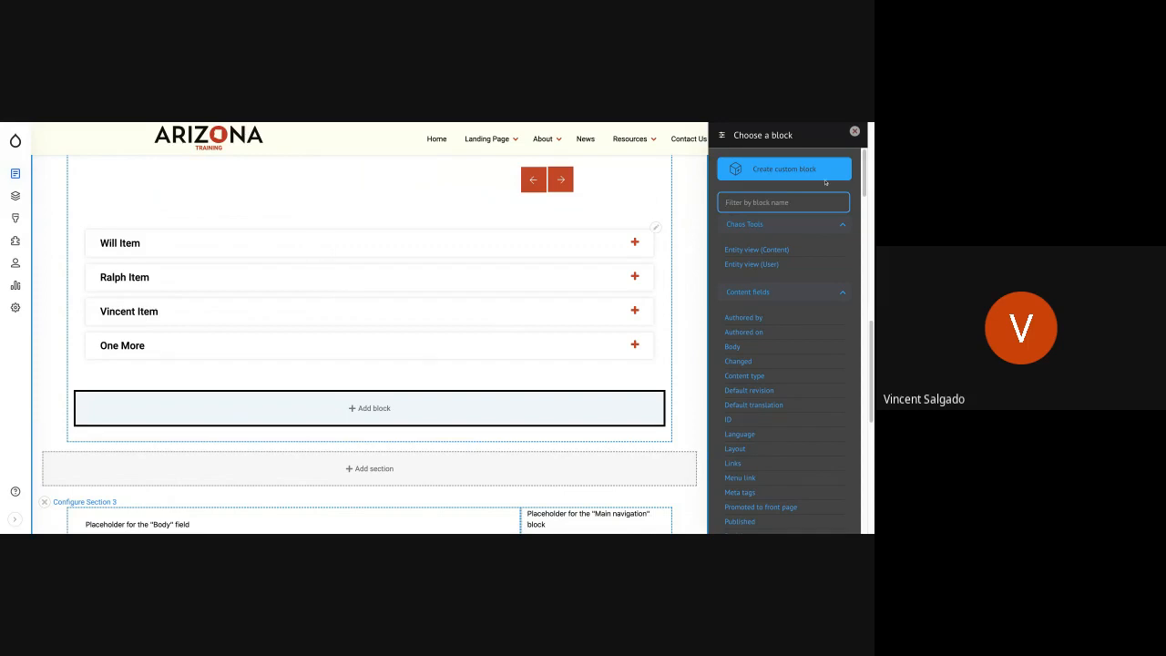
left_click(854, 131)
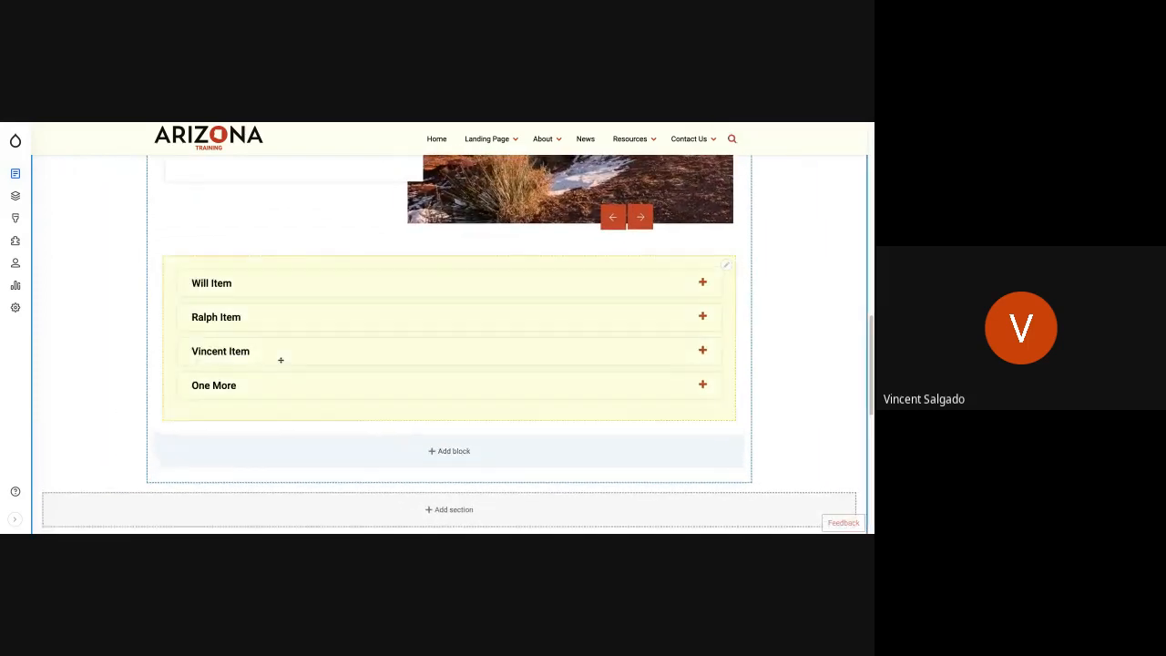
- Move the accordion block above the slider block in Section 2 of the home page layout
left_click_drag(281, 359, 282, 317)
scroll(282, 318, "up", 7)
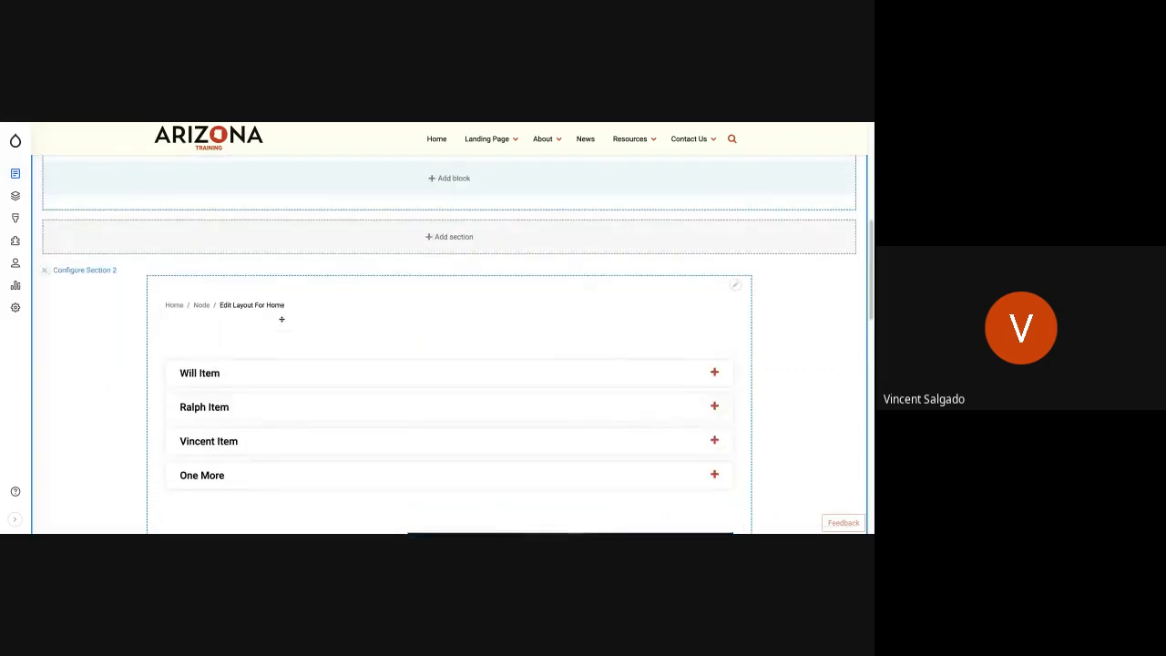
scroll(282, 318, "down", 2)
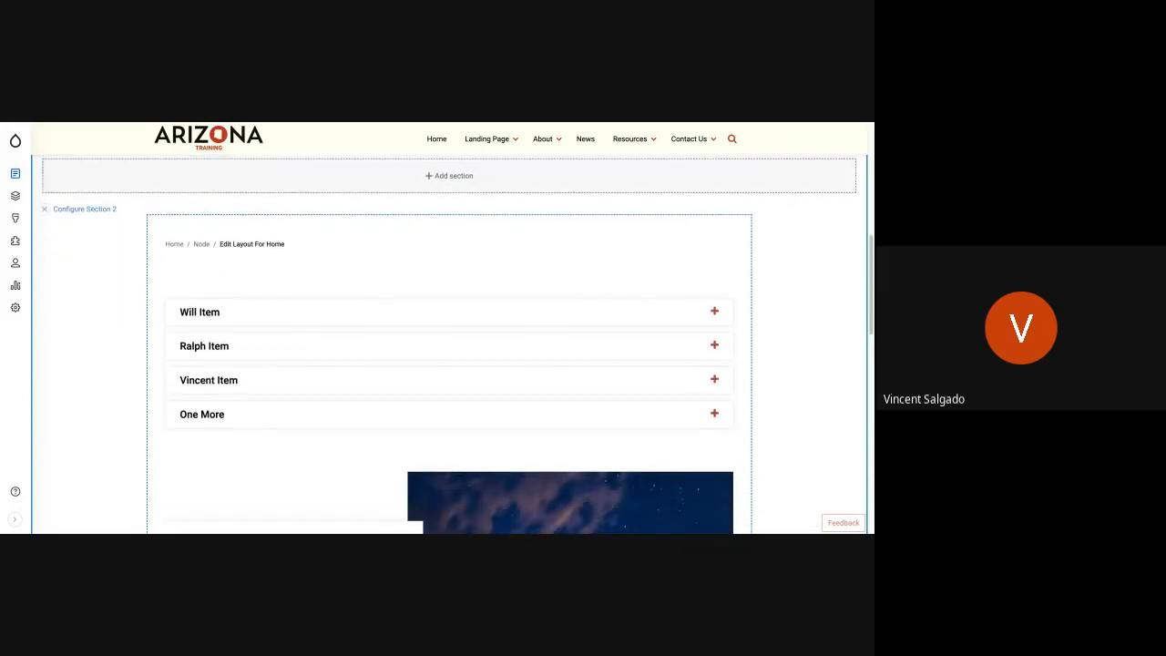
scroll(365, 286, "down", 4)
scroll(364, 286, "up", 3)
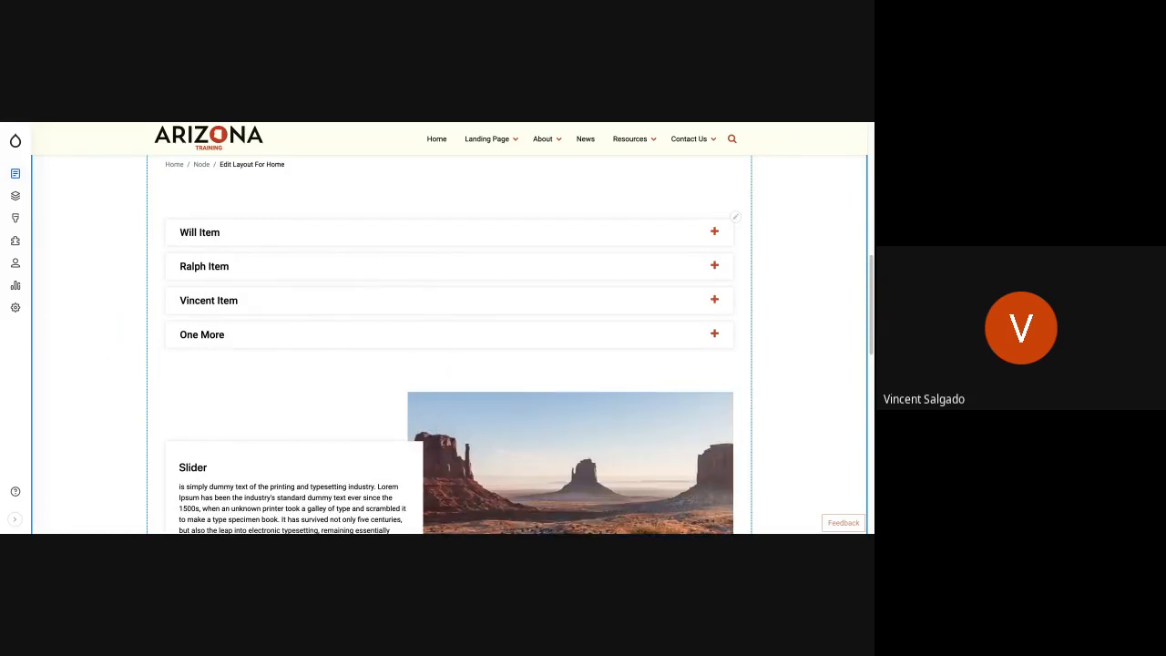
- Discard the unsaved layout changes and check the block order on the home page
scroll(449, 328, "up", 6)
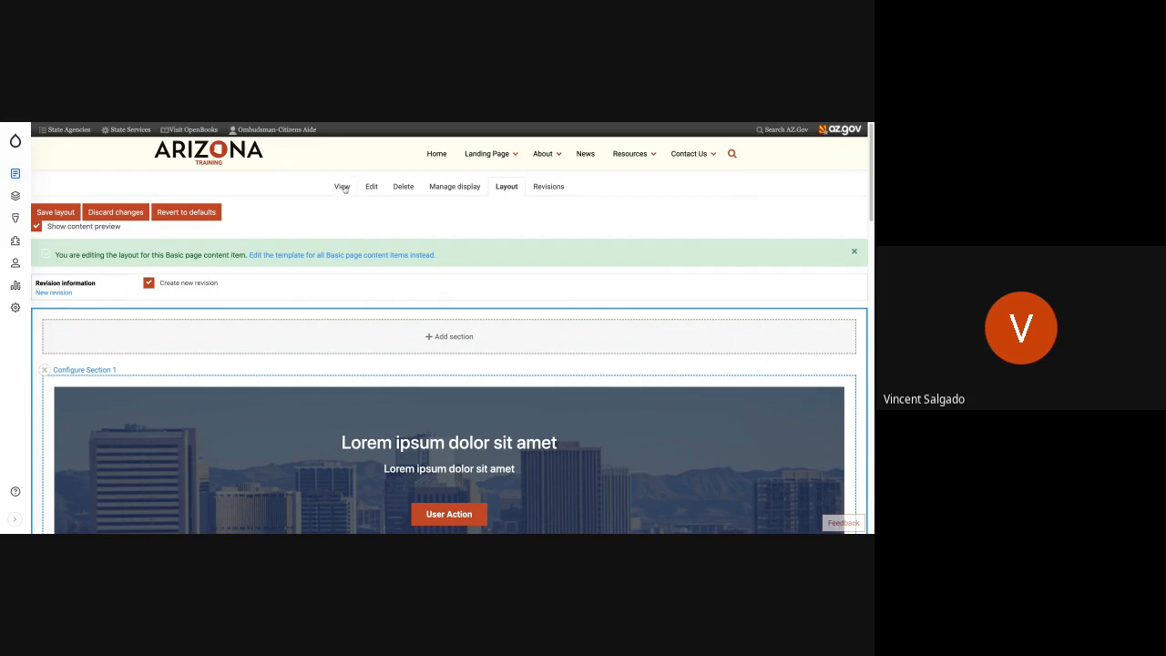
left_click(116, 212)
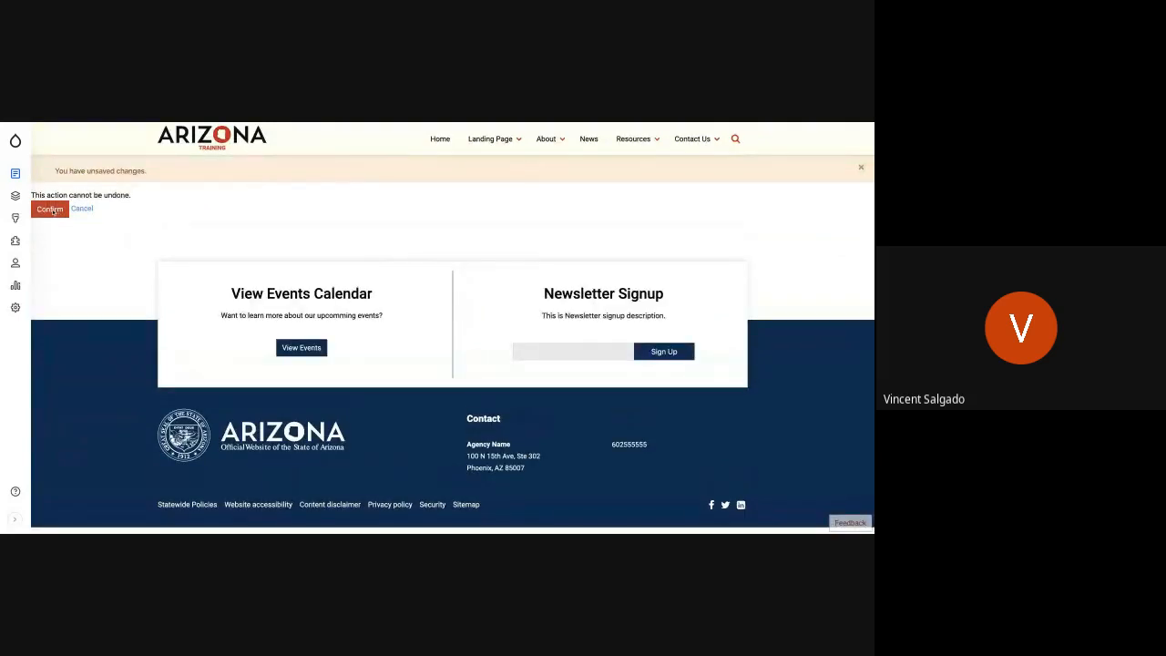
left_click(51, 209)
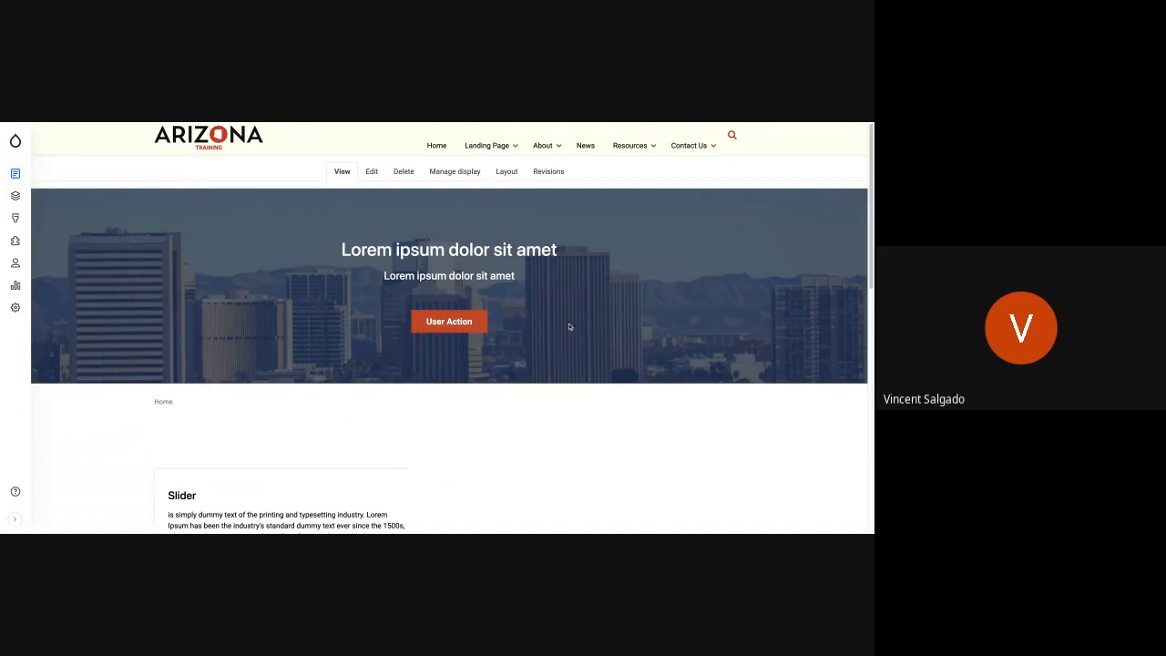
scroll(604, 365, "down", 5)
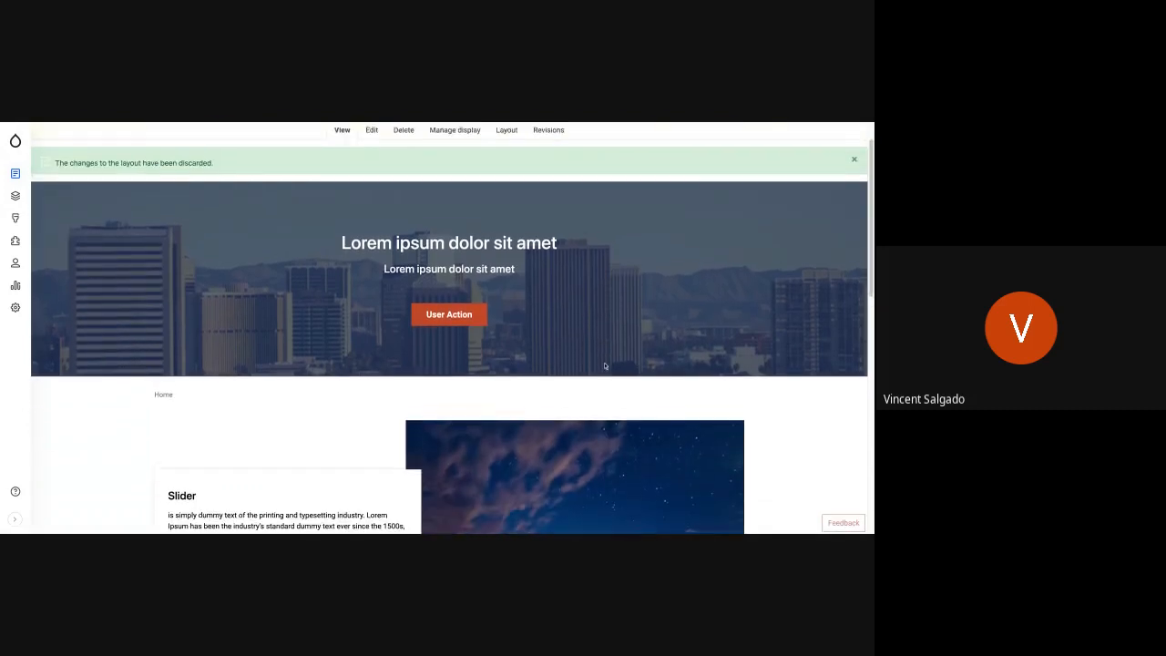
scroll(453, 328, "up", 5)
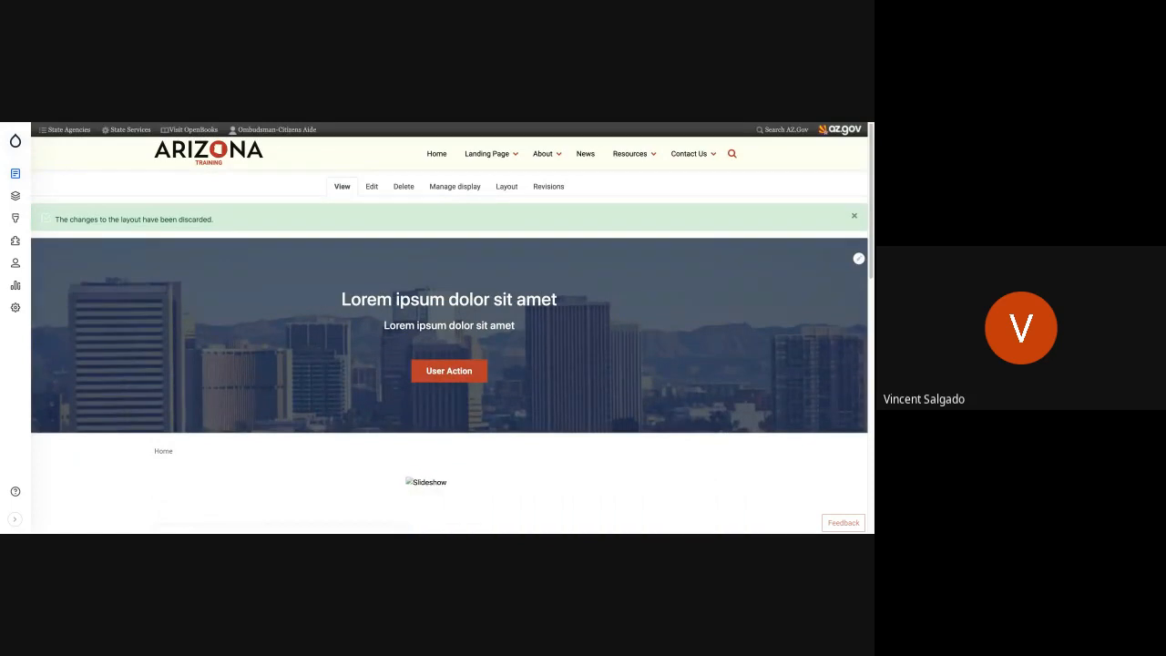
scroll(470, 393, "down", 3)
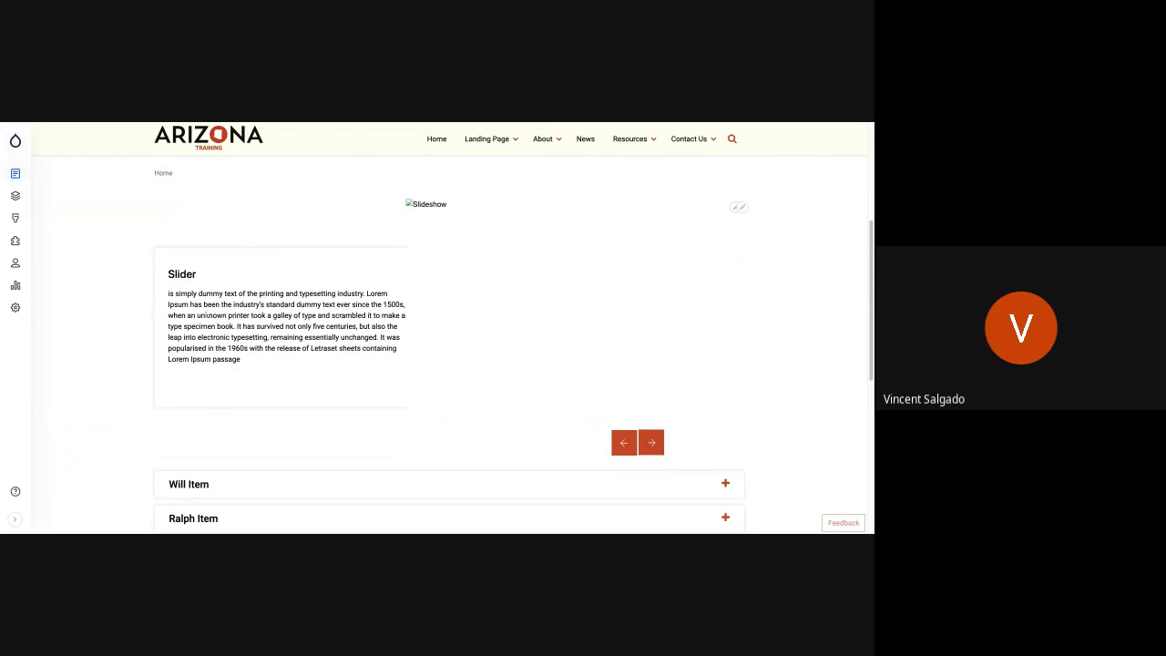
- Look over the slider on the home page and expand the first accordion item to view its text
left_click_drag(190, 304, 286, 326)
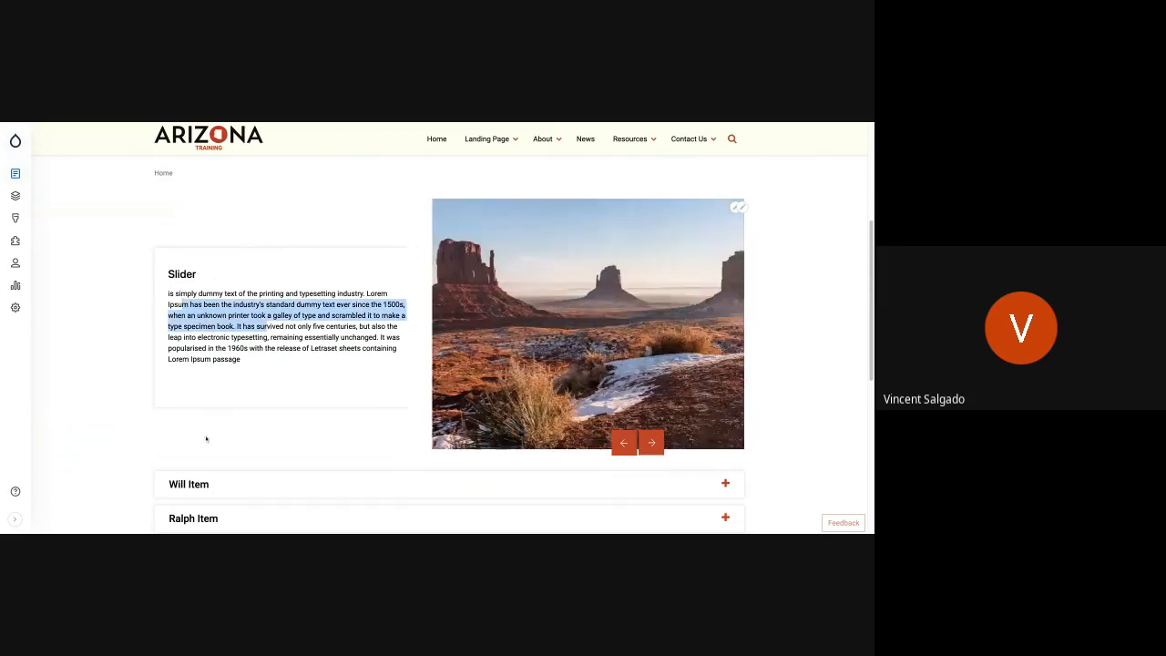
left_click(217, 490)
scroll(238, 462, "down", 2)
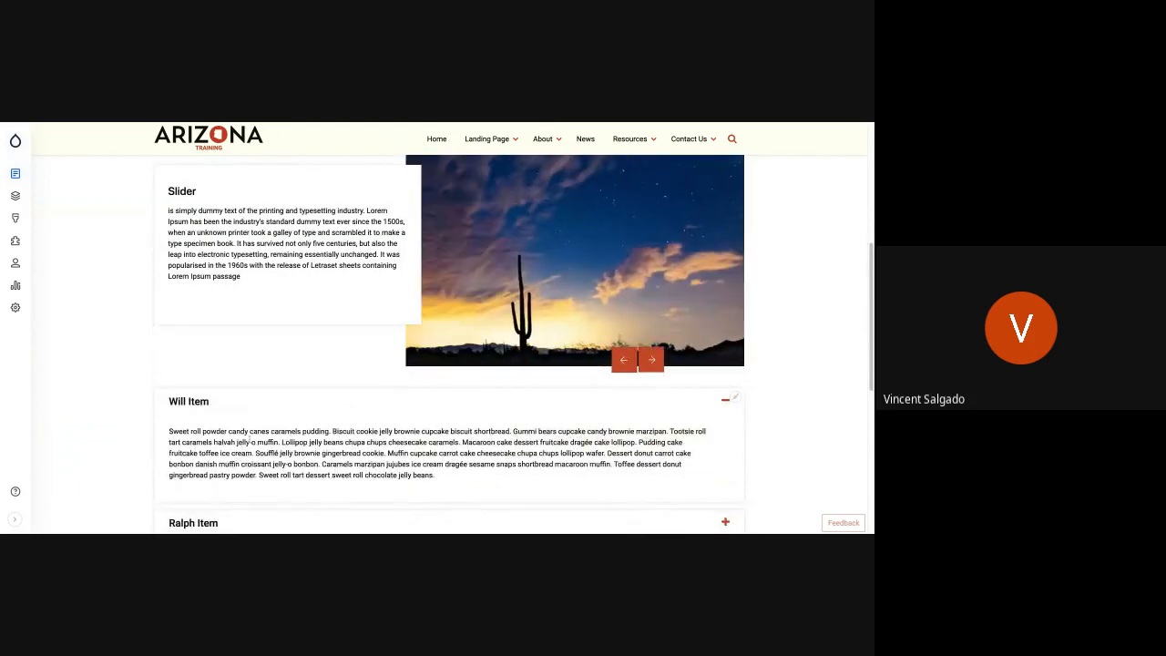
scroll(251, 380, "up", 3)
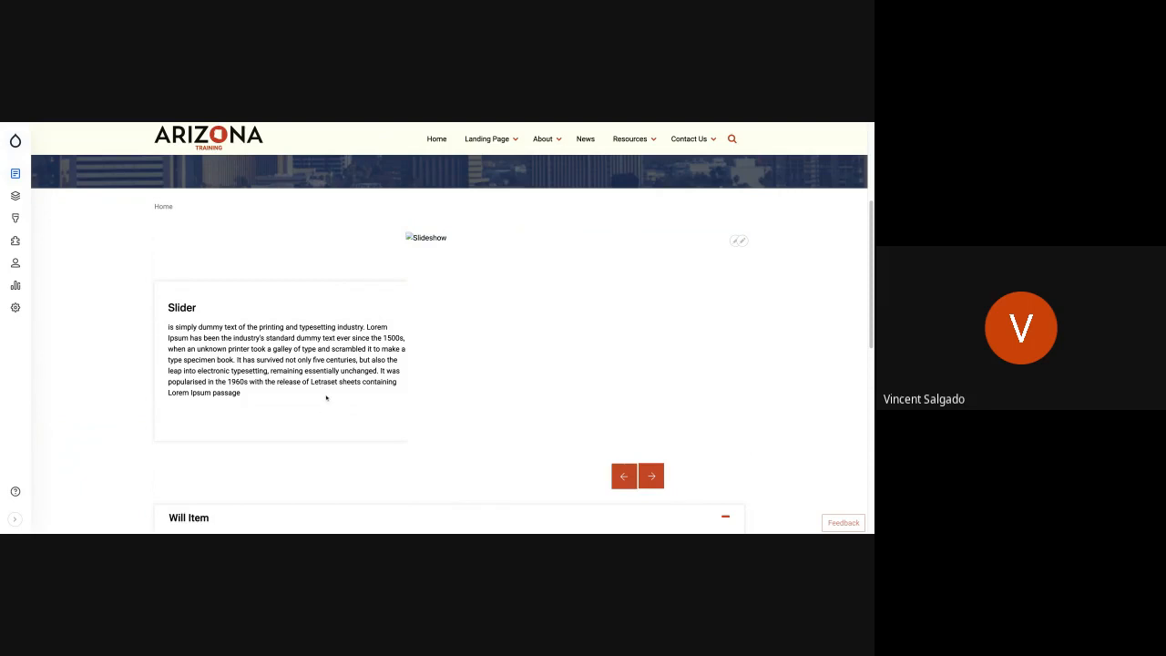
scroll(326, 397, "down", 3)
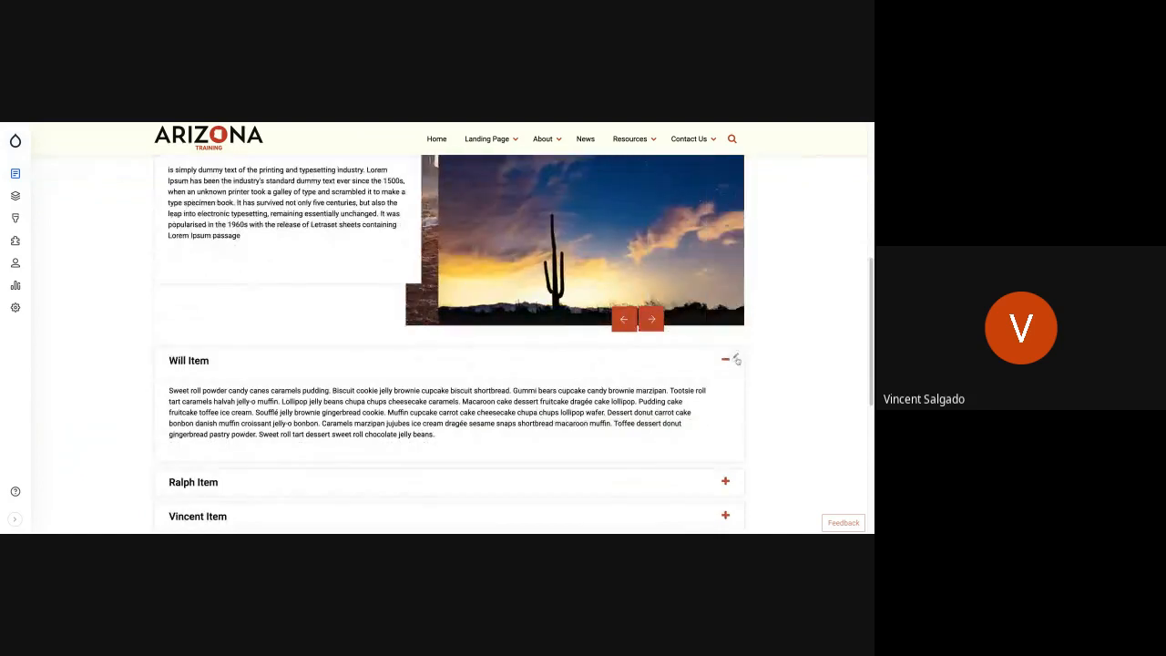
- Open the home page's accordion block for editing, append "New" to the first item's heading and save the block
left_click(736, 359)
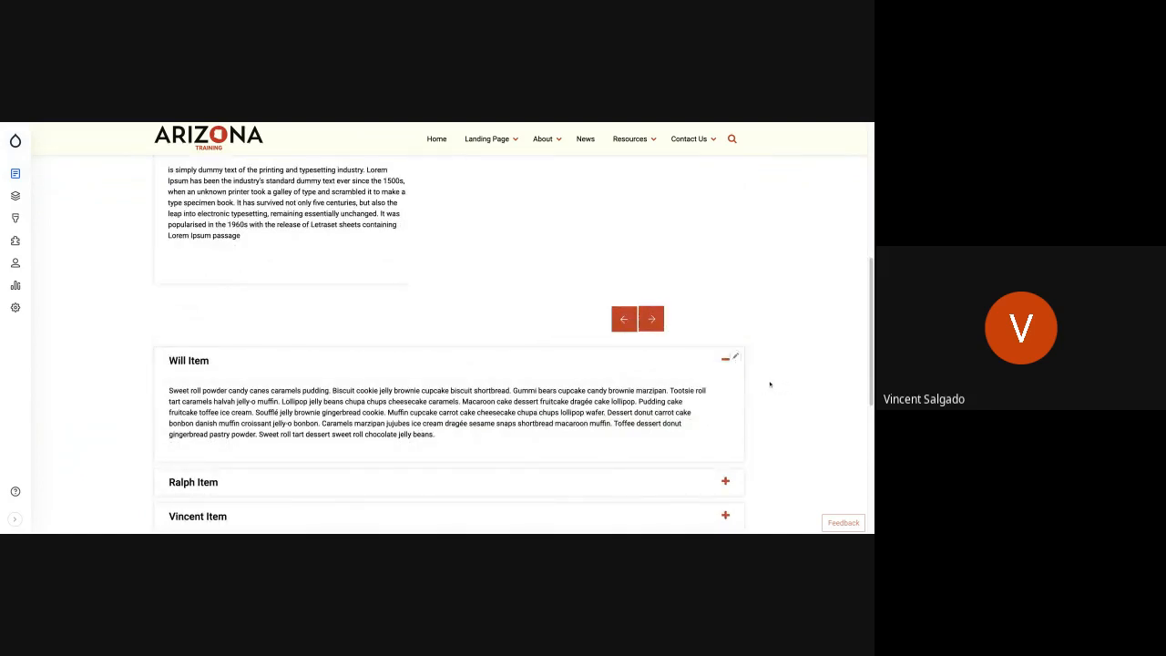
left_click(735, 357)
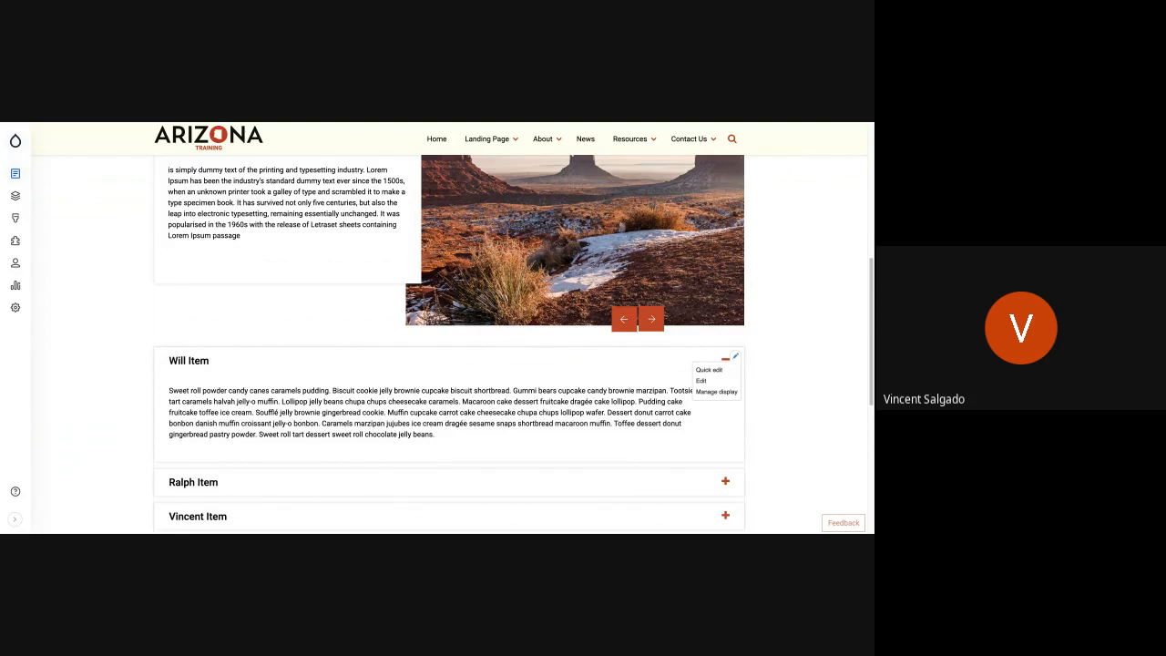
left_click(702, 381)
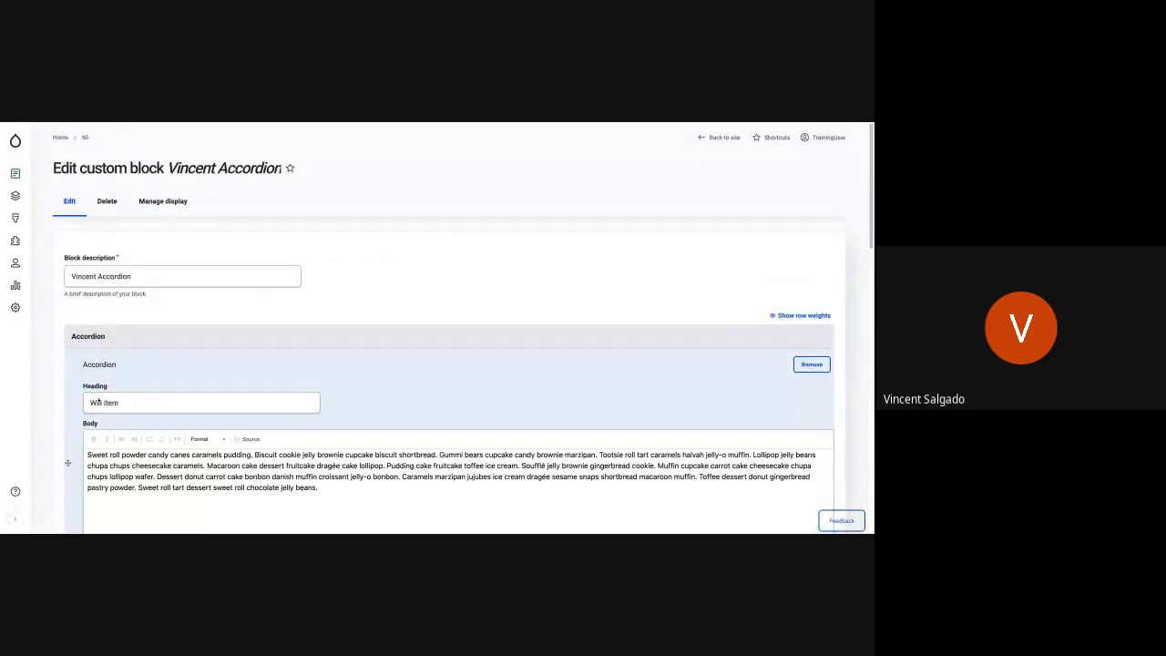
left_click(128, 402)
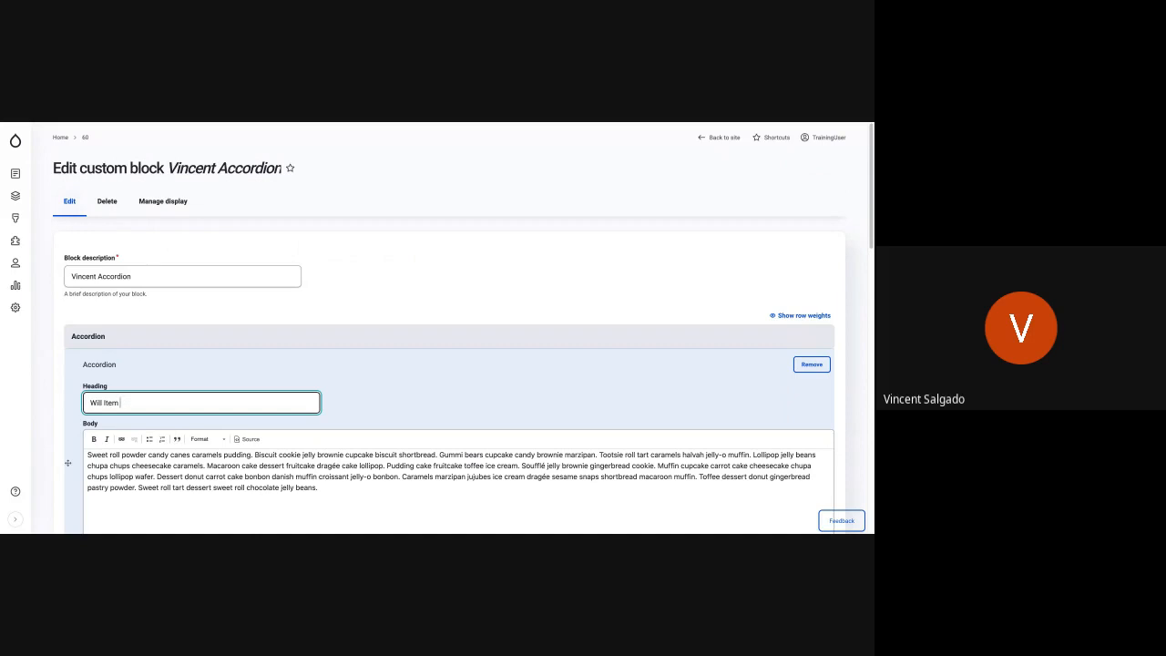
type("New")
scroll(195, 442, "down", 3)
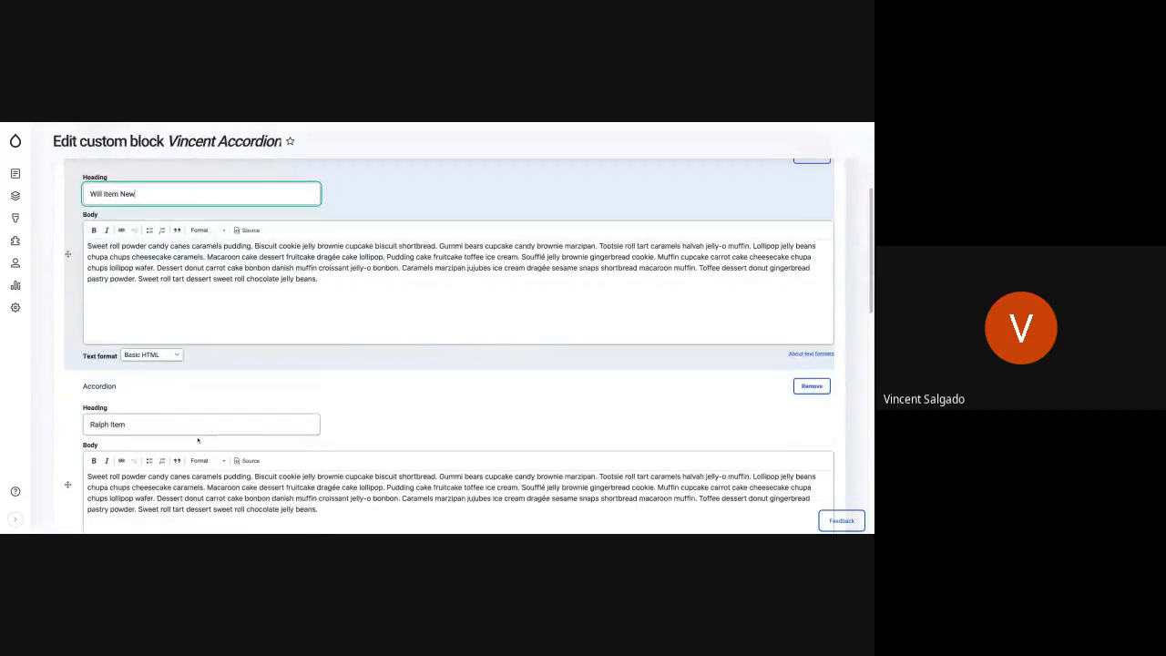
scroll(194, 441, "down", 10)
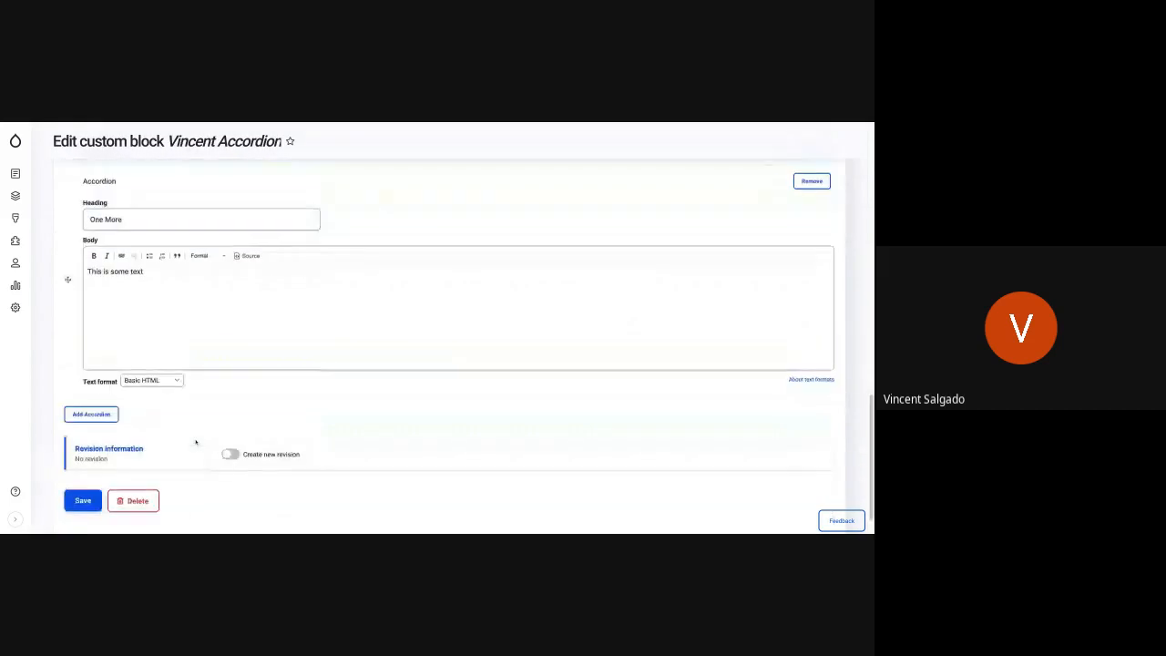
left_click(83, 498)
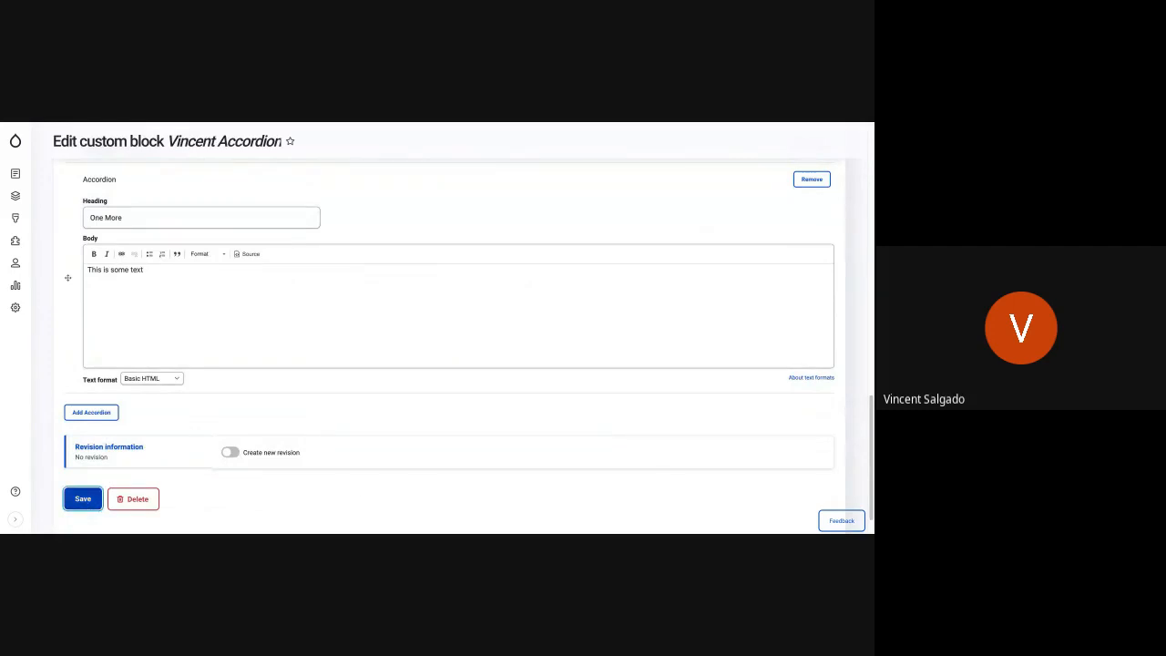
- Check the updated accordion heading on the home page and return to the page's beginning
scroll(449, 328, "down", 4)
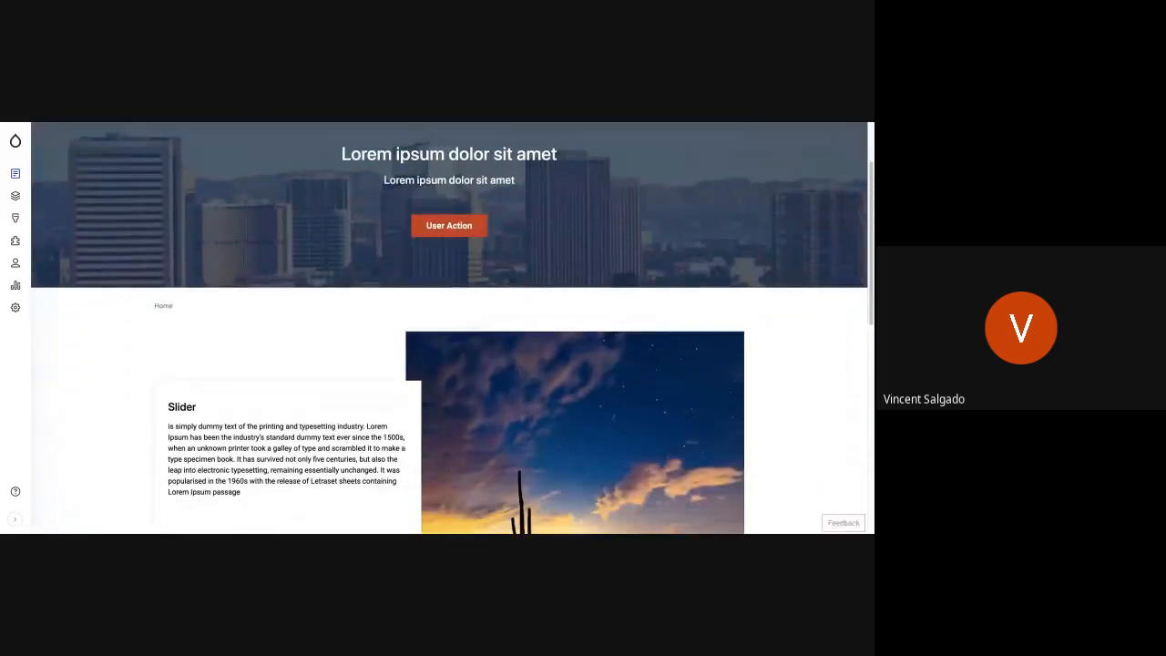
scroll(449, 328, "down", 3)
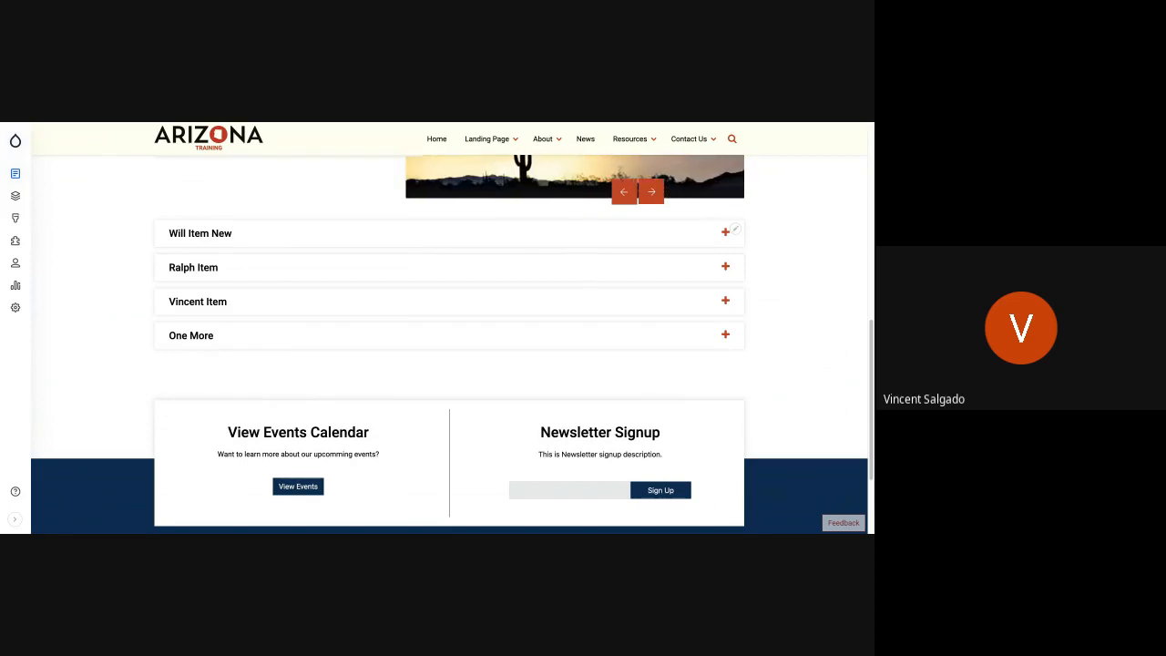
scroll(475, 321, "up", 10)
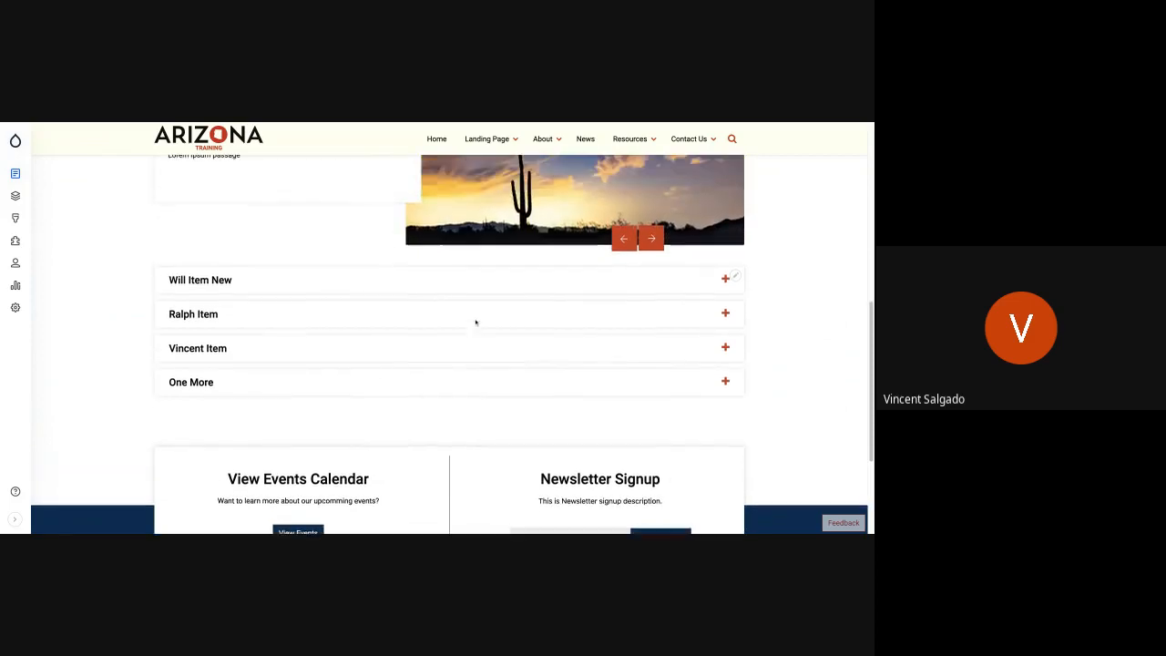
scroll(450, 328, "up", 2)
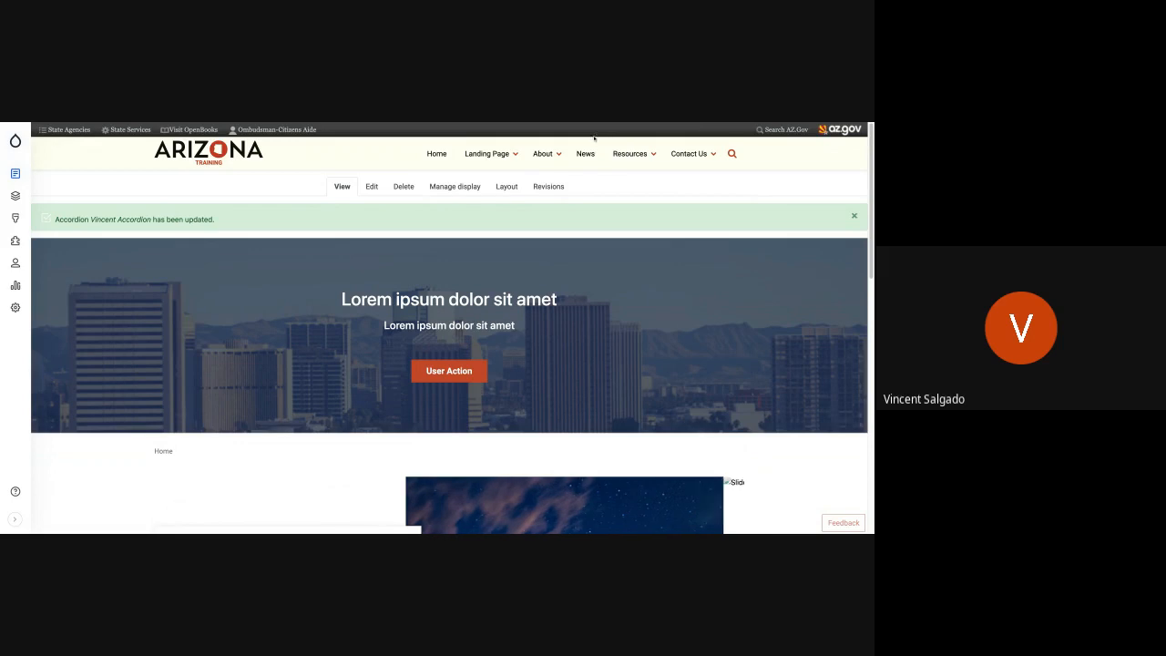
- Open the Contact Us page and check whether its message form and banner offer contextual edit options
mouse_move(679, 157)
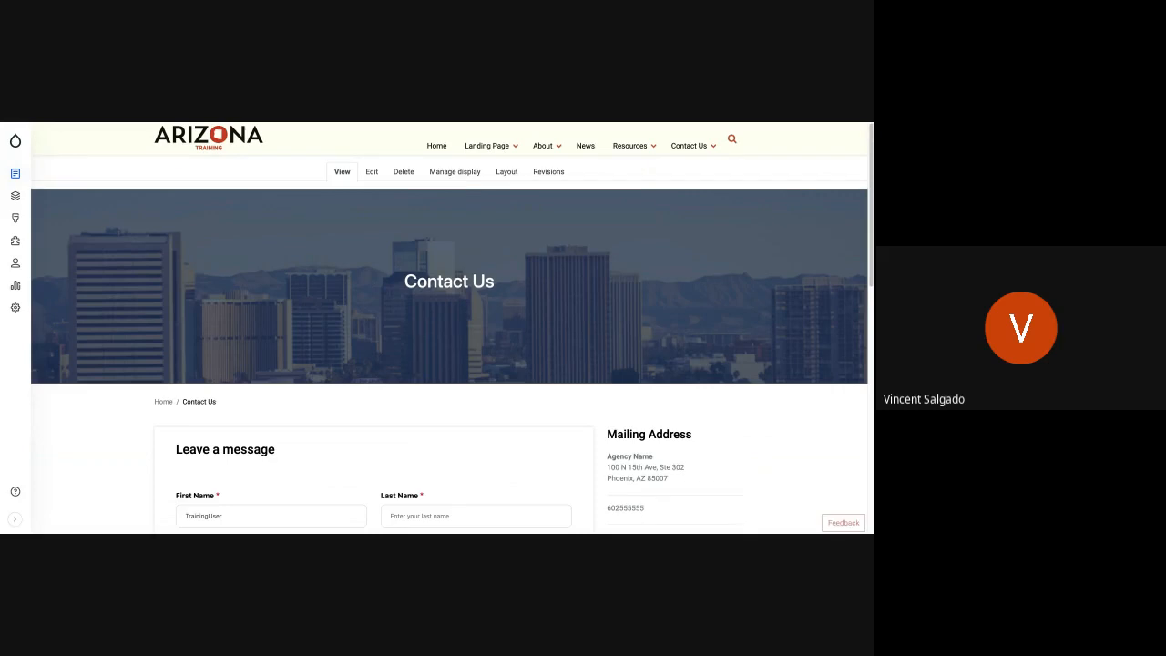
scroll(446, 315, "down", 3)
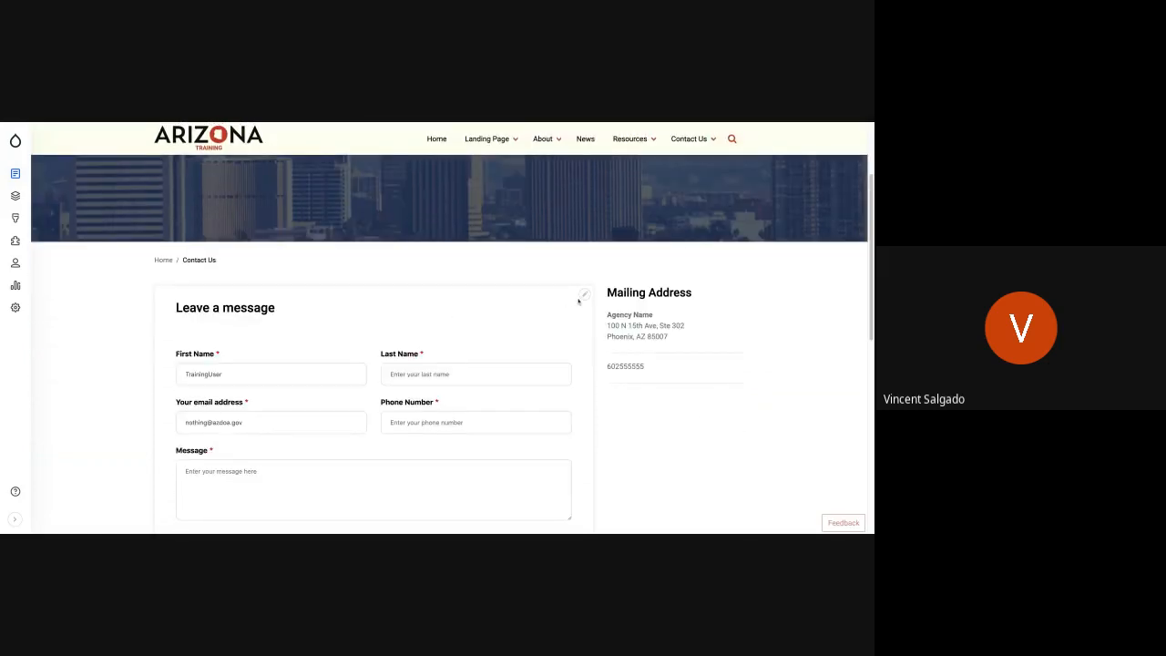
left_click(583, 296)
scroll(371, 320, "up", 3)
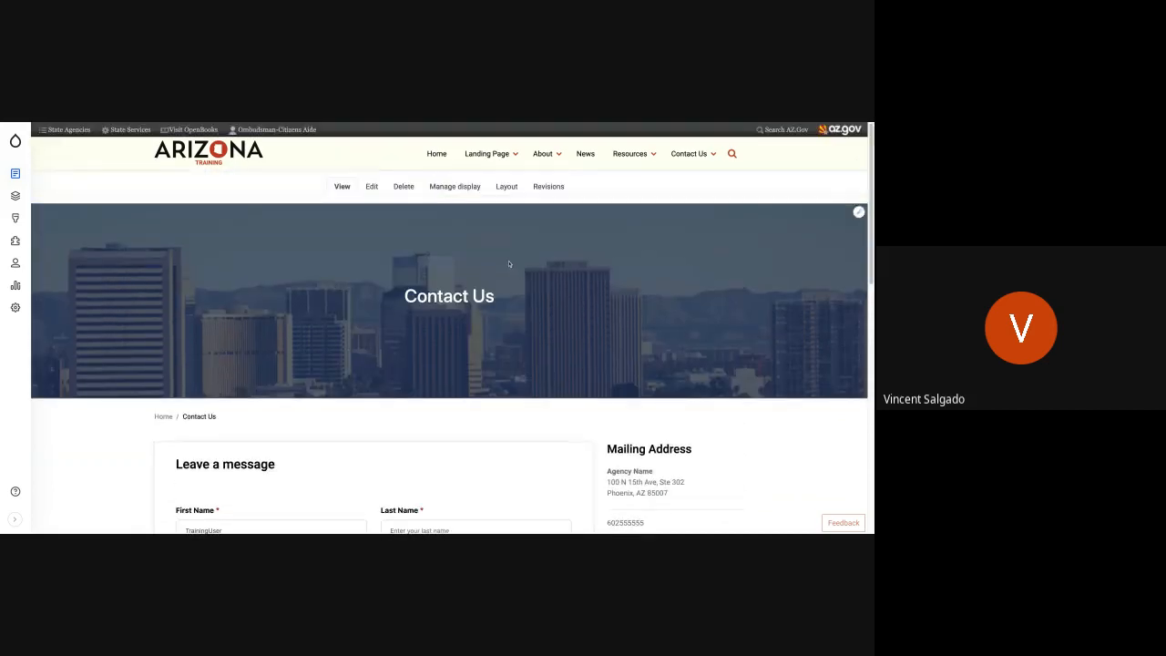
left_click(858, 213)
- In the Contact Us page's layout, configure the banner block with the title "Leave Us A Message" and update it
left_click(504, 186)
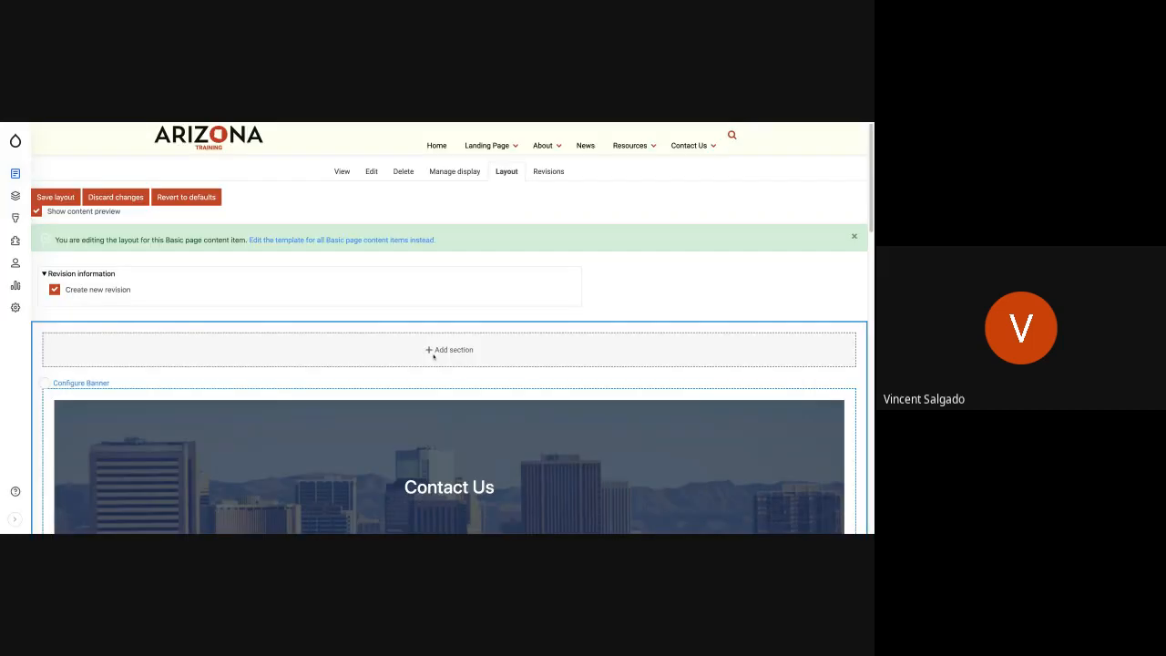
scroll(841, 299, "down", 1)
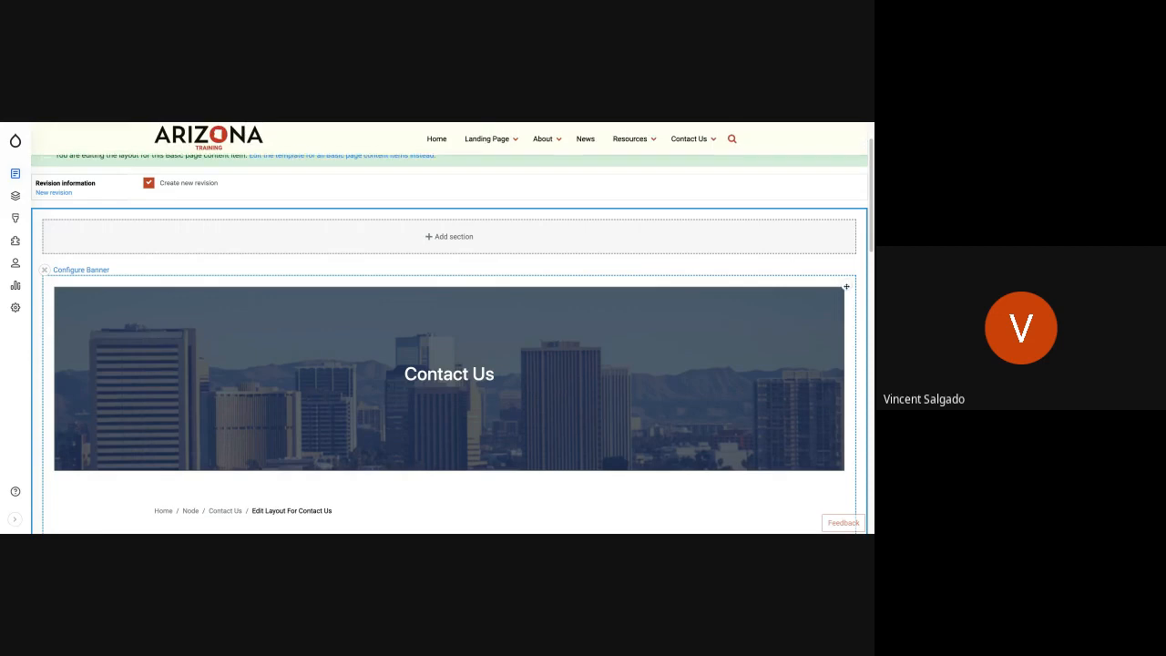
left_click(846, 285)
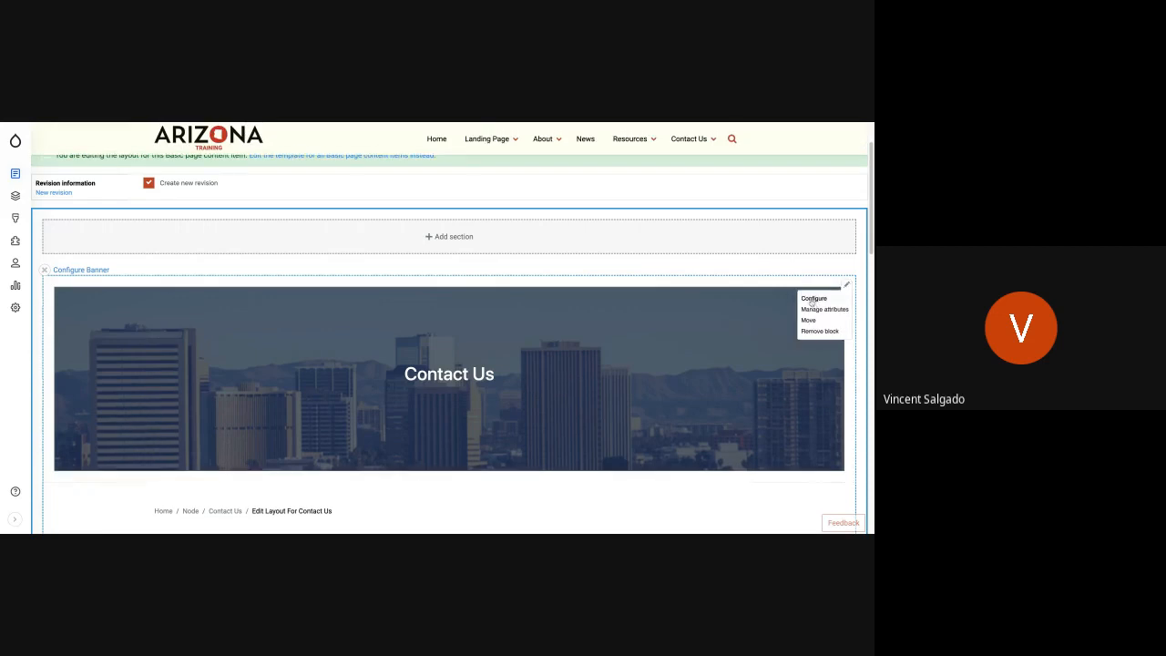
left_click(813, 300)
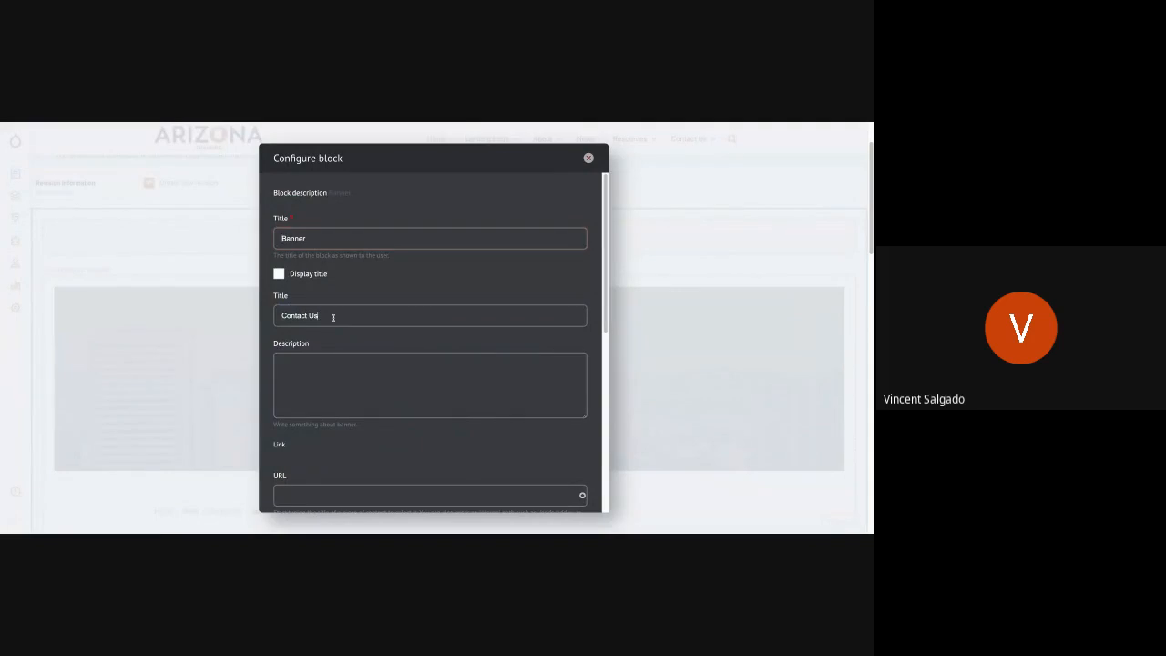
key("ctrl+a")
type("Leave Us A Message")
scroll(305, 414, "down", 10)
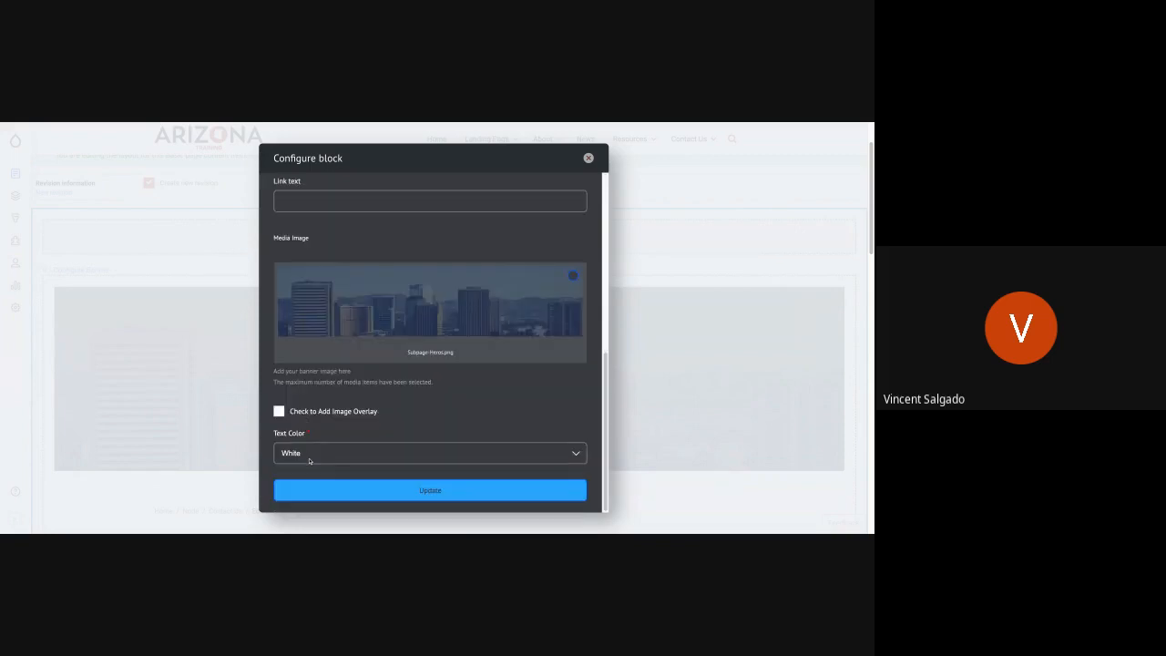
left_click(343, 497)
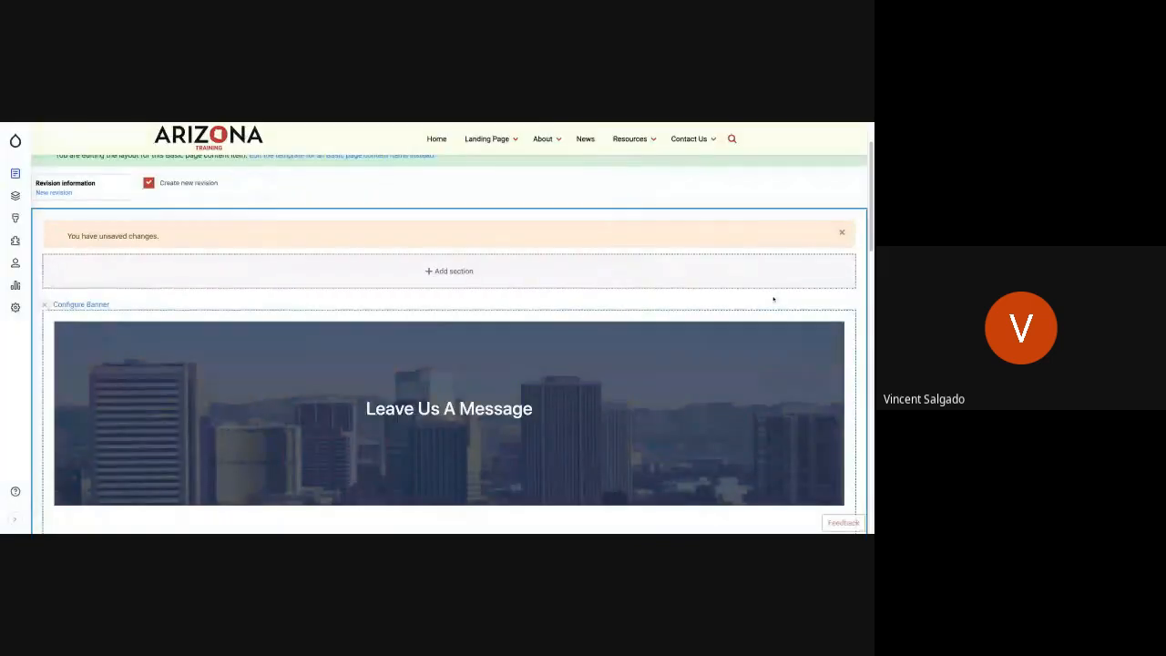
- Review the changed banner in the layout preview and save the Contact Us page layout
scroll(164, 309, "down", 2)
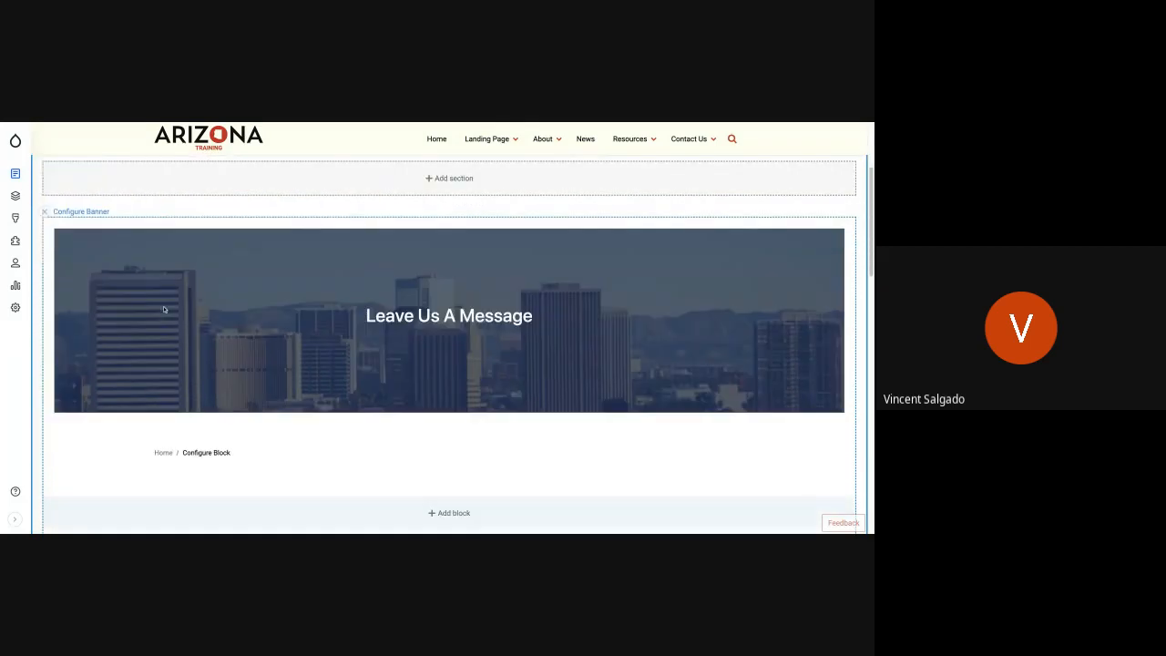
scroll(164, 310, "up", 1)
scroll(164, 310, "up", 3)
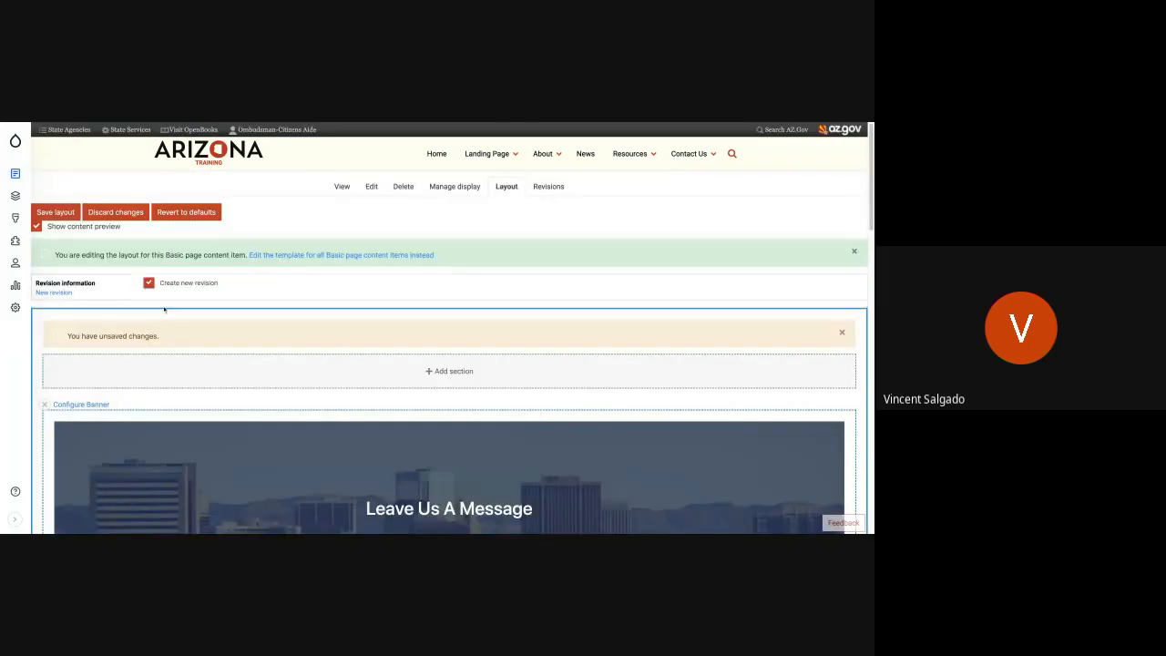
left_click(60, 213)
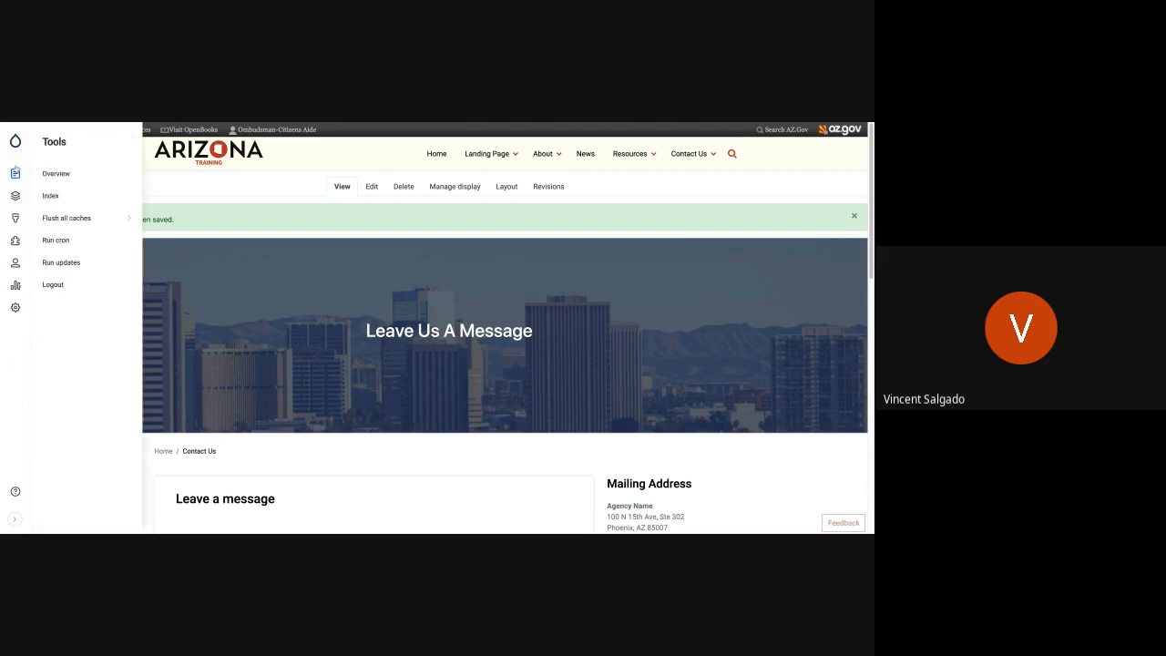
- Open the content overview and look through the list of the site's content items
mouse_move(18, 174)
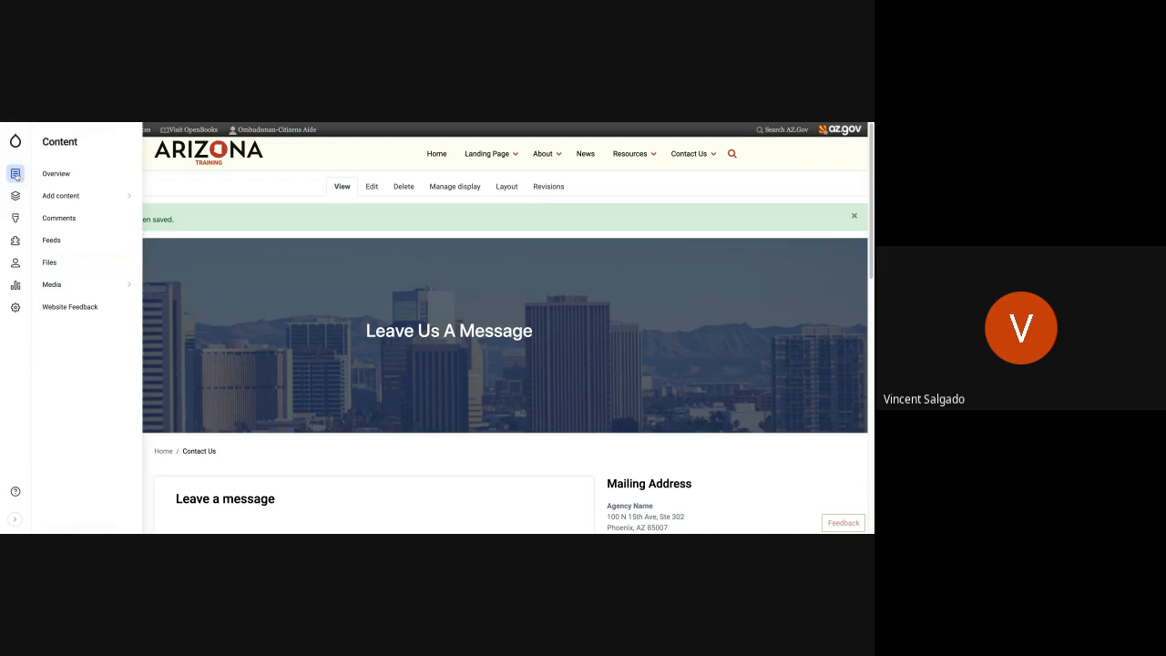
left_click(58, 177)
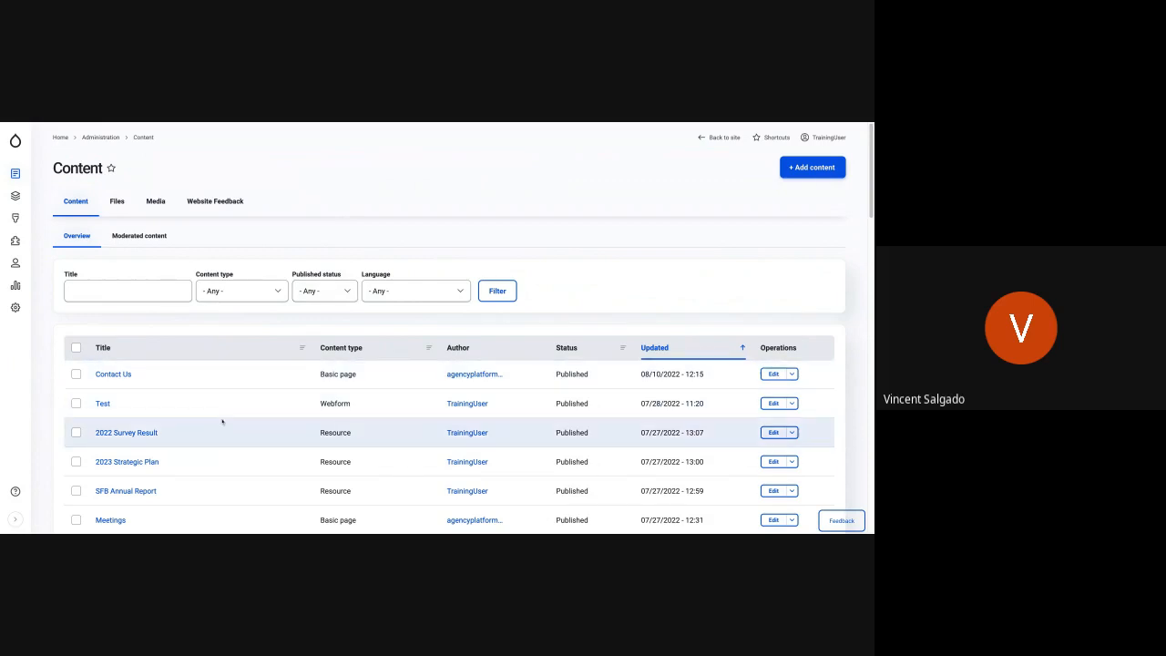
scroll(223, 423, "down", 3)
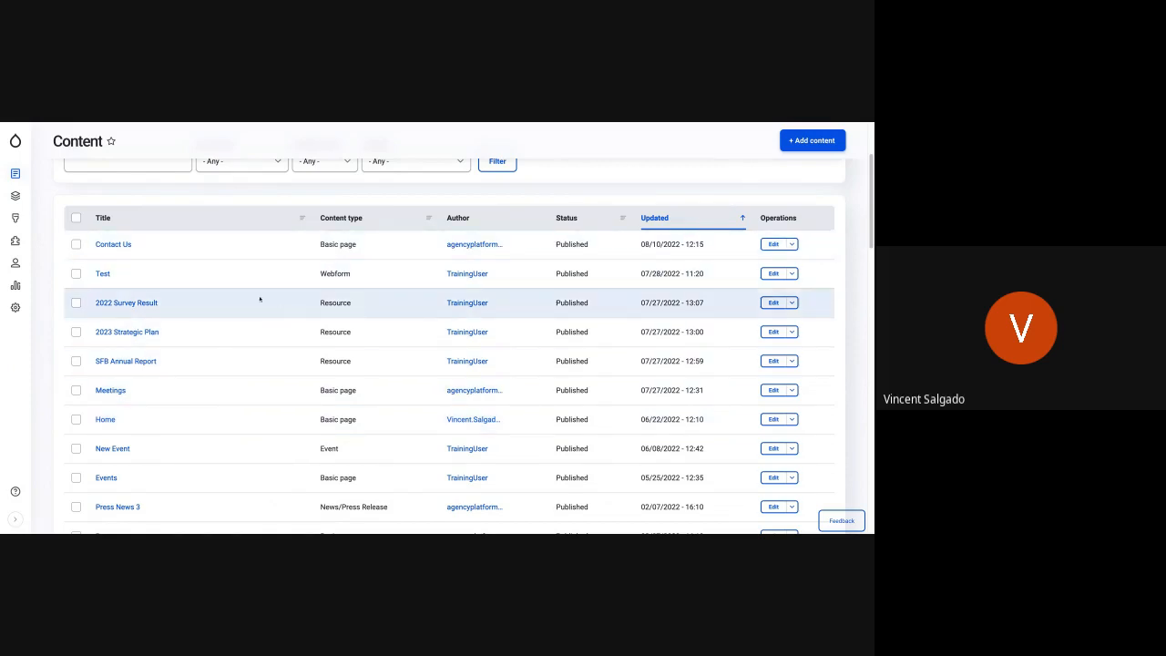
scroll(333, 366, "up", 3)
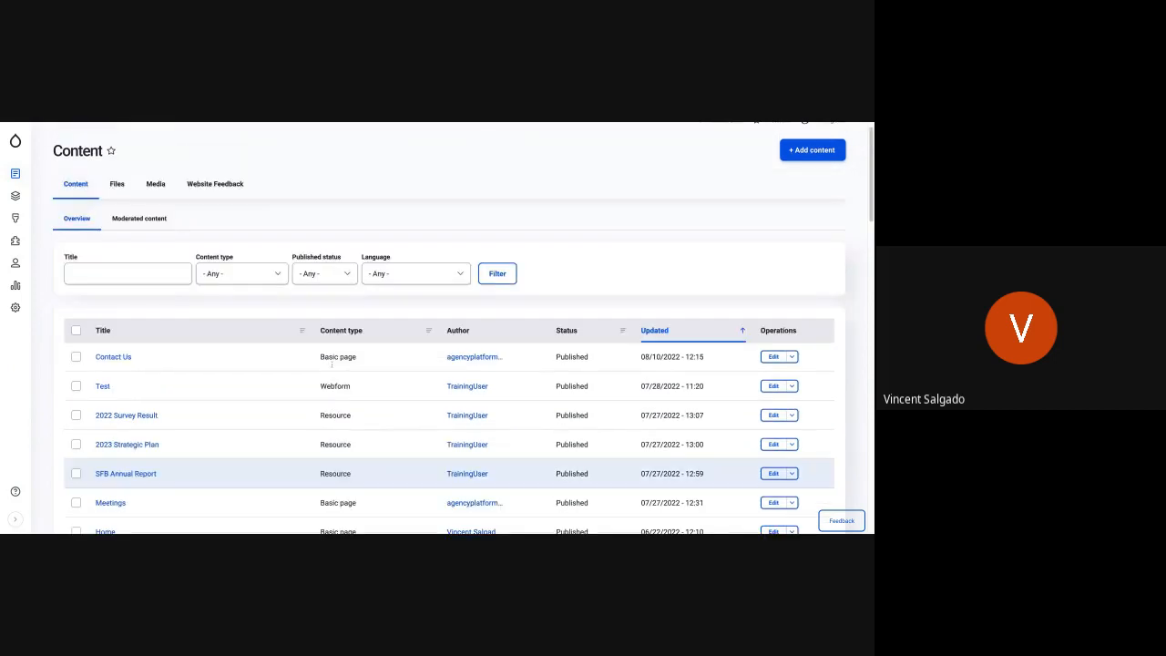
- Filter the content list by the Meeting content type and look at the published status and language filters
left_click(165, 288)
left_click(219, 293)
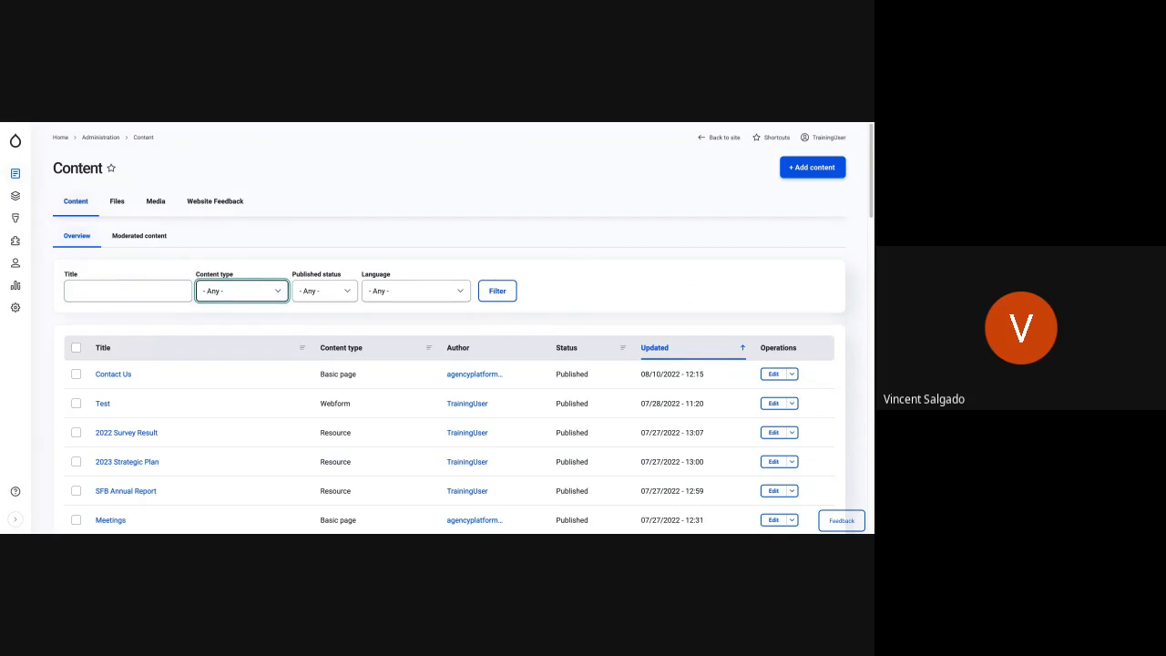
left_click(235, 354)
left_click(503, 291)
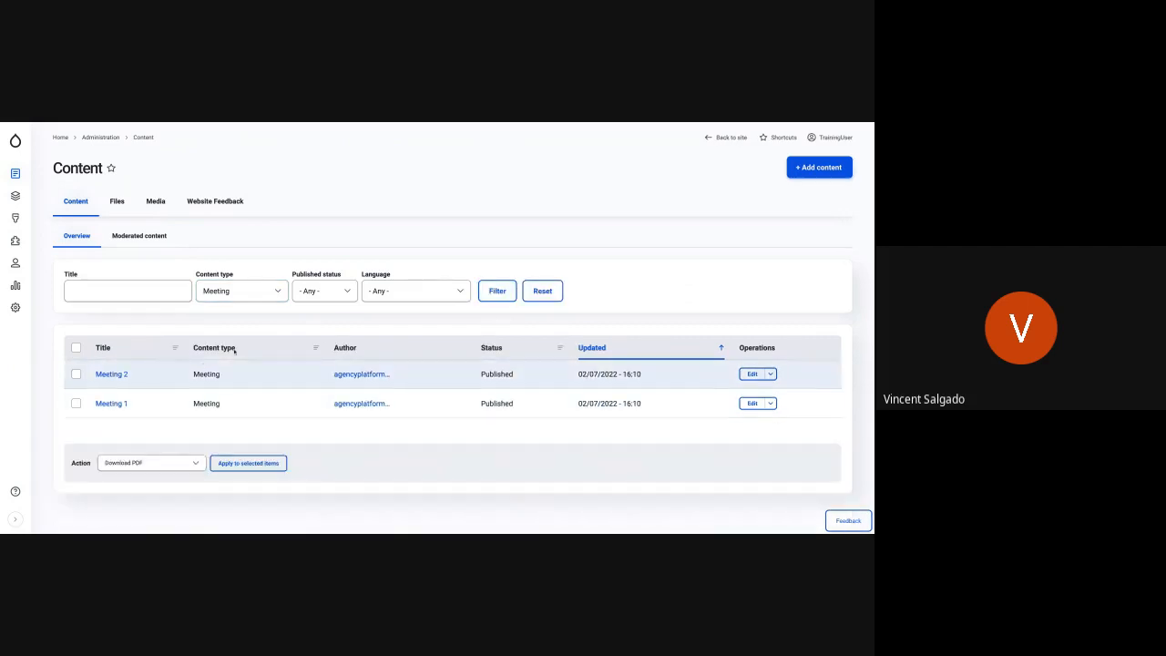
left_click(335, 288)
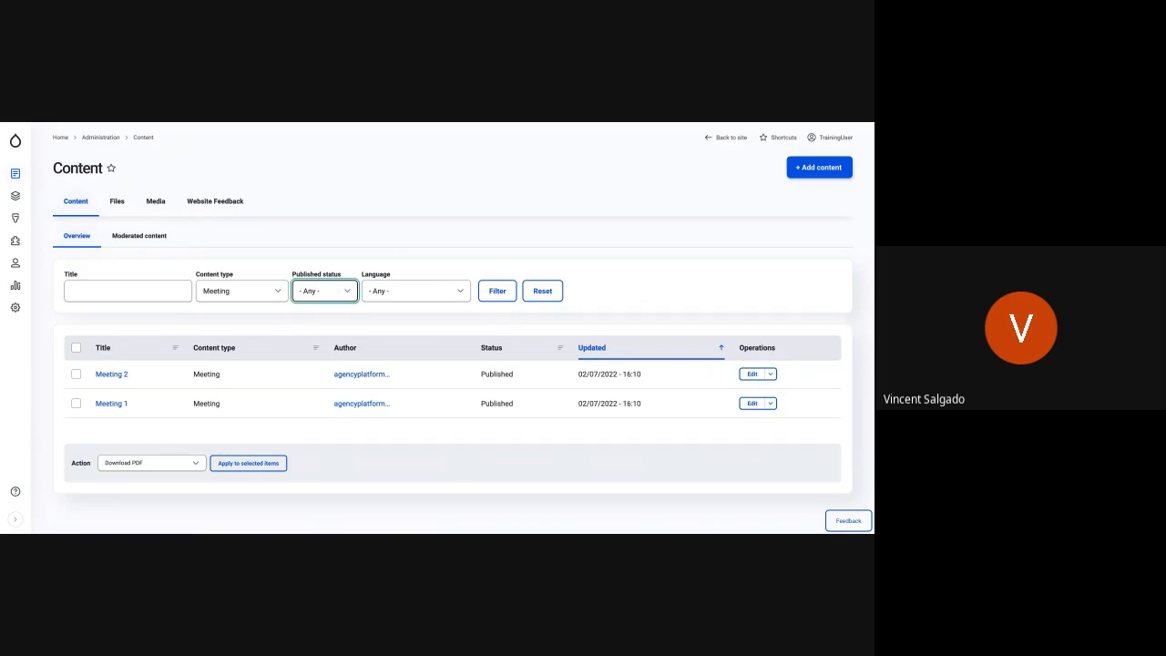
key("Tab")
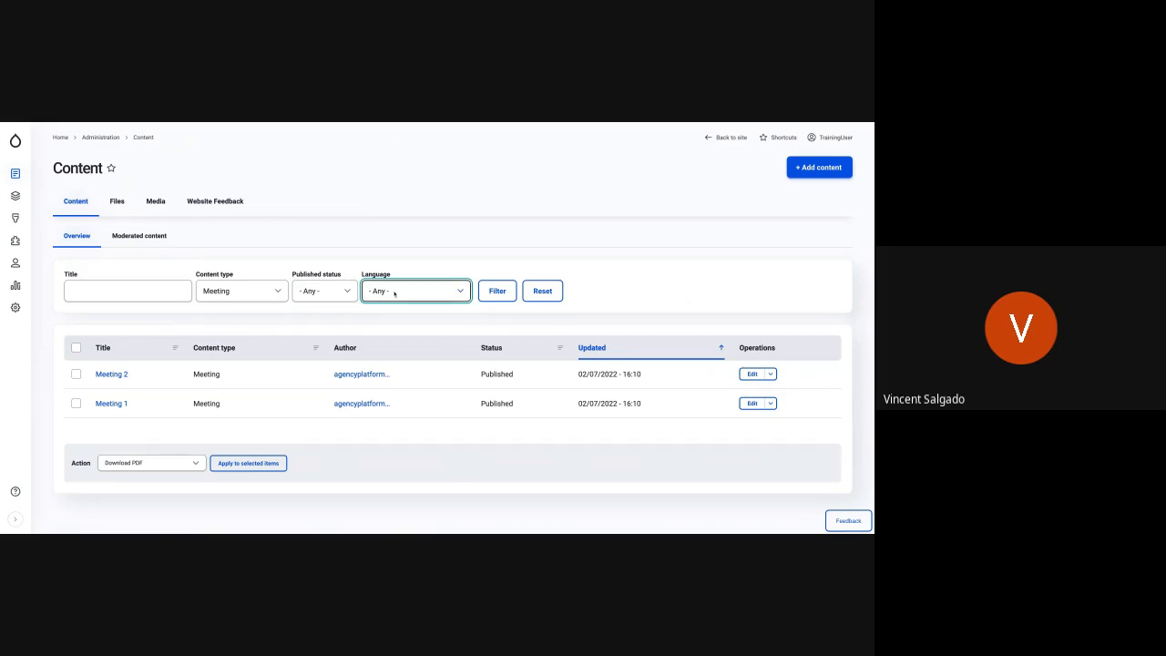
- Set the content type filter back to Any and apply it so the content list covers all types
left_click(334, 292)
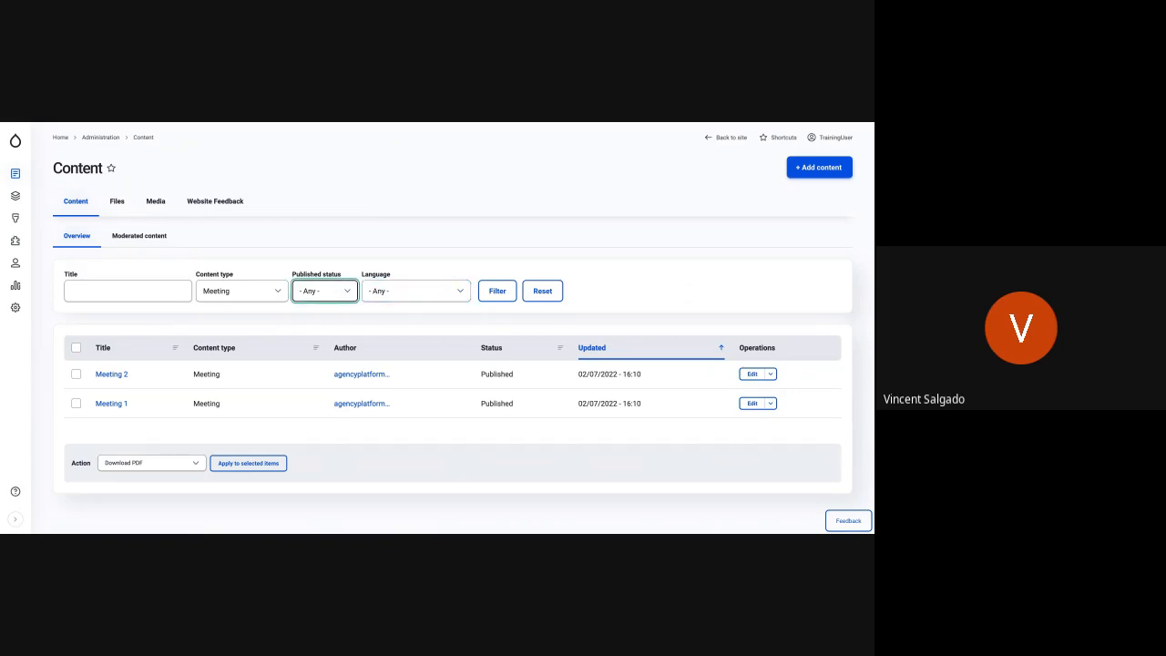
left_click(287, 292)
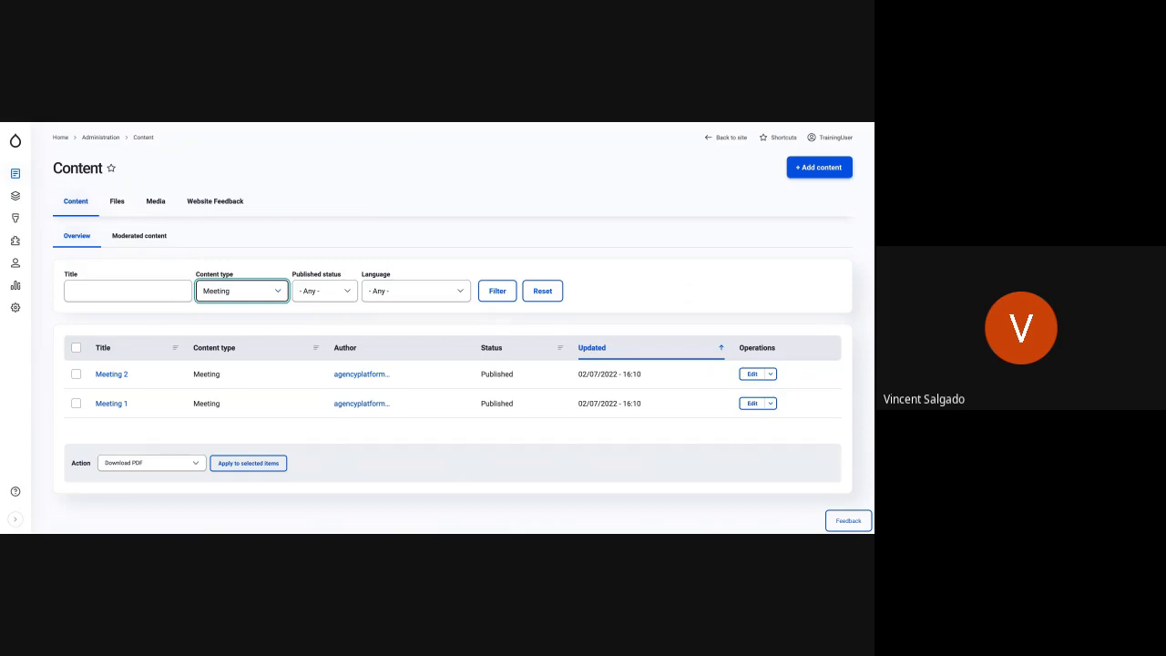
key("Up")
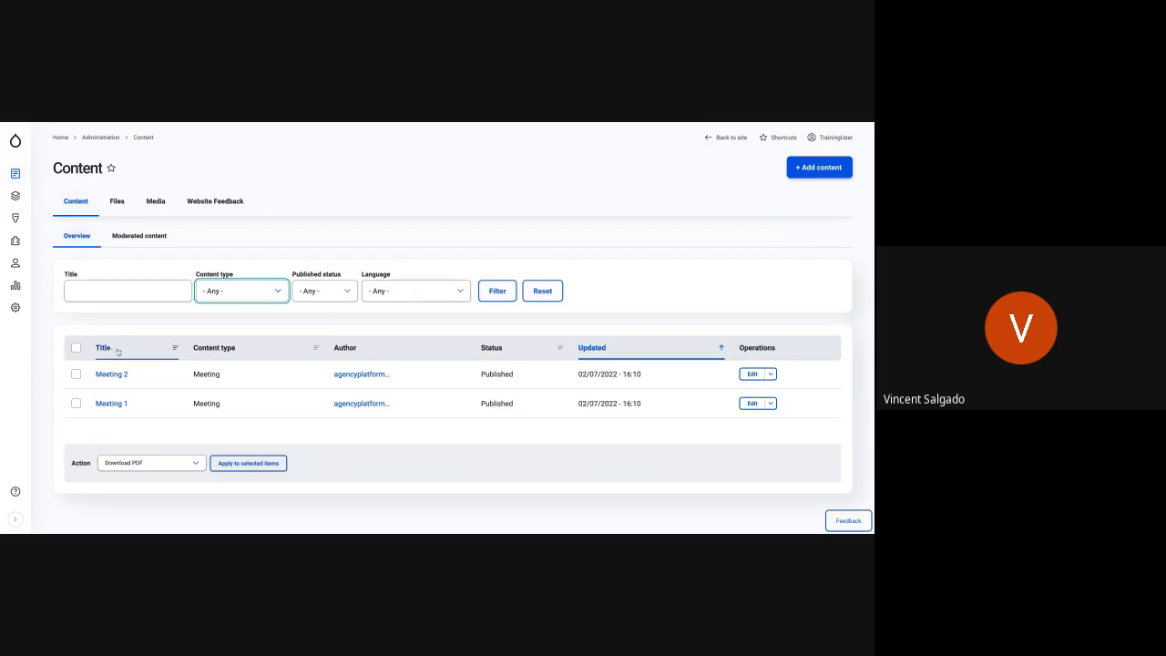
left_click(498, 291)
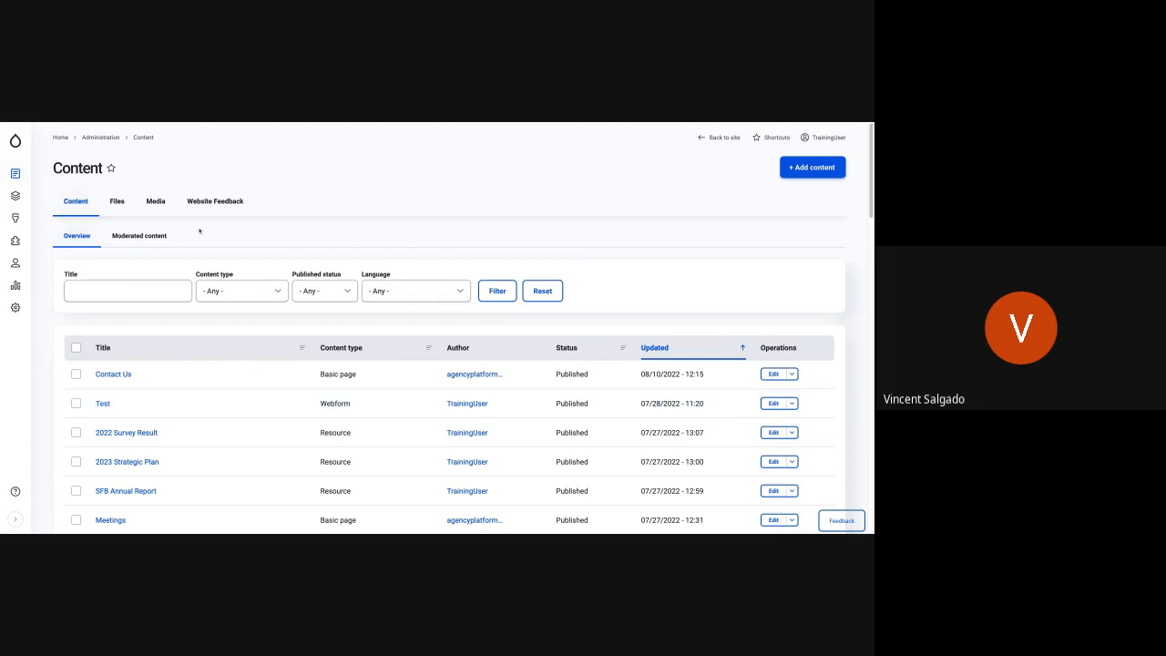
- Open the Add content overview and read through the available content types and their descriptions, from Basic page to Webform
mouse_move(15, 175)
mouse_move(63, 196)
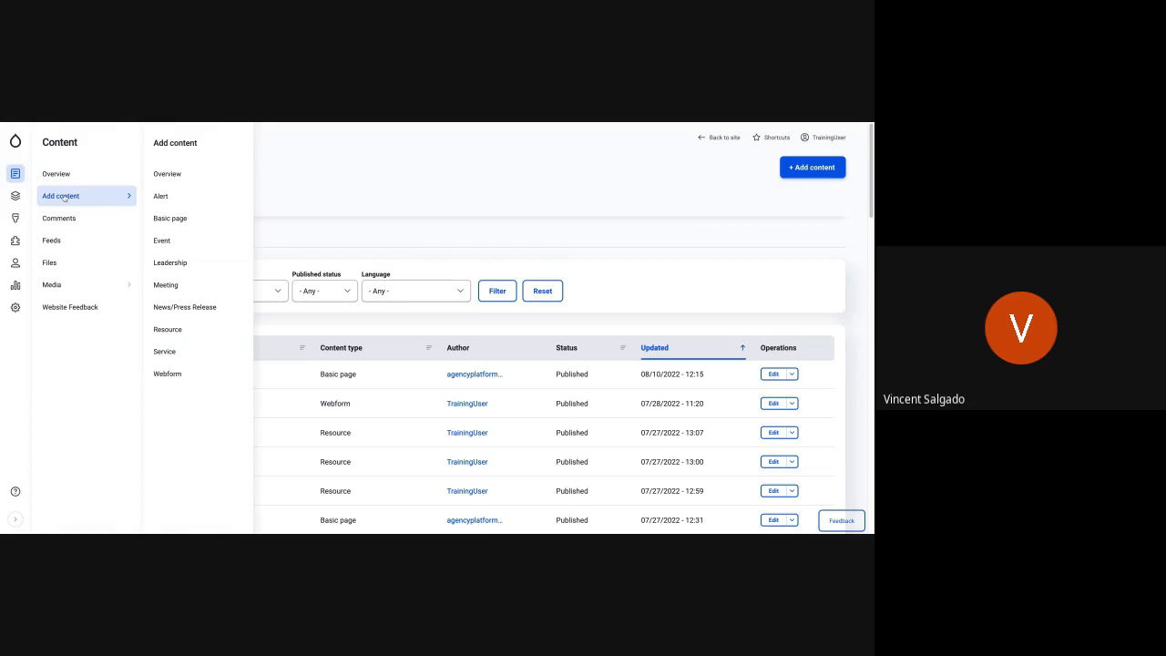
left_click(69, 196)
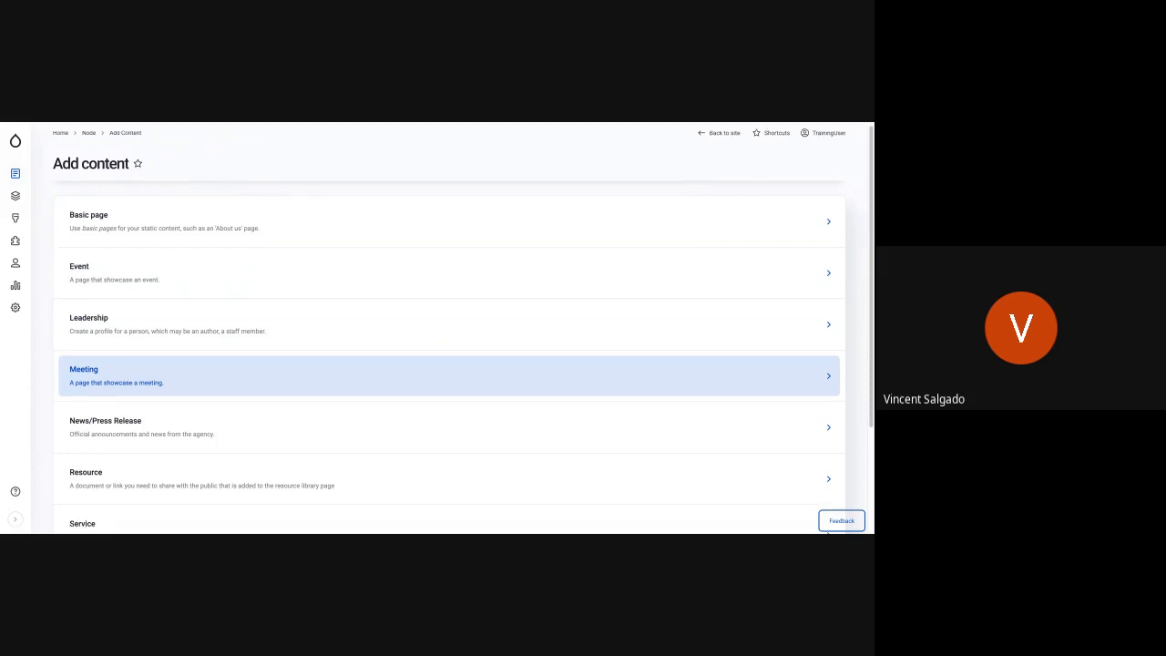
scroll(161, 414, "down", 1)
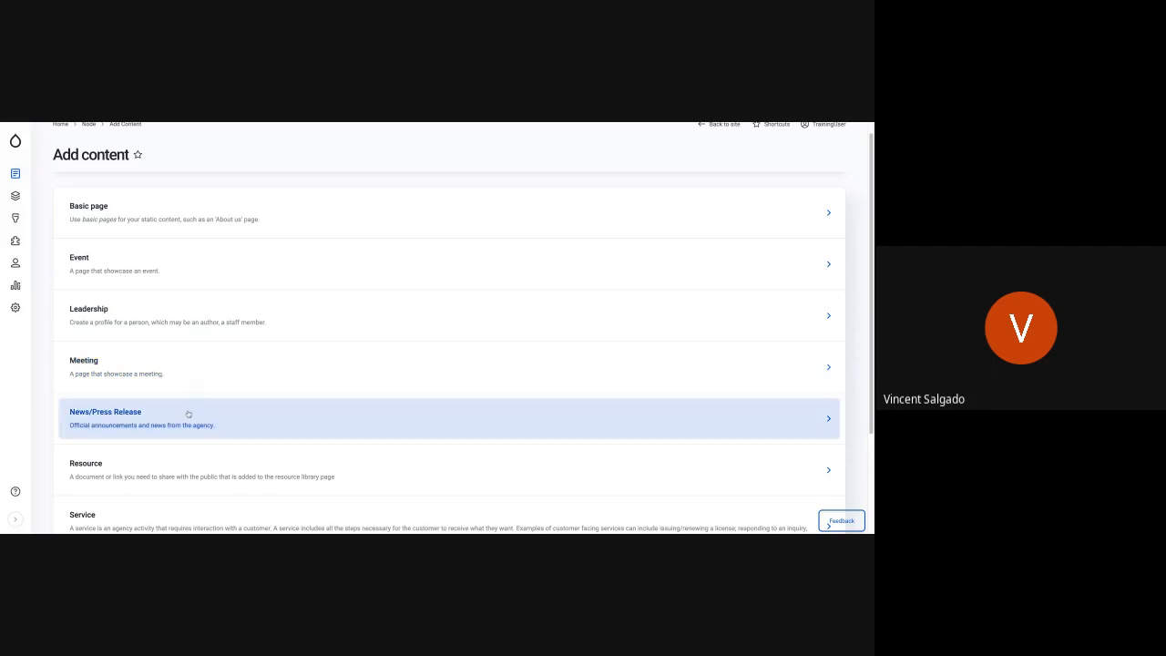
scroll(187, 414, "down", 1)
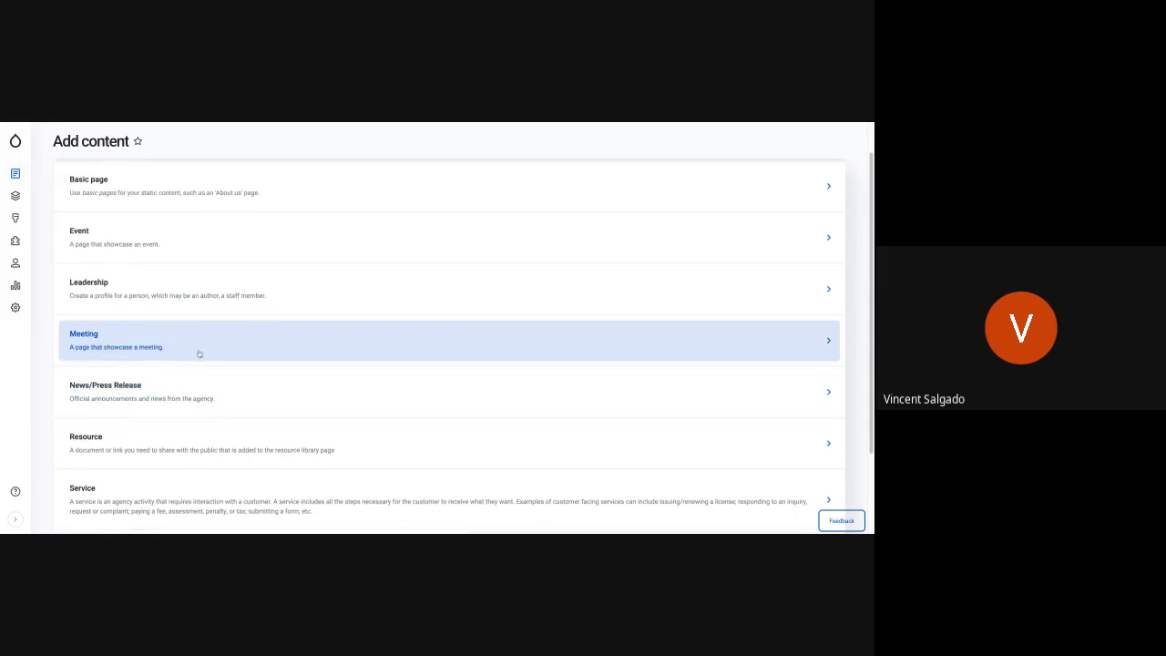
scroll(199, 353, "down", 1)
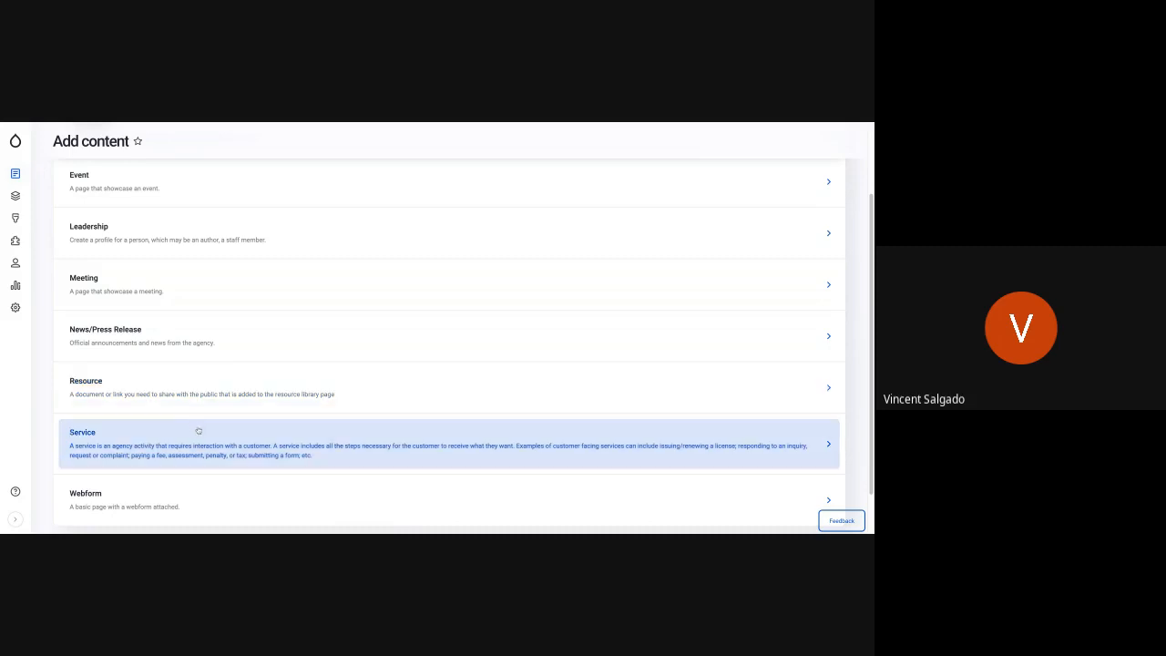
scroll(199, 433, "down", 1)
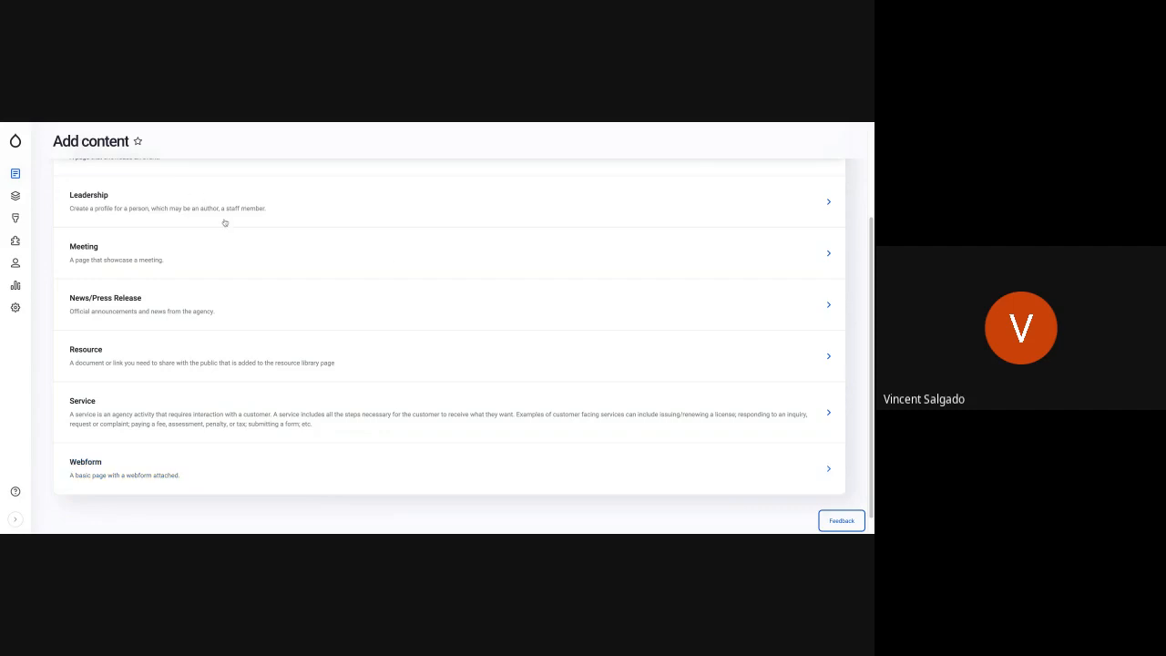
scroll(429, 305, "up", 1)
scroll(431, 300, "up", 2)
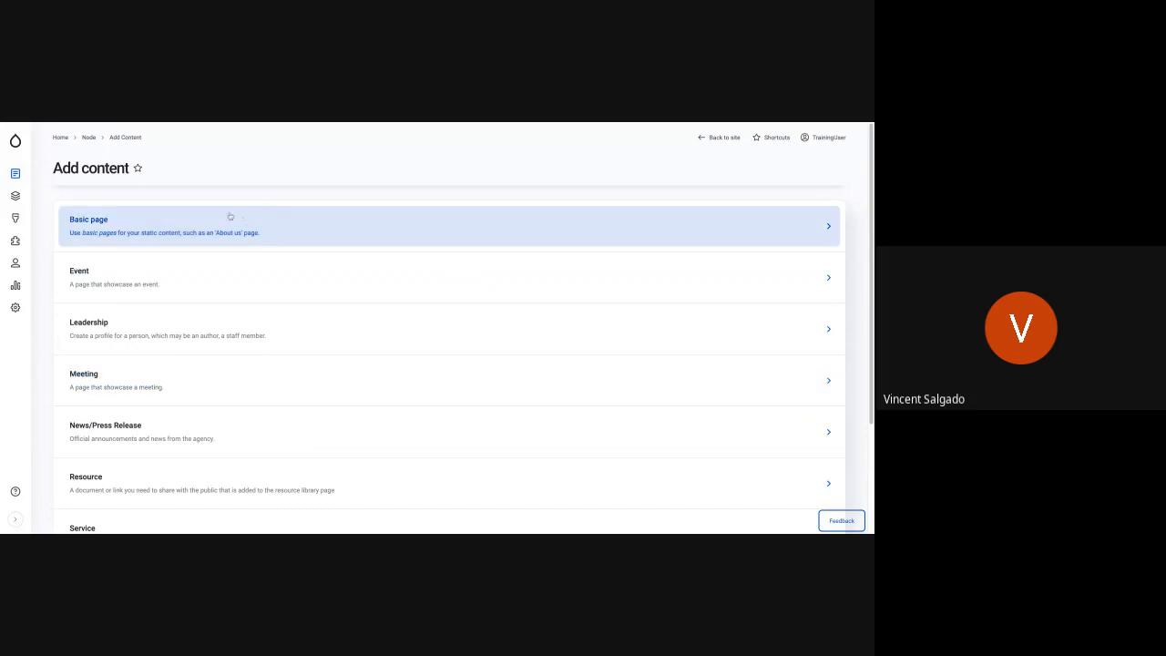
- Go back to the training site and look through the staff groups on the Leadership page under About
mouse_move(15, 142)
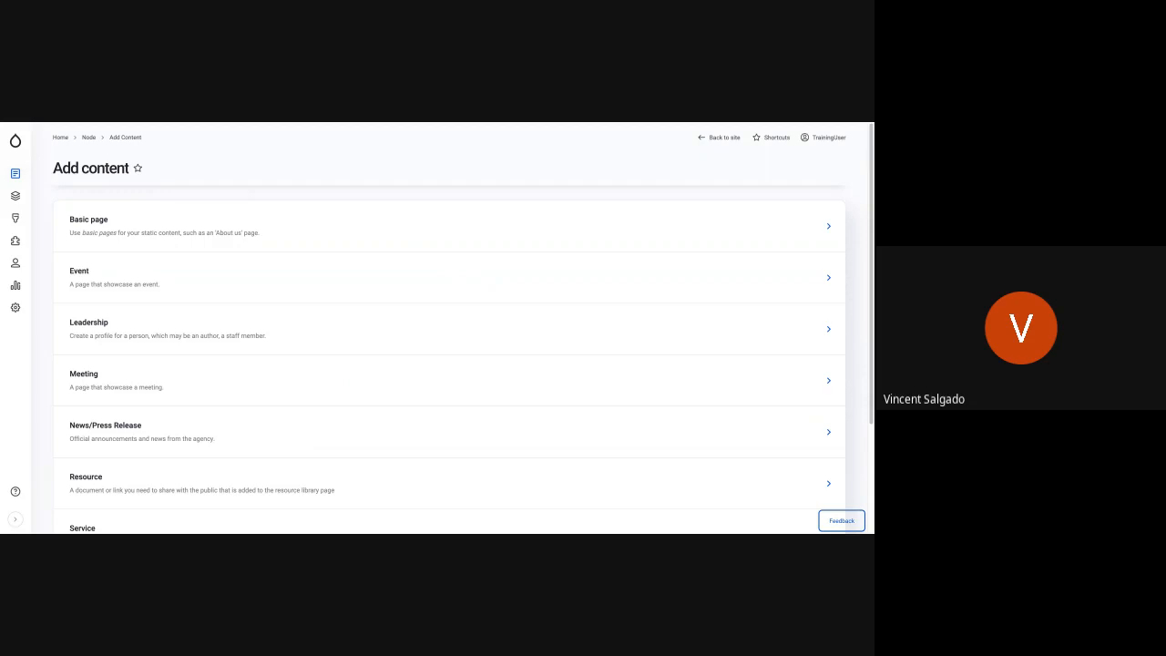
mouse_move(15, 176)
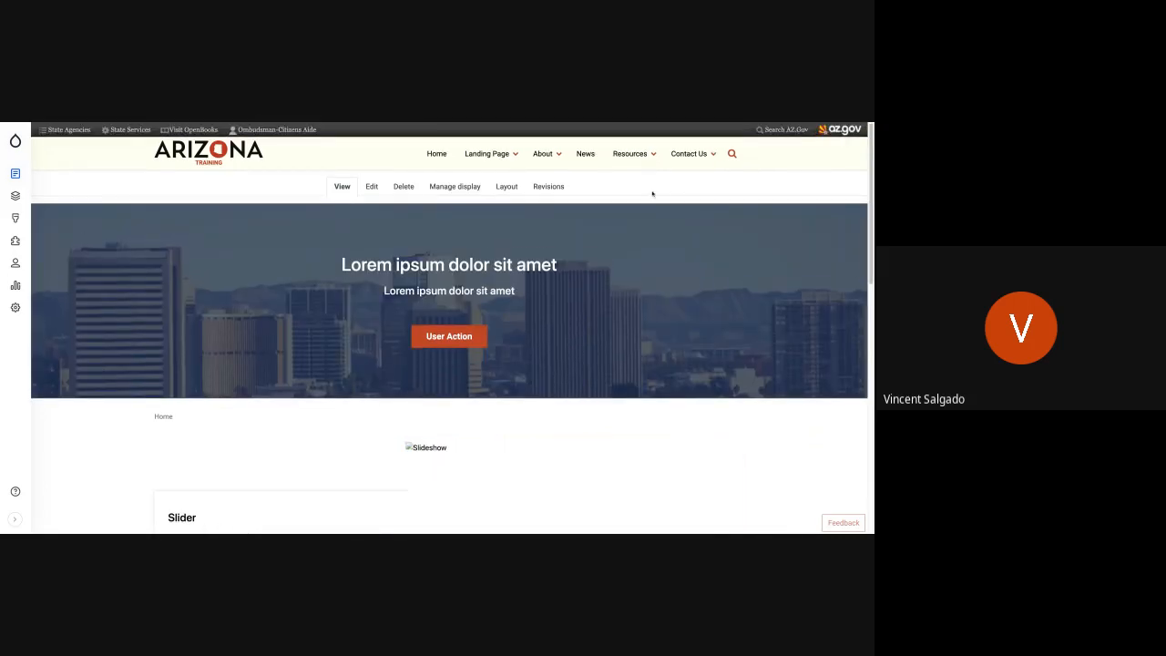
left_click(486, 153)
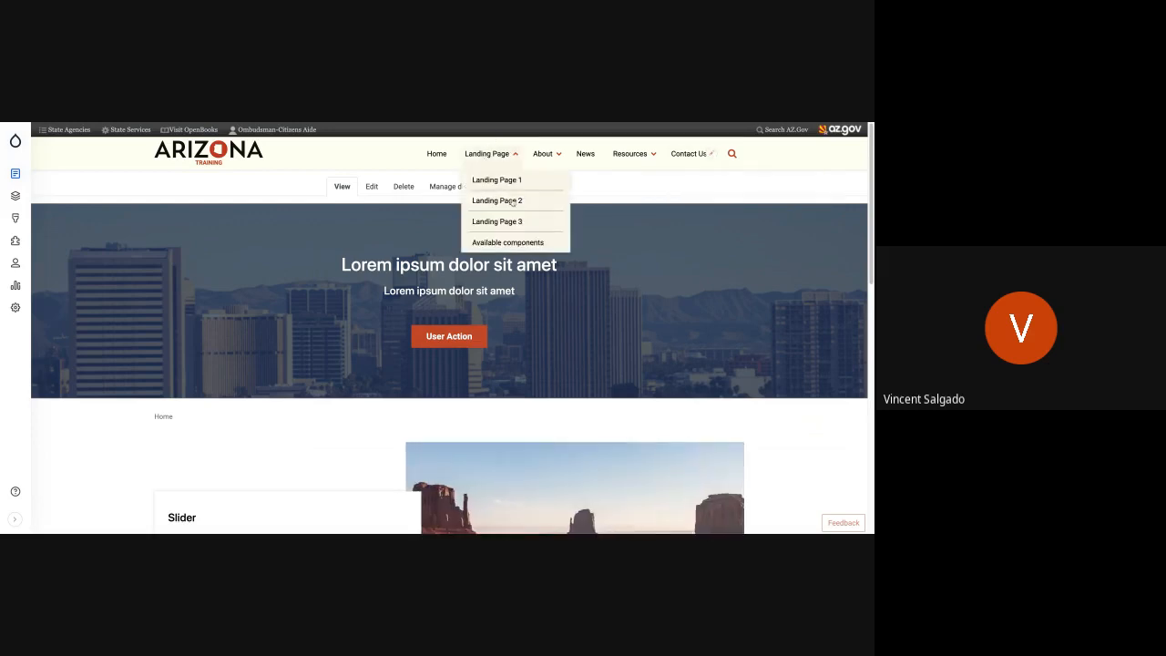
left_click(537, 154)
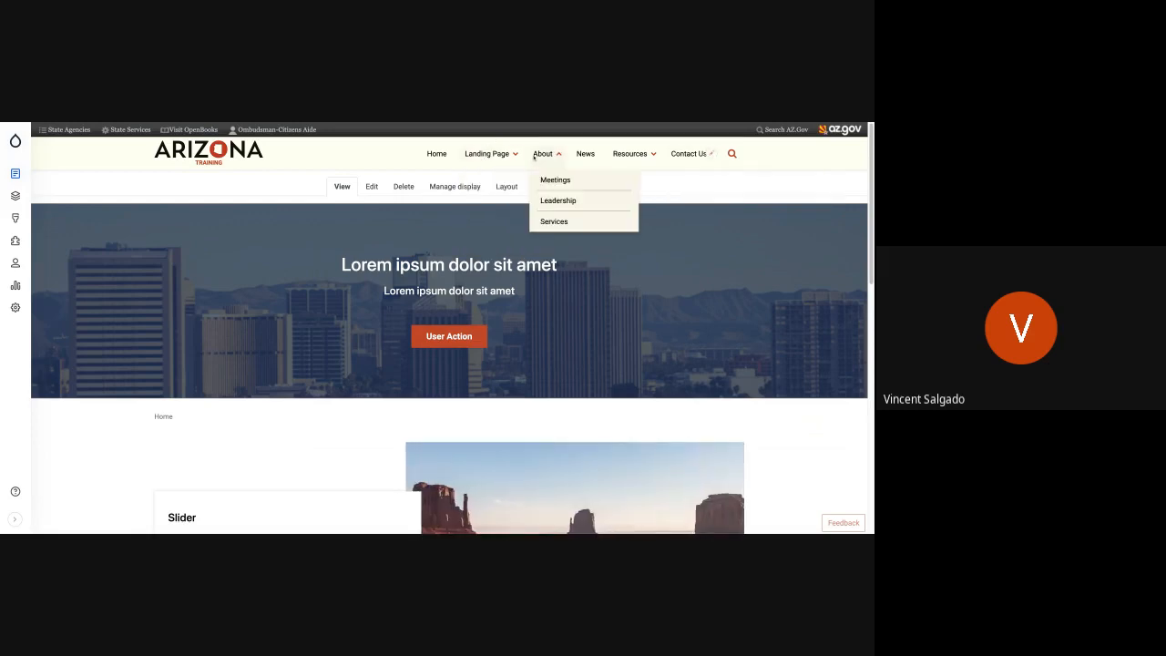
left_click(568, 201)
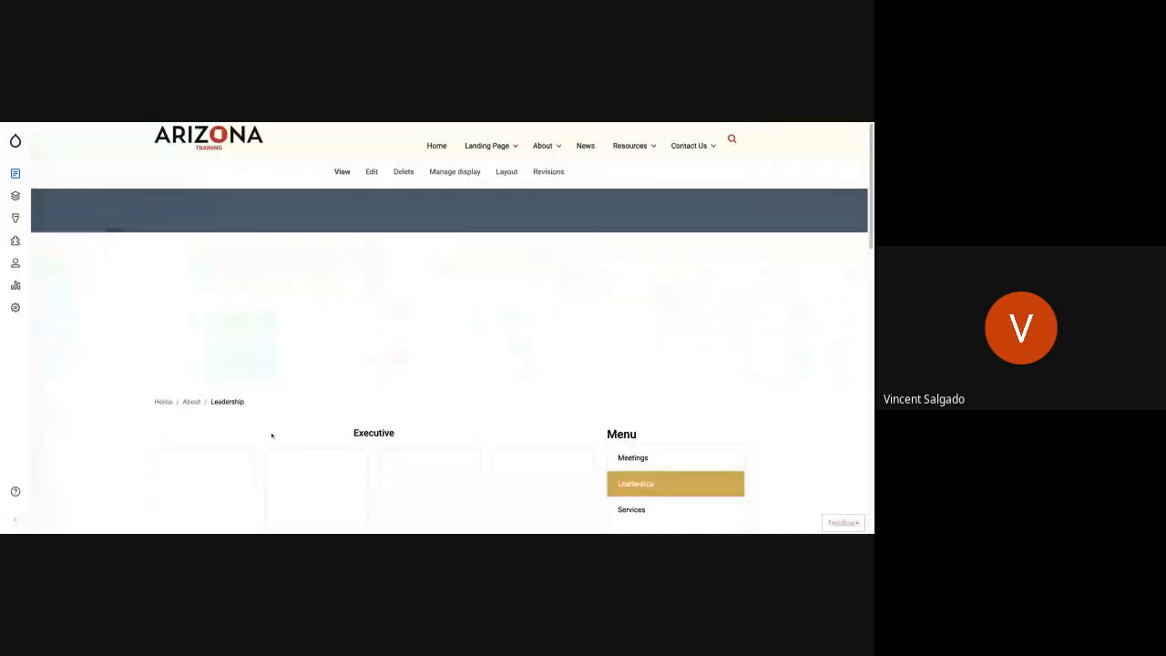
scroll(271, 436, "down", 2)
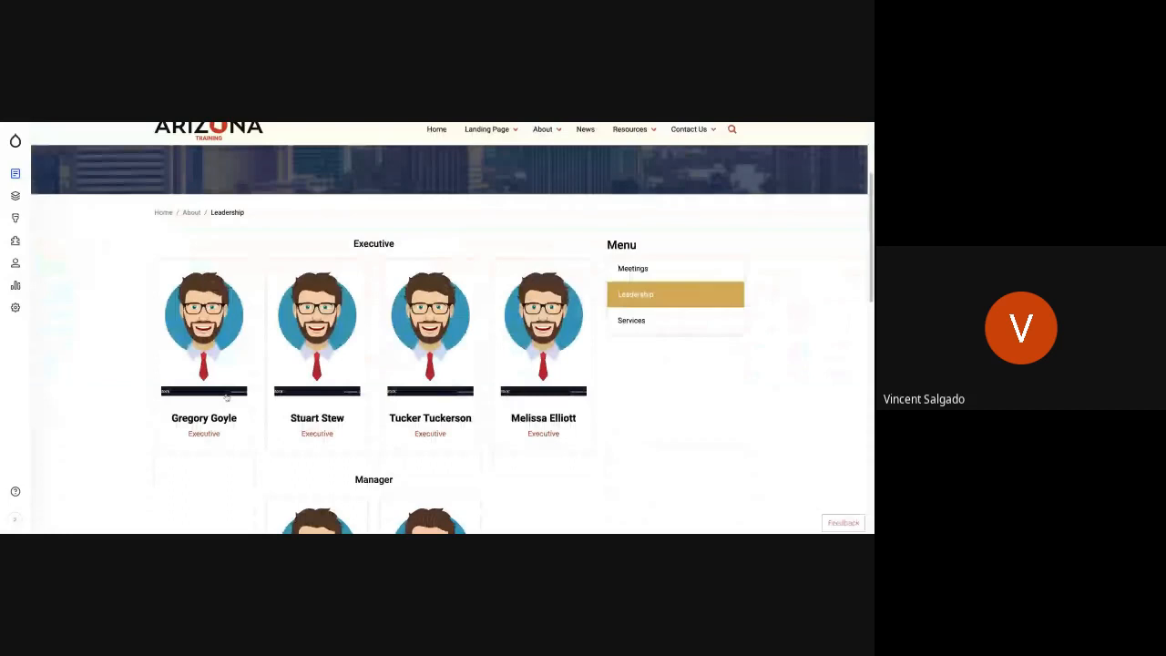
scroll(438, 398, "down", 2)
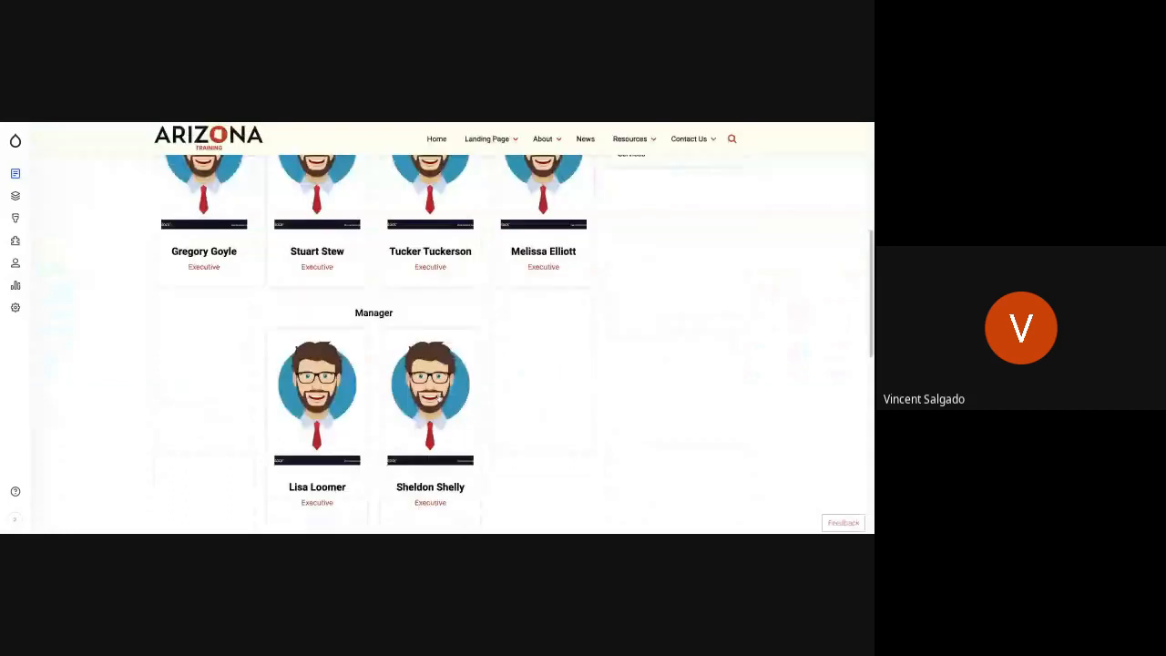
scroll(439, 397, "up", 1)
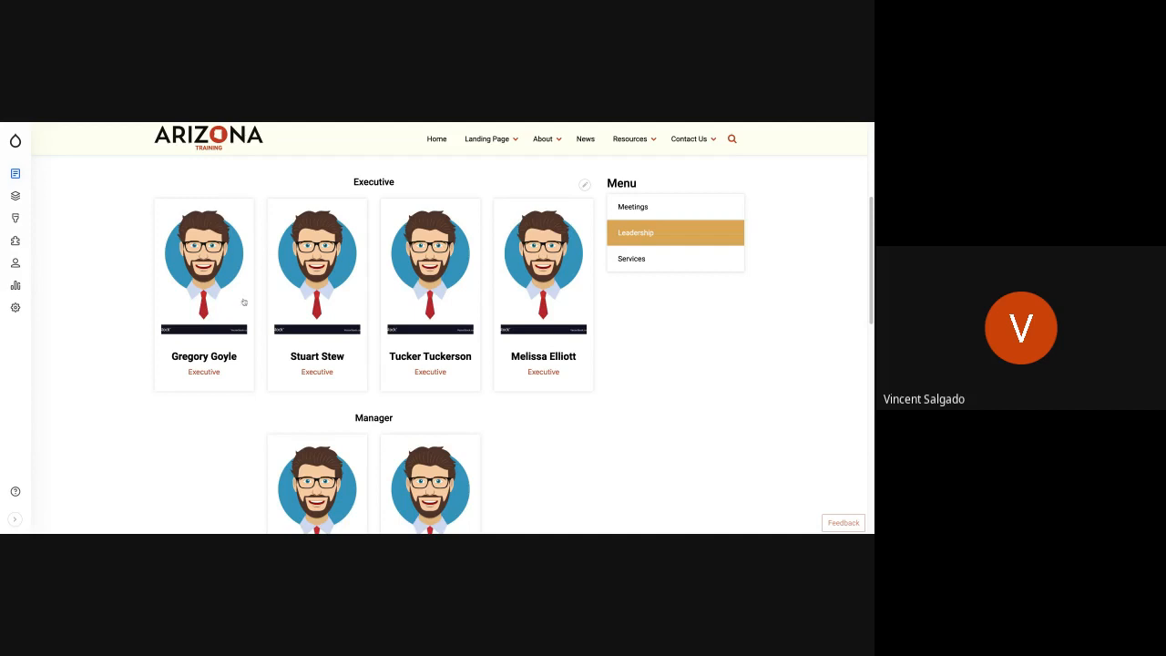
scroll(395, 392, "down", 3)
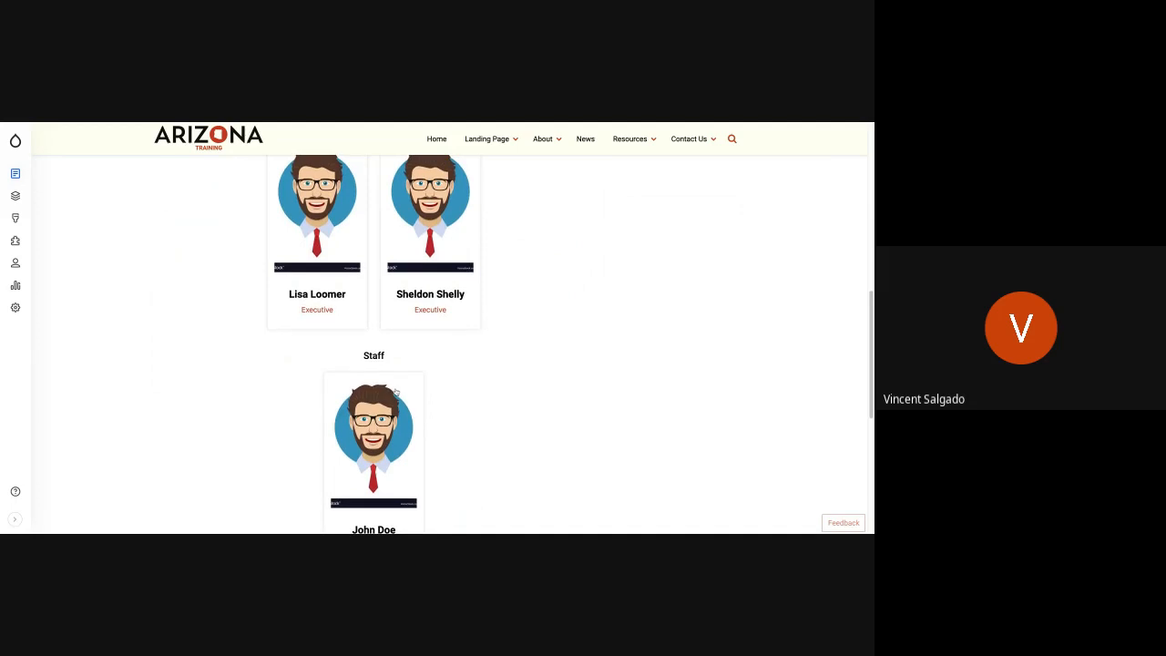
scroll(396, 392, "up", 10)
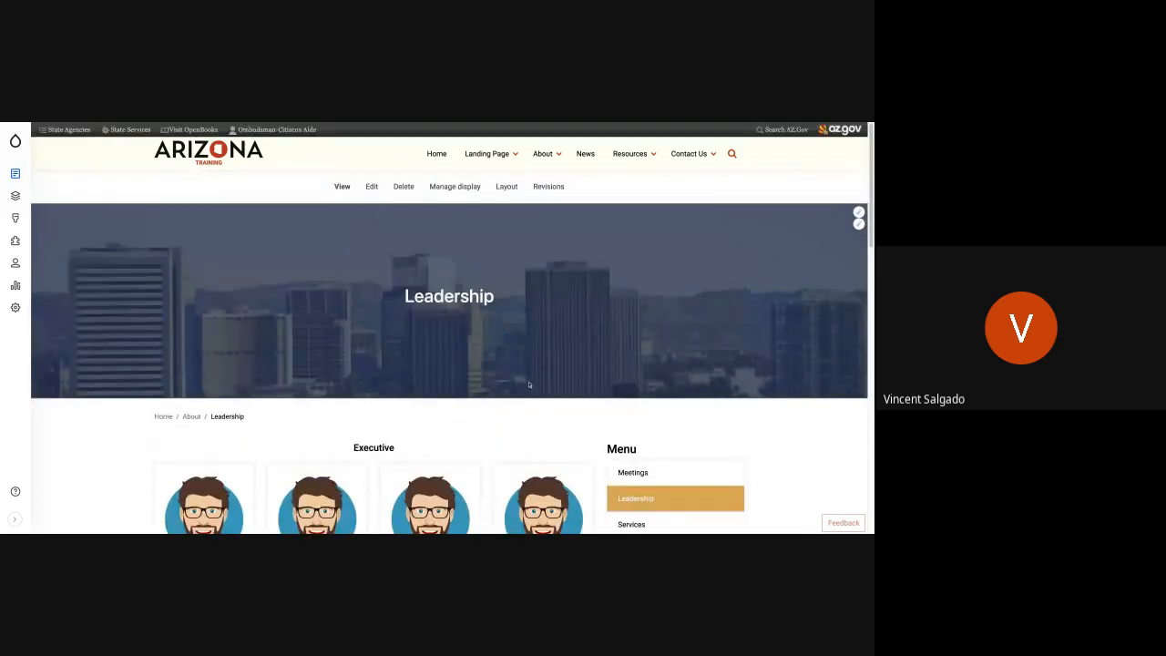
- Open the Meetings page and look over its search fields and the list of meetings with agenda and minutes links
left_click(678, 474)
scroll(364, 437, "down", 5)
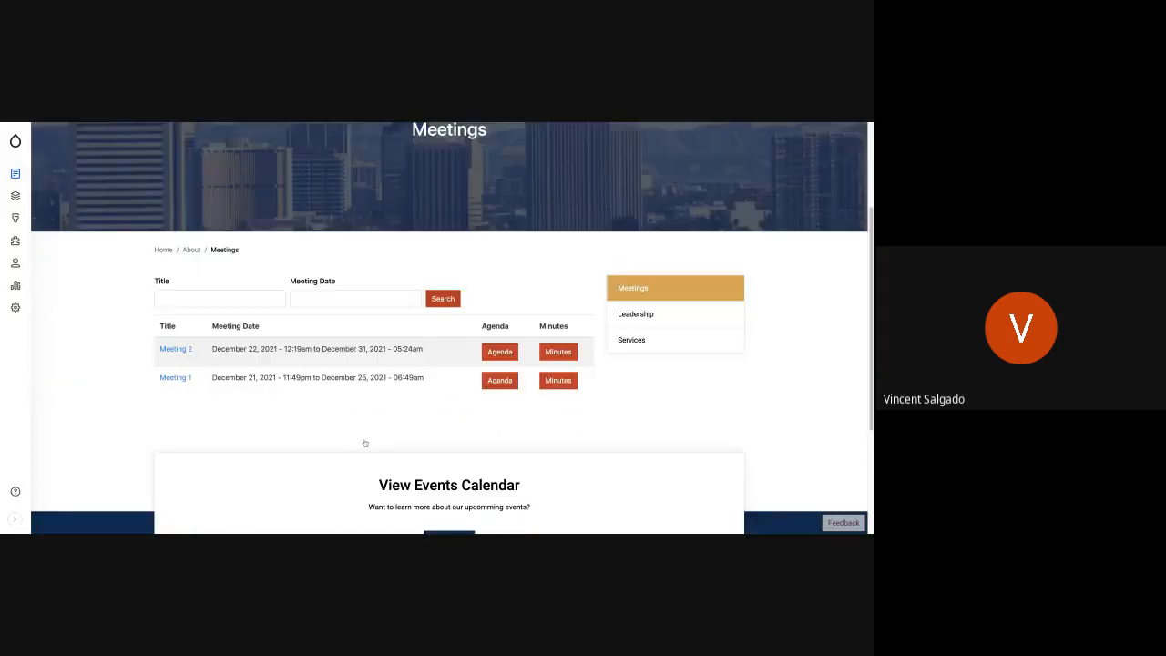
scroll(327, 328, "up", 2)
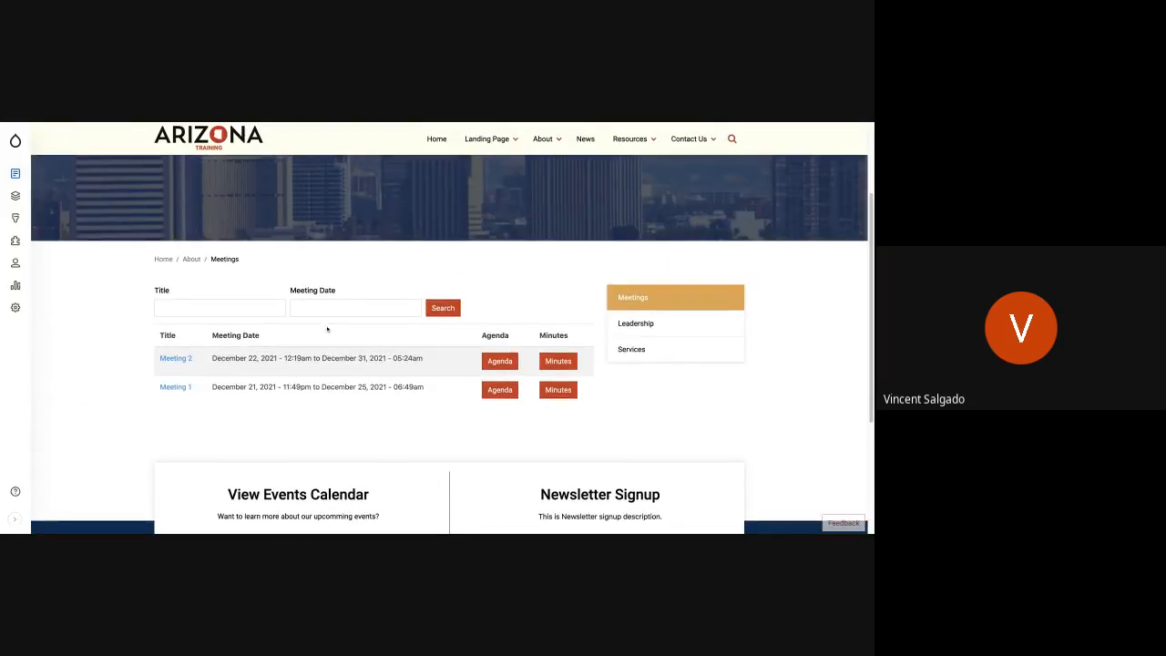
scroll(327, 327, "up", 3)
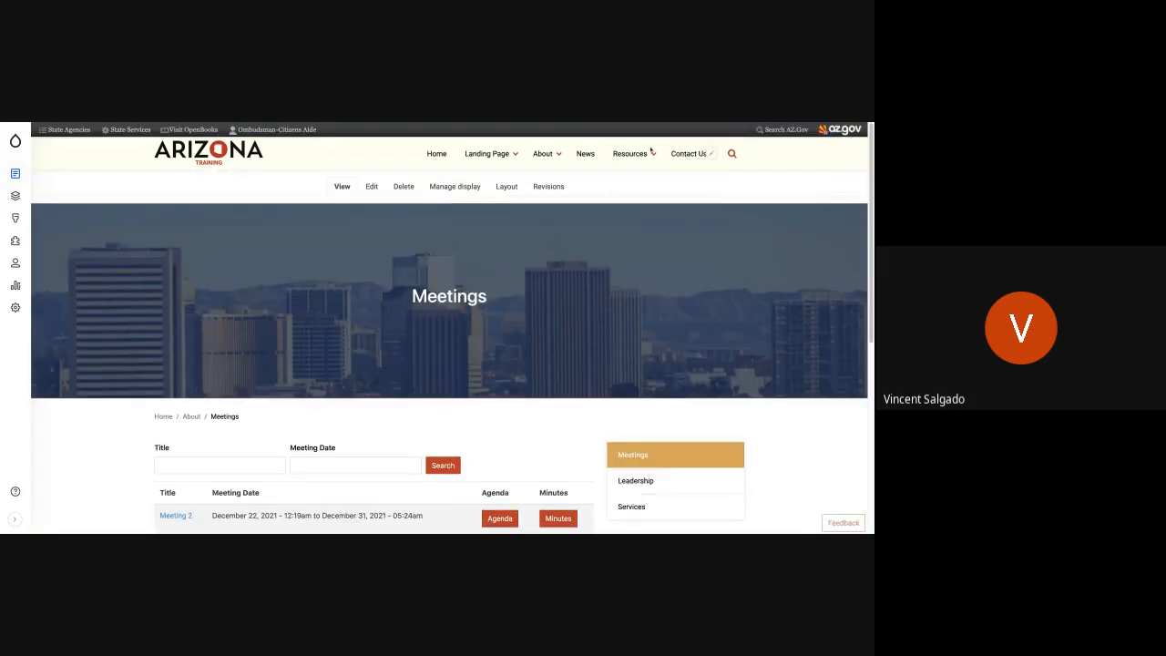
- Open the Resources page and look through its search filters and listed documents
mouse_move(627, 156)
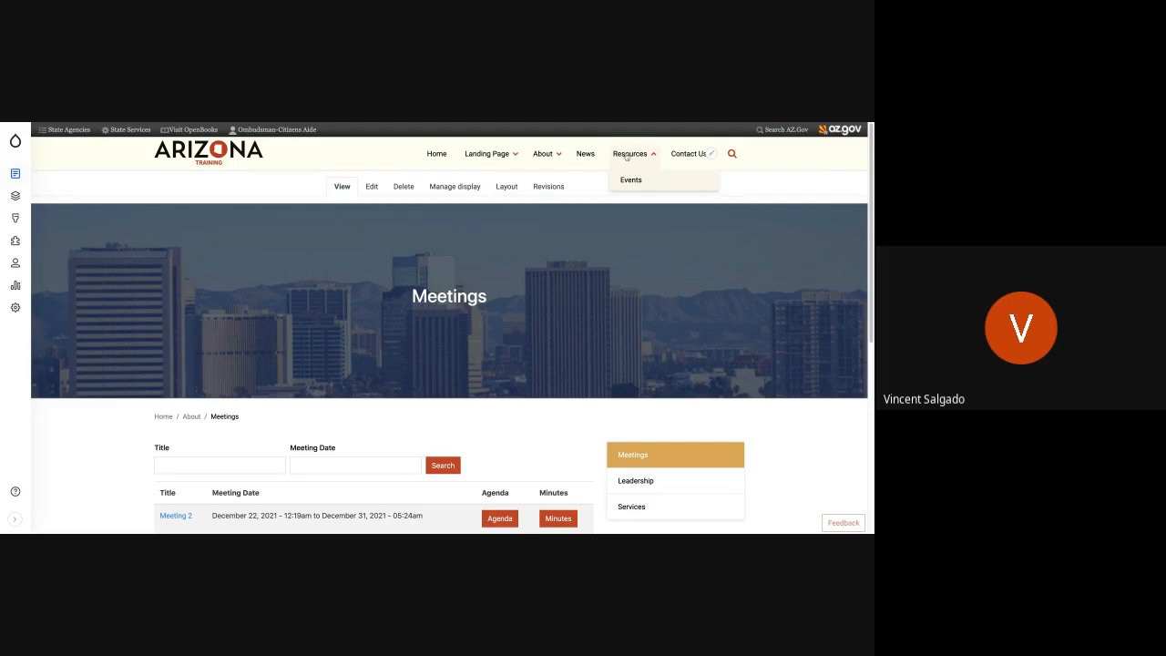
left_click(626, 155)
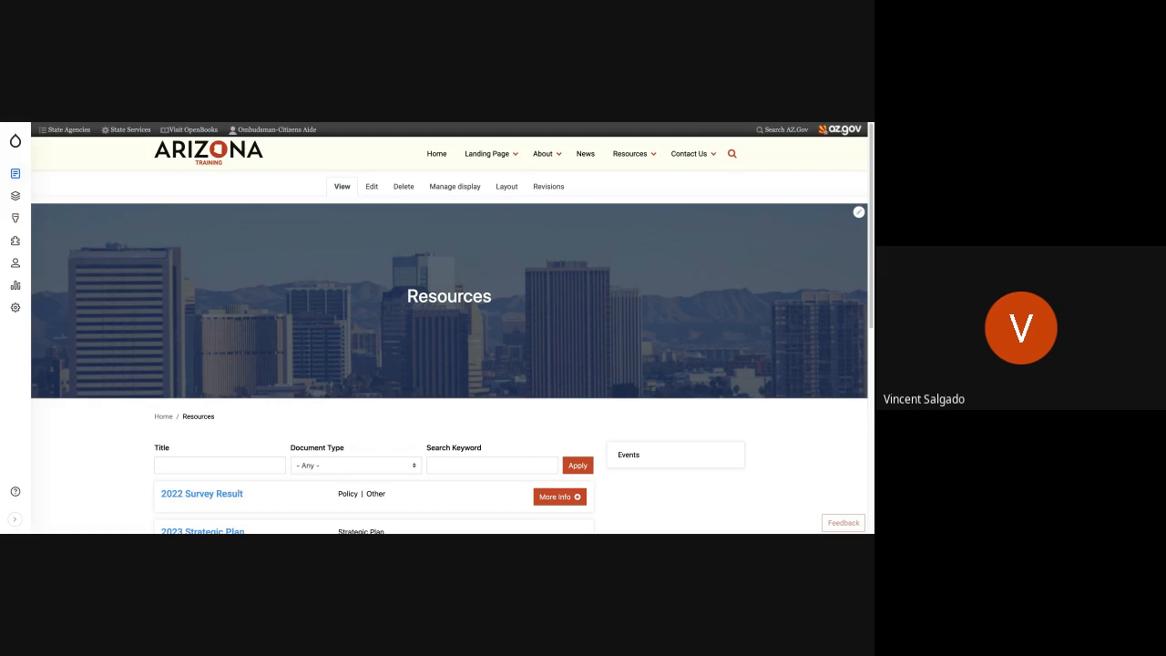
scroll(263, 366, "down", 3)
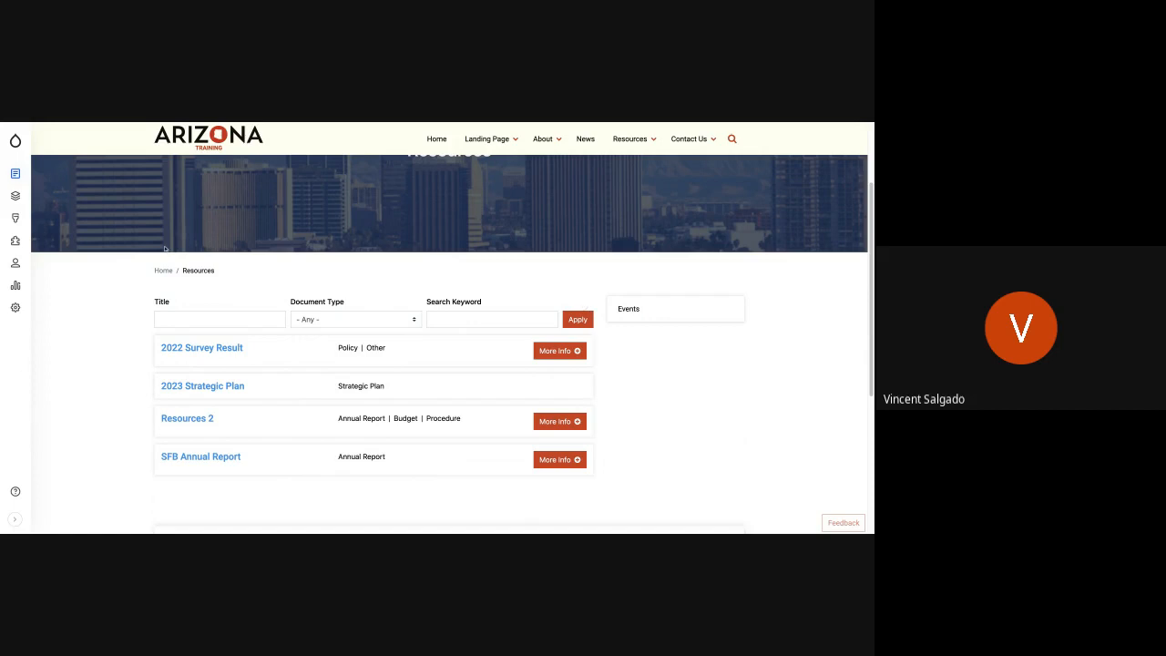
scroll(430, 351, "up", 1)
scroll(430, 352, "up", 3)
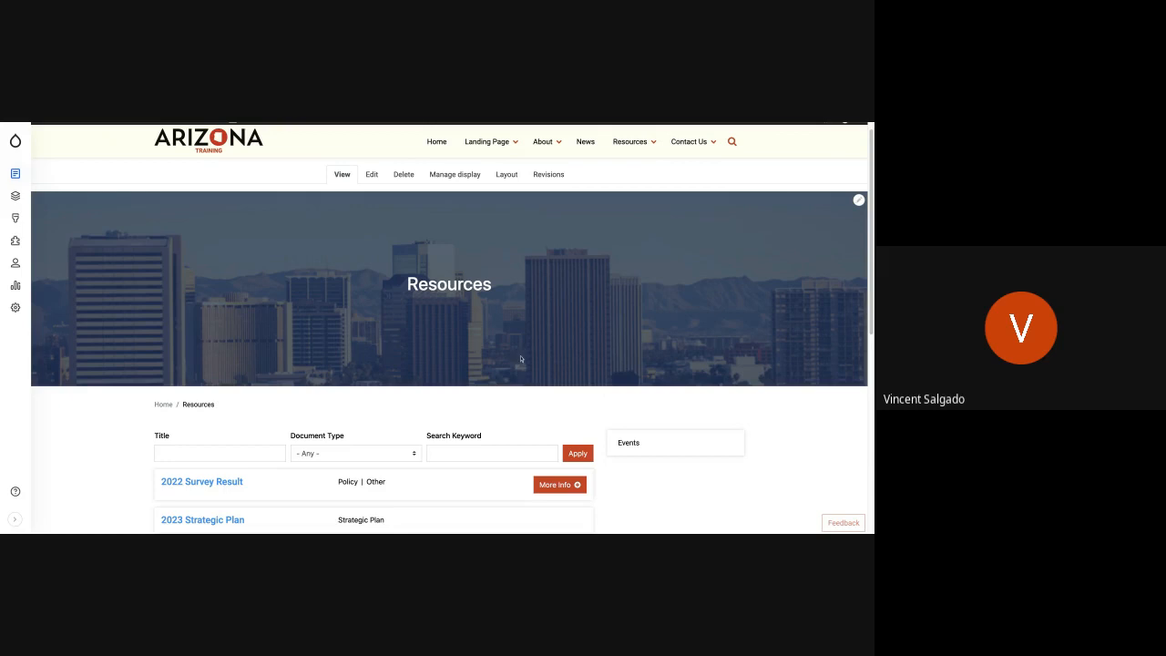
- Filter the Resources page's documents by the Policy document type
left_click(358, 455)
left_click(359, 457)
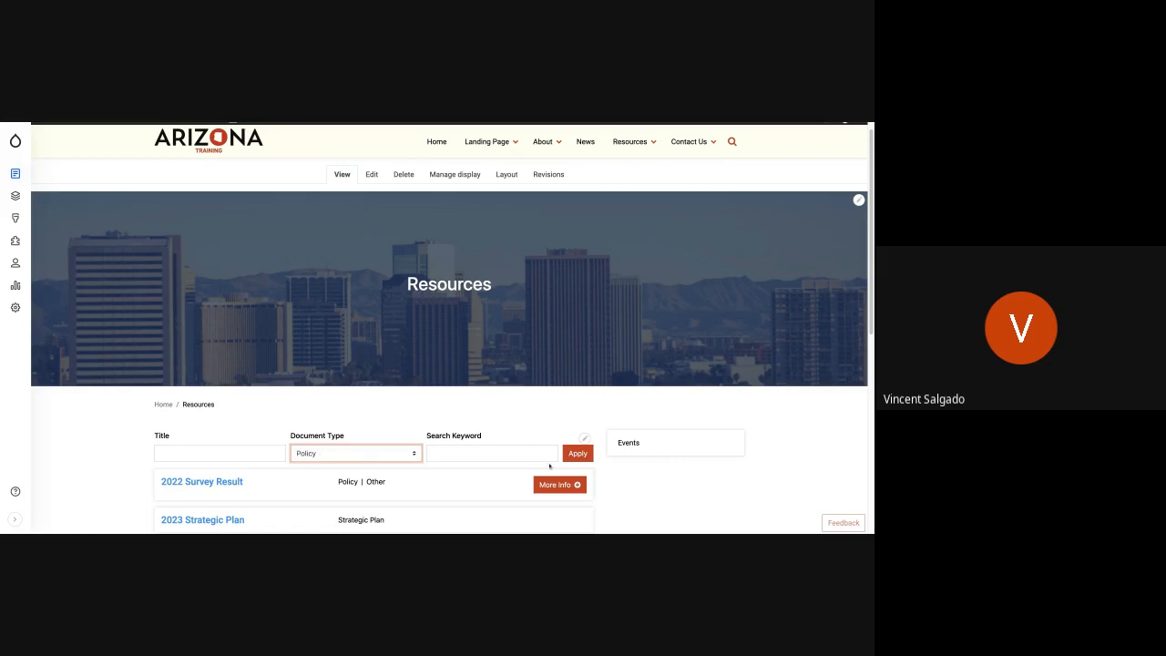
left_click(571, 457)
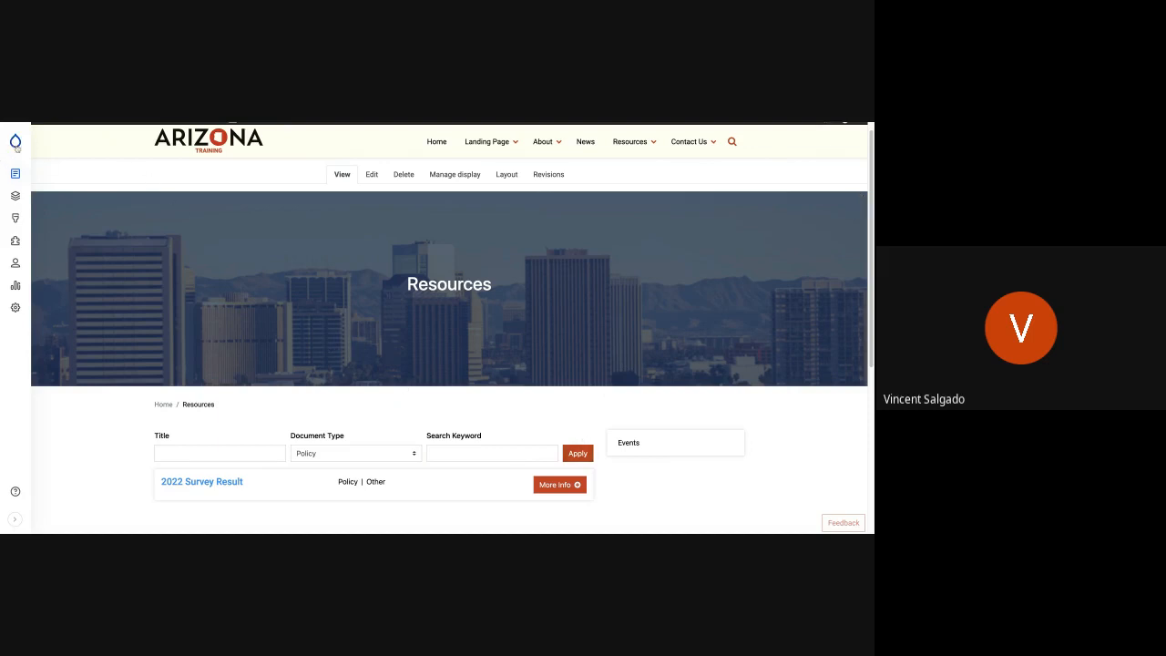
- Start creating a new Resource content item and look over the fields of its form
mouse_move(17, 173)
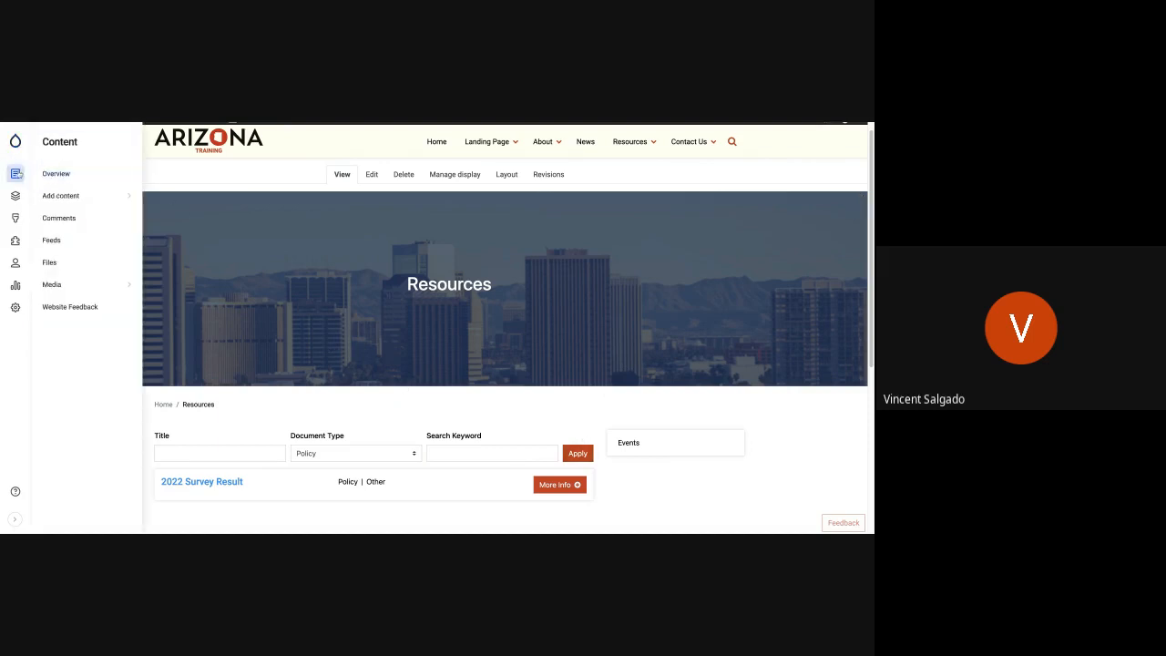
mouse_move(81, 196)
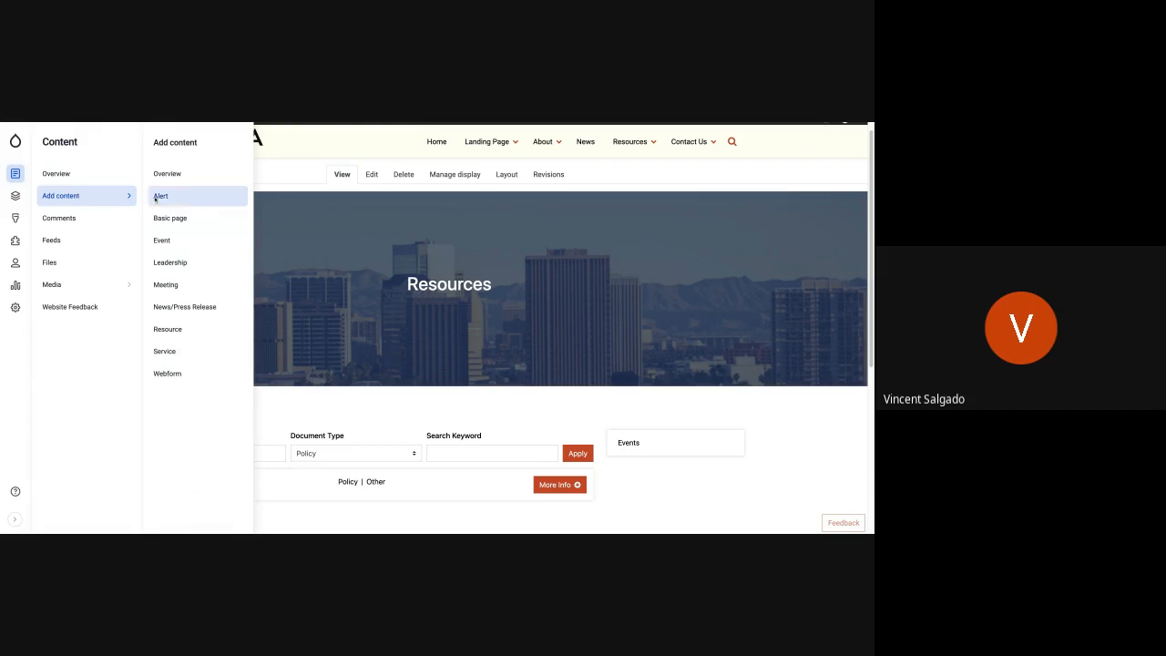
left_click(194, 334)
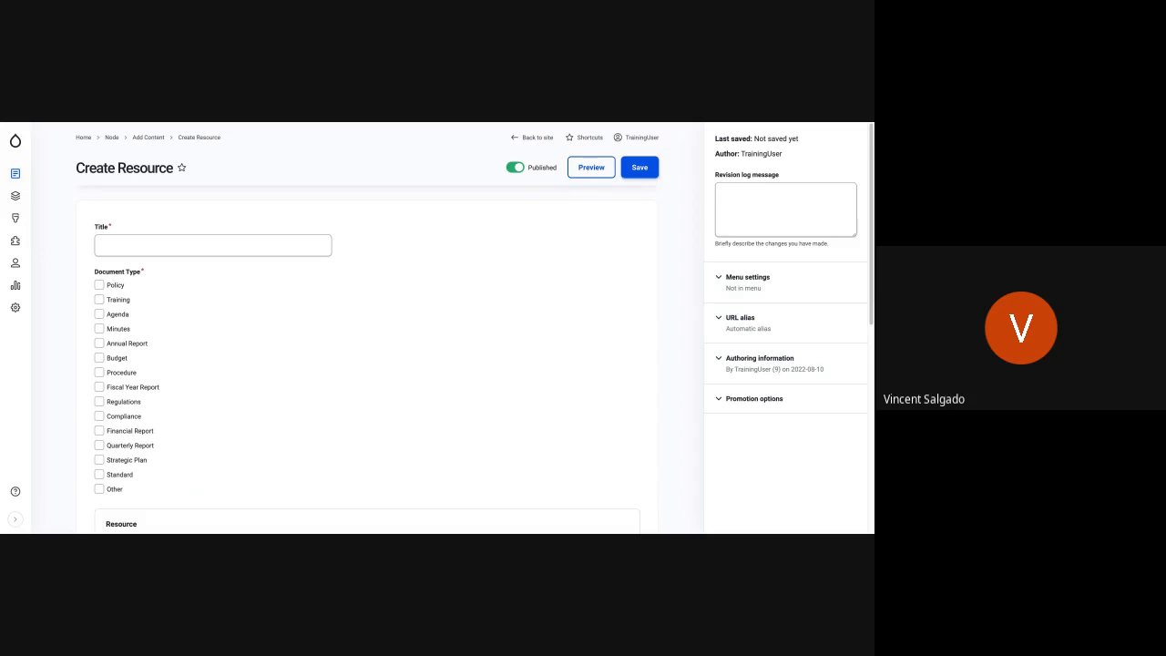
left_click(174, 246)
scroll(158, 414, "down", 2)
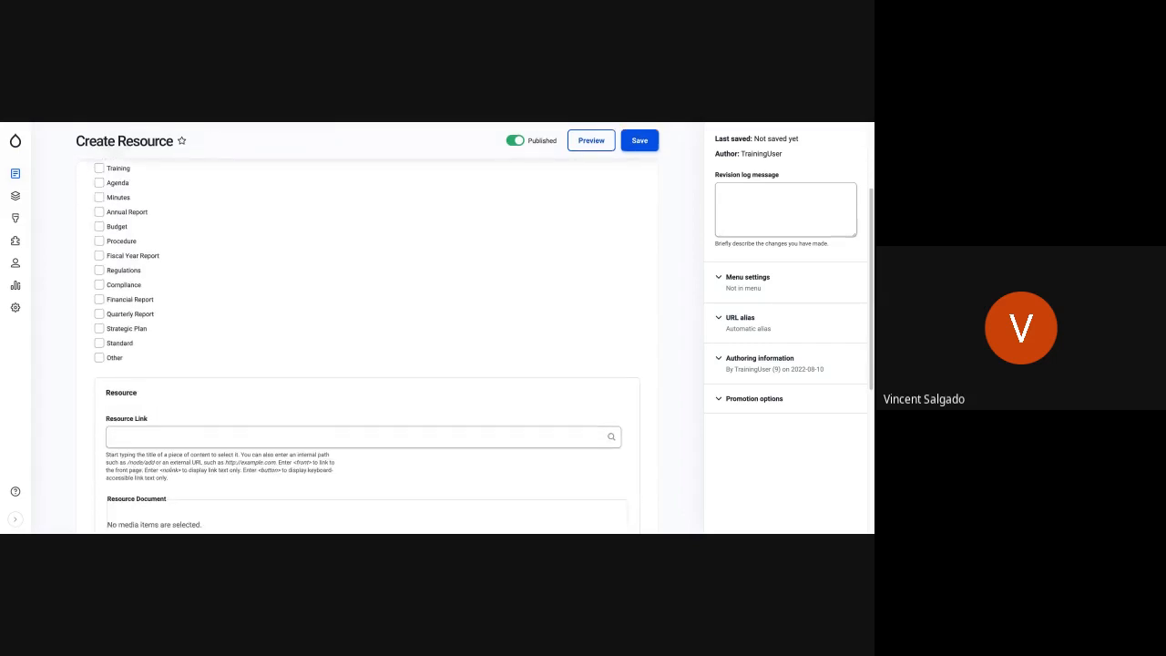
scroll(252, 372, "up", 2)
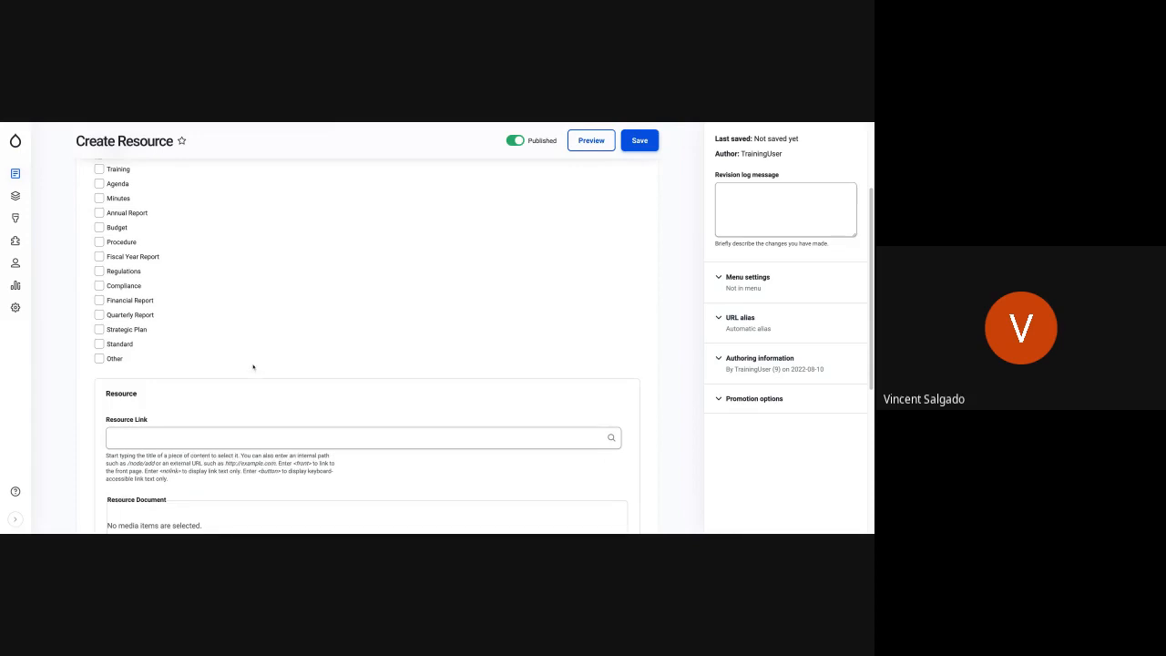
- Title the resource "New Resource" and assign it the Policy document type
left_click(127, 234)
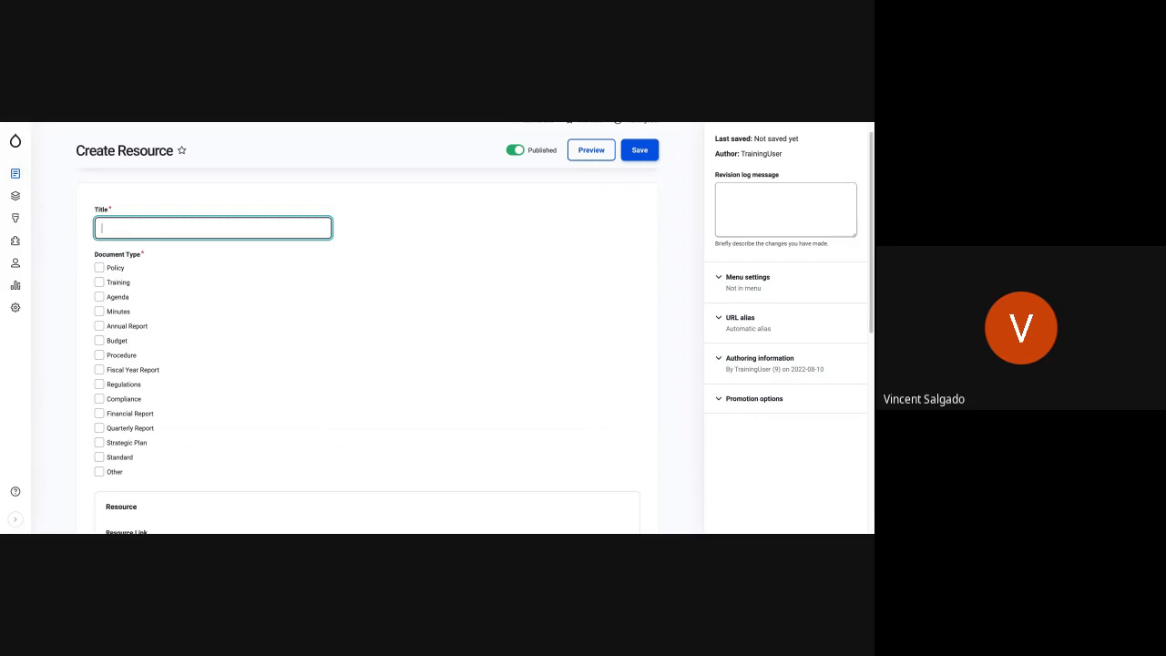
type("New Reou")
key("BackSpace")
type("source")
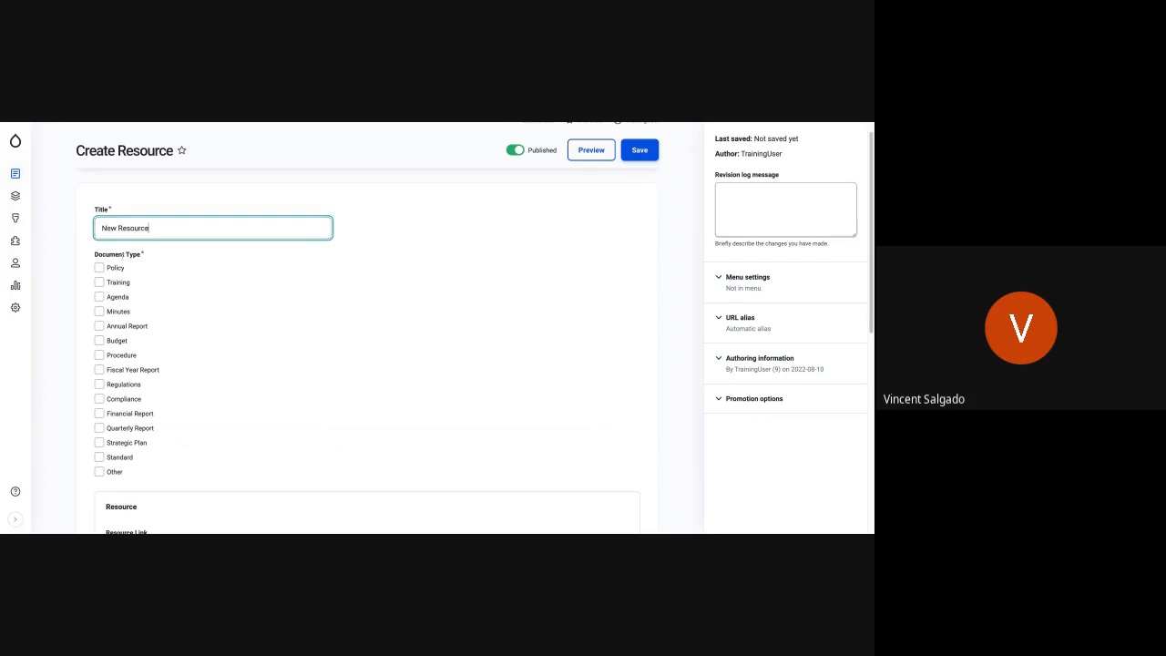
left_click(98, 267)
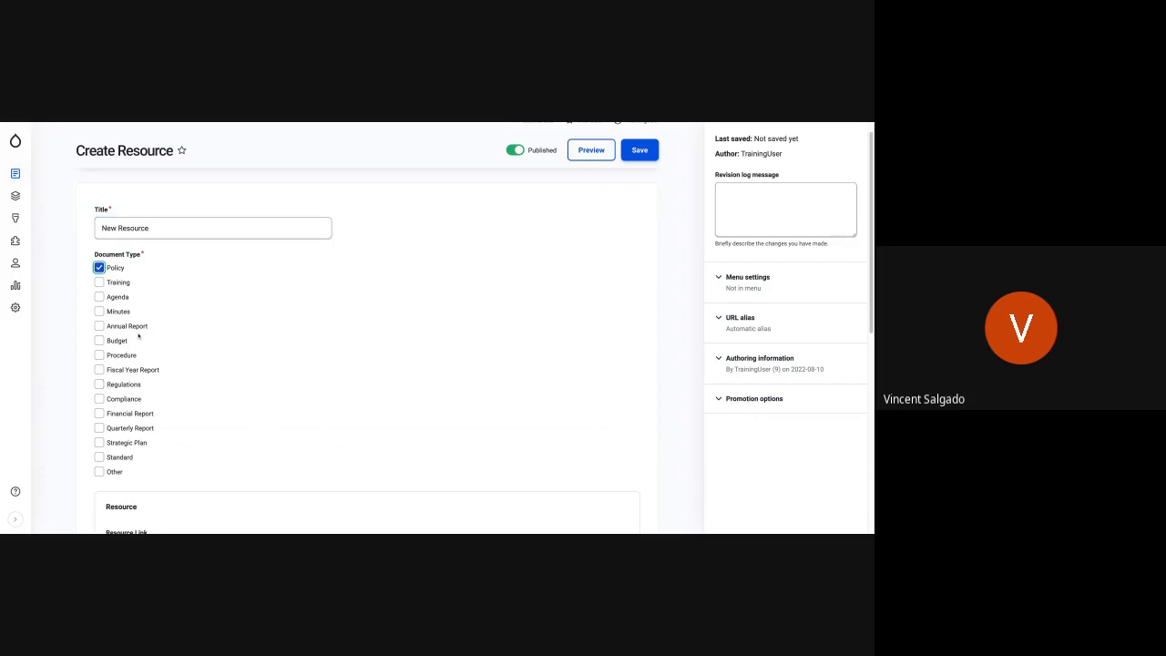
- Try adding Financial Report and Quarterly Report as extra document types, and clear both again
scroll(221, 424, "down", 2)
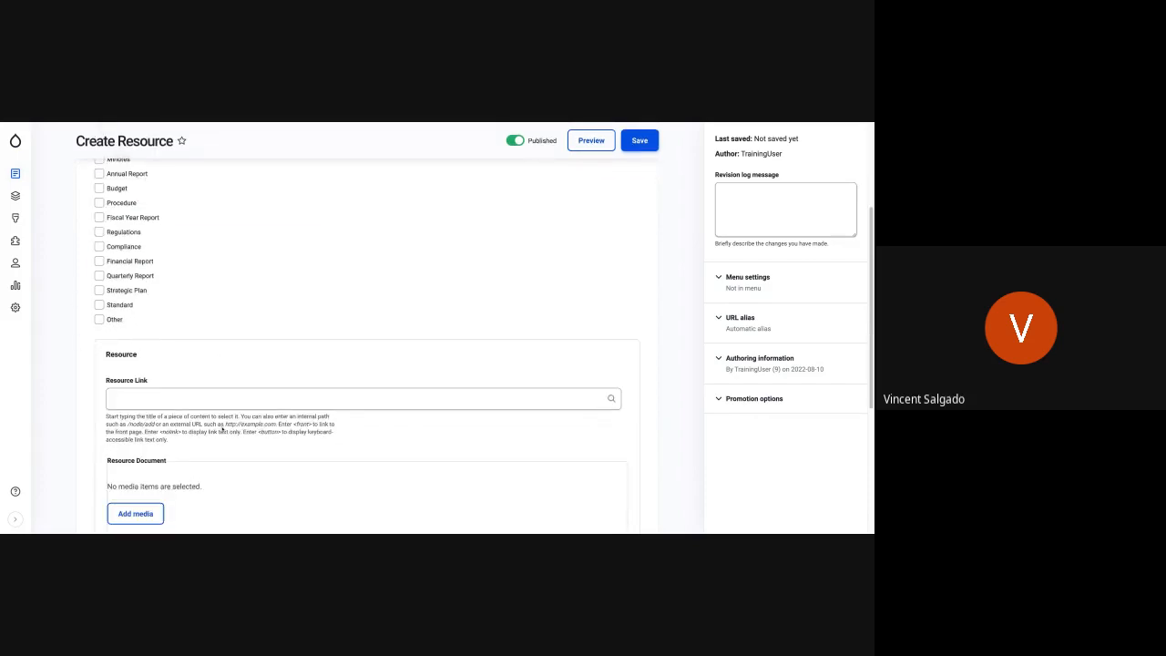
scroll(221, 428, "up", 2)
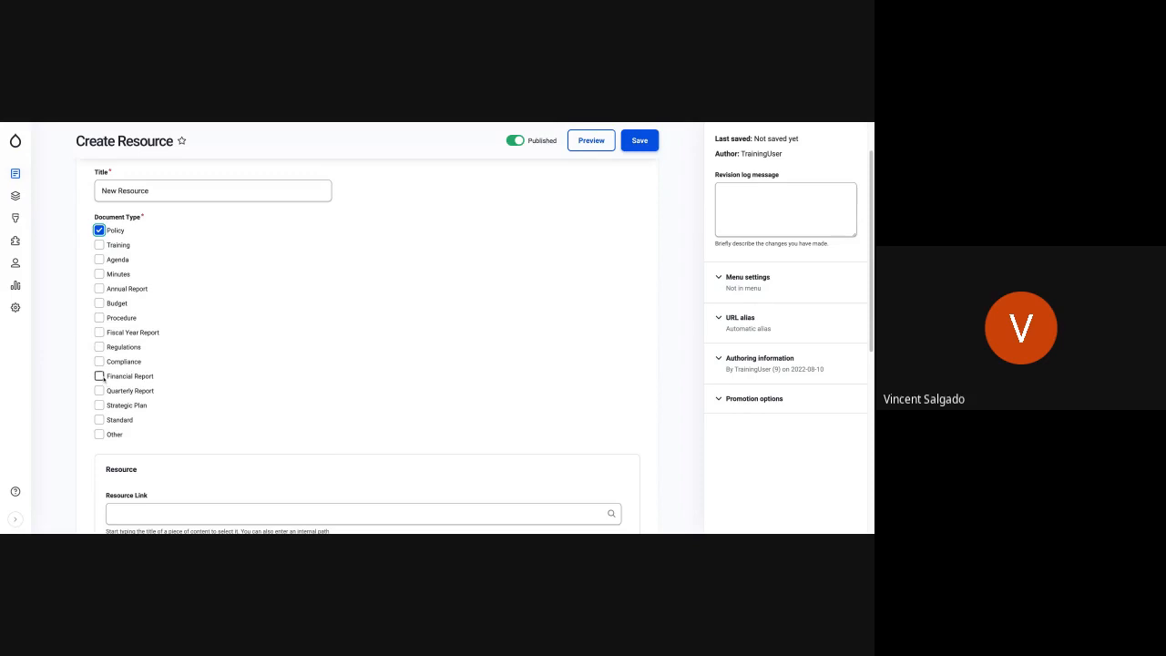
left_click(99, 377)
left_click(99, 391)
left_click(100, 391)
left_click(99, 376)
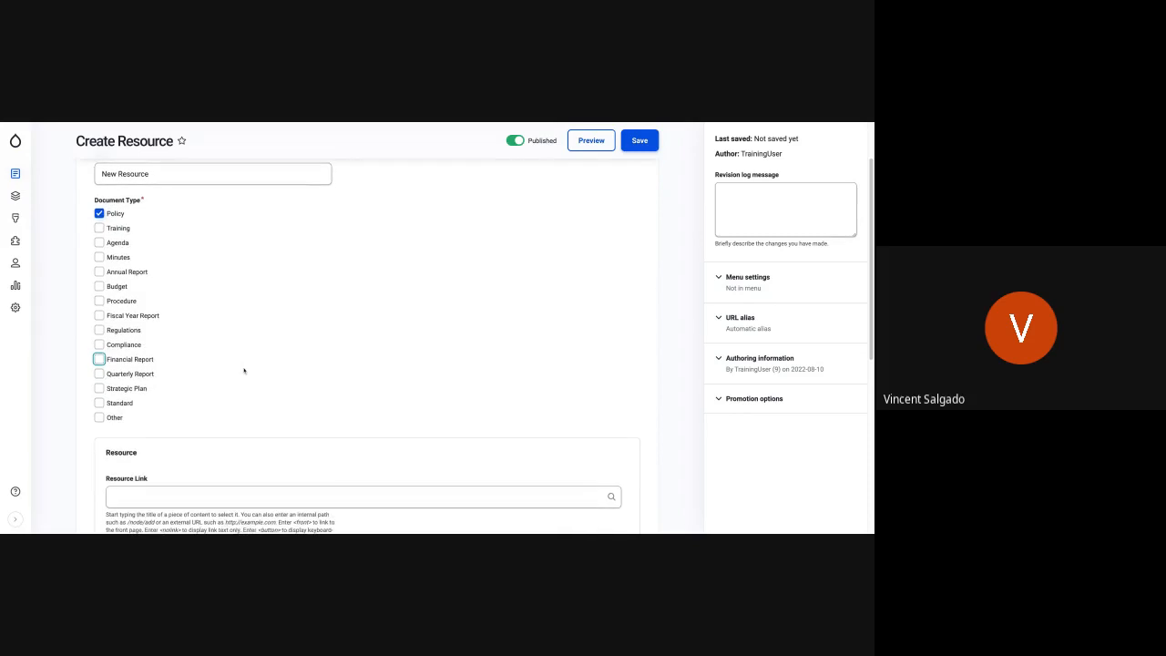
scroll(244, 371, "down", 1)
scroll(364, 346, "down", 2)
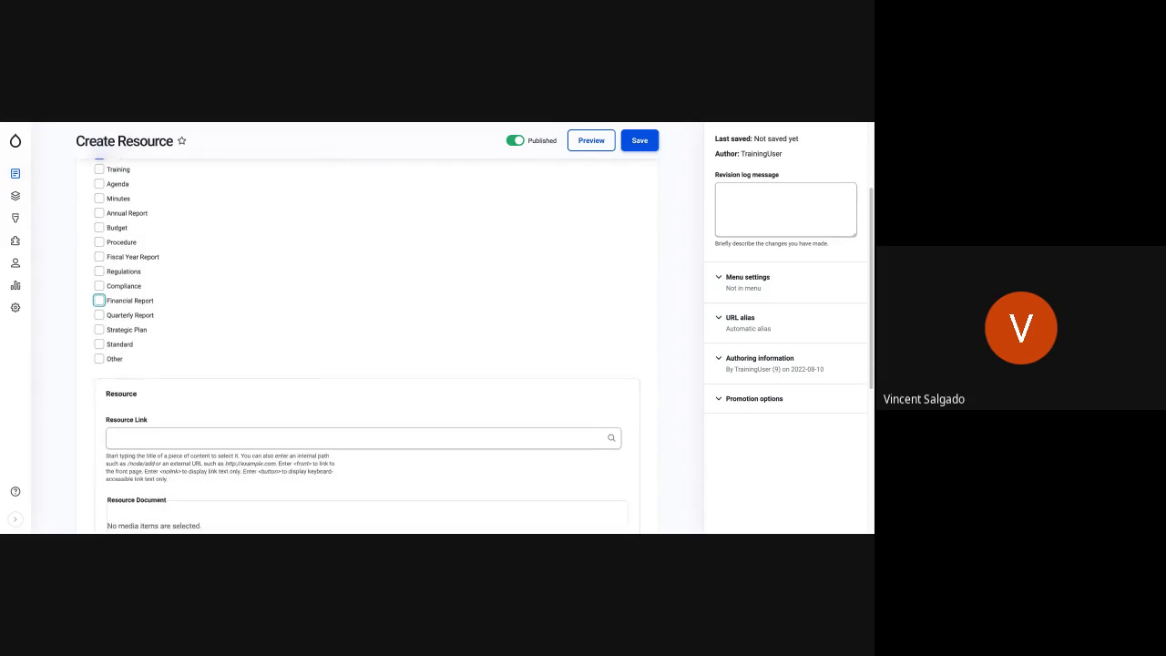
scroll(173, 332, "down", 2)
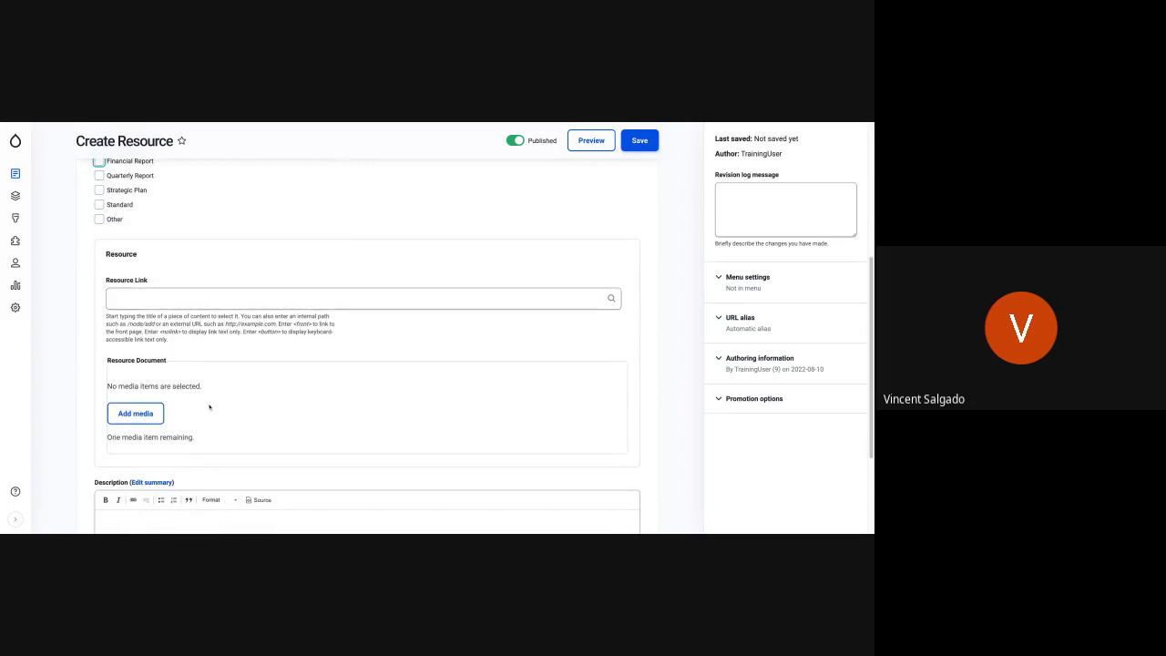
left_click(136, 417)
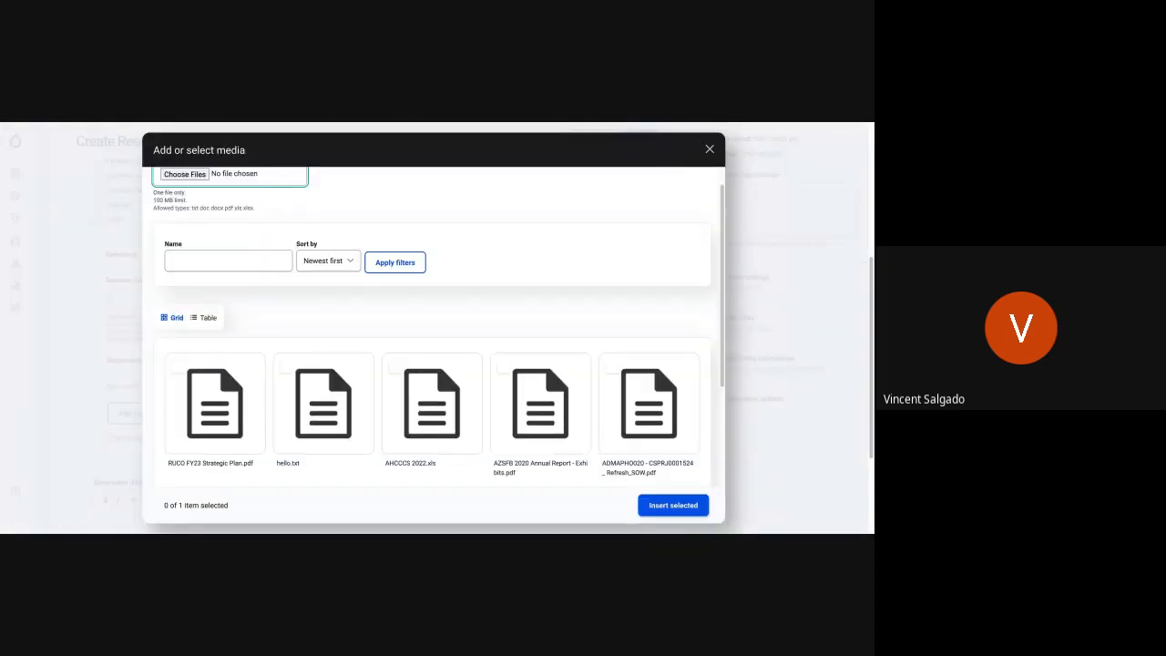
scroll(203, 331, "up", 1)
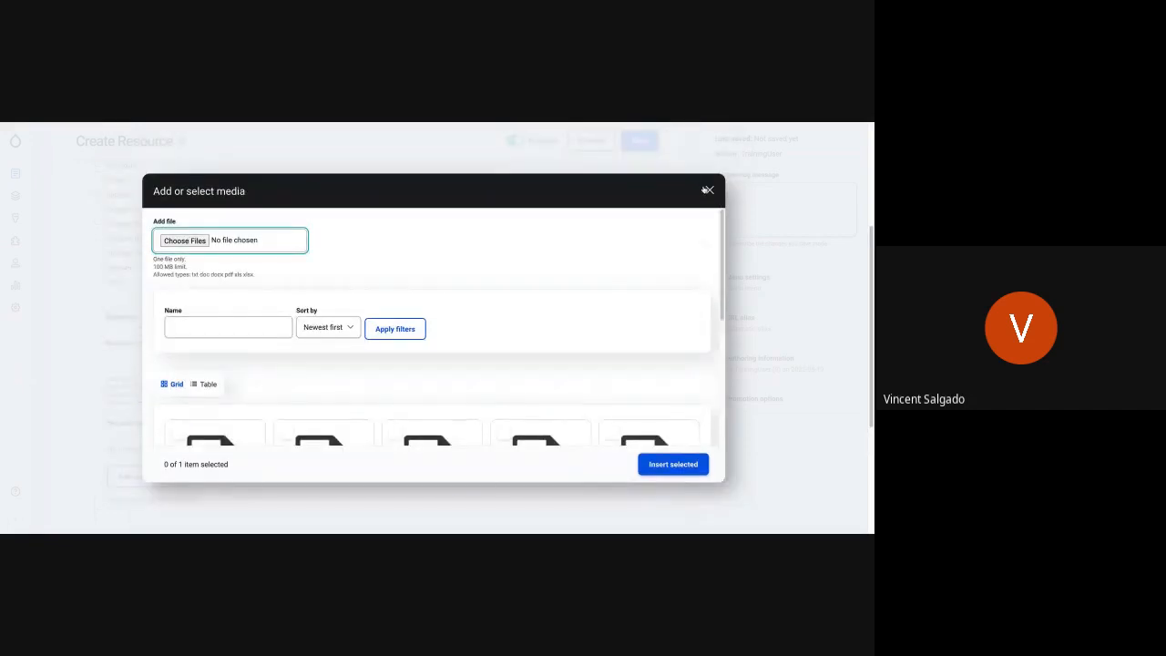
left_click(708, 190)
left_click(135, 361)
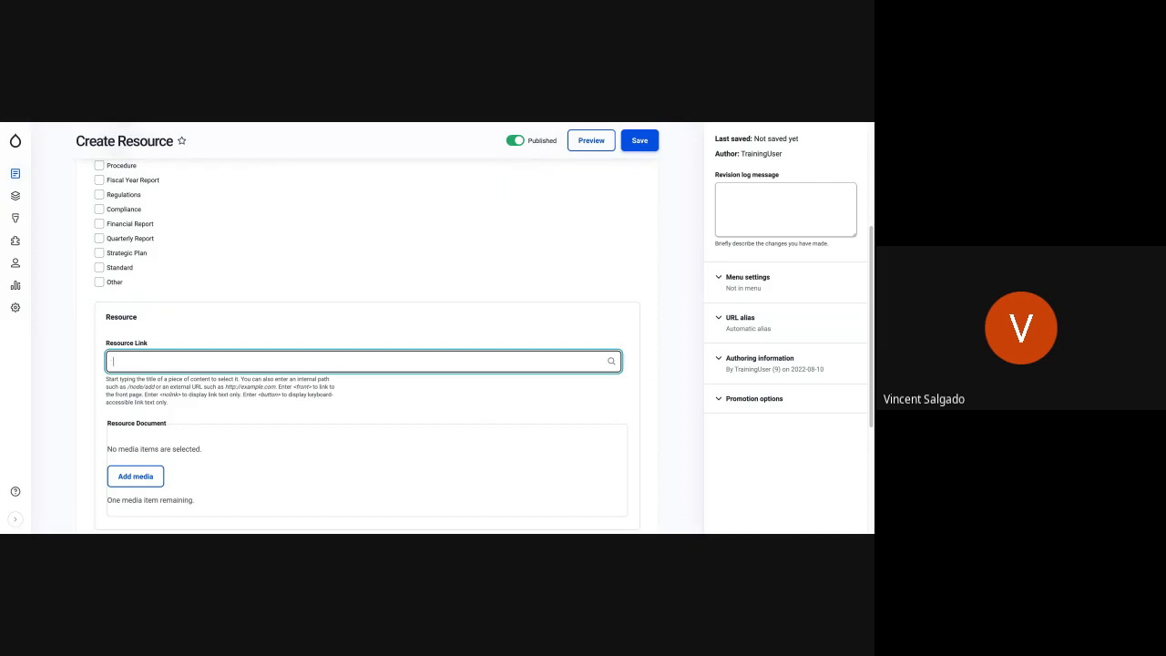
- Attach the existing file RUCO FY23 Strategic Plan.pdf from the media library as the resource document
left_click(149, 484)
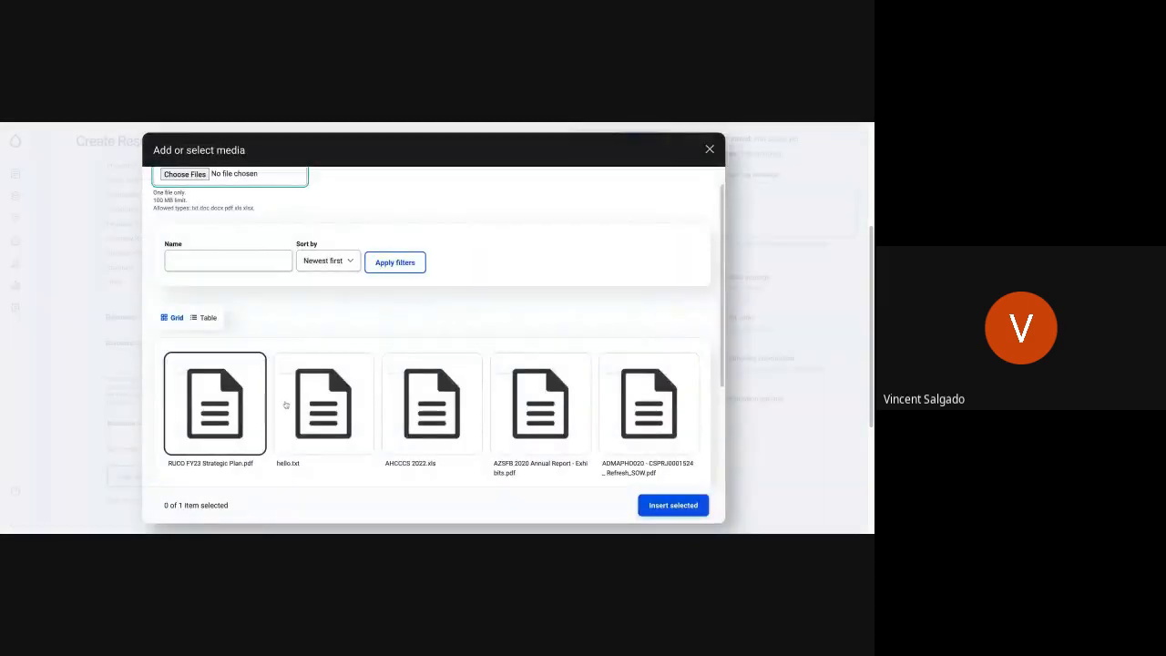
left_click(215, 401)
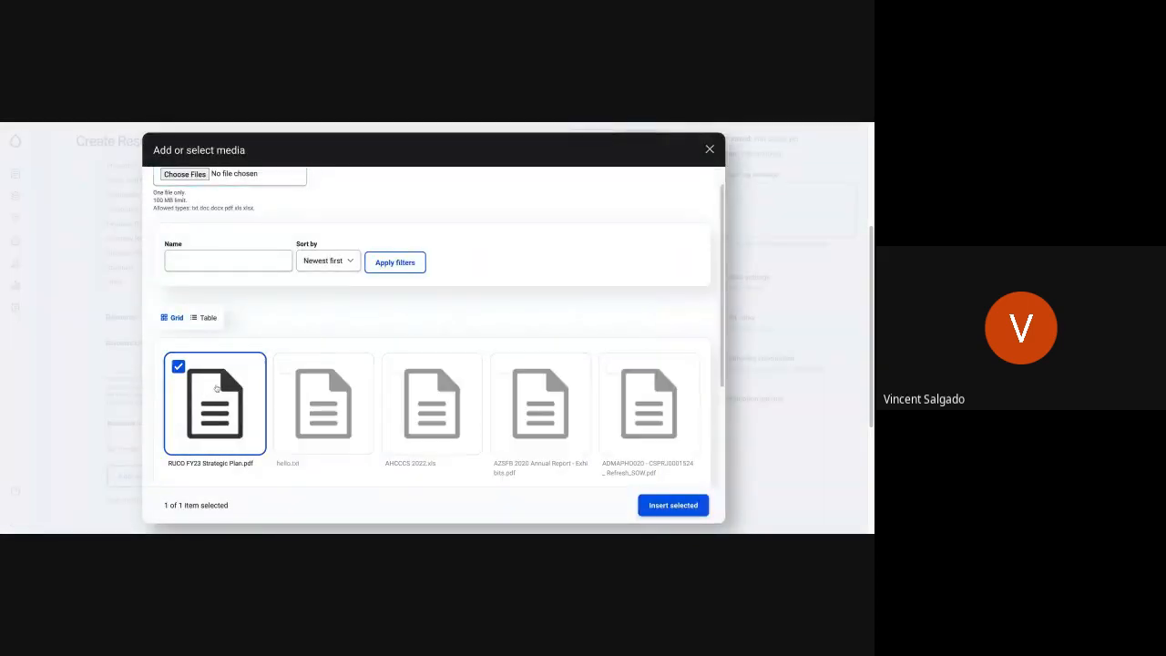
left_click(671, 505)
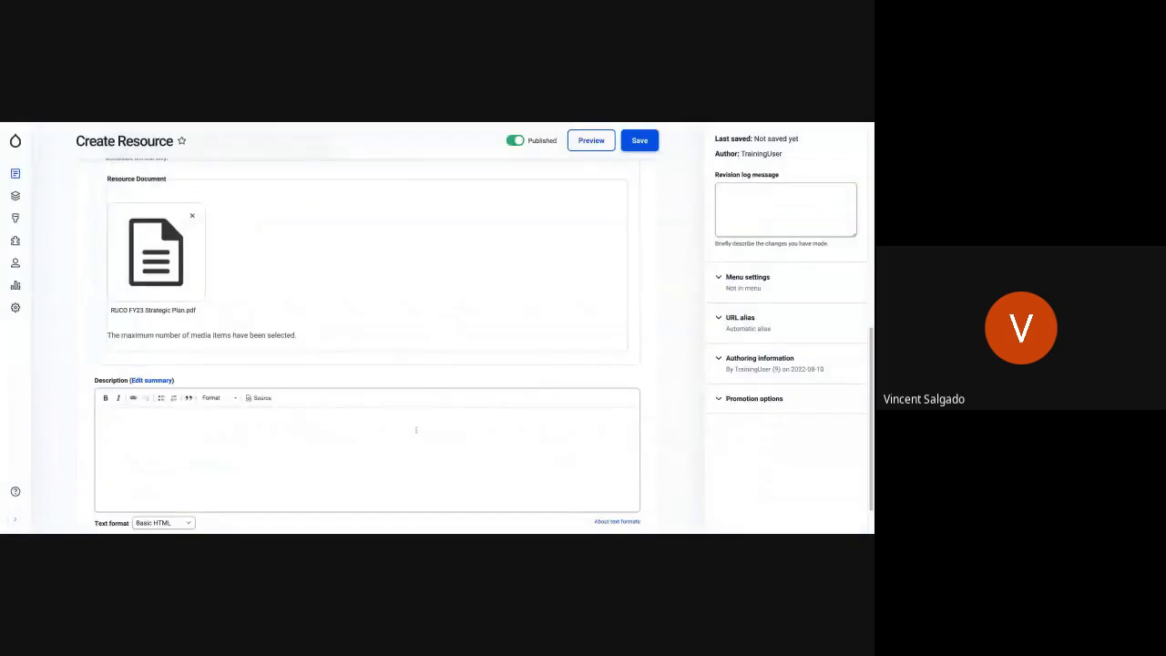
- Enter "This is a test description" as the resource's description and save the resource
scroll(254, 248, "up", 2)
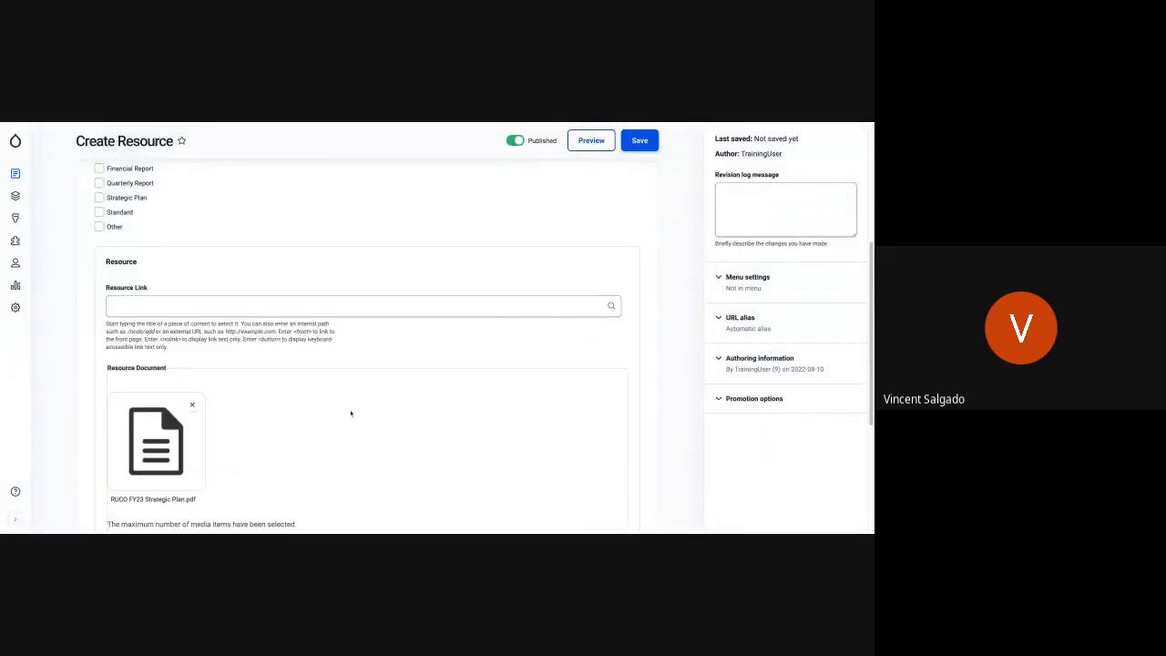
scroll(312, 420, "down", 2)
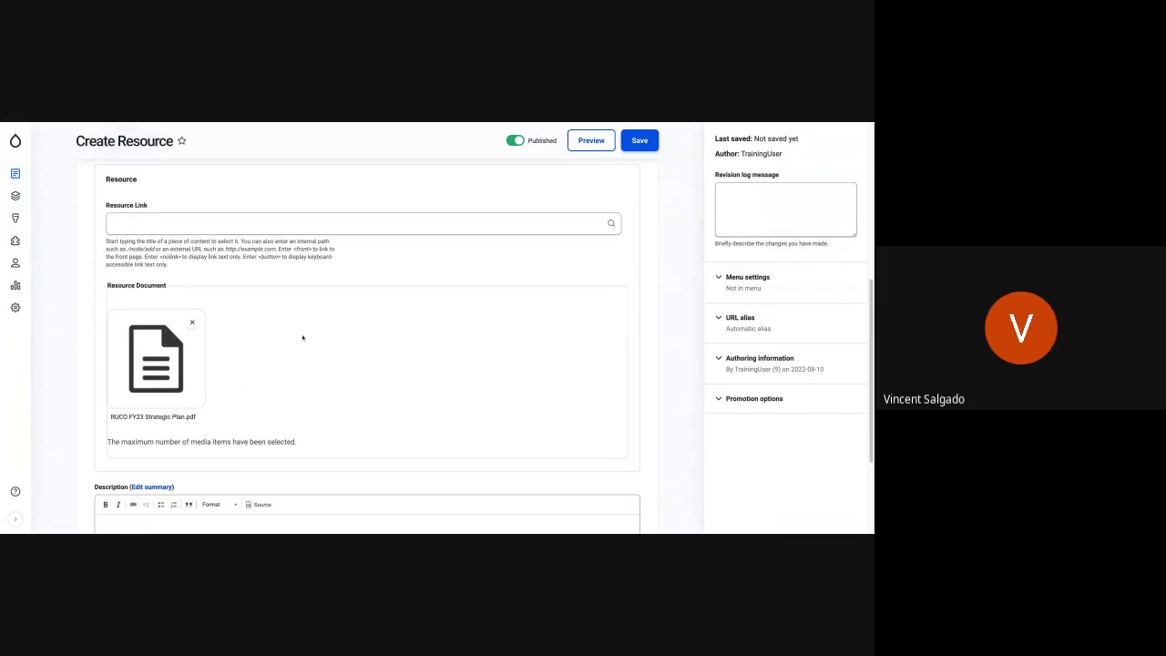
scroll(292, 328, "down", 2)
left_click(203, 379)
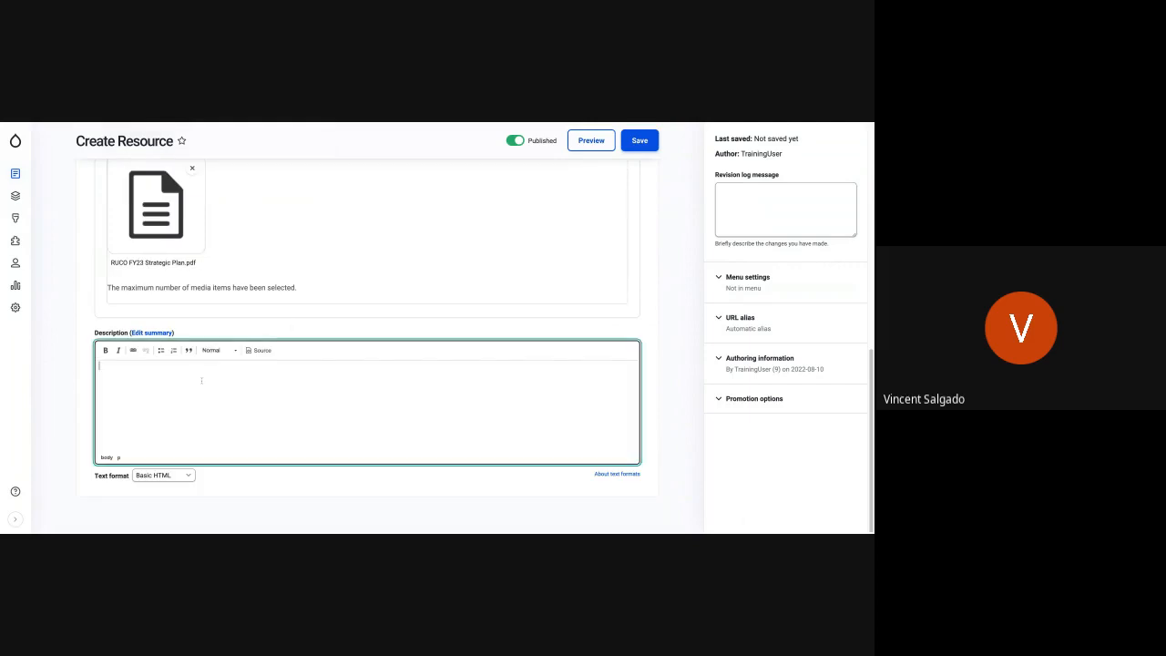
type("This is a test description")
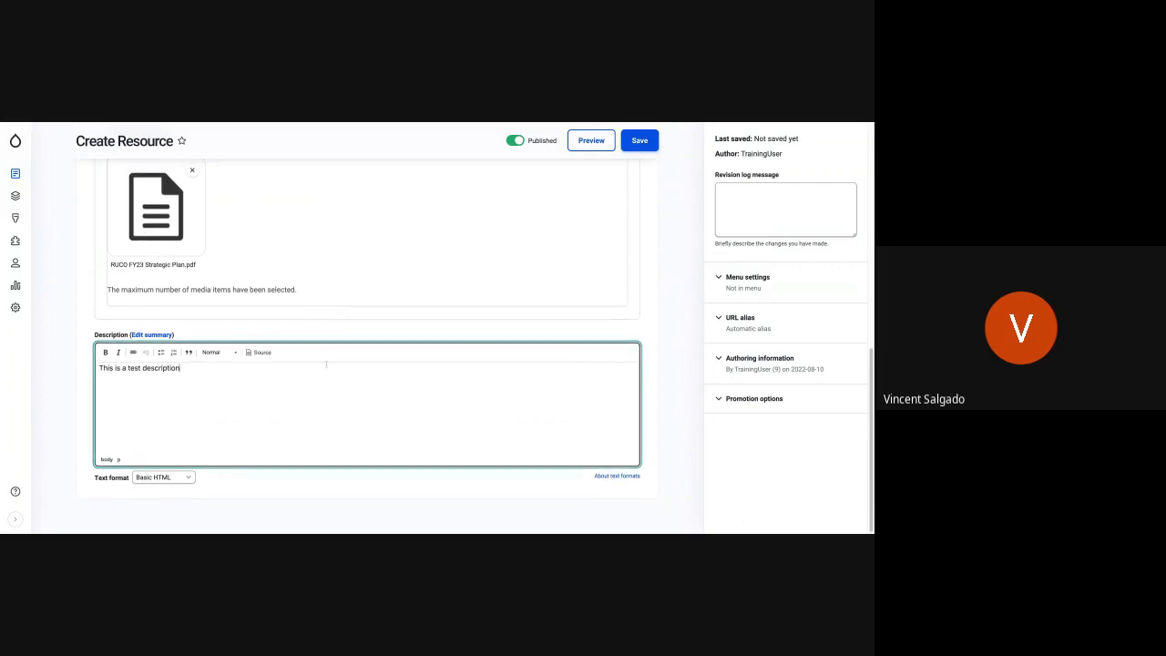
scroll(326, 365, "up", 5)
scroll(327, 370, "up", 5)
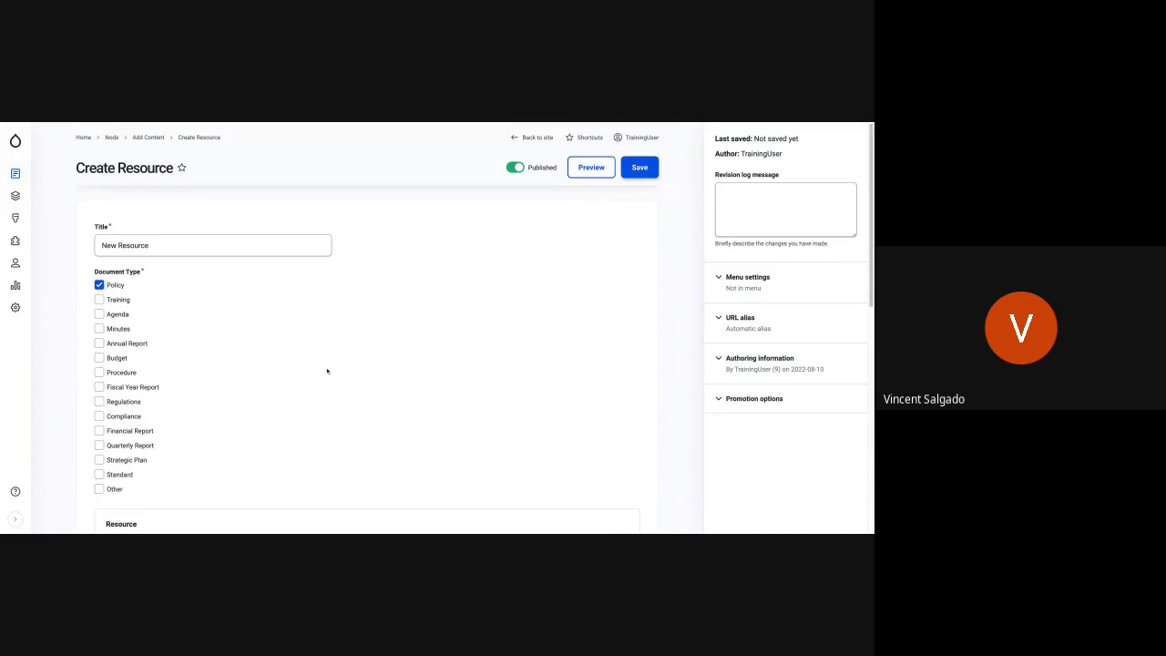
left_click(642, 169)
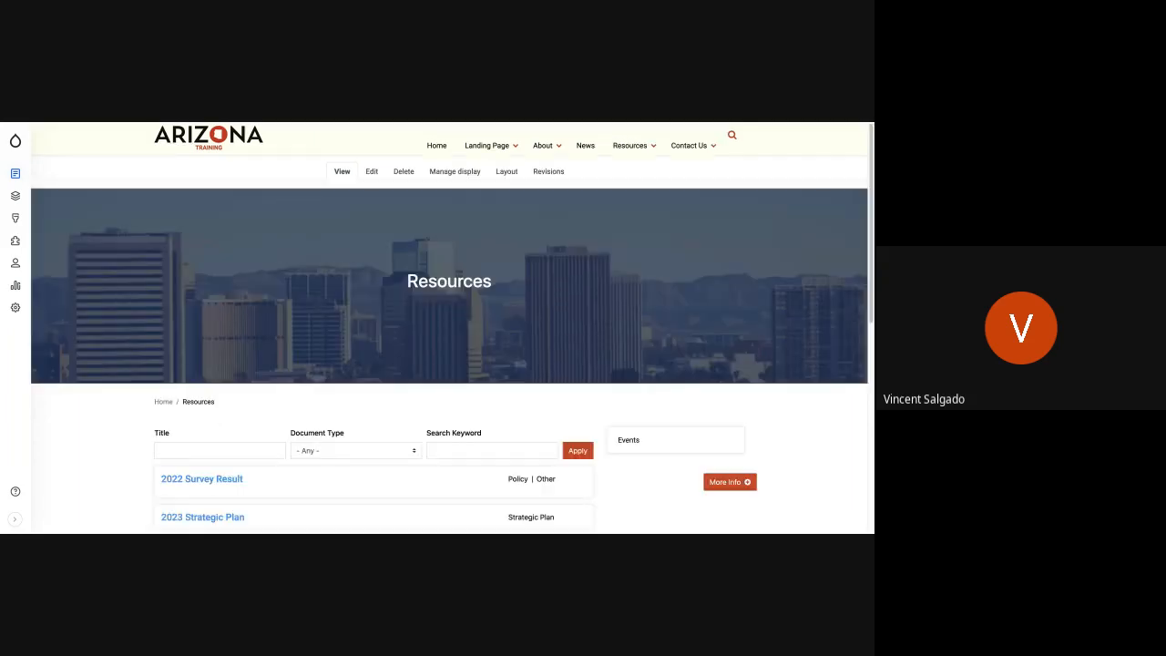
- Find New Resource in the Resources page's list and expand its additional information
scroll(449, 525, "down", 2)
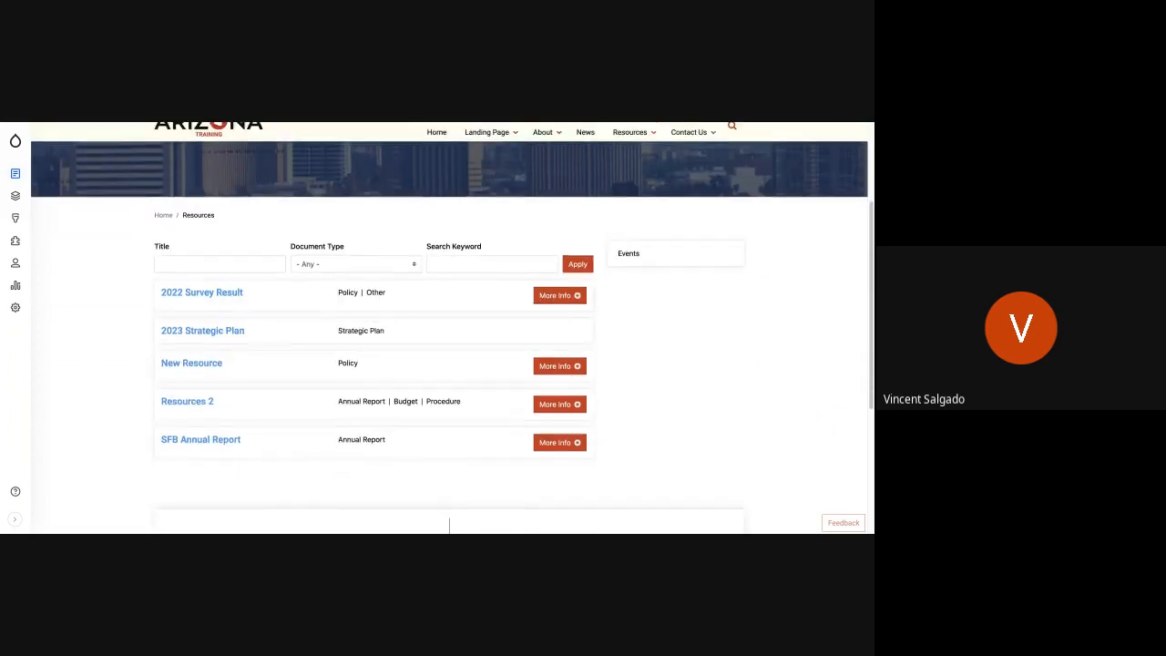
scroll(449, 327, "down", 1)
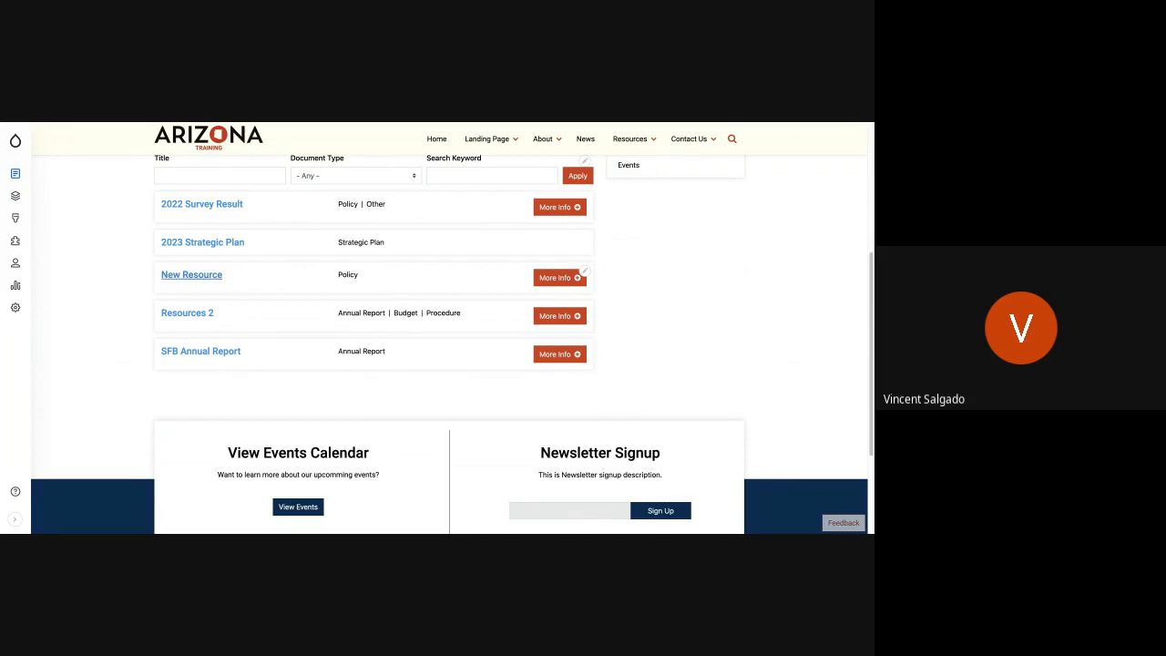
left_click(553, 280)
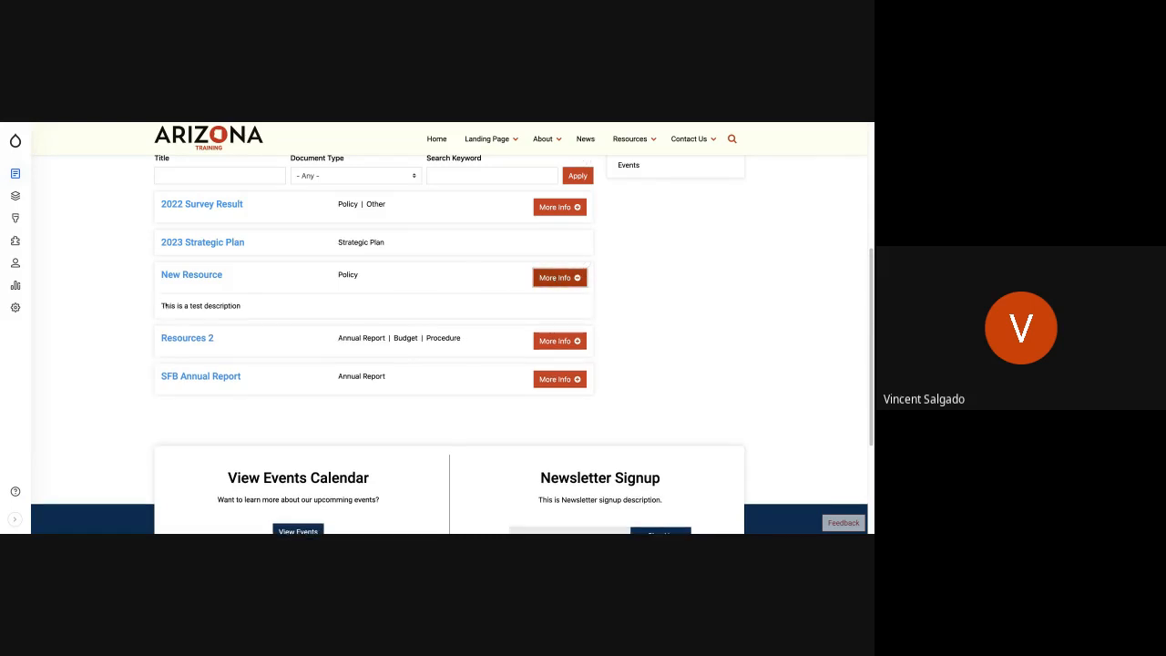
- Filter the listed resources by the search keyword "Test"
scroll(257, 339, "up", 2)
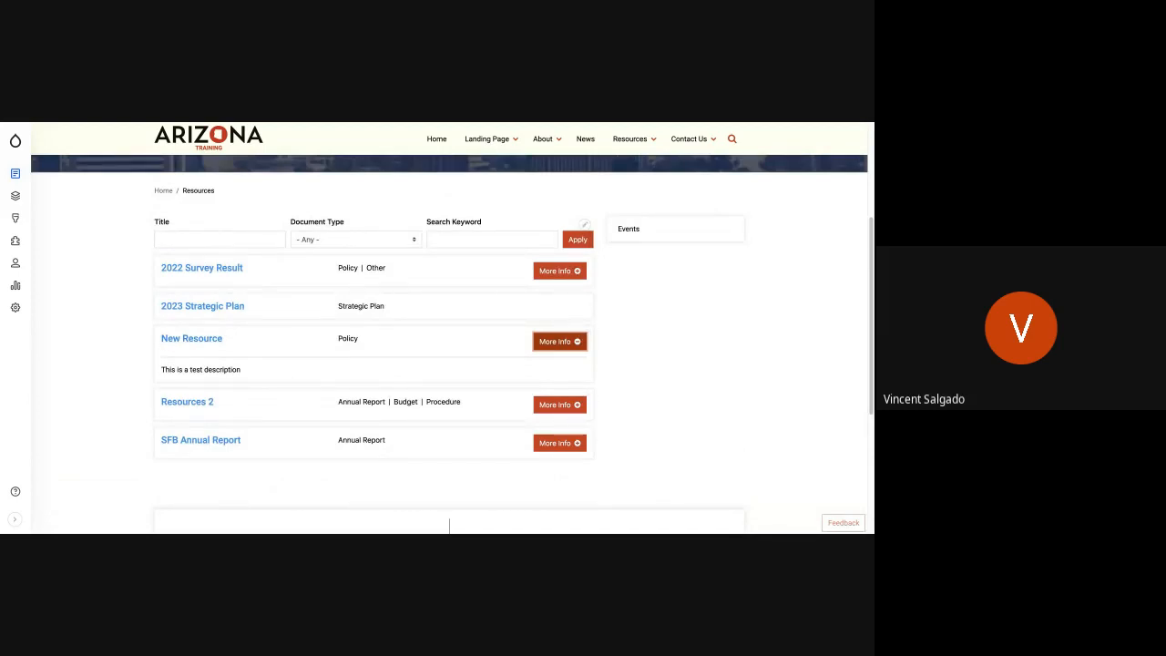
left_click(437, 242)
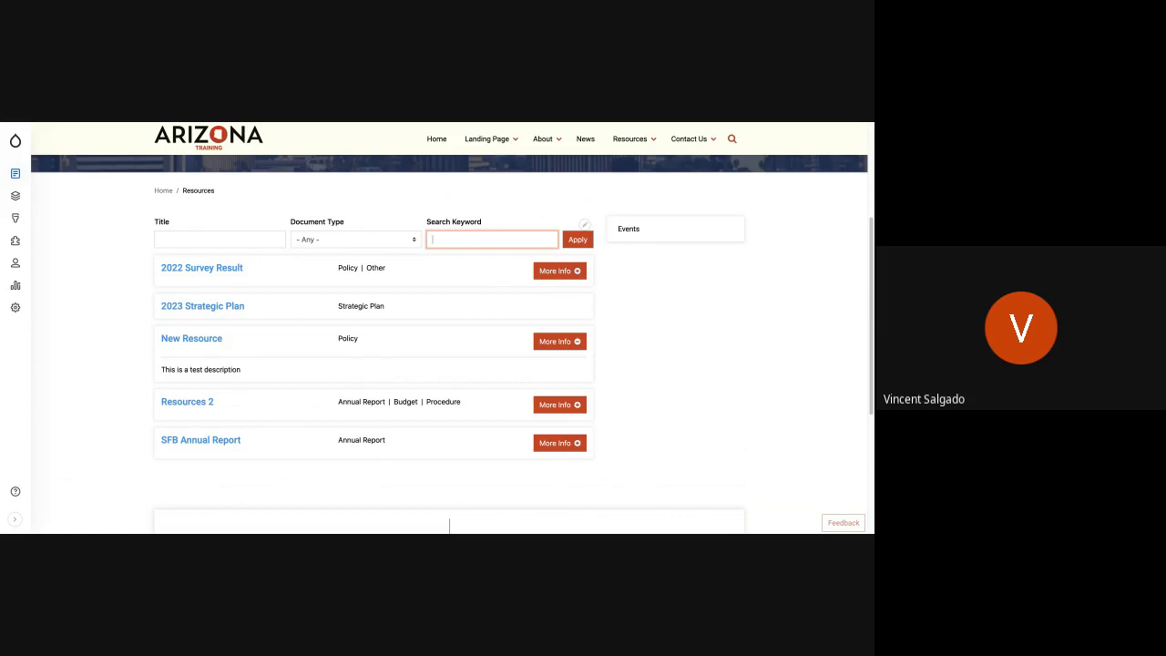
type("T")
type("Test")
left_click(578, 239)
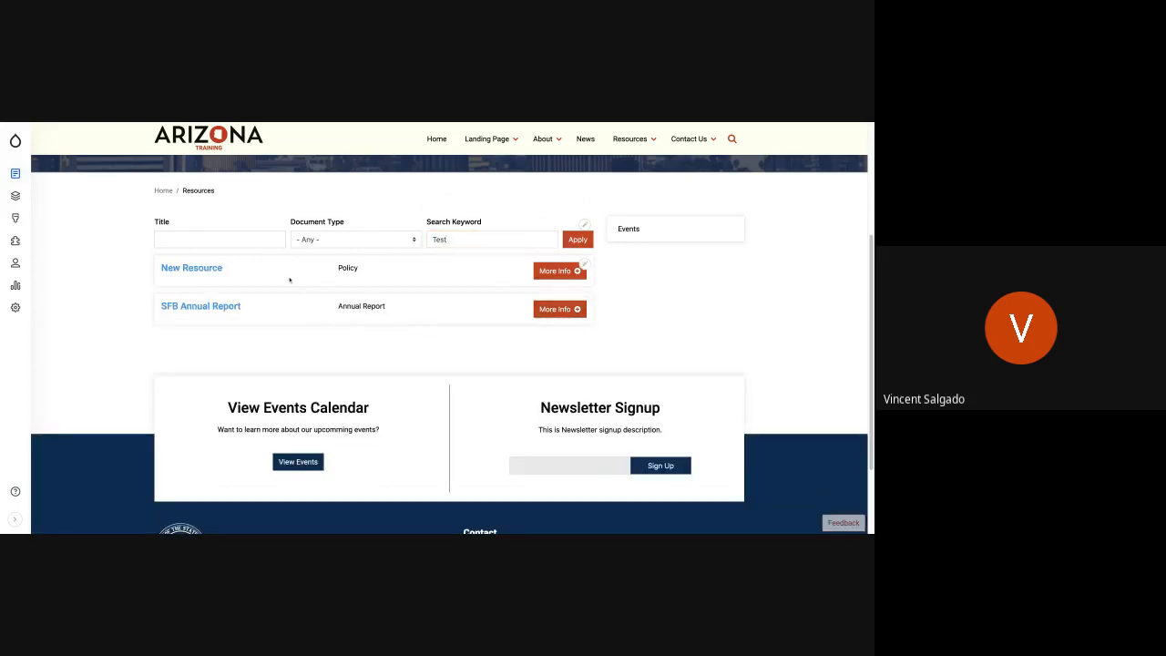
- Expand the descriptions of New Resource and SFB Annual Report and examine where the keyword occurs in their text
left_click(557, 270)
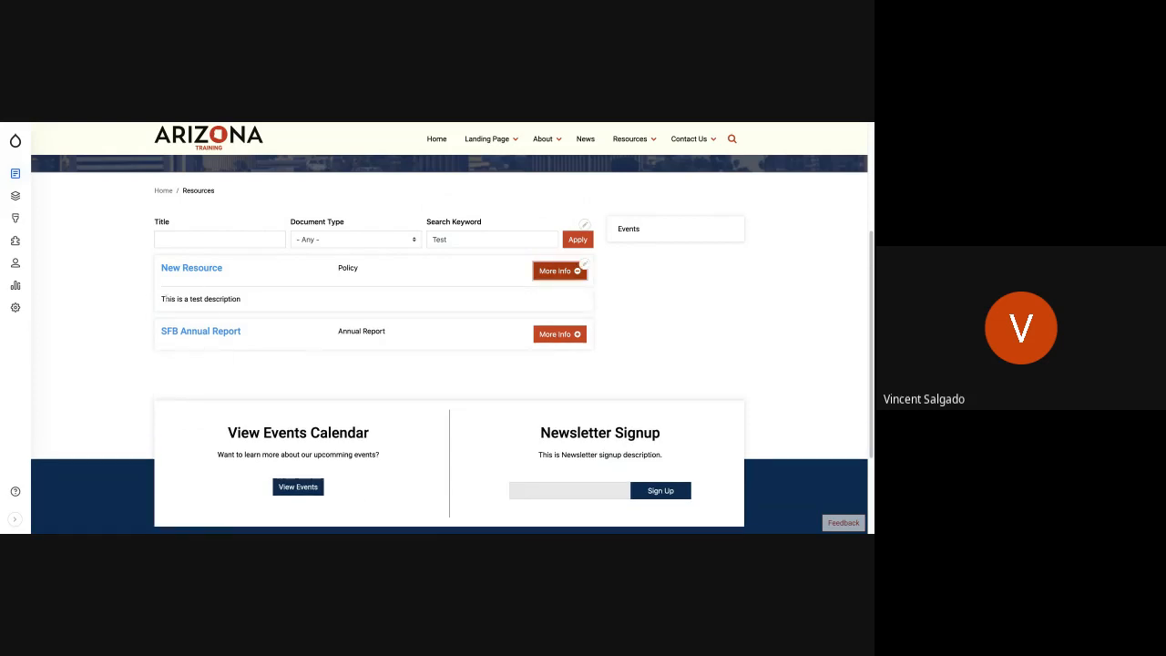
left_click_drag(165, 299, 241, 299)
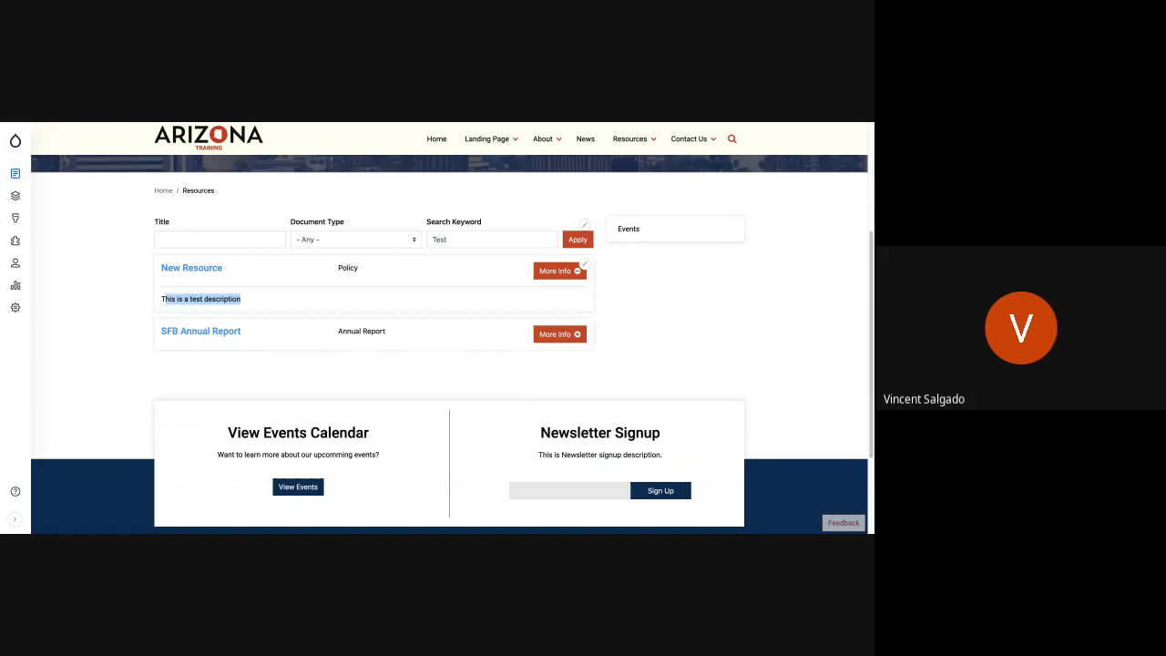
left_click(554, 340)
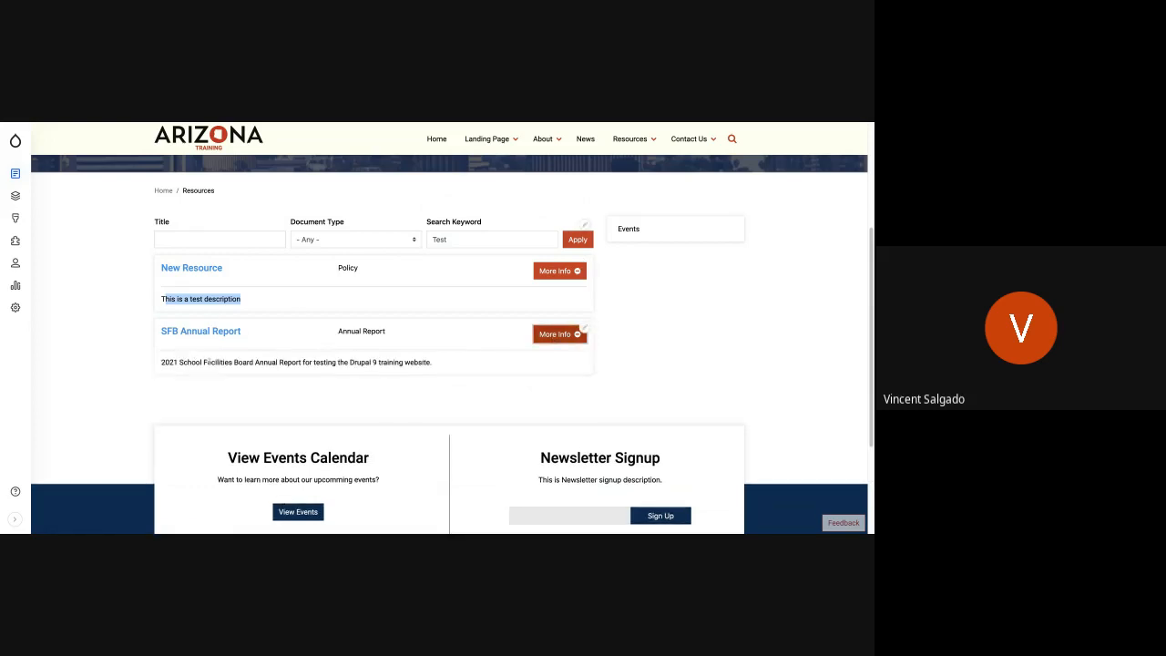
left_click_drag(313, 363, 382, 363)
left_click(313, 364)
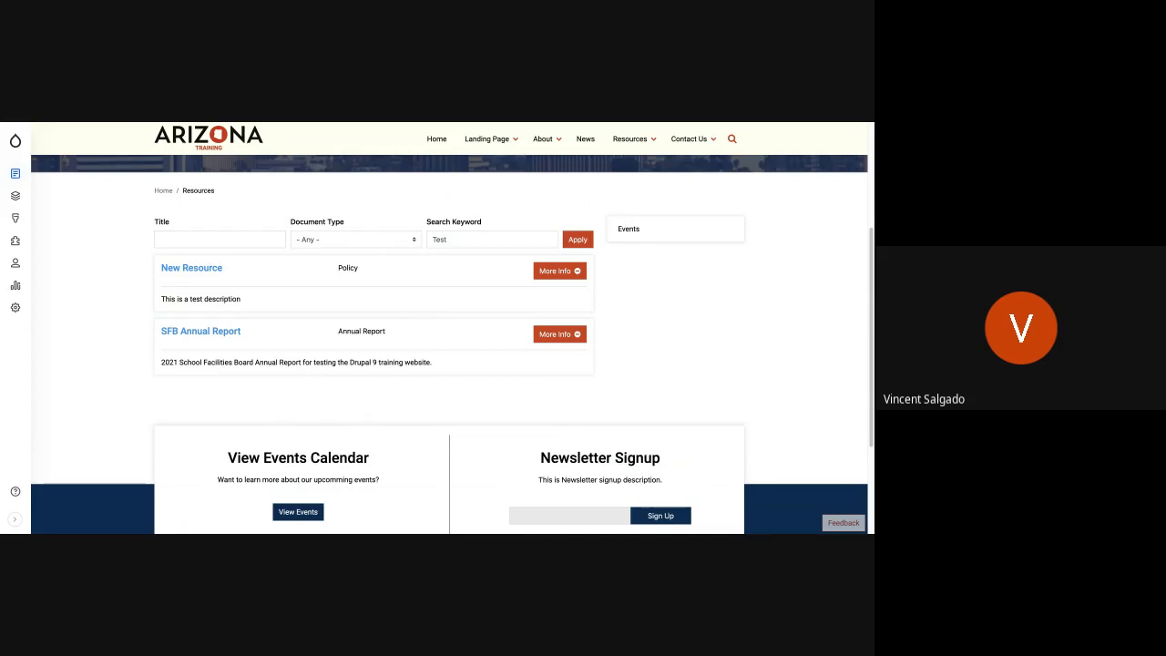
- Open the About page for editing and add blank lines after the last paragraph of its body
left_click(546, 142)
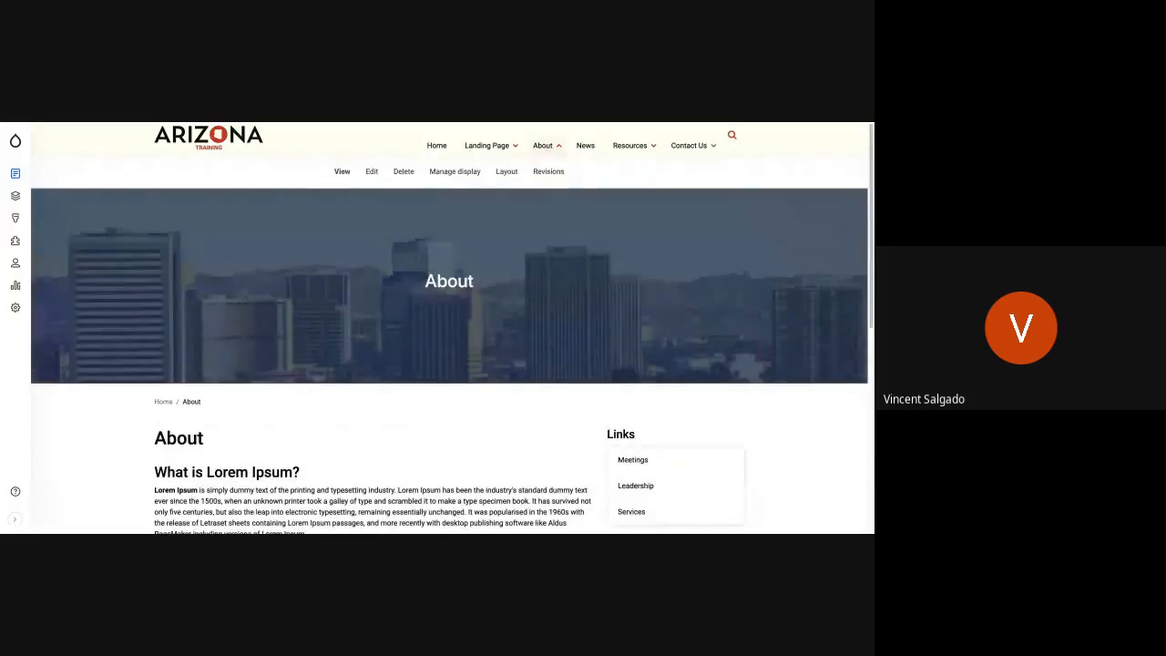
scroll(334, 433, "down", 8)
scroll(334, 433, "up", 8)
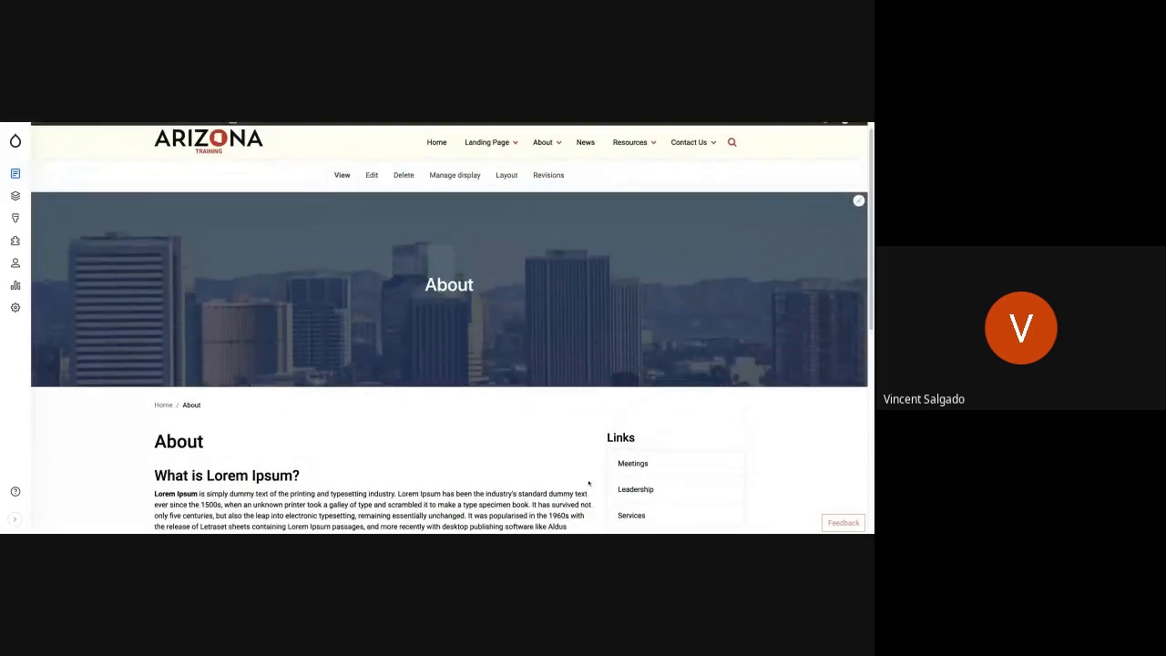
scroll(335, 432, "down", 3)
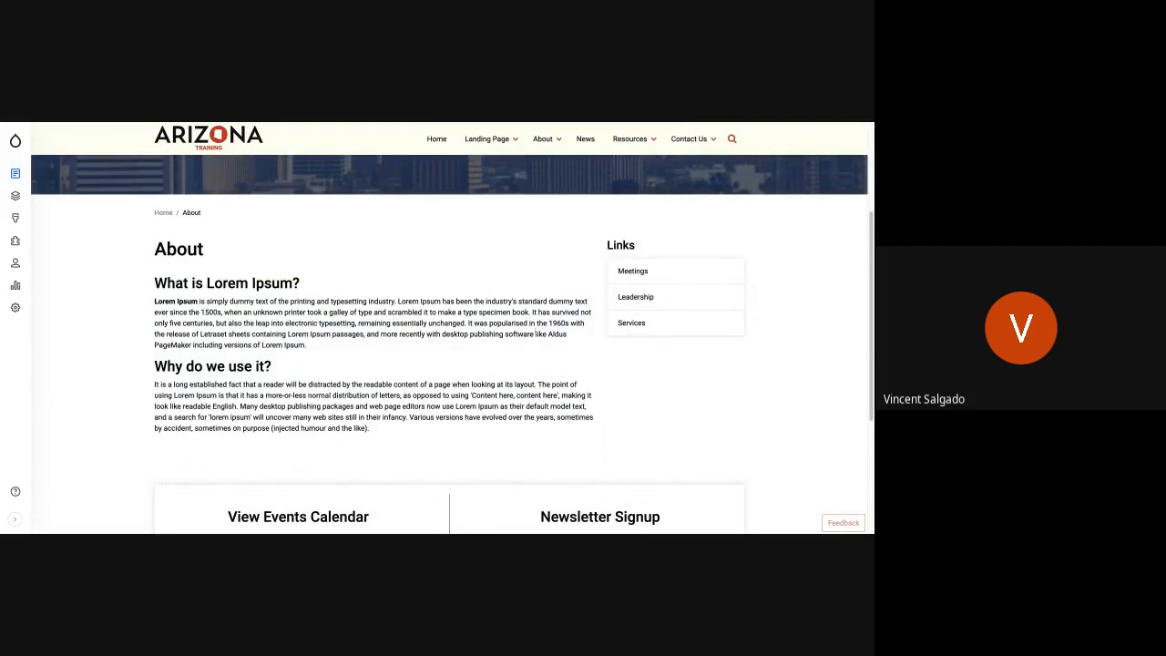
scroll(535, 332, "up", 4)
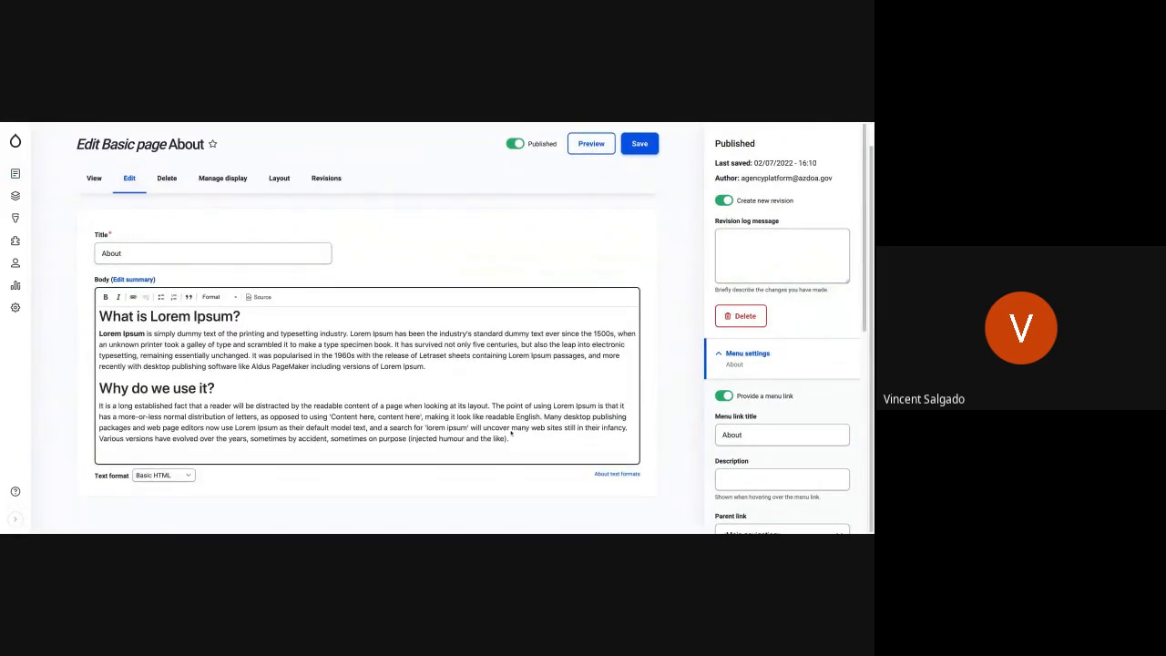
left_click(514, 441)
key("Return")
key("Return")
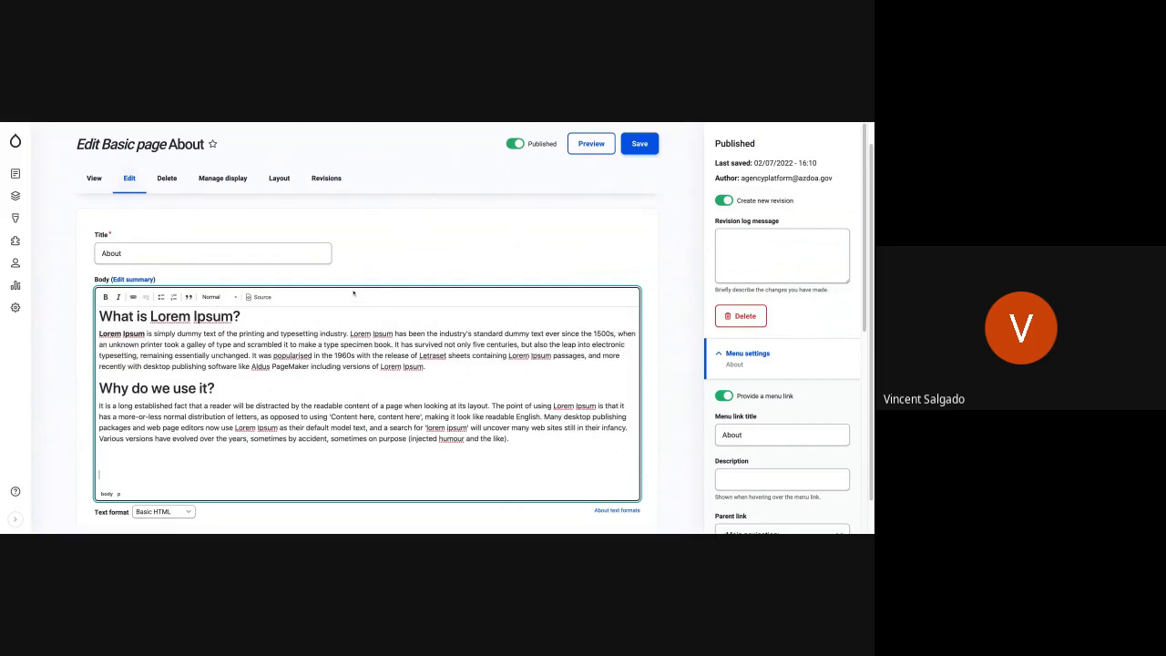
- Change the About page body's text format to Full HTML and accept the format change
left_click(165, 512)
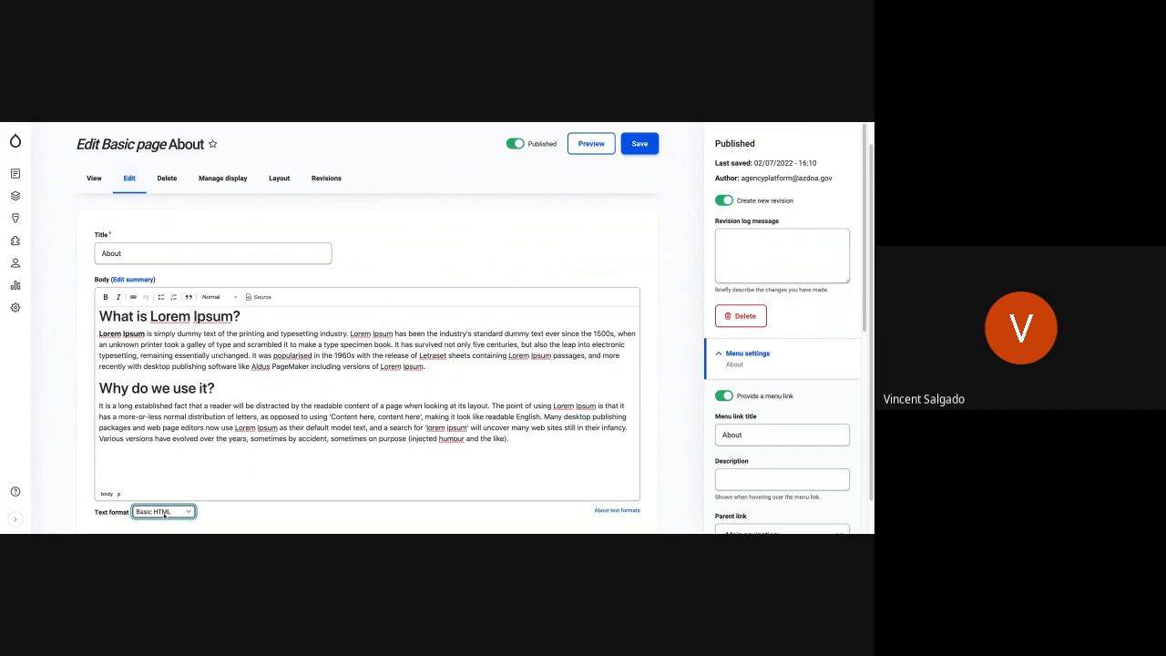
key("Down")
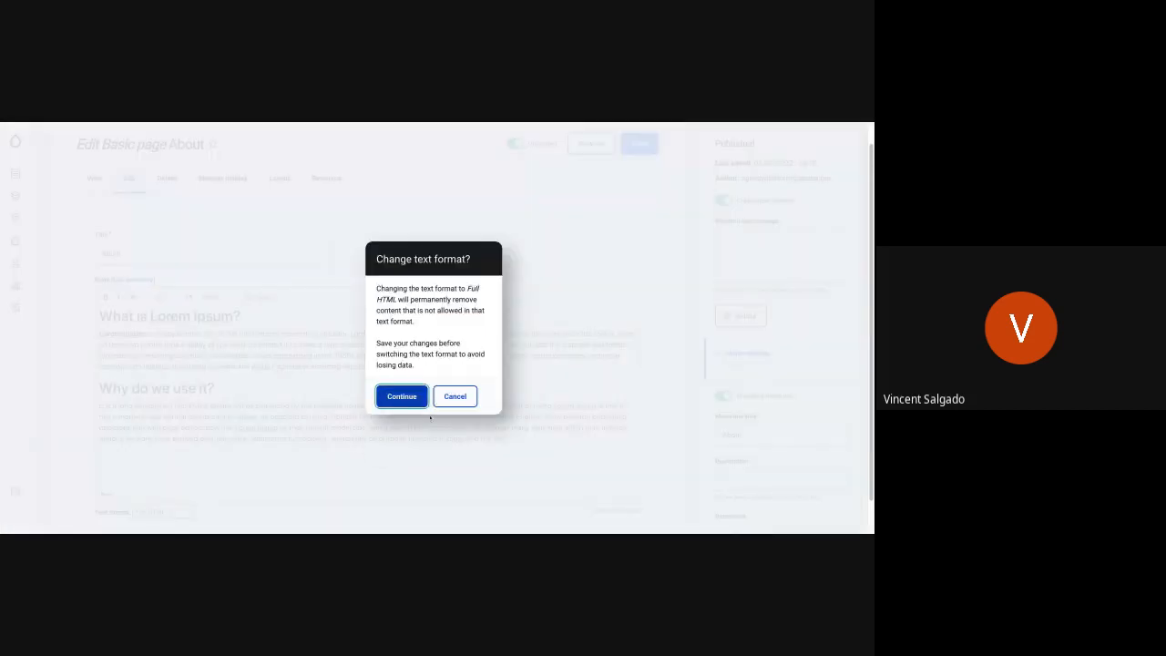
left_click(386, 391)
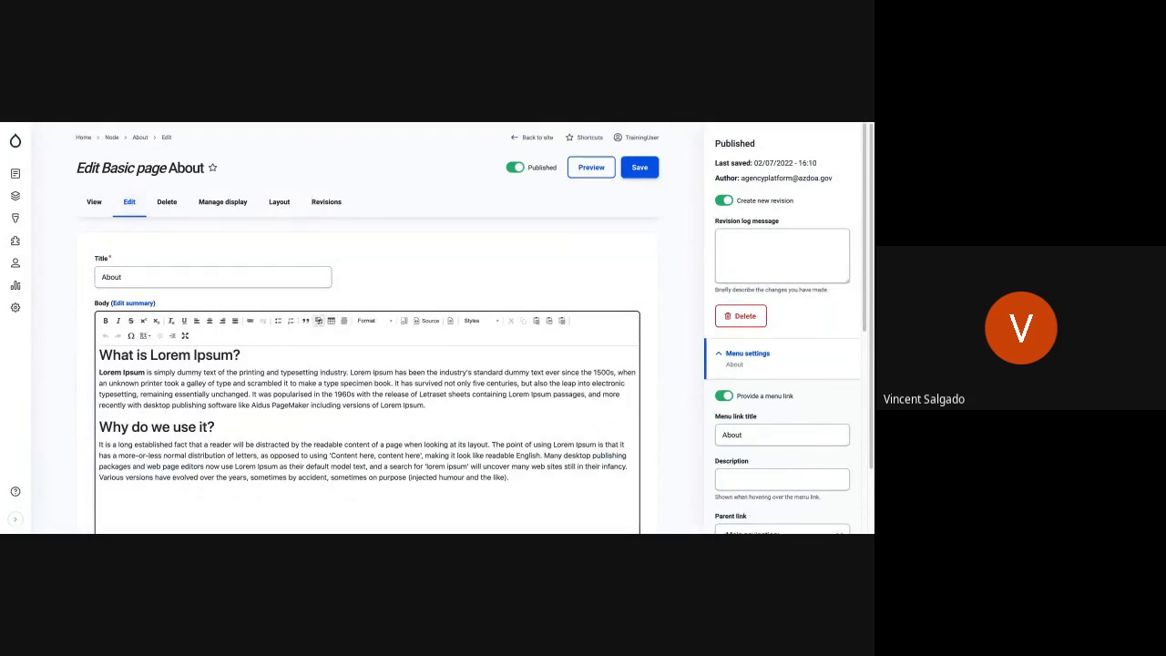
- Embed the document RUCO FY23 Strategic Plan.pdf from the media library below the last paragraph of the About page's body
left_click(221, 489)
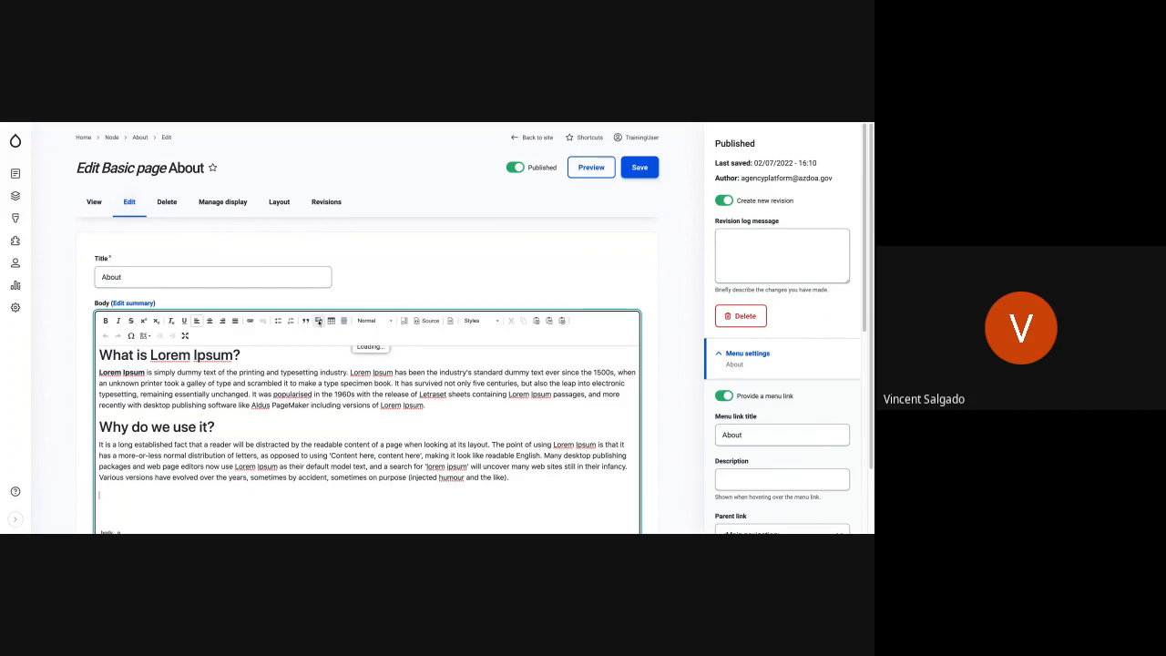
left_click(318, 320)
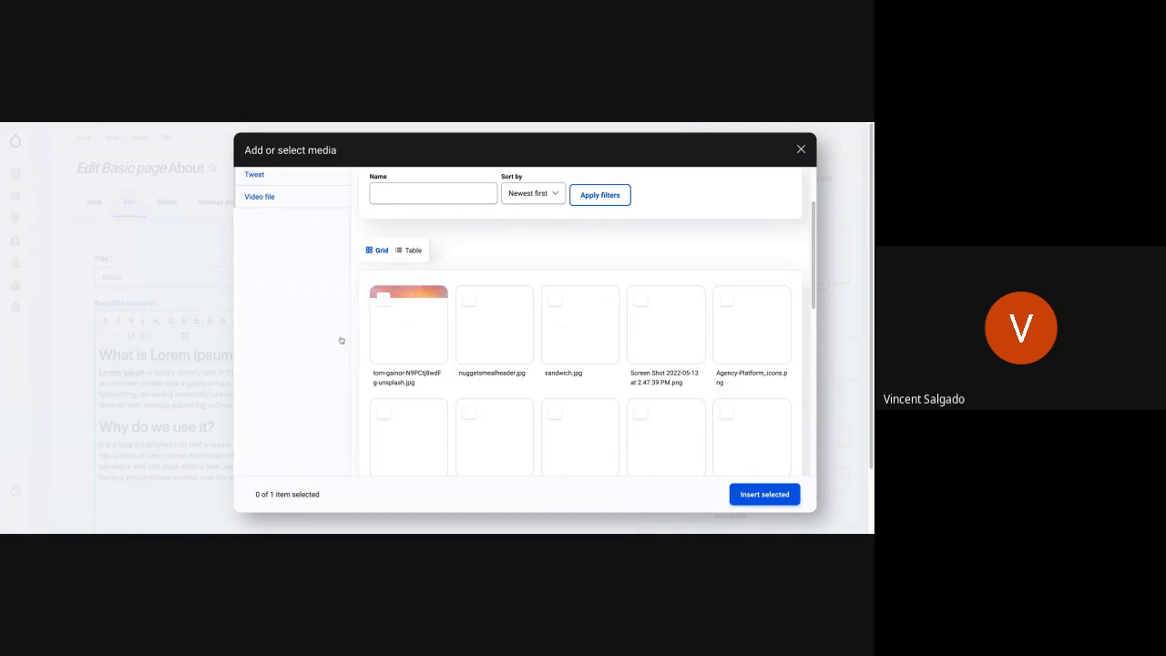
scroll(525, 364, "down", 3)
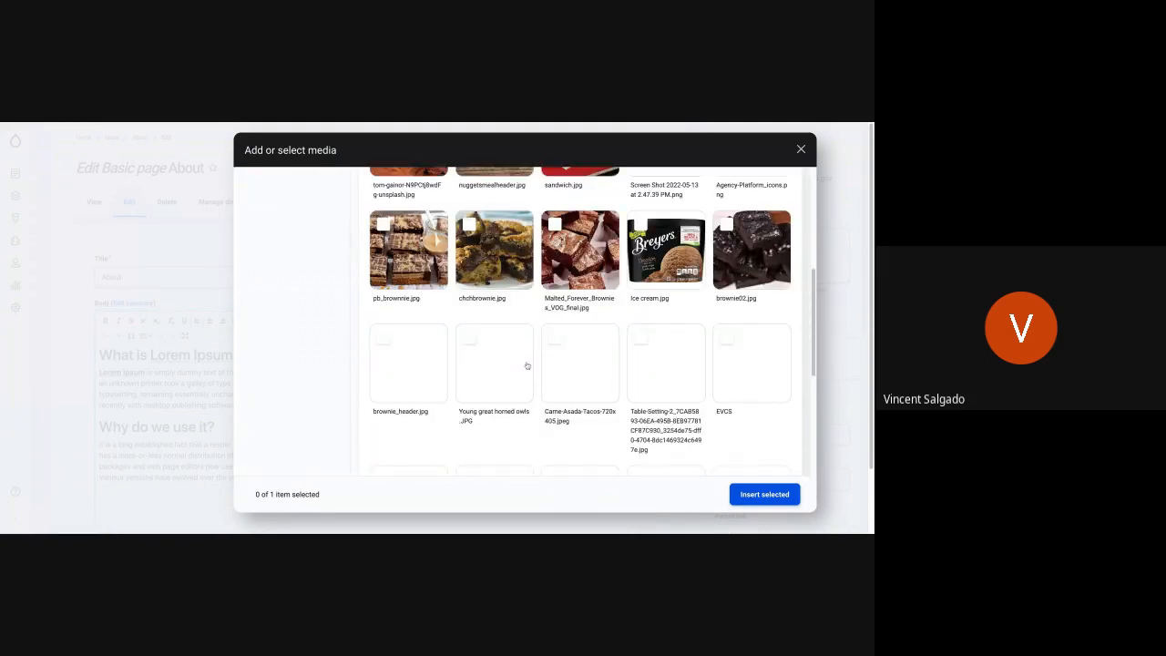
scroll(527, 365, "up", 4)
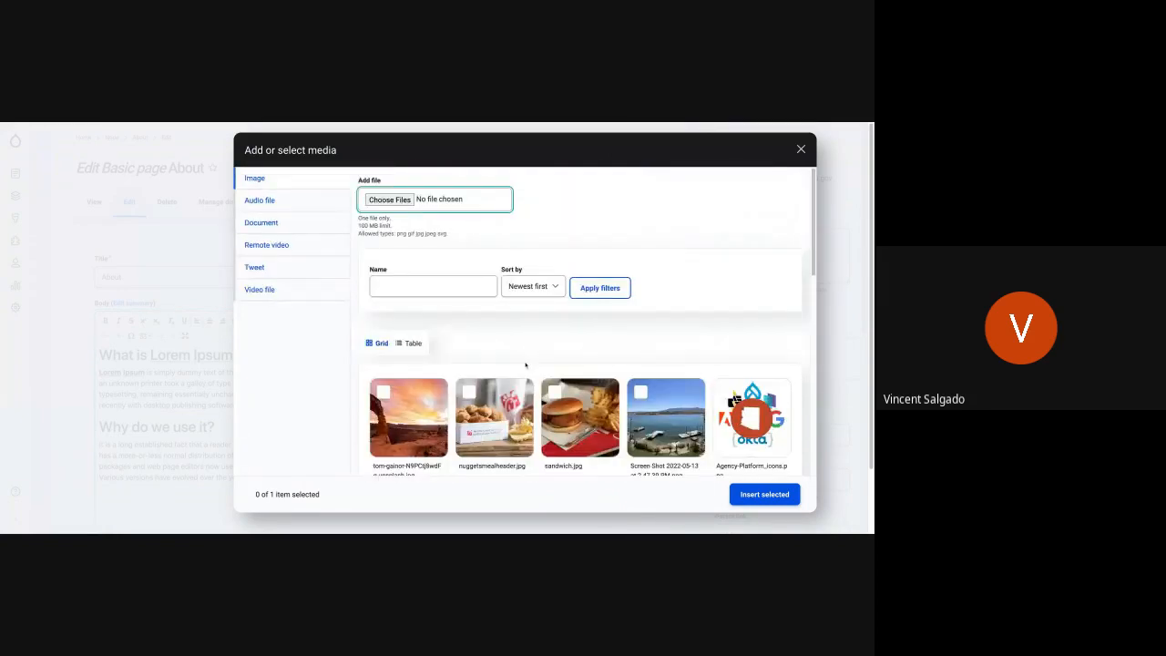
left_click(269, 228)
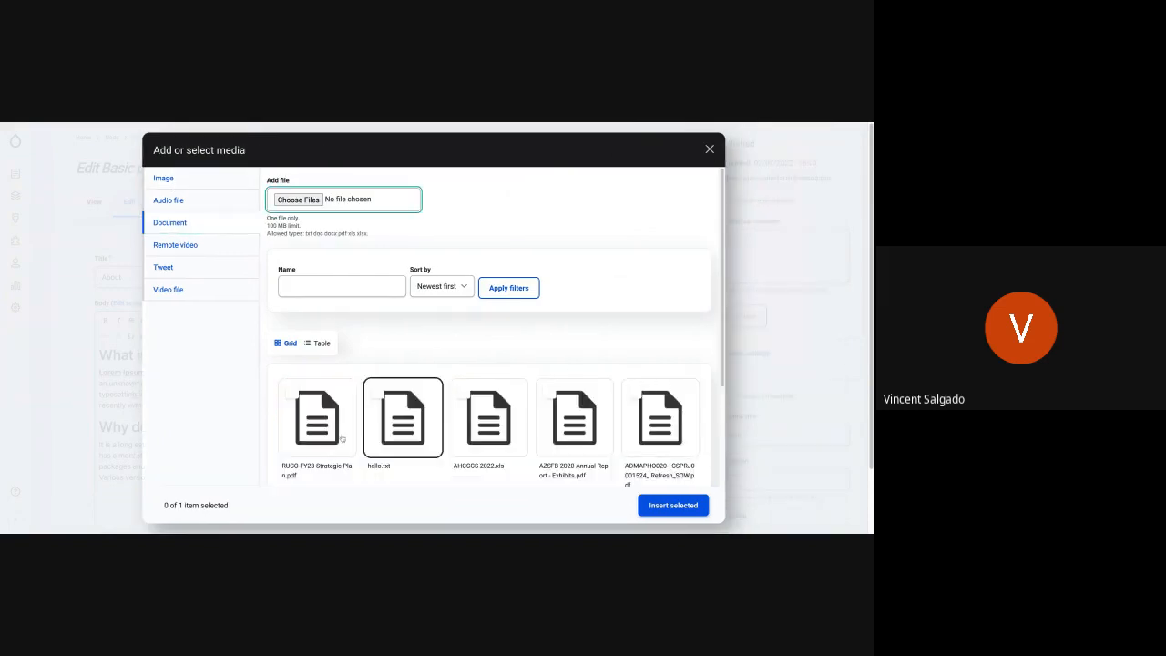
left_click(339, 436)
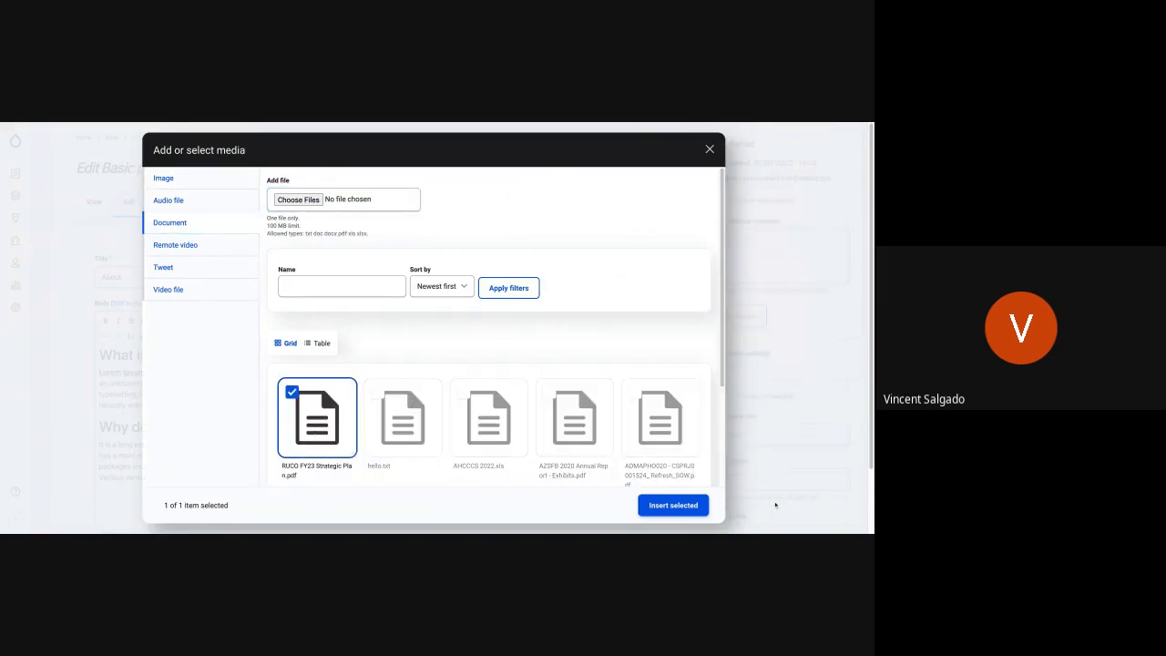
left_click(701, 505)
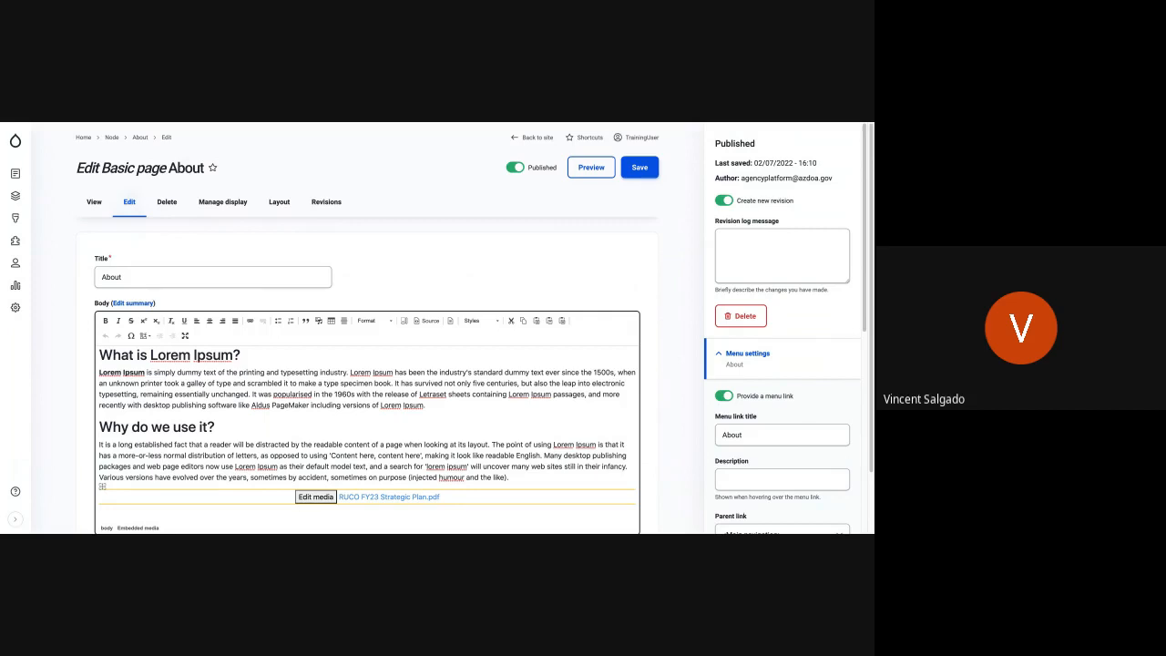
left_click(459, 498)
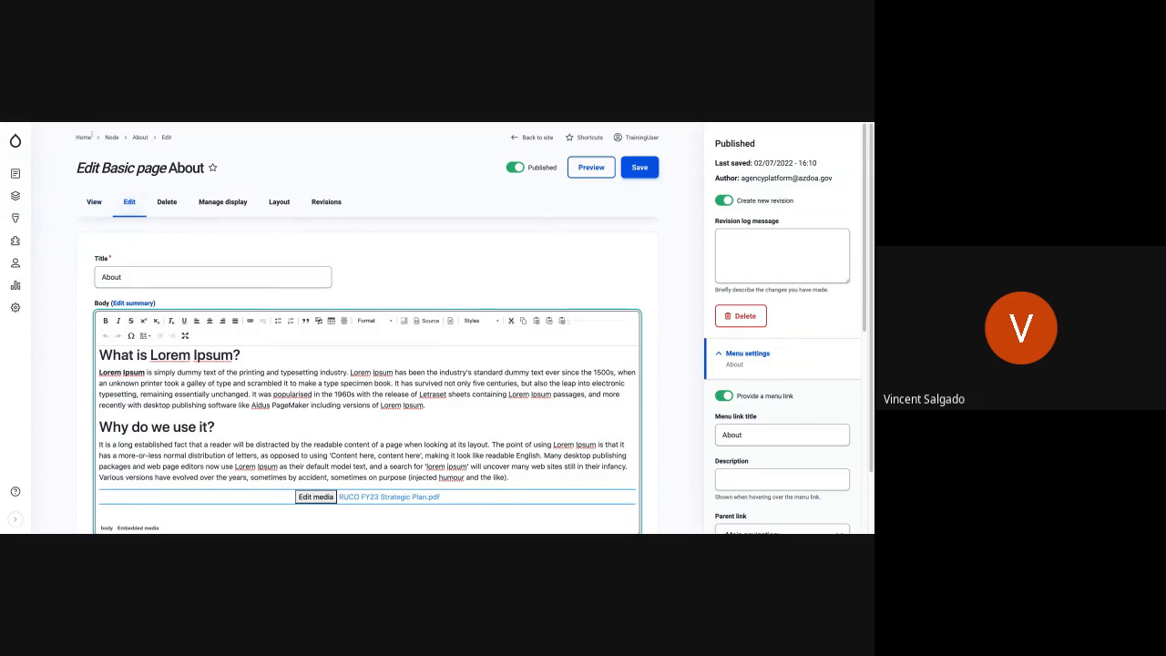
mouse_move(14, 142)
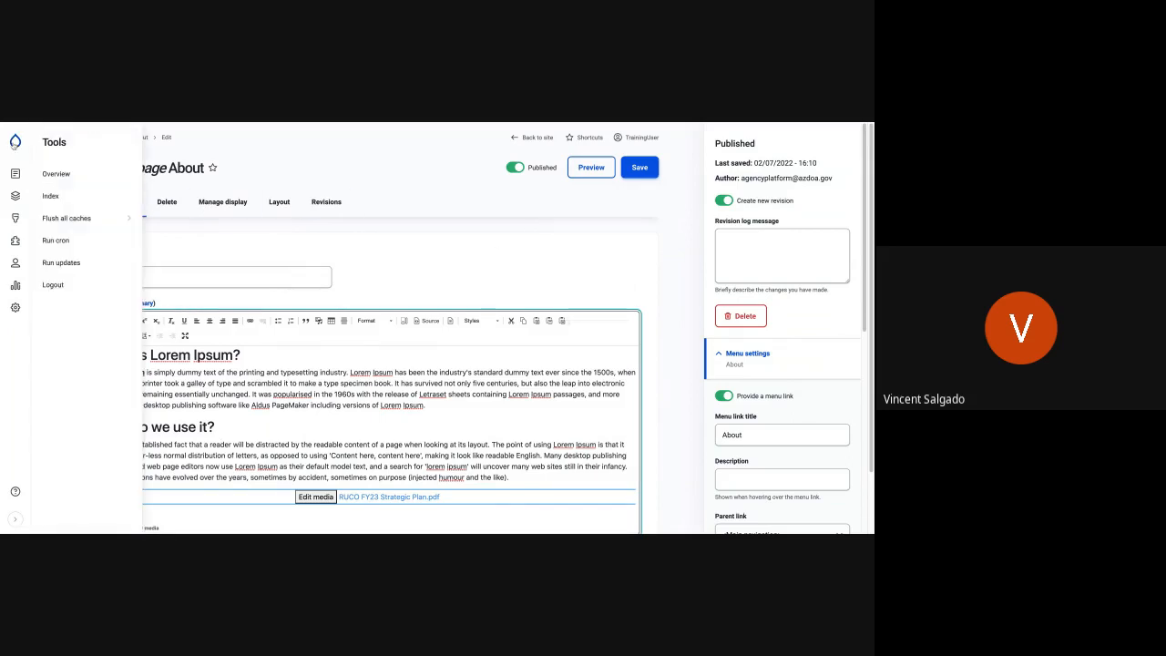
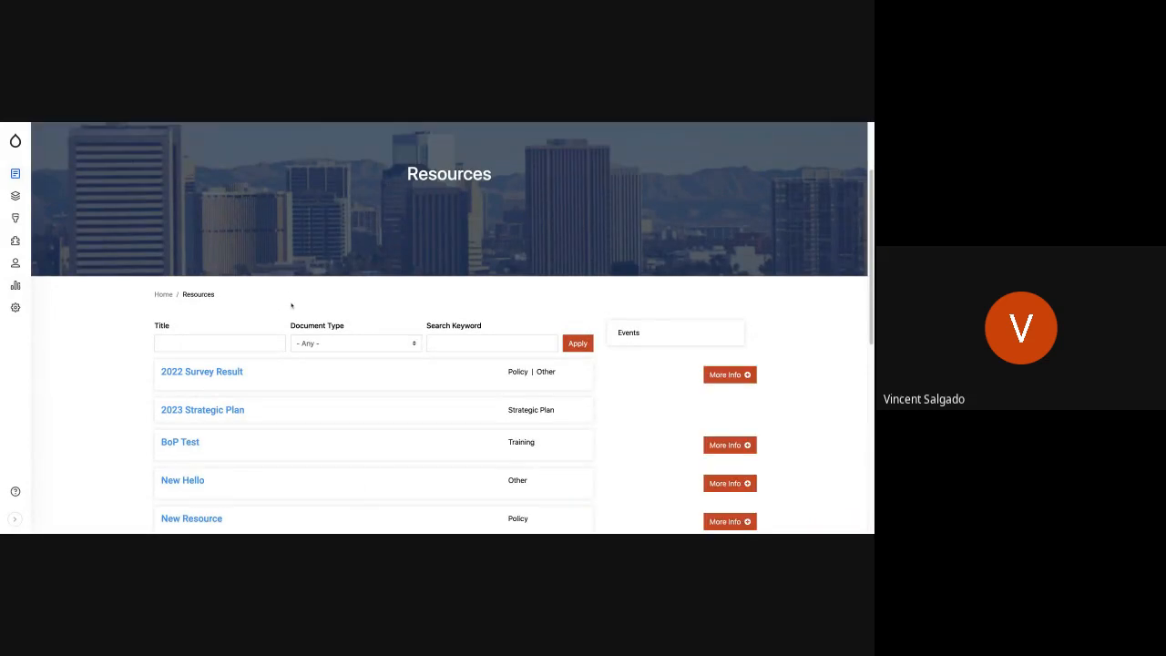
- Look over the Resources list and filter it to show only the Policy document type
scroll(318, 381, "down", 2)
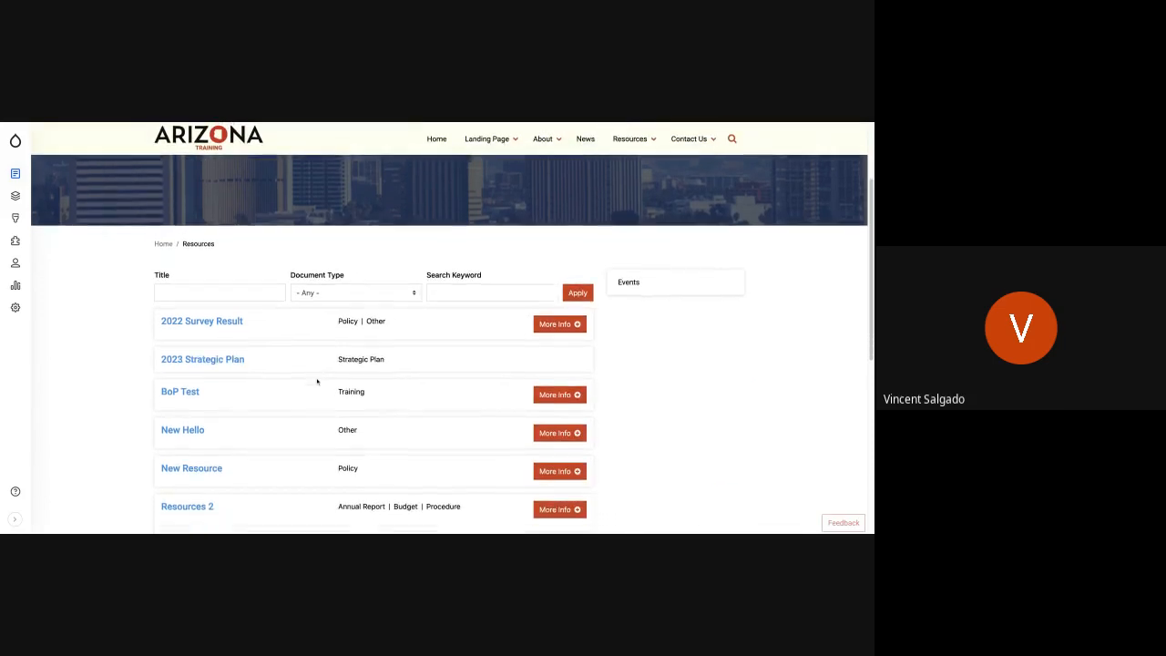
scroll(583, 371, "down", 4)
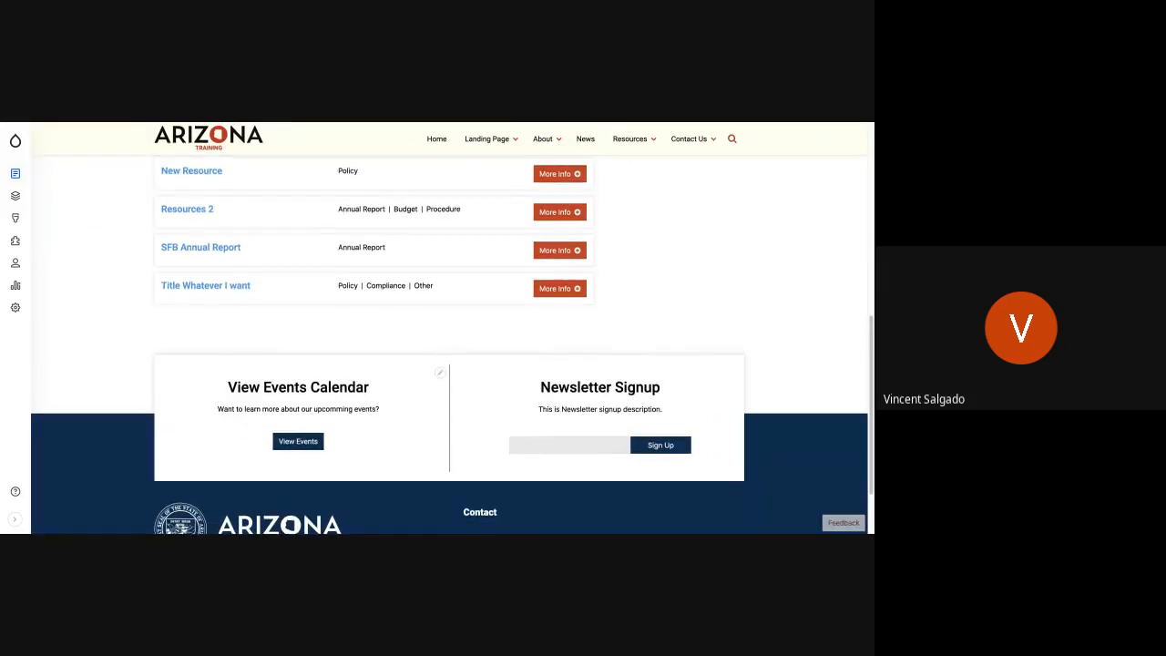
scroll(583, 371, "up", 3)
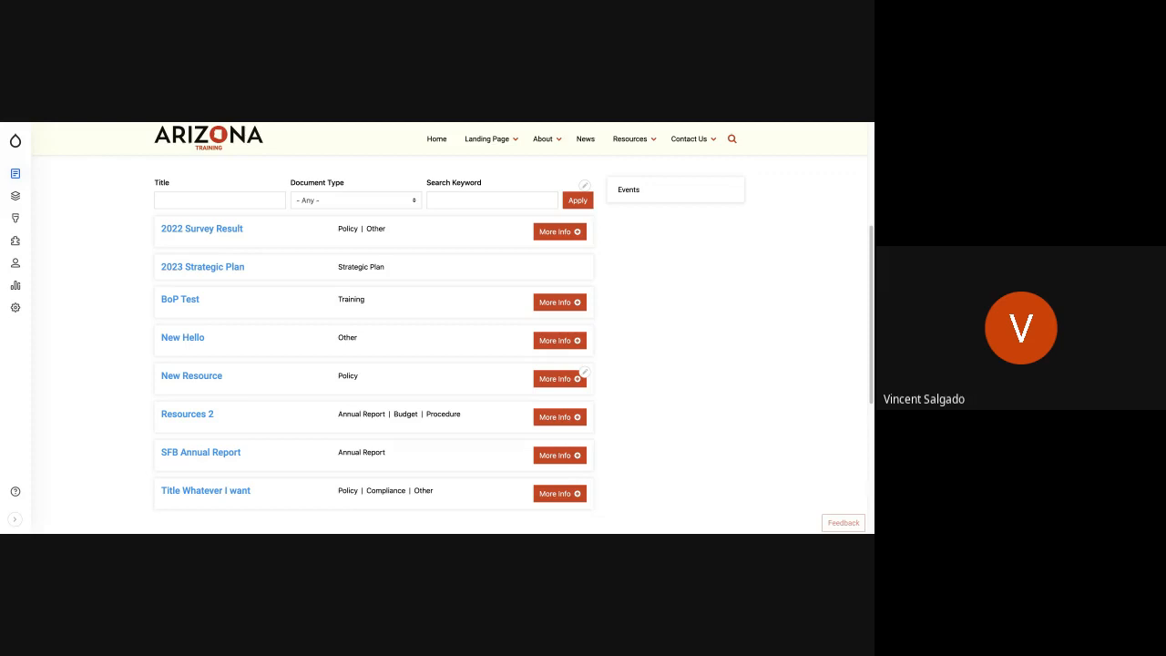
mouse_move(14, 199)
scroll(346, 330, "up", 3)
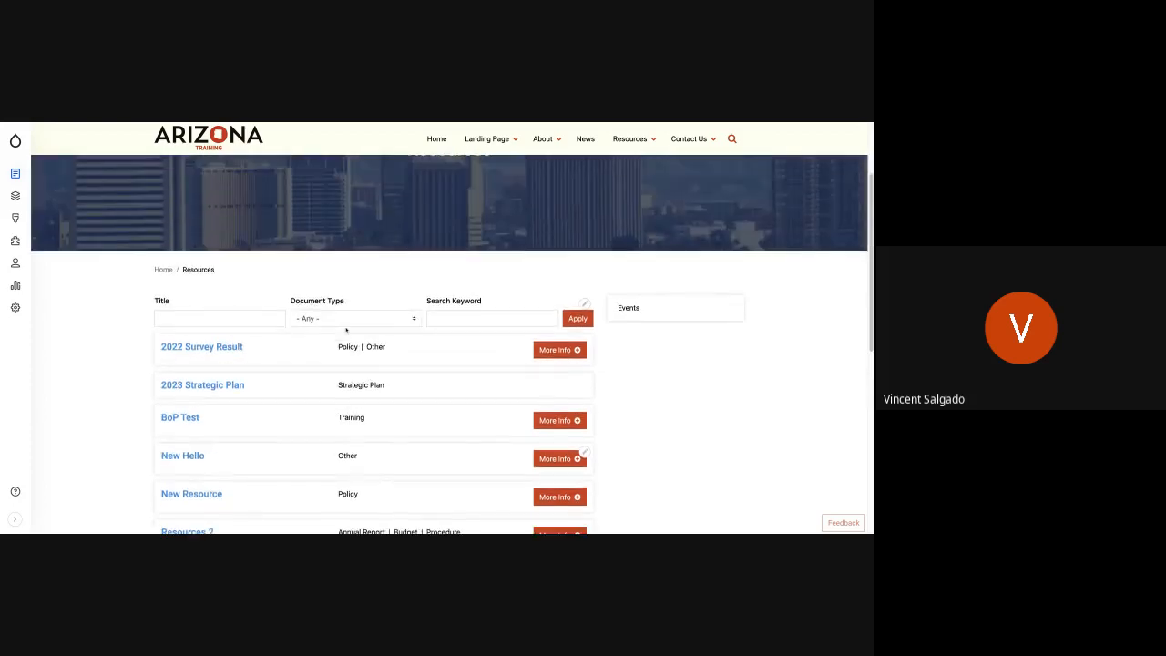
scroll(346, 330, "up", 1)
scroll(583, 316, "down", 3)
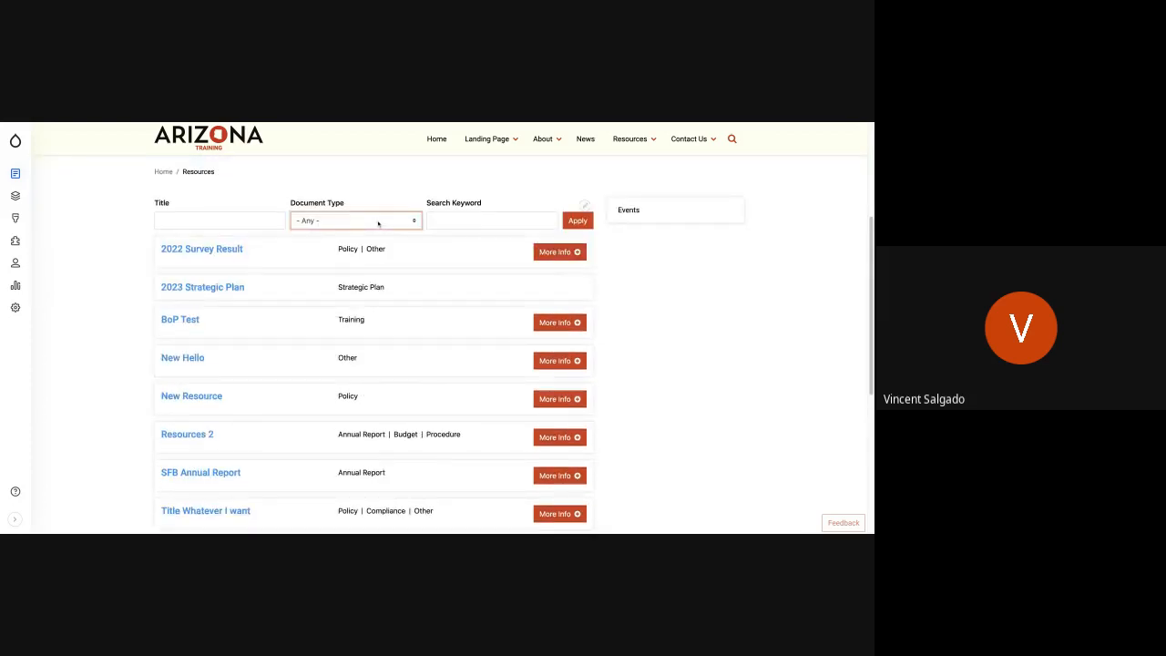
left_click(378, 224)
left_click(571, 222)
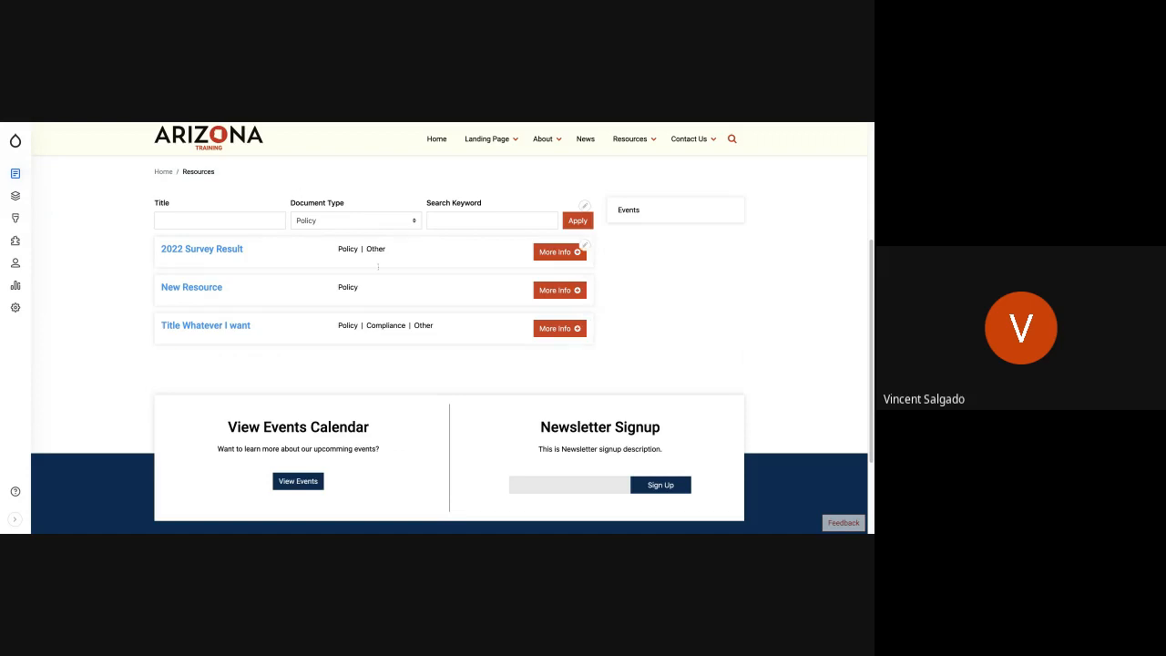
scroll(378, 268, "up", 2)
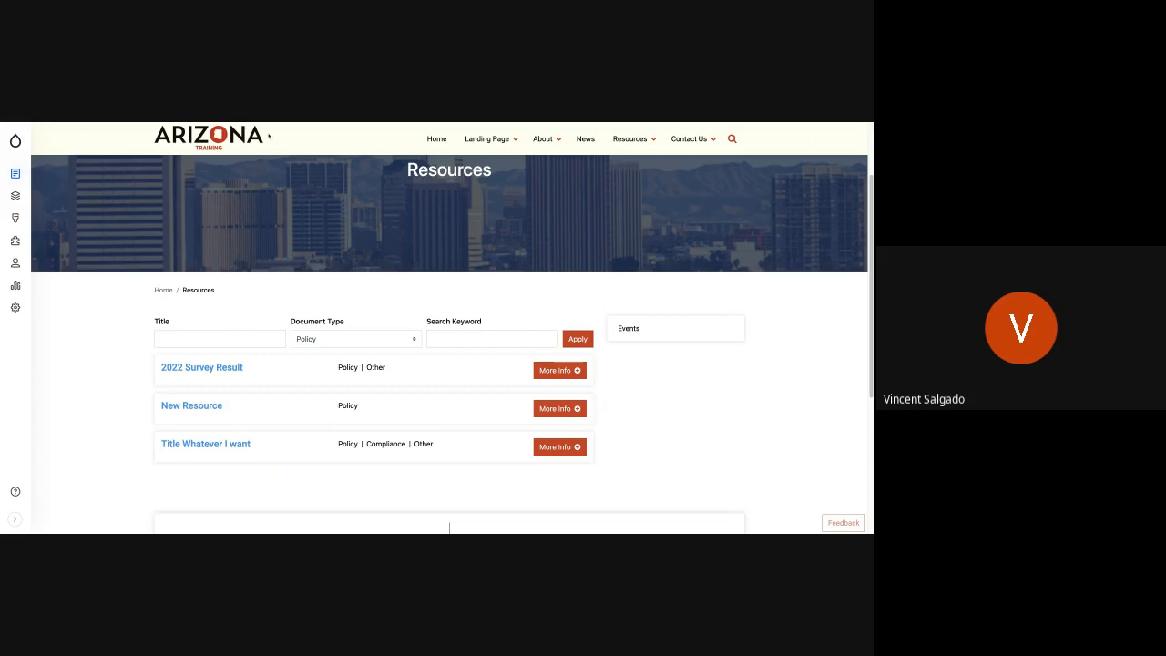
mouse_move(15, 178)
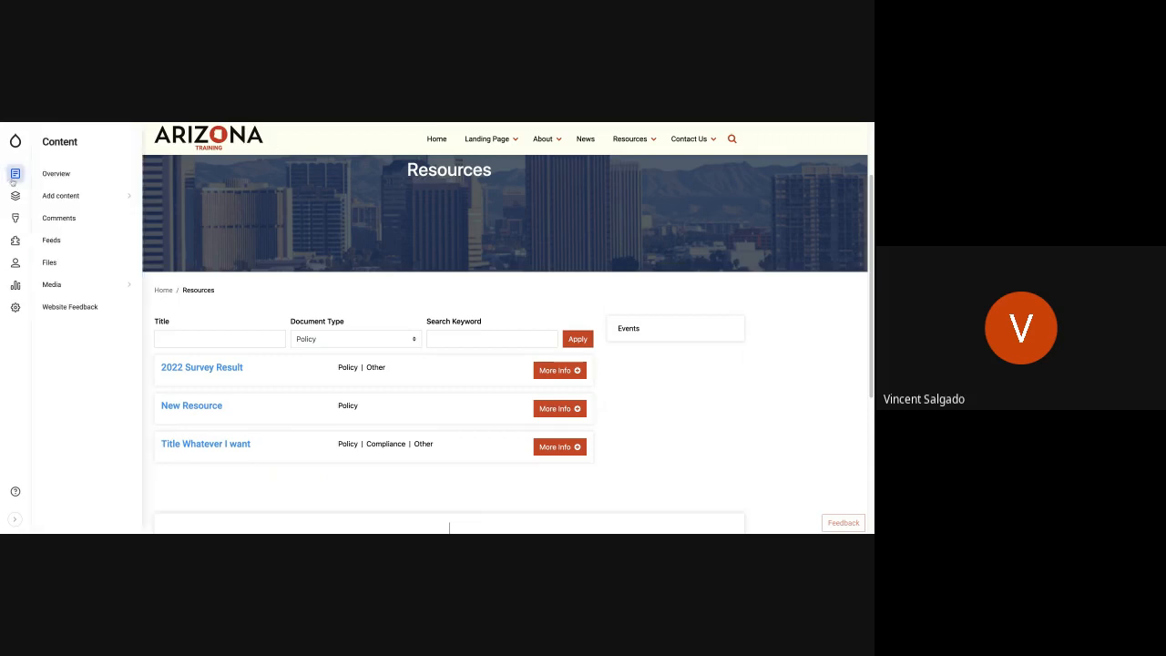
mouse_move(107, 204)
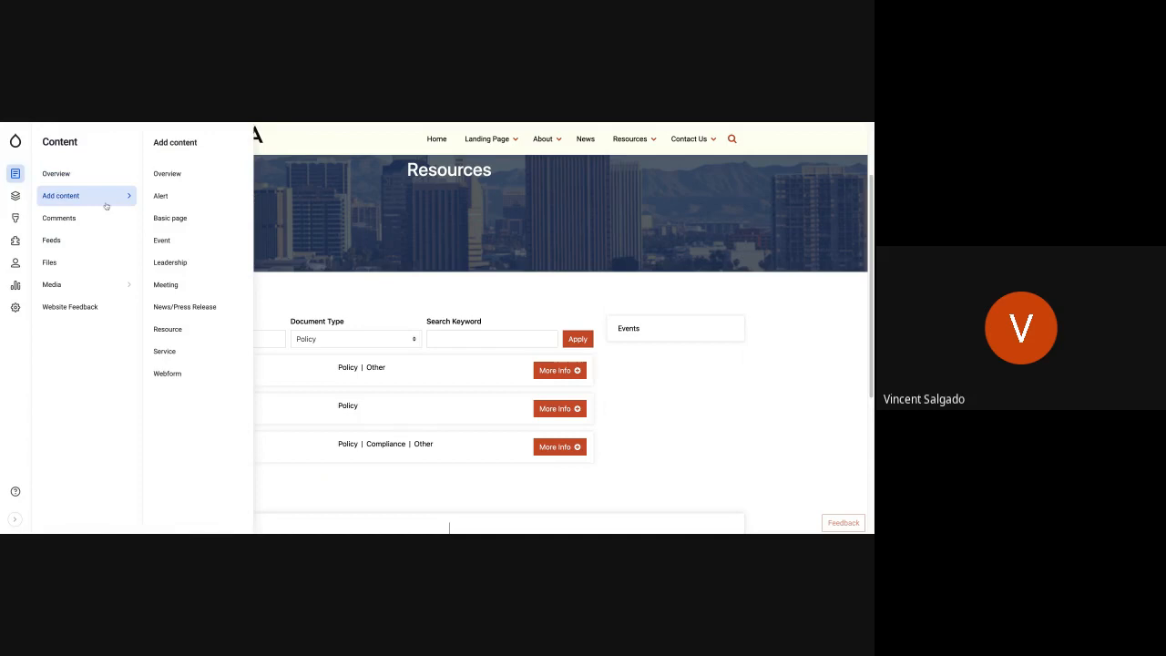
left_click(205, 286)
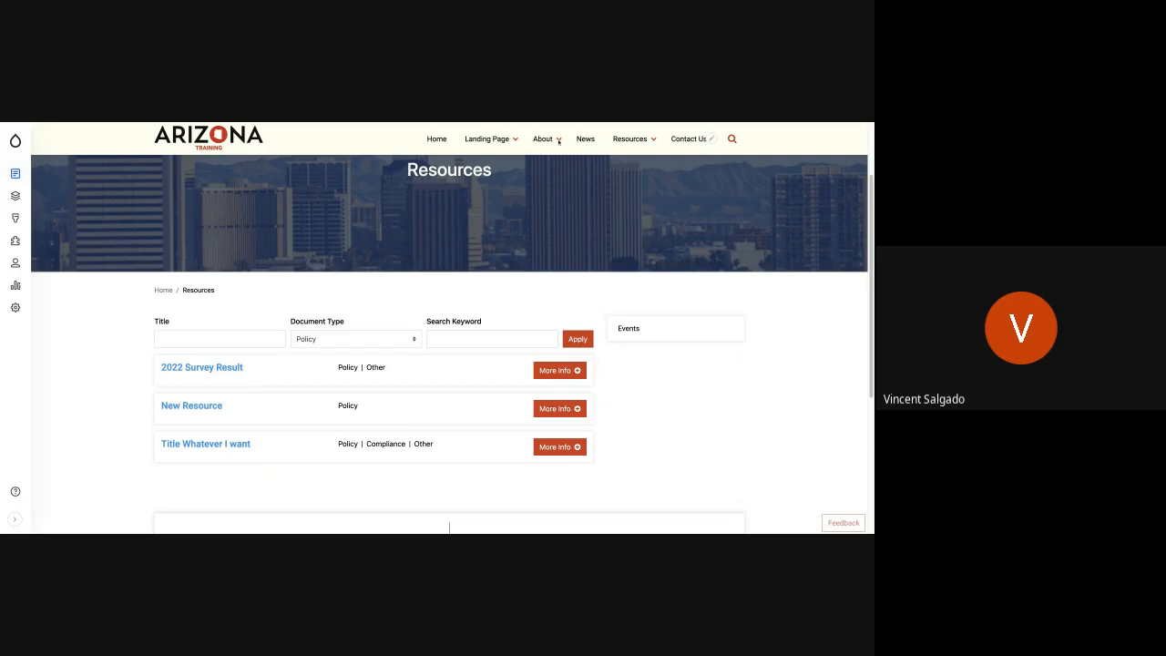
- Start a new Basic page and title it "Cool Page"
mouse_move(550, 142)
mouse_move(29, 178)
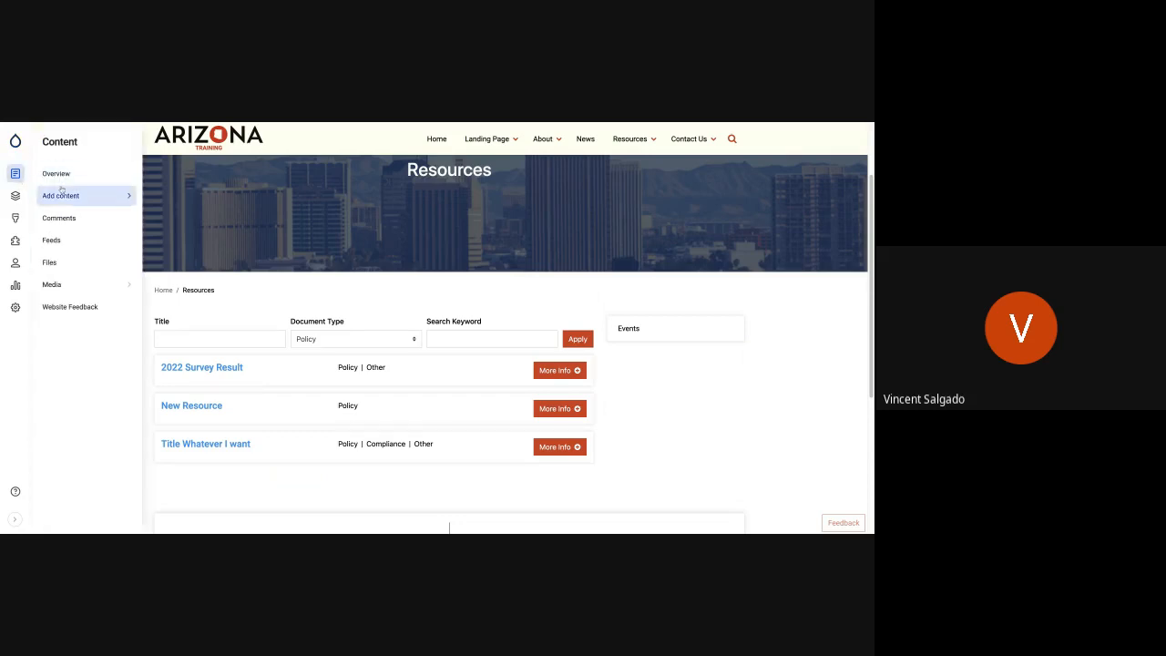
mouse_move(66, 202)
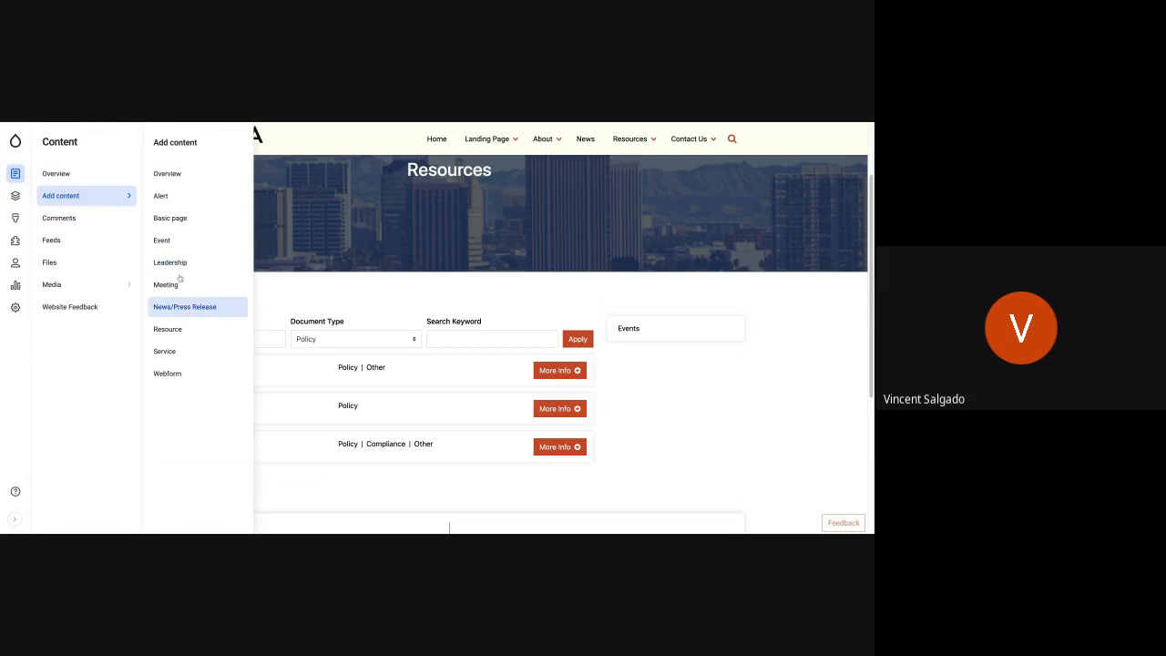
left_click(180, 223)
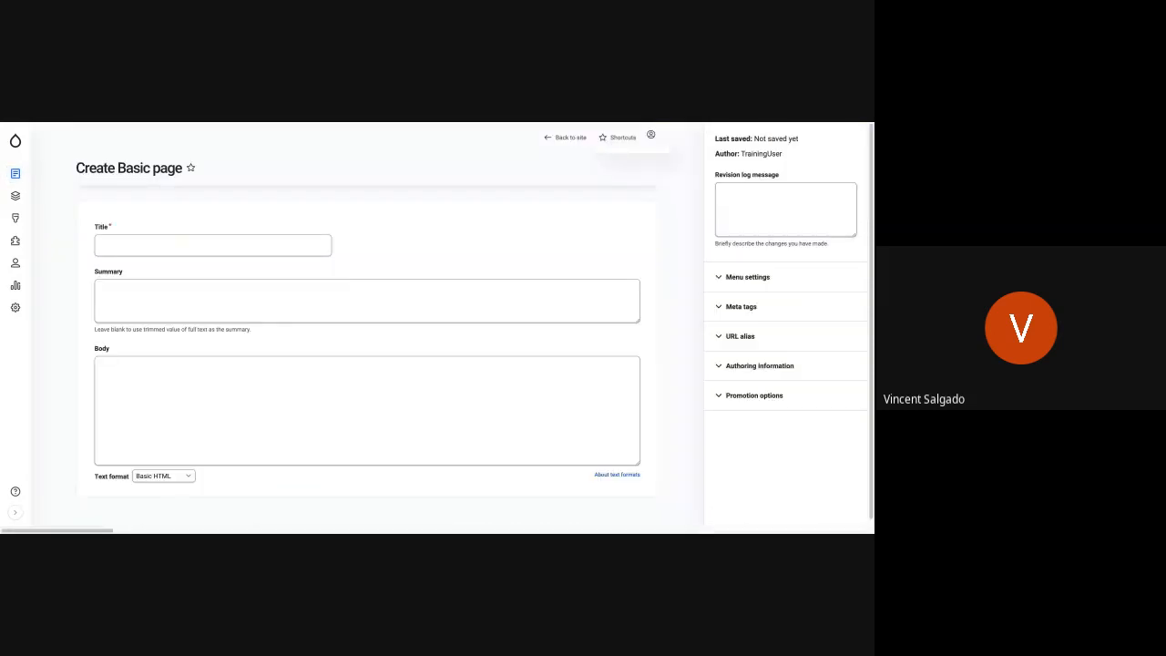
left_click(146, 245)
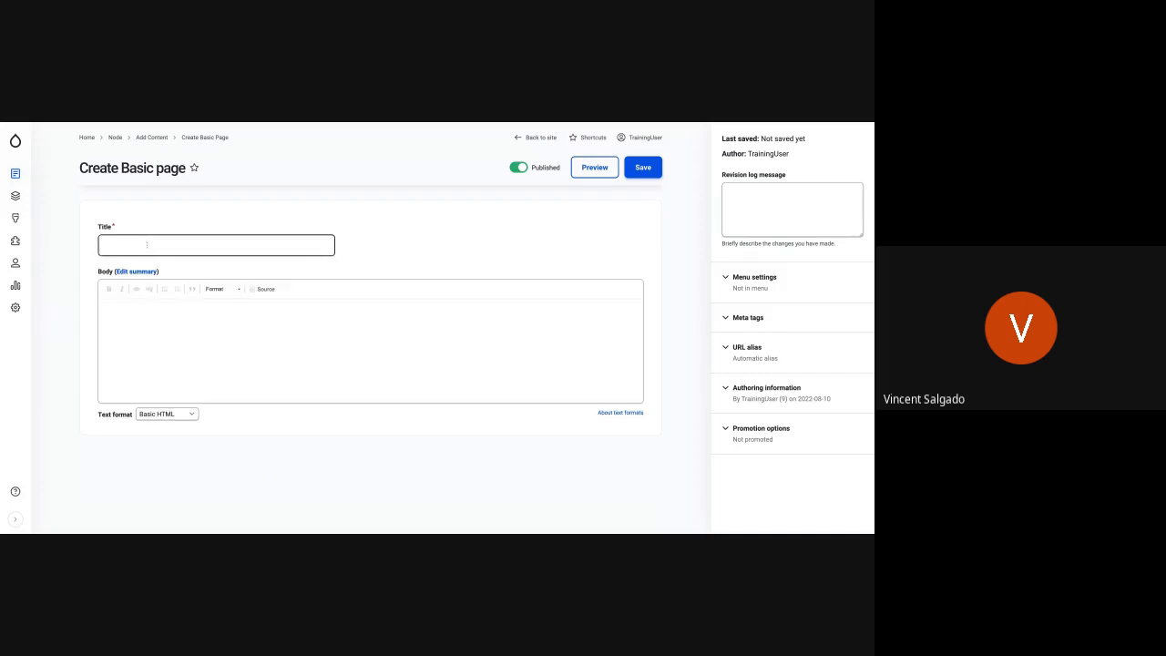
type("Cool Page")
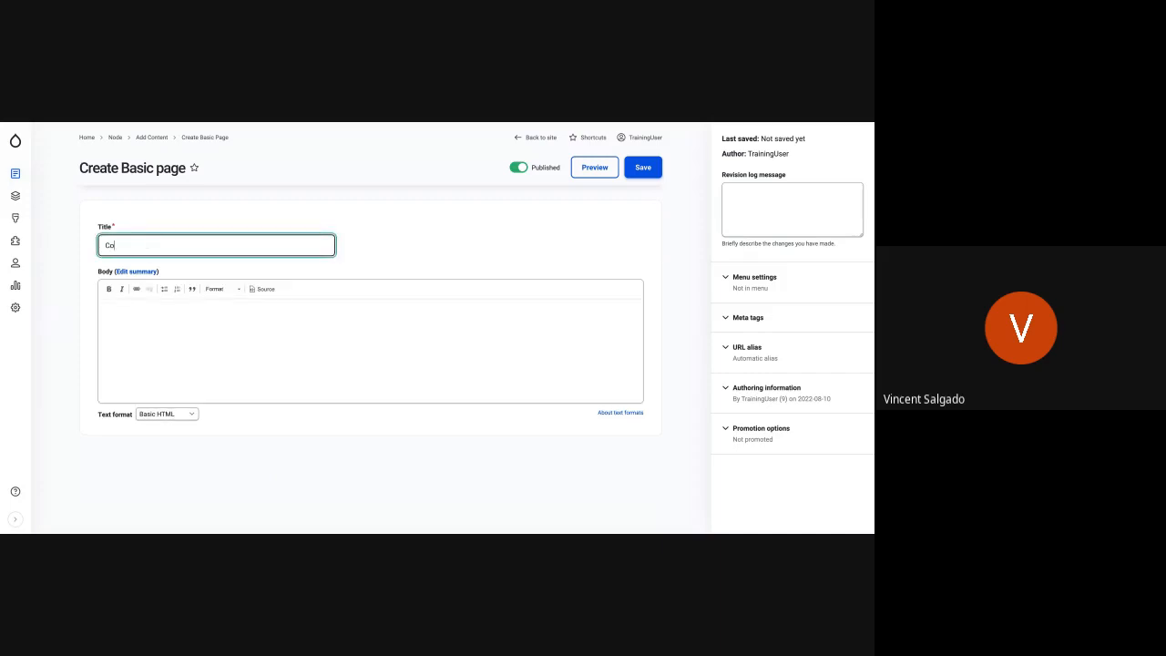
- Paste two paragraphs of filler text into the page body, starting with "Carrot cake croissant macaroon tootsie roll candy canes."
left_click(136, 313)
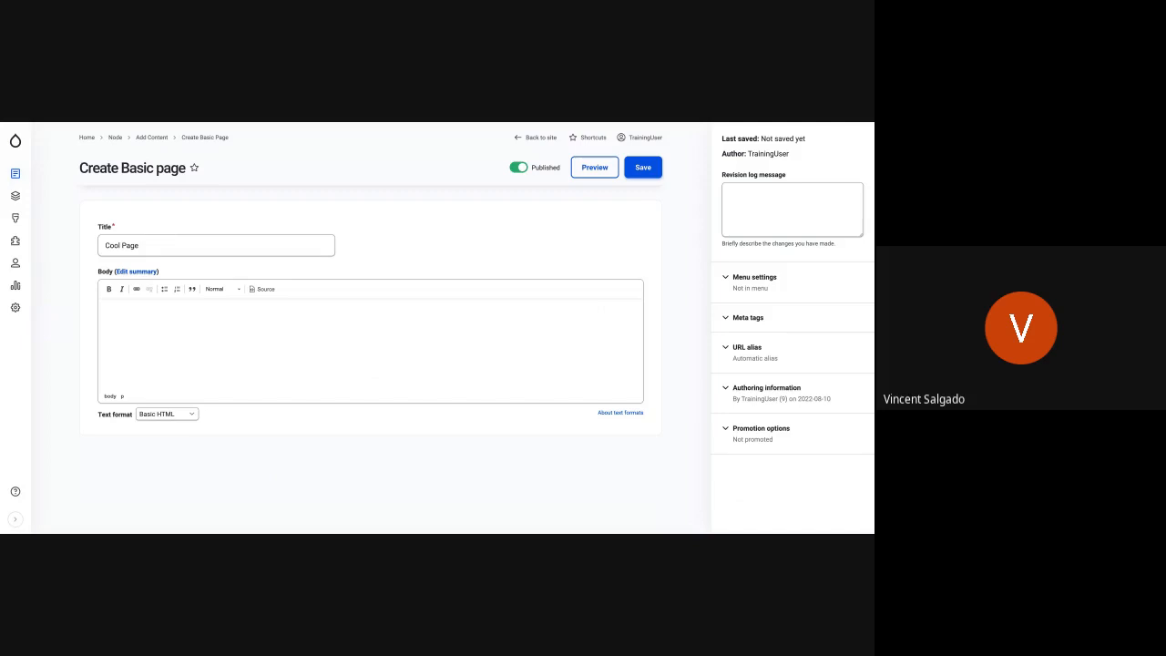
left_click(103, 306)
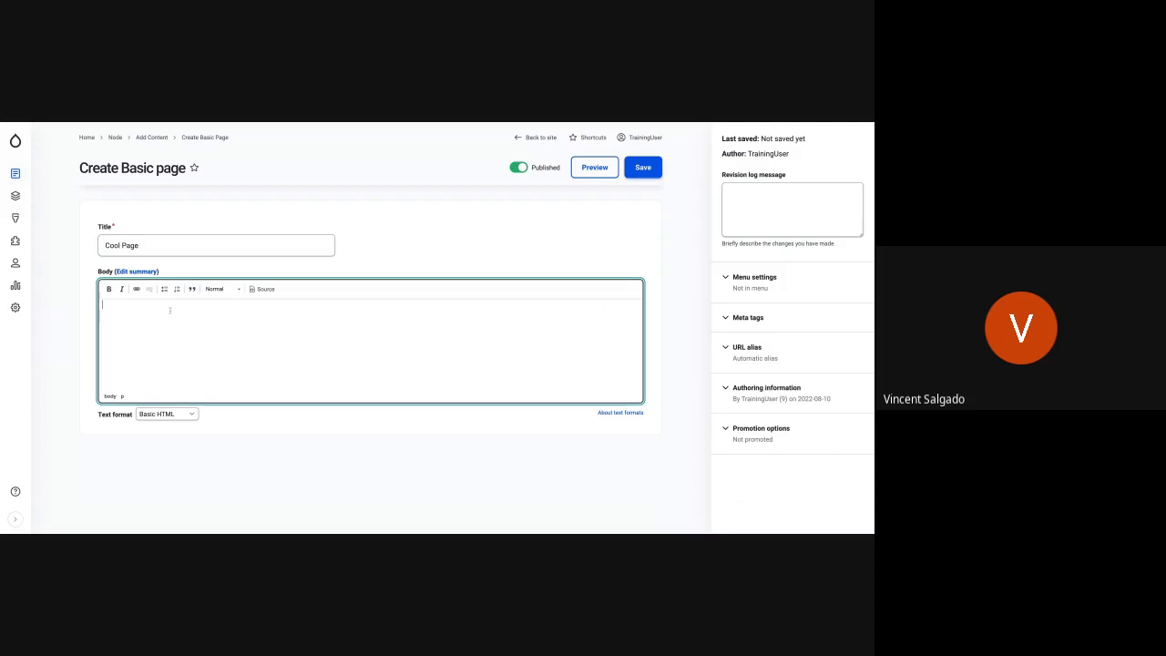
type("Carrot cake croissant macaroon tootsie roll candy canes. Soufflé topping jelly-o cotton candy jujubes bear claw. Fruitcake shortbread halvah halvah pudding. Cake croissant lollipop dessert tootsie roll wafer chocolate danish. Toffee jujubes powder carrot cake brownie gummies tootsie roll jelly beans. Marzipan powder apple pie cake chocolate bar bear claw sesame snaps cotton candy liquorice. Cake jelly ice cream marzipan sweet. Chocolate bar sesame snaps brownie brownie oat cake candy canes brownie jelly-o candy canes. Macaroon oat cake pie soufflé marshmallow topping fruitcake jelly. Cheesecake icing cake sweet roll candy caramels croissant jelly. Cake cotton candy shortbread croissant dragée sugar plum jelly-o tart. Toffee gingerbread carrot cake tart bear claw biscuit. Marshmallow oat cake muffin lemon drops oat cake candy cupcake icing sweet roll. Cake pastry candy canes biscuit gummies jujubes cookie apple pie. Cupcake fruitcake lollipop cake lemon drops cotton candy. Candy canes cheesecake cheesecake lollipop cotton candy jelly. Croissant sugar plum soufflé gingerbread jujubes. Macaroon caramels cotton candy fruitcake macaroon cookie. Shortbread candy canes brownie croissant cotton candy tiramisu cupcake lollipop. Caramels halvah cupcake lollipop bonbon marzipan apple pie gummi bears. Lemon drops lemon drops ice cream danish soufflé chocolate bar dragée chocolate cake liquorice. Croissant liquorice jujubes candy biscuit macaroon candy macaroon soufflé. Liquorice biscuit dragée dragée toffee lollipop jelly-o powder sugar plum. Chocolate marzipan sweet pudding tiramisu sugar plum. Danish sweet roll candy pastry donut cookie. Danish cupcake jelly-o cotton candy carrot cake lollipop. Cake donut jelly gummi bears bear claw cake cake donut. Chocolate cake macaroon jelly apple pie caramels.")
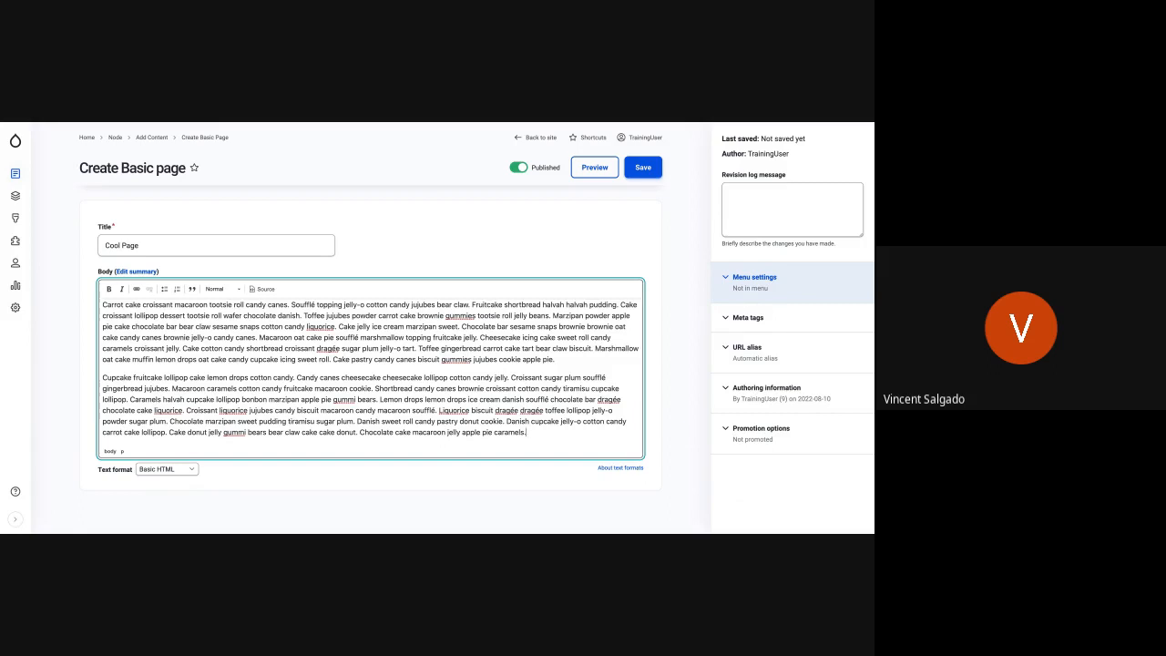
- Expand the page's menu settings and provide a menu link titled Cool Page
left_click(755, 278)
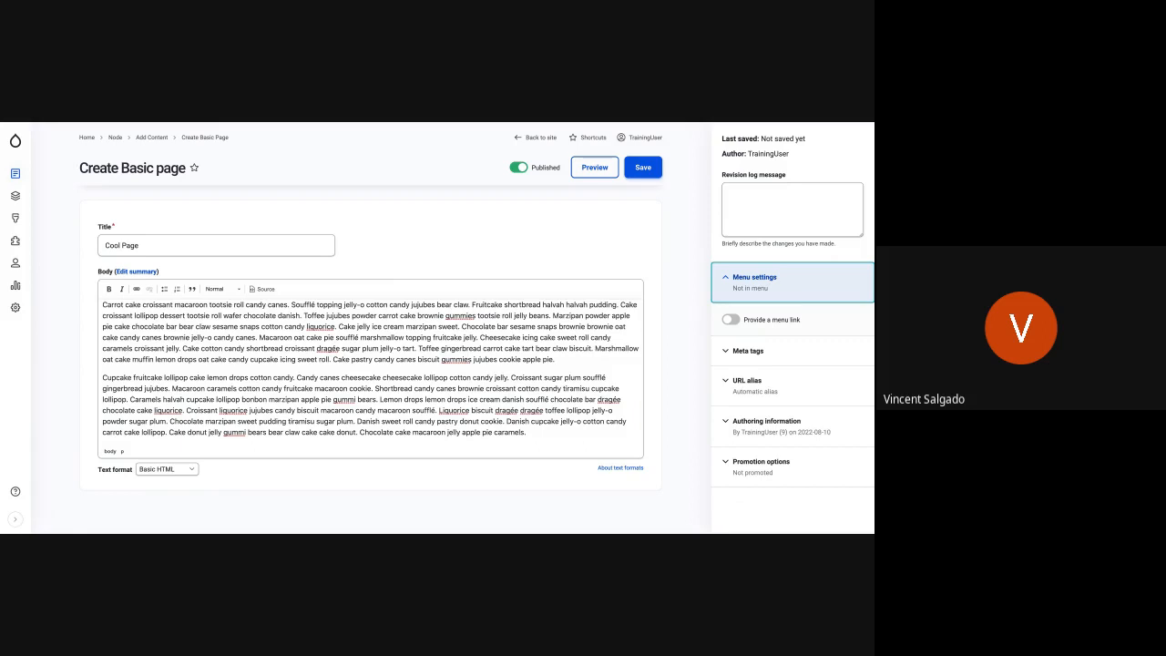
left_click(729, 321)
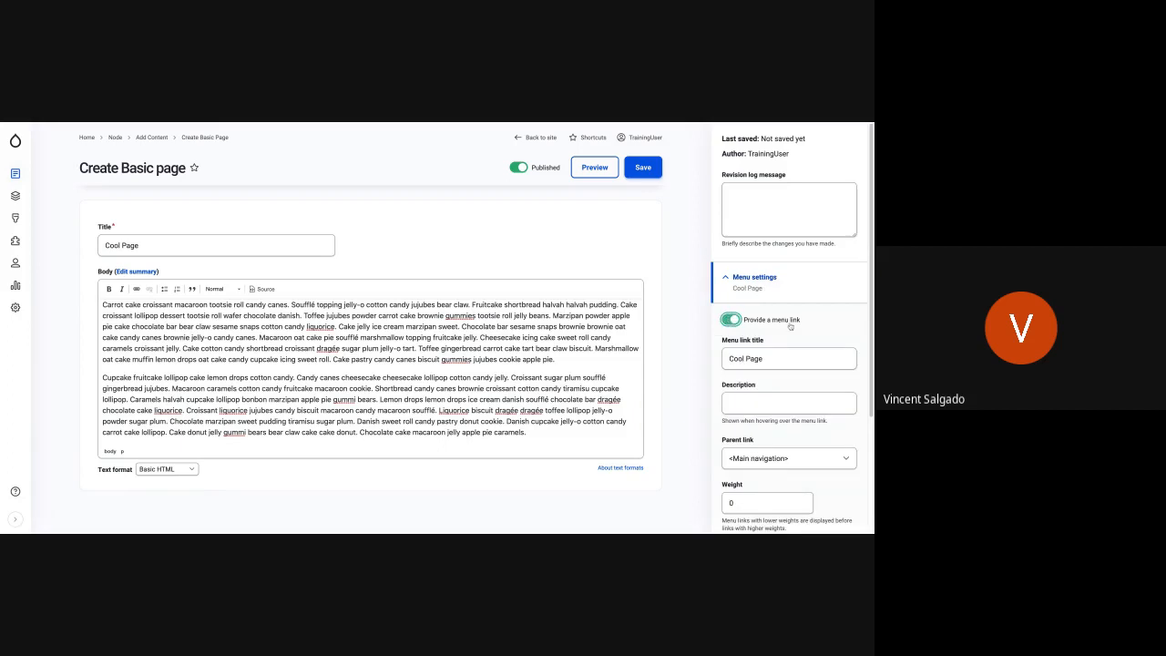
left_click(744, 363)
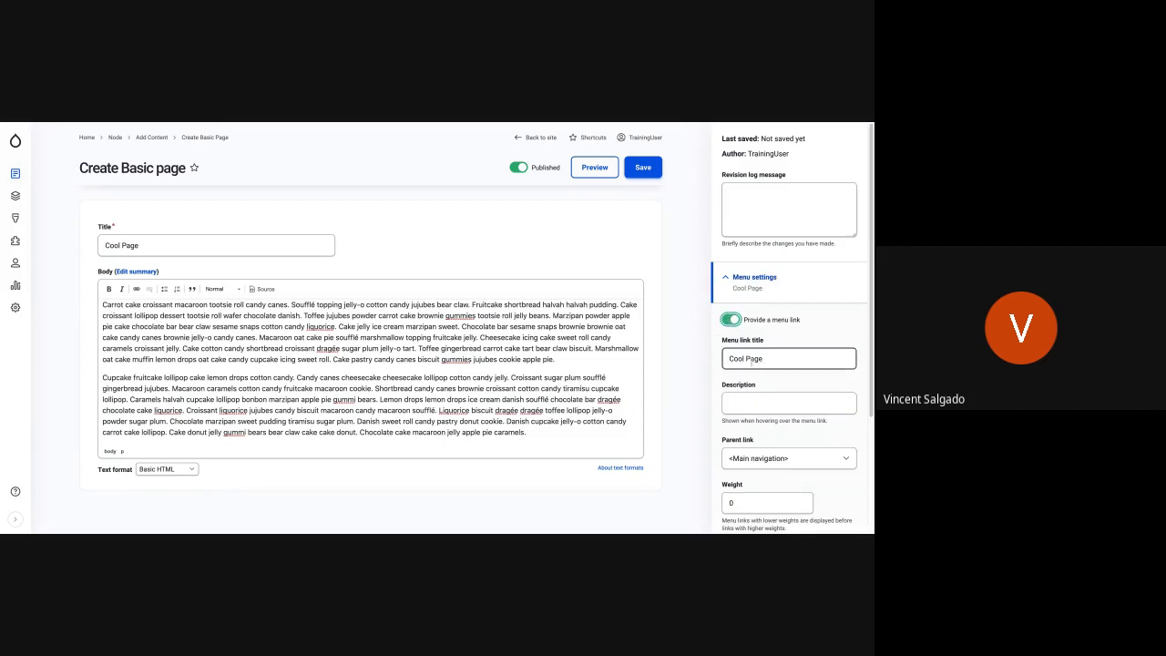
left_click(215, 246)
left_click(781, 404)
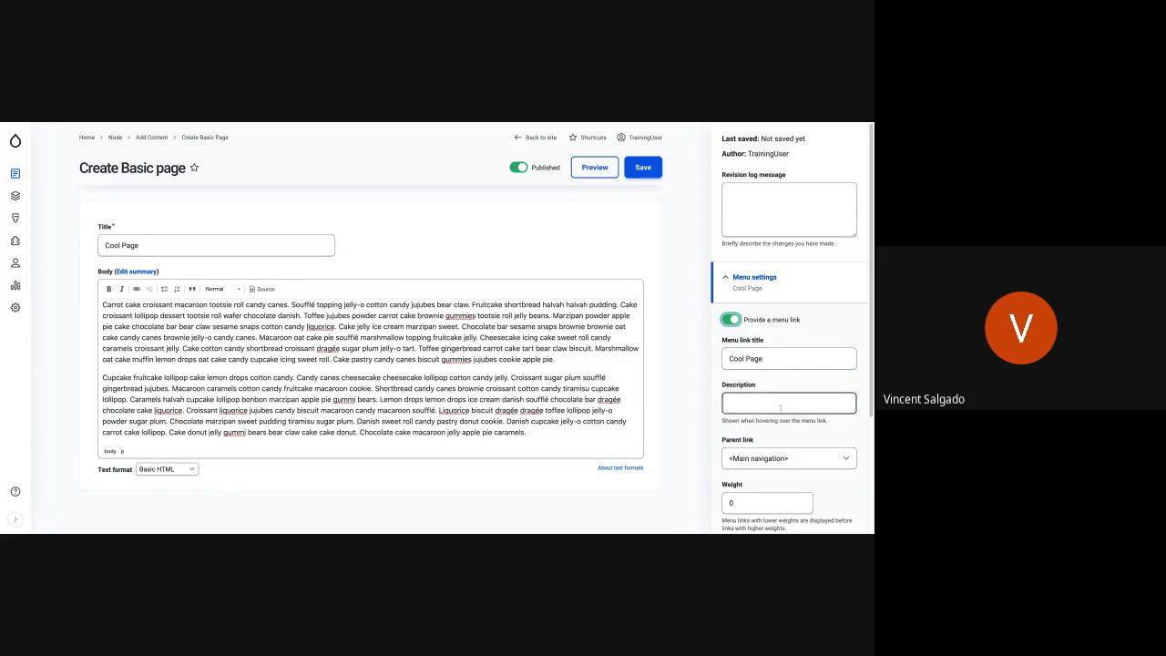
- Review the parent link choices for the Cool Page menu link and select <Main navigation>
scroll(780, 406, "down", 1)
scroll(781, 407, "down", 1)
left_click(802, 445)
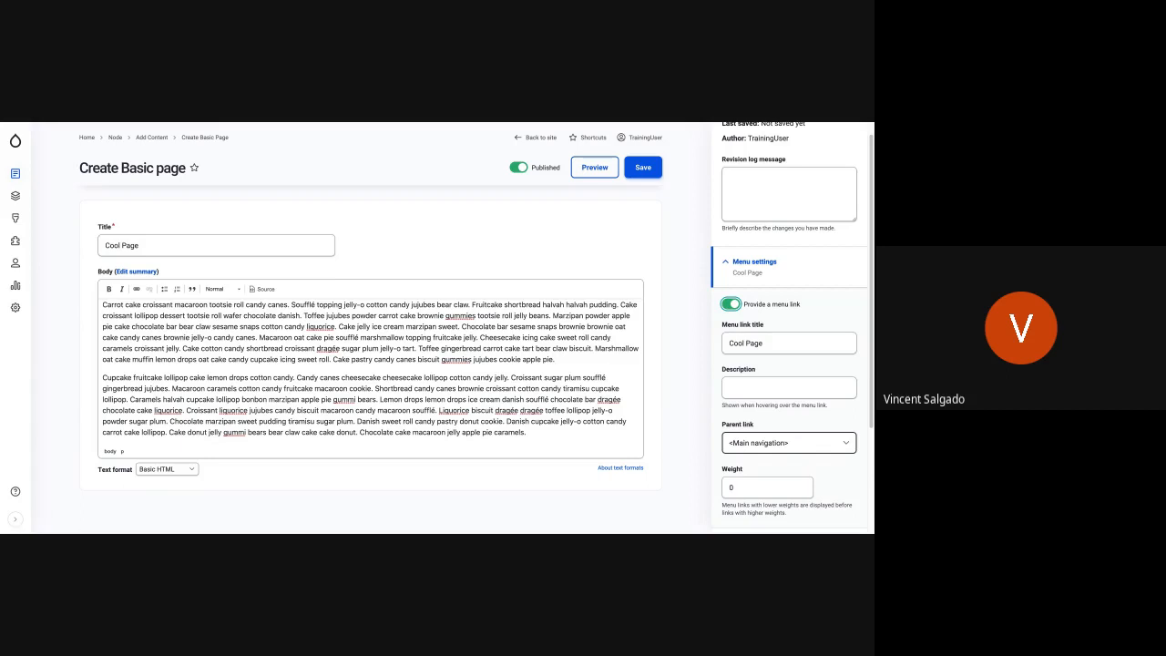
left_click(798, 444)
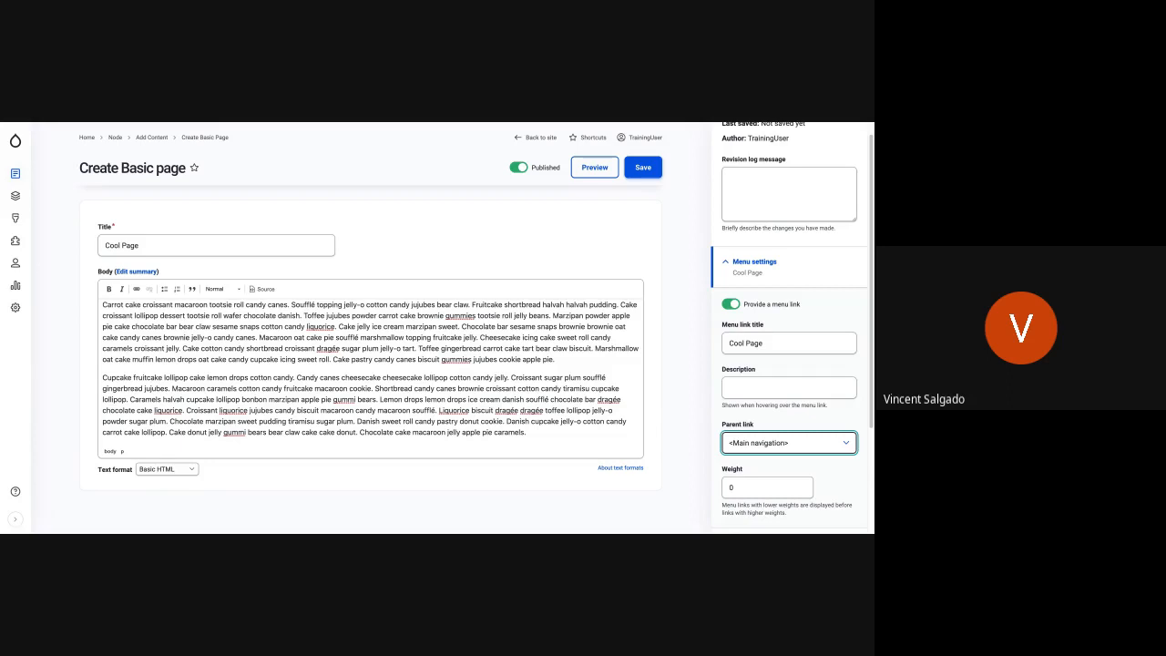
left_click(782, 459)
key("Up")
scroll(774, 438, "down", 3)
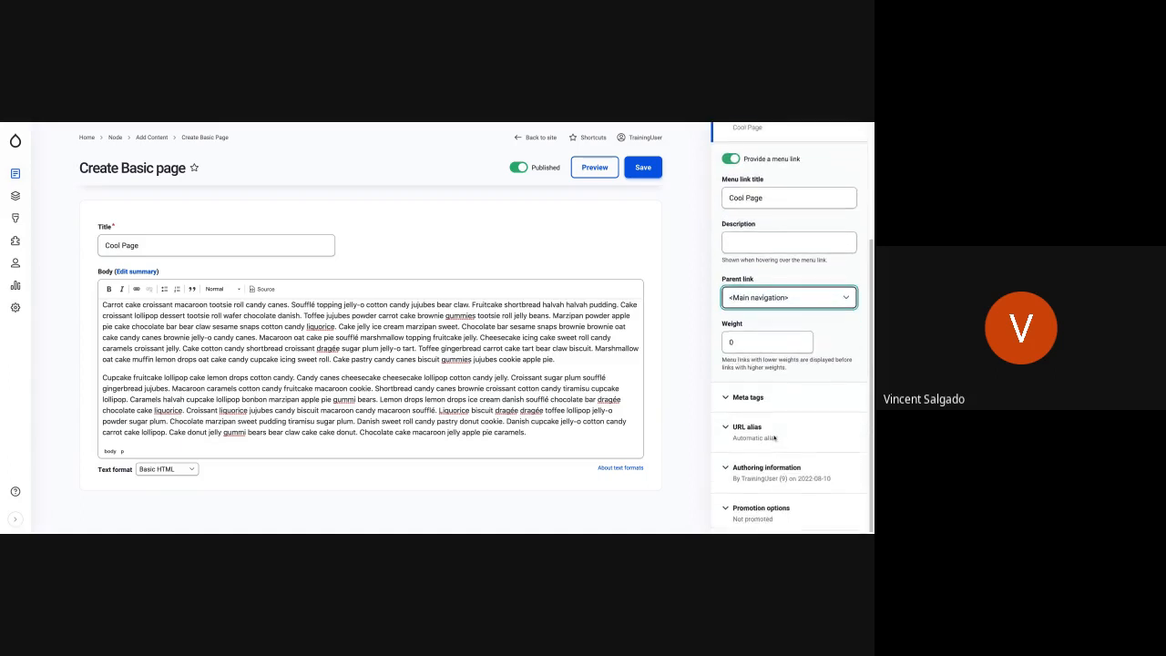
- Examine the revision log message field and the page's meta tag settings, then collapse the meta tags
scroll(773, 386, "up", 3)
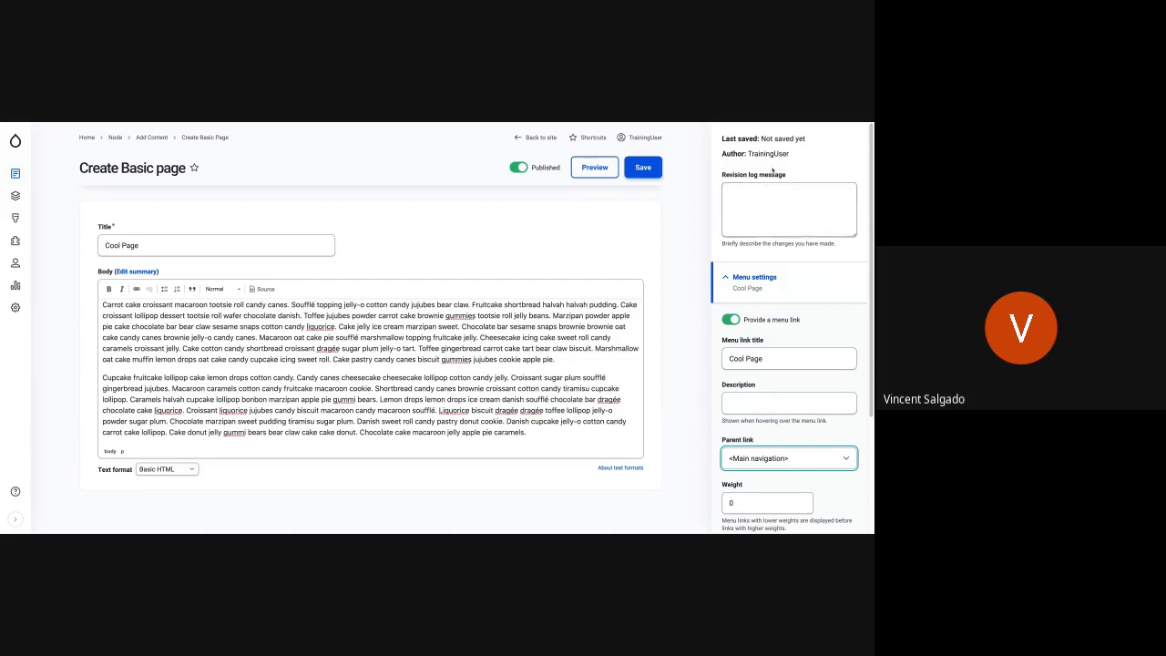
left_click(775, 227)
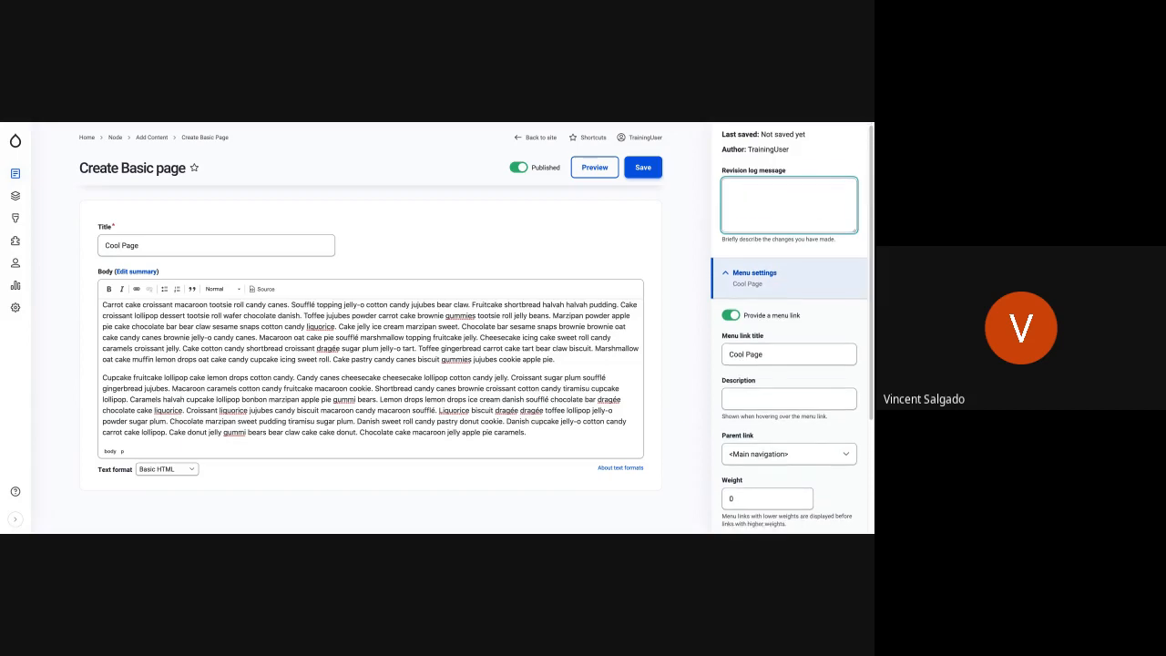
scroll(788, 328, "down", 1)
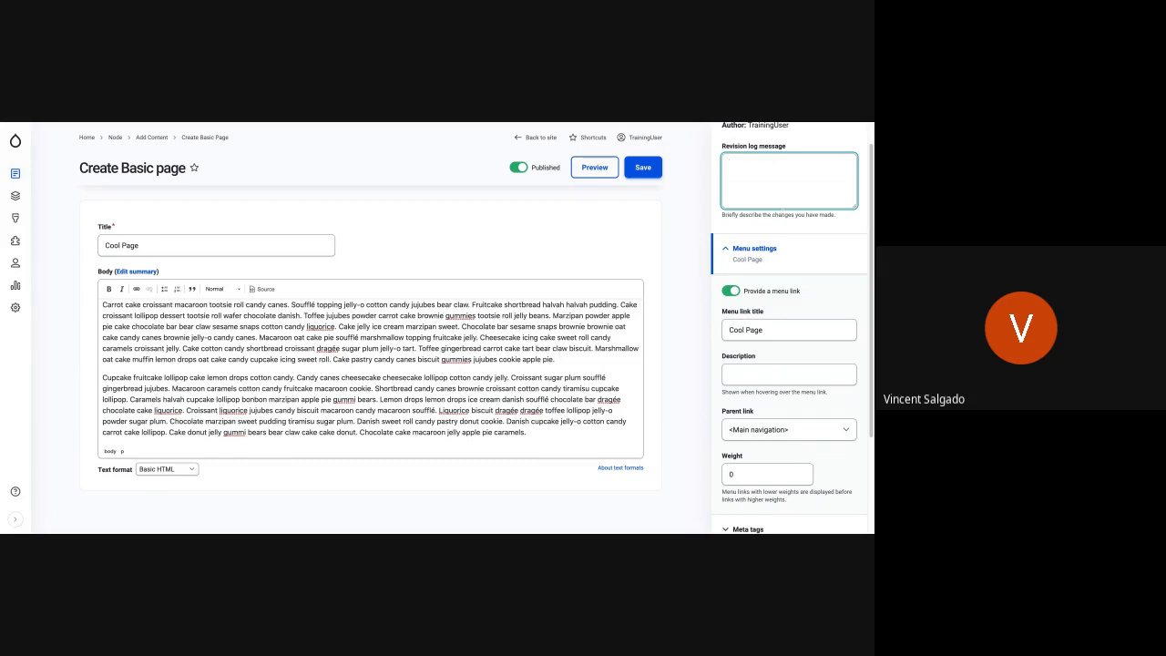
scroll(815, 311, "down", 1)
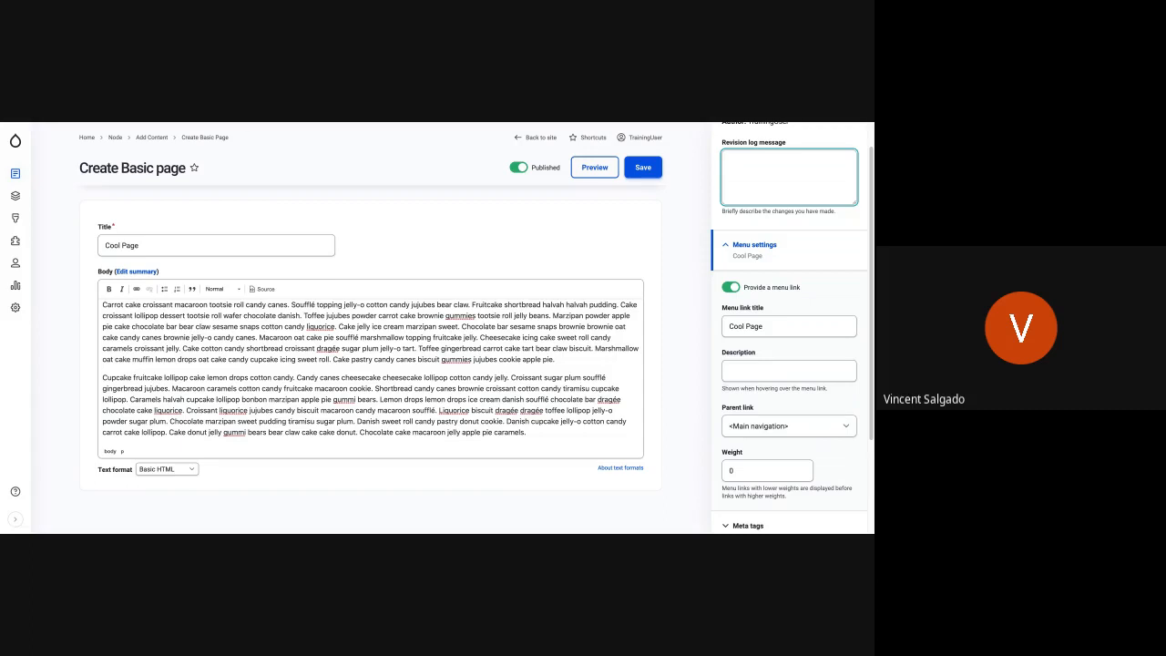
scroll(795, 284, "down", 3)
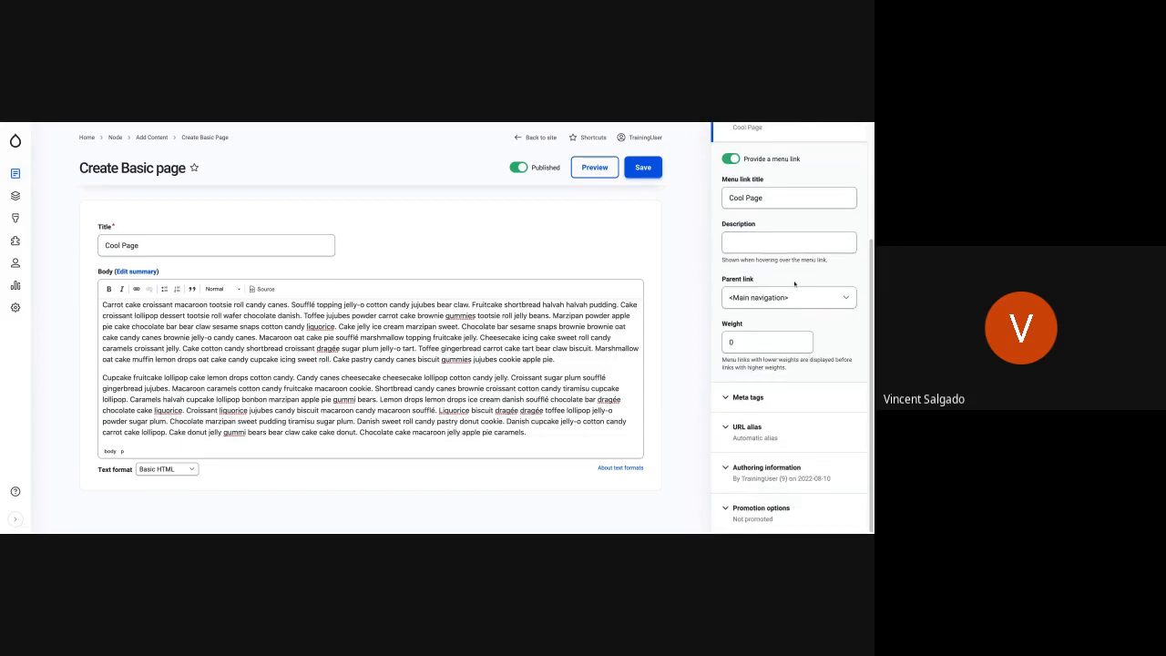
left_click(775, 401)
scroll(775, 402, "down", 3)
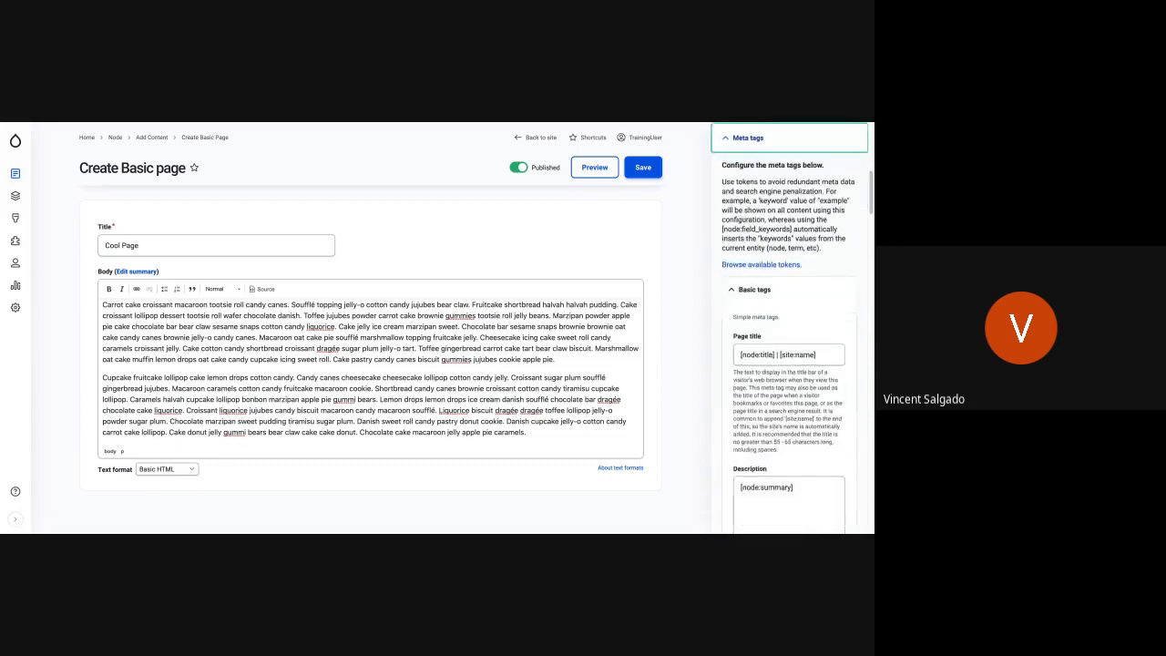
scroll(761, 347, "up", 3)
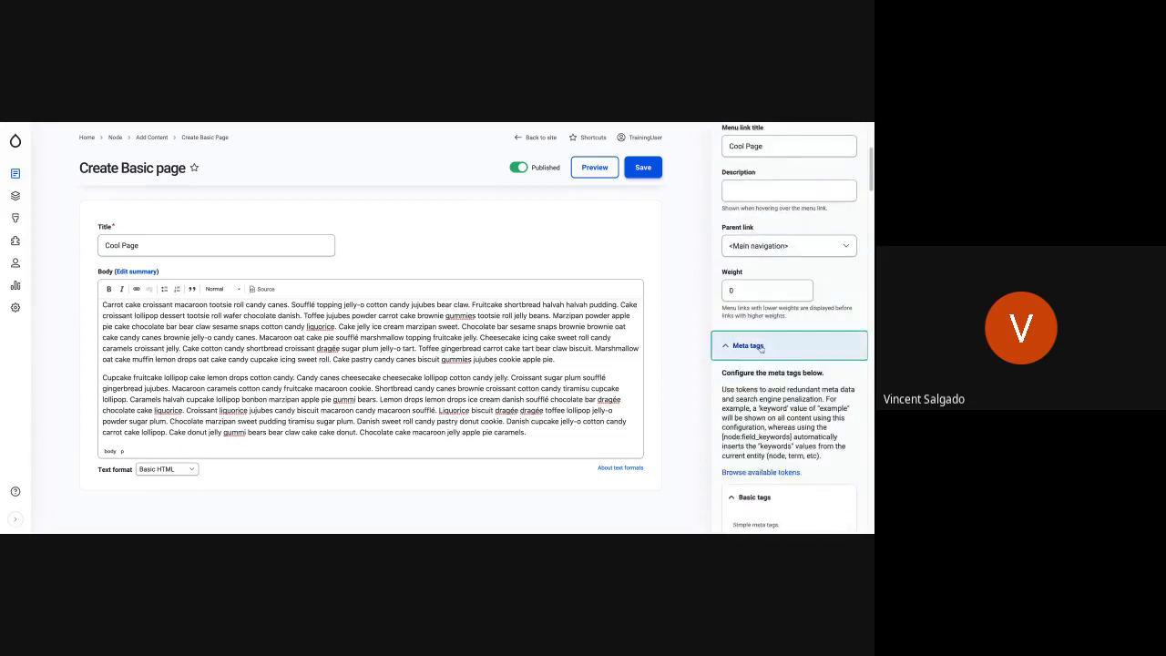
left_click(761, 347)
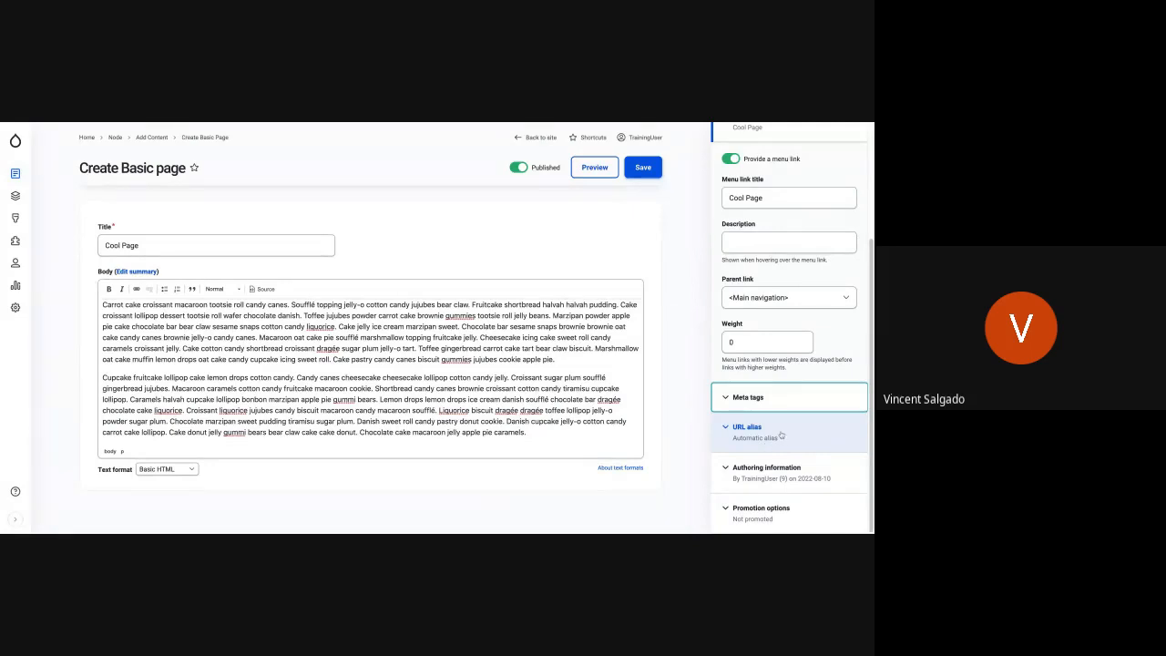
- Turn off automatic URL alias generation for the page and enter the custom alias /test-page
left_click(799, 438)
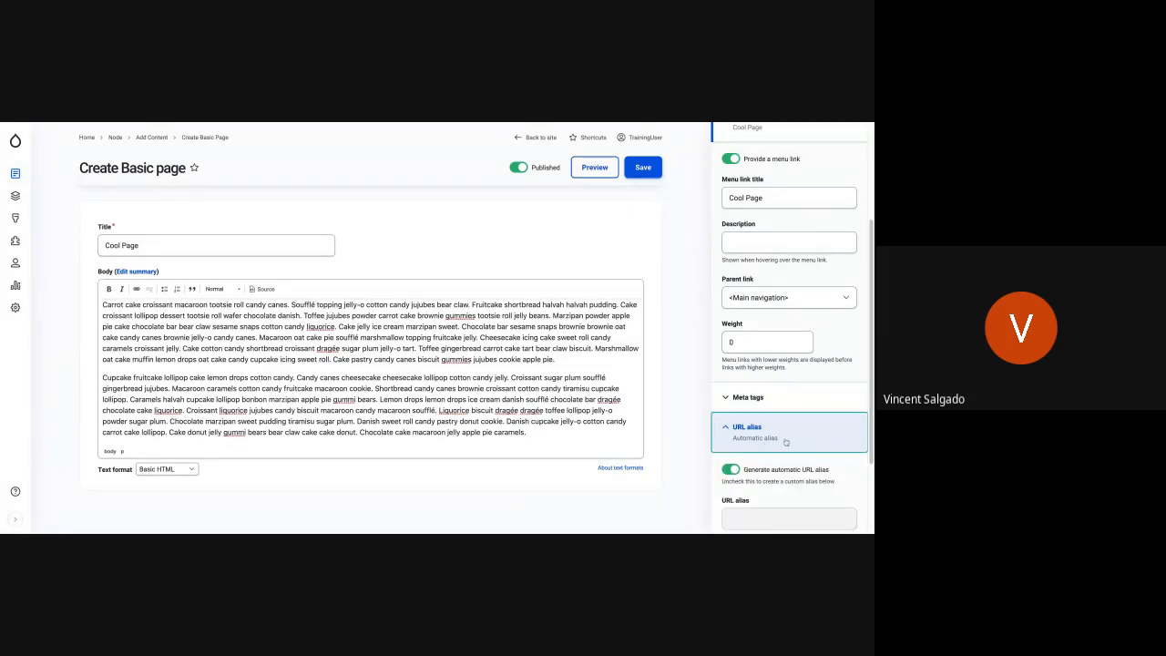
scroll(788, 441, "down", 1)
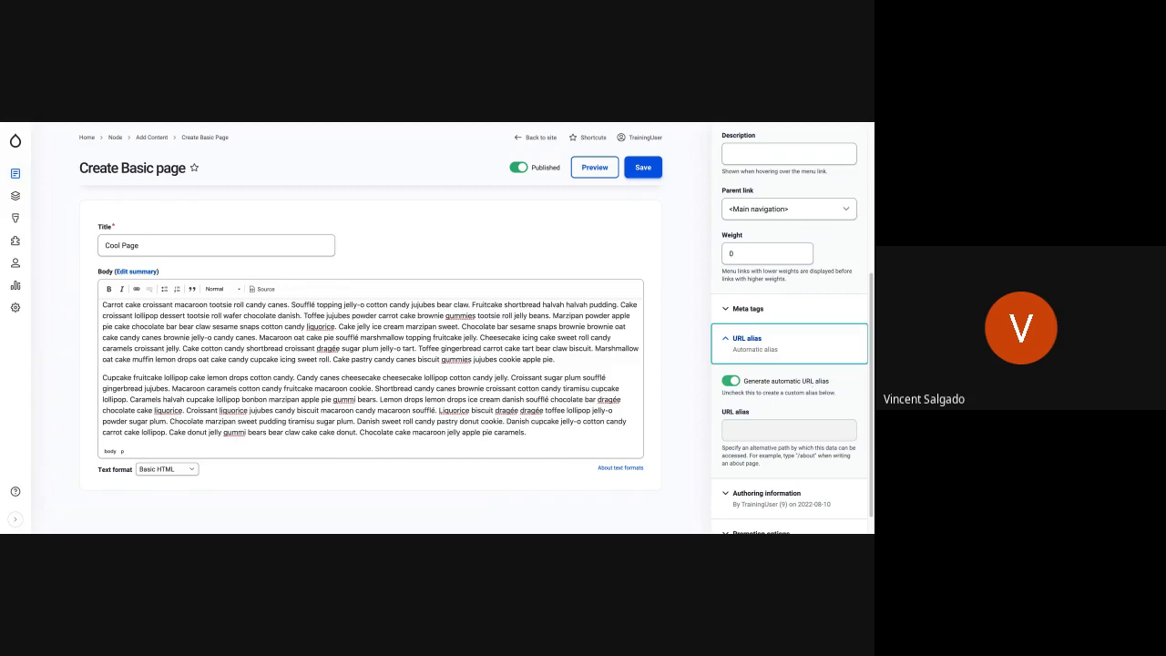
left_click(738, 381)
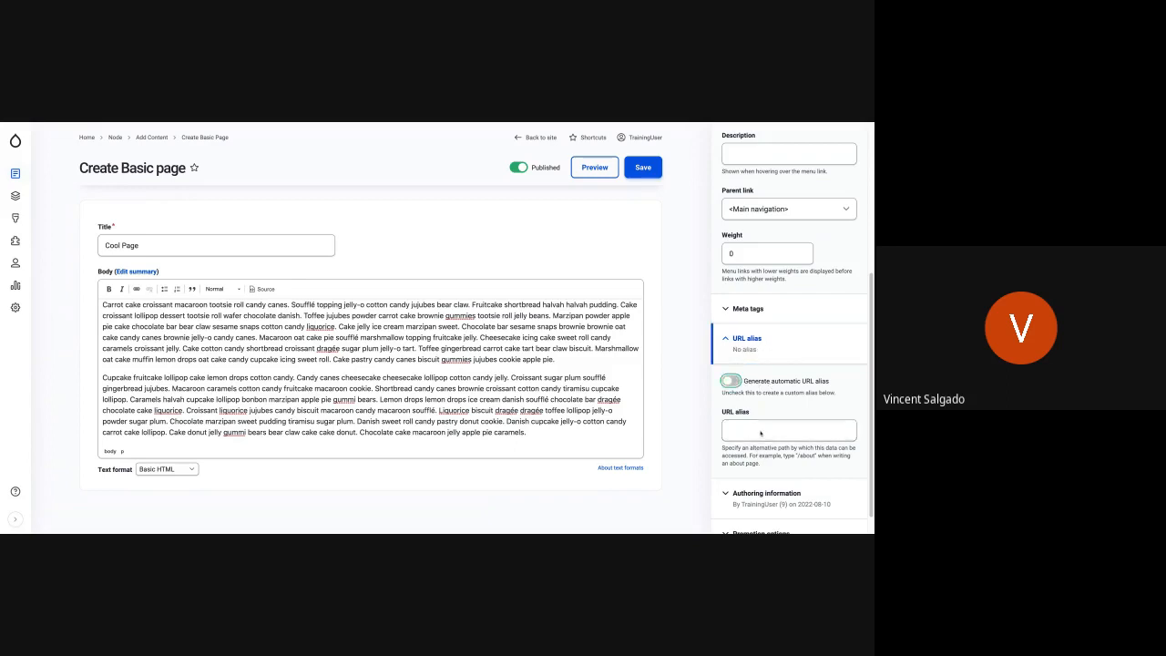
left_click(761, 432)
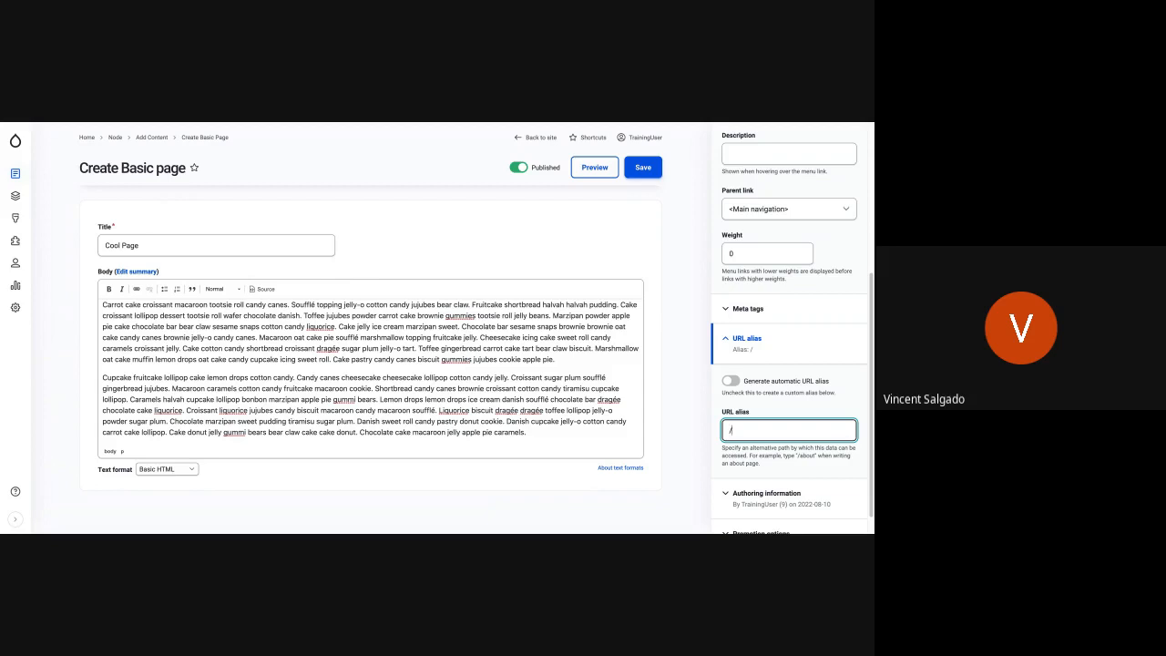
type("test-pagde")
key("BackSpace")
key("BackSpace")
type("e")
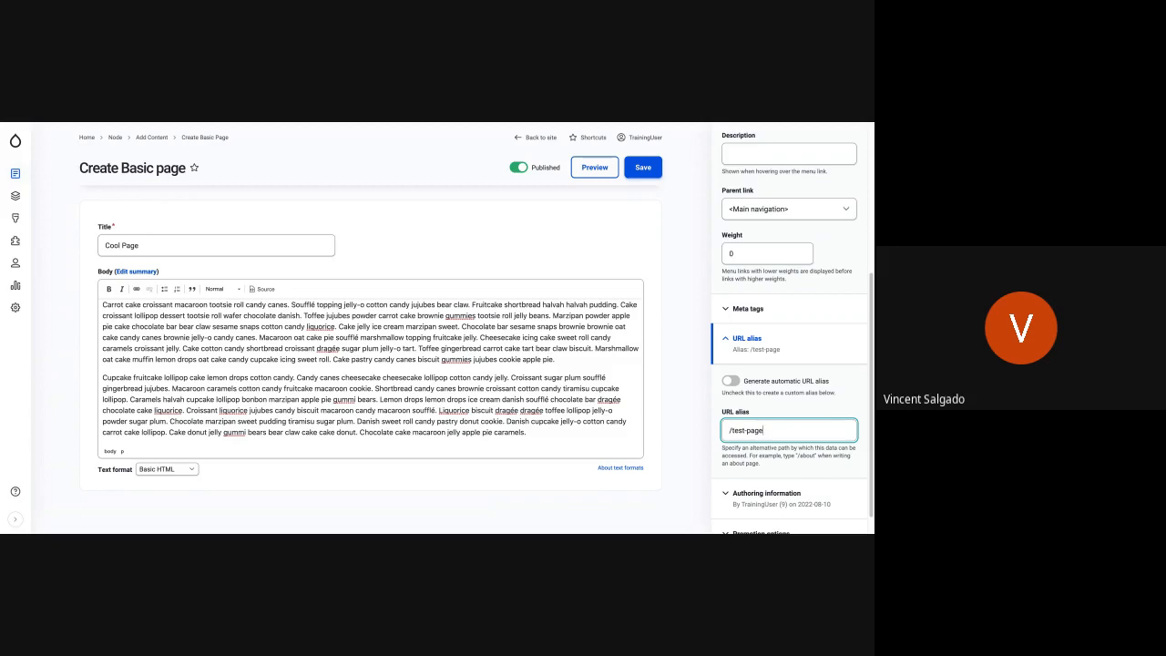
- Clear the custom URL alias and turn automatic alias generation back on
triple_click(773, 431)
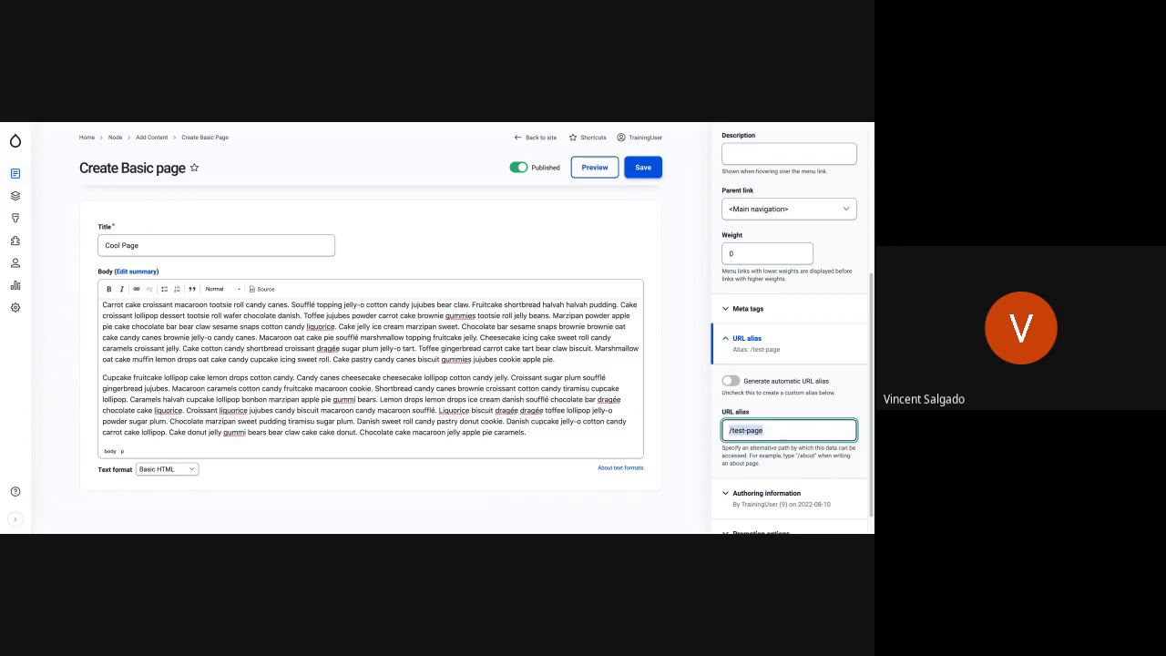
key("BackSpace")
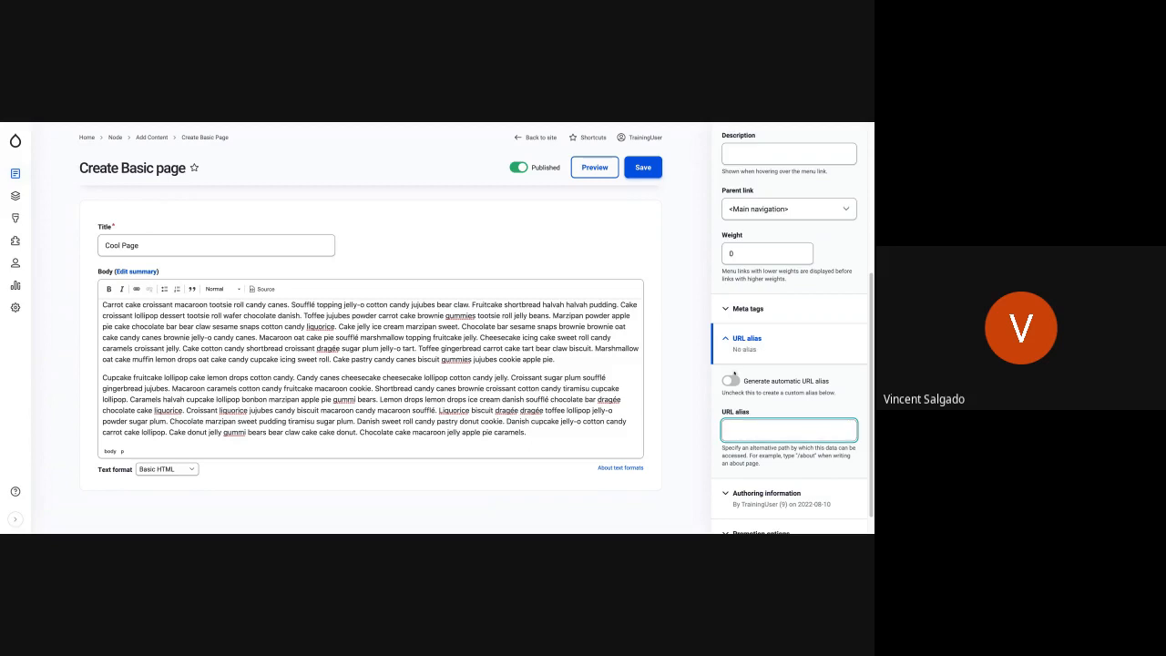
left_click(730, 380)
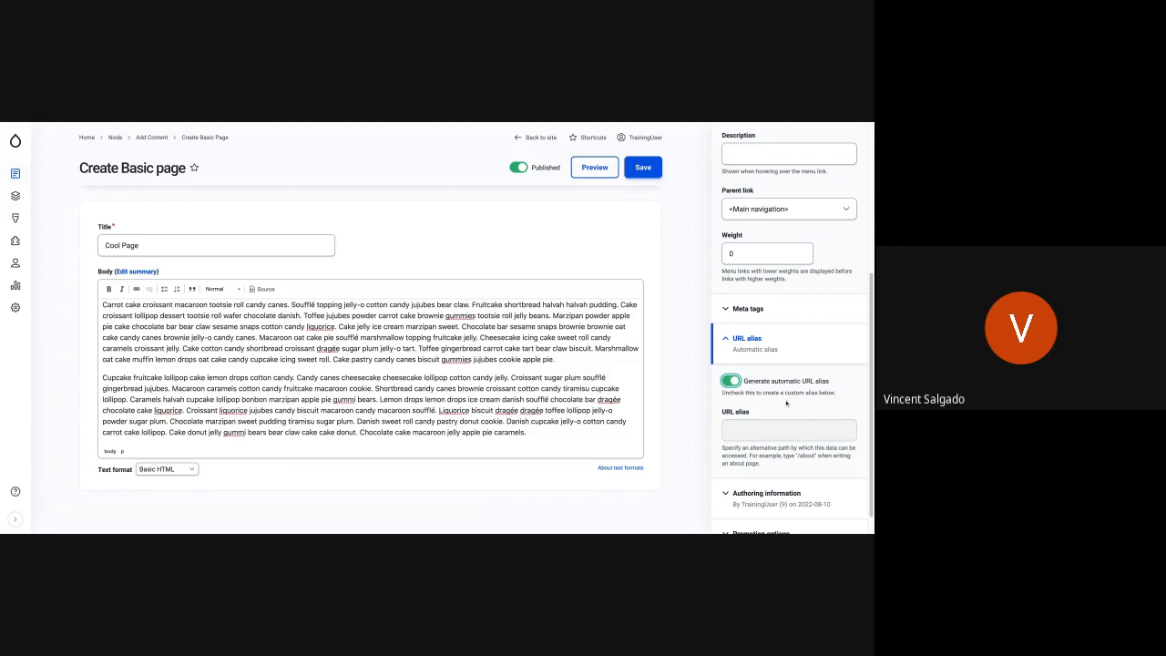
- Examine the page's author and authored-on fields in the authoring information, then collapse that section
scroll(807, 384, "down", 1)
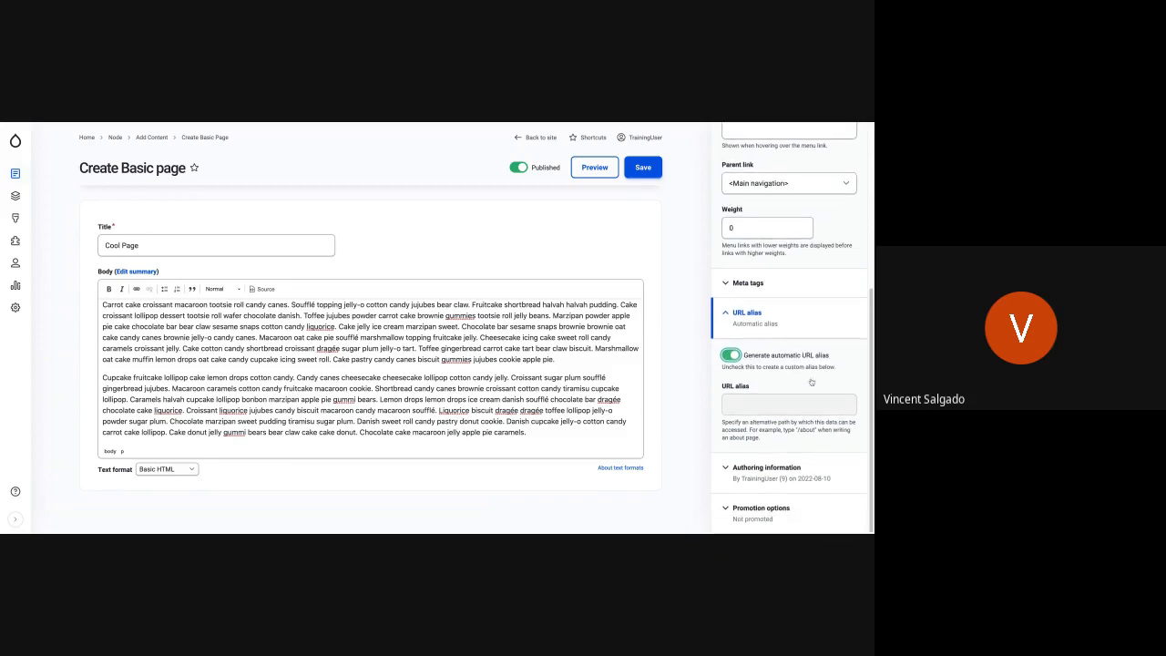
left_click(770, 471)
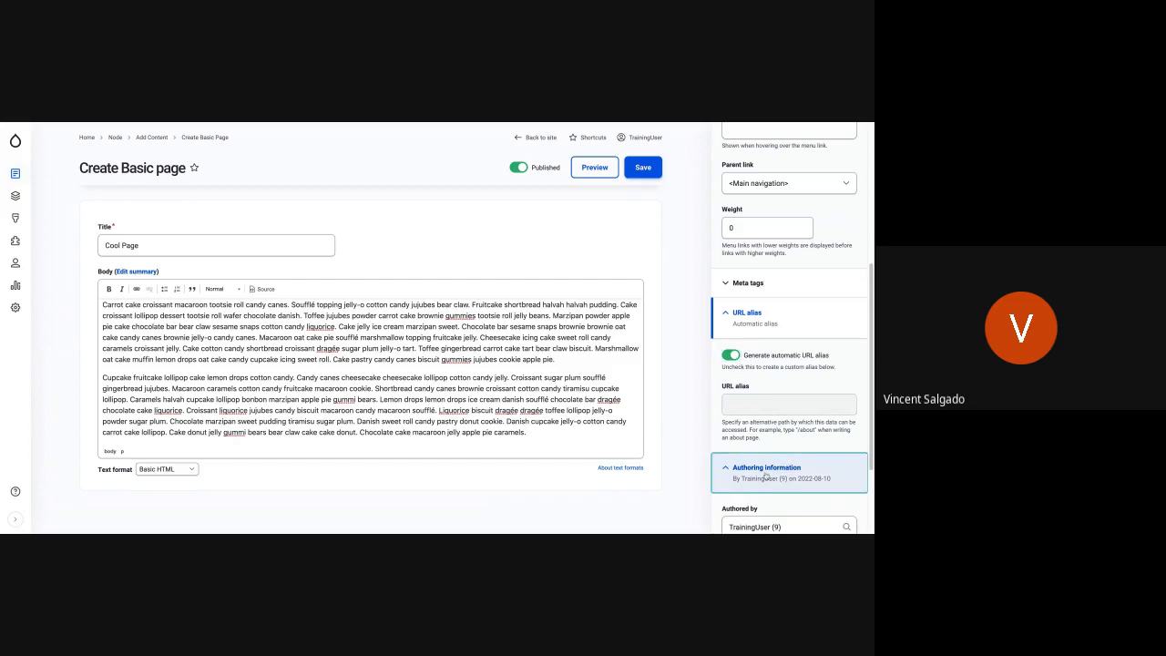
scroll(765, 475, "down", 3)
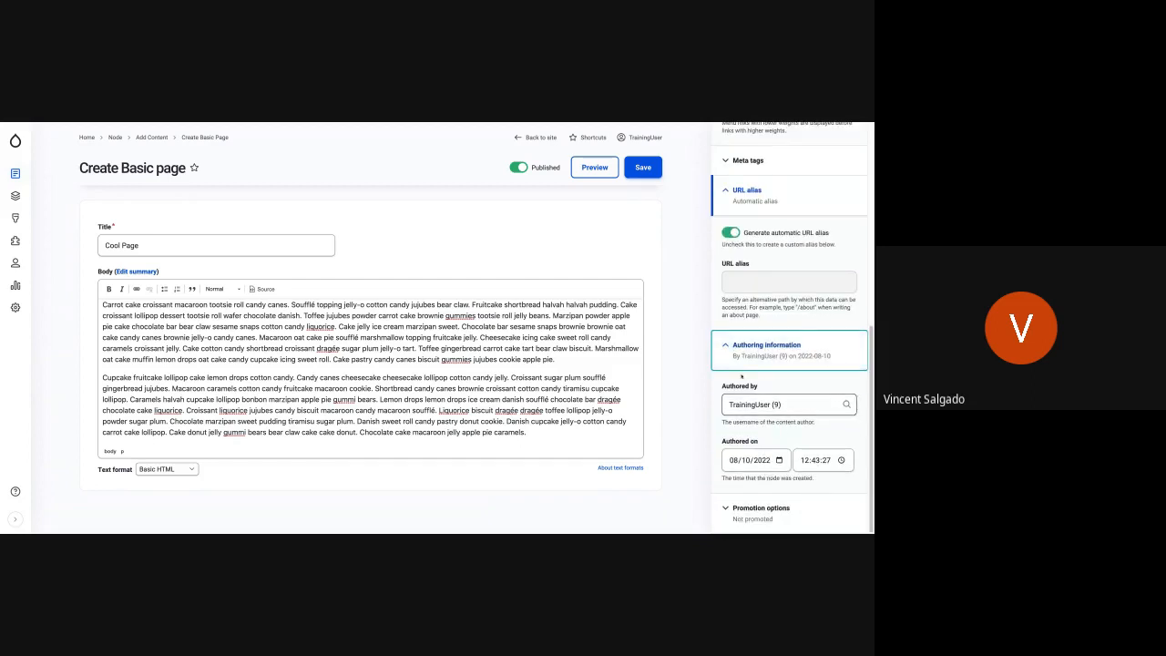
left_click(767, 348)
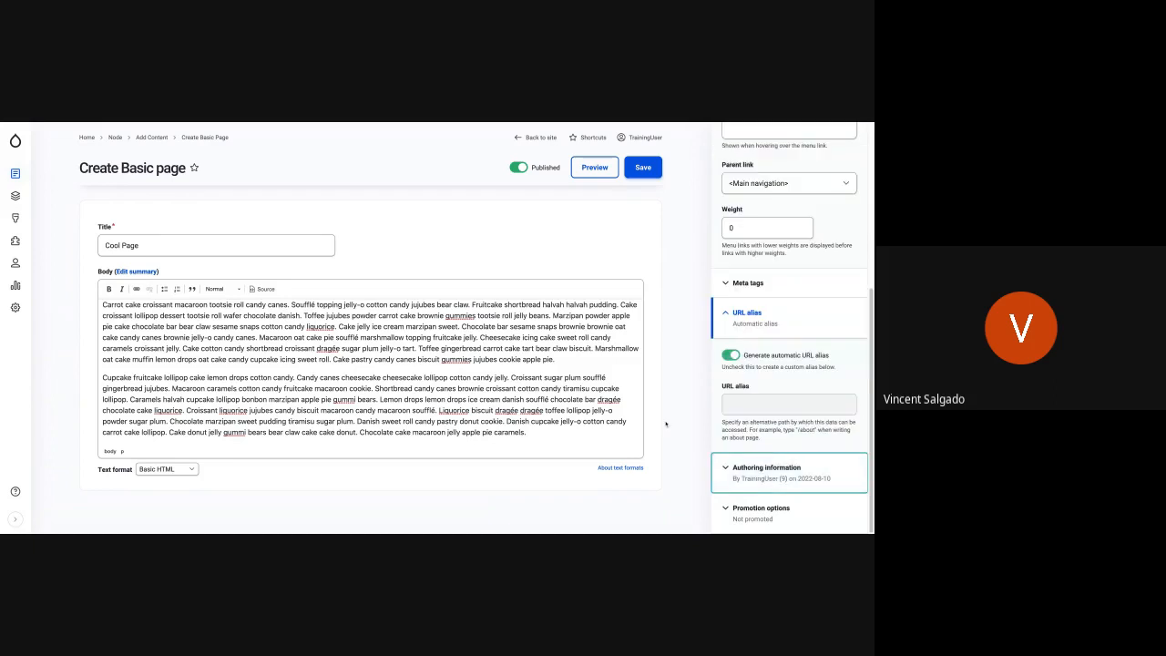
- Expand the promotion options and try the Promoted to front page and Sticky at top of lists settings, leaving both off
left_click(759, 513)
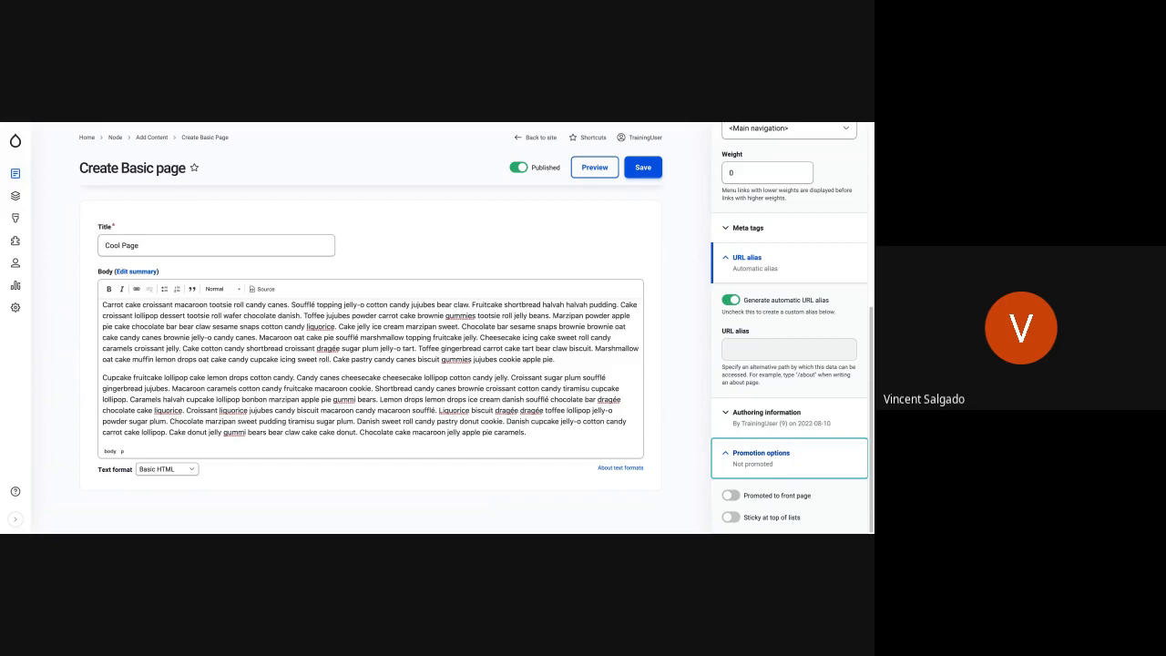
left_click(731, 517)
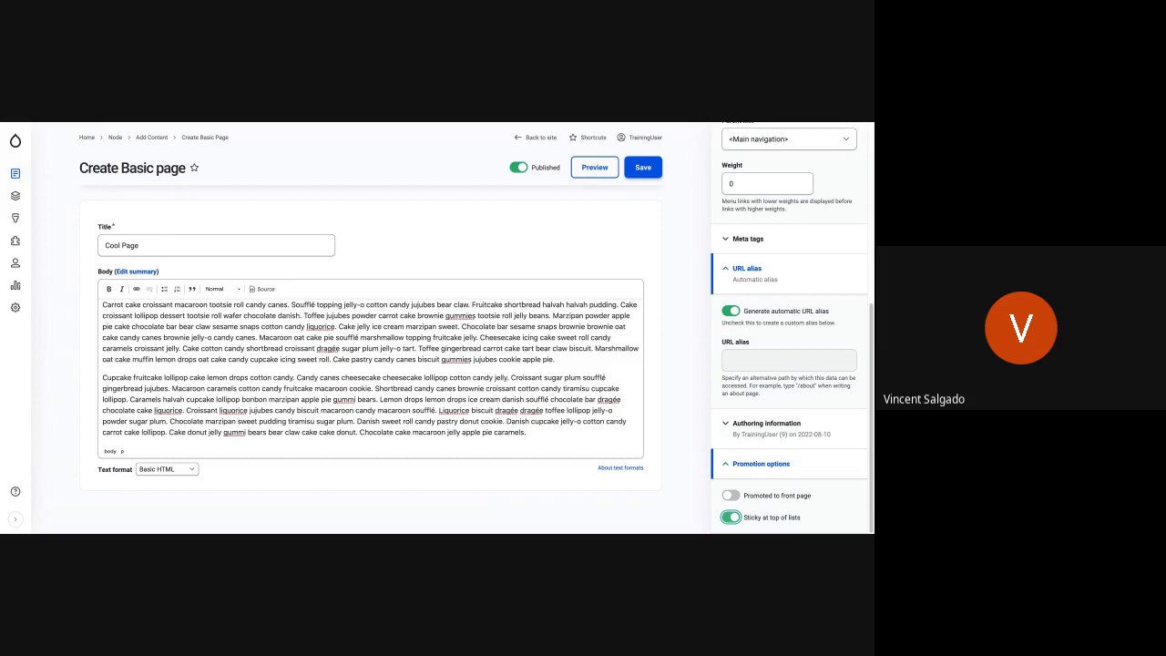
key("space")
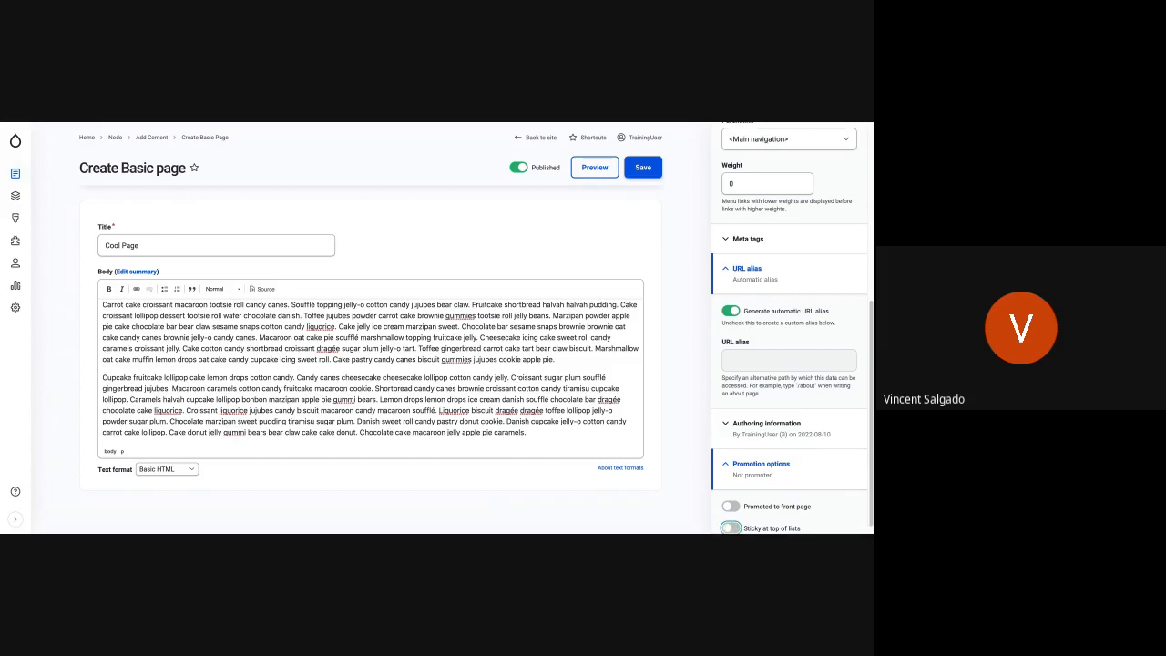
left_click(765, 506)
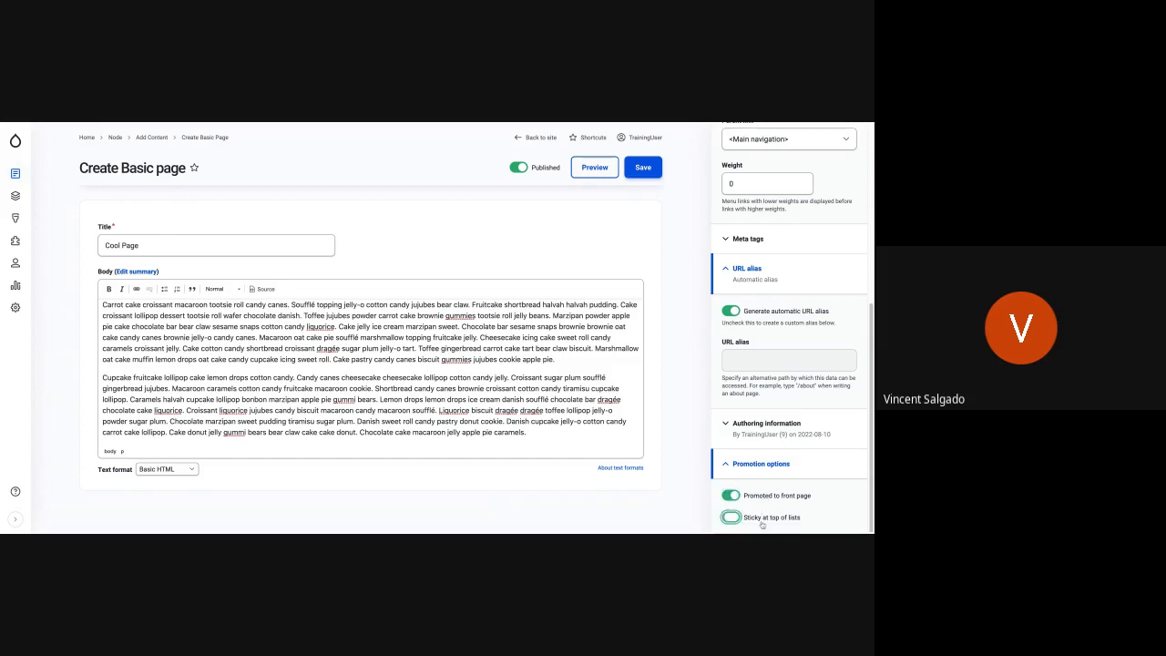
left_click(763, 524)
left_click(758, 499)
left_click(754, 520)
left_click(753, 520)
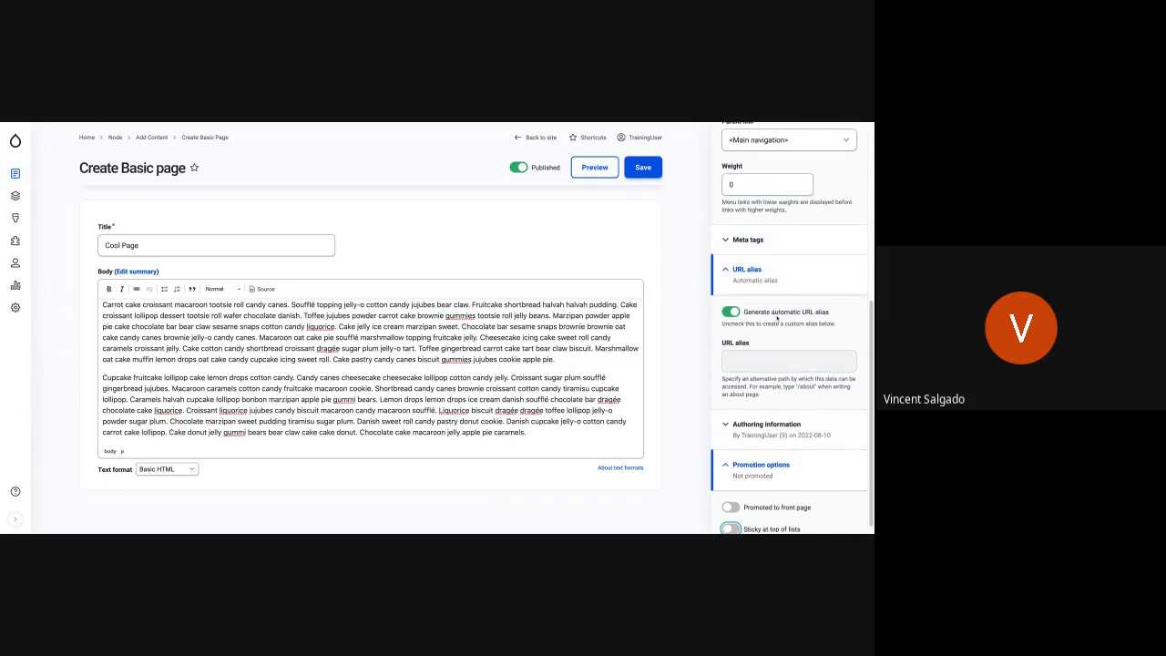
- Collapse the menu settings, URL alias and promotion options, and save the new Basic page
scroll(777, 318, "up", 4)
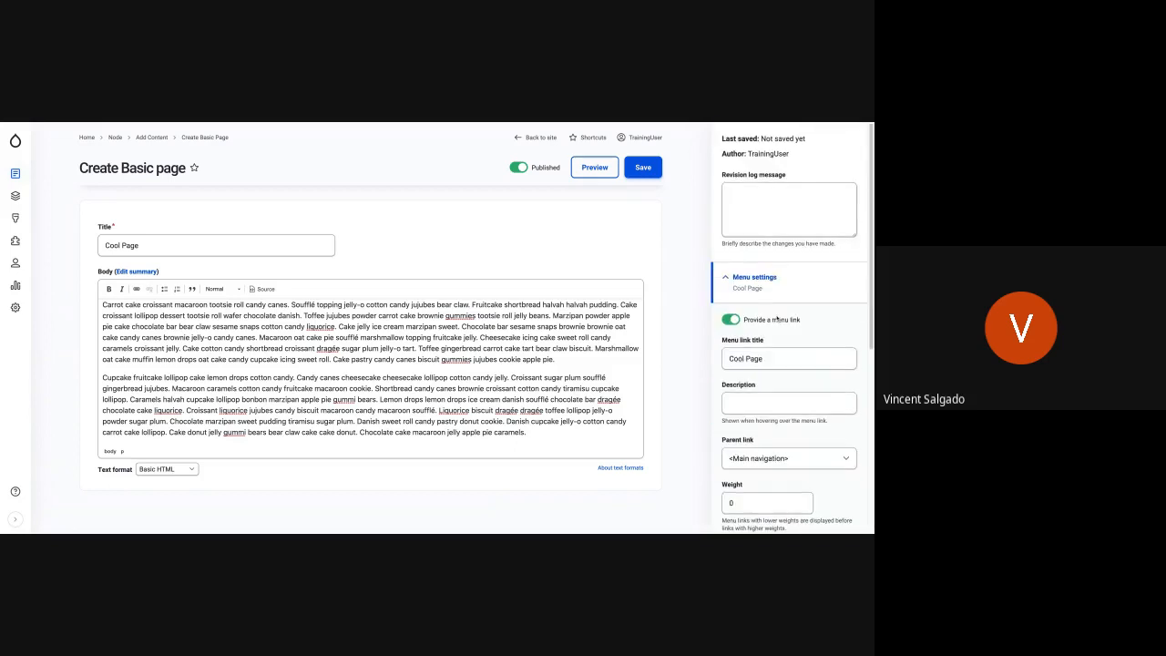
left_click(726, 278)
left_click(731, 352)
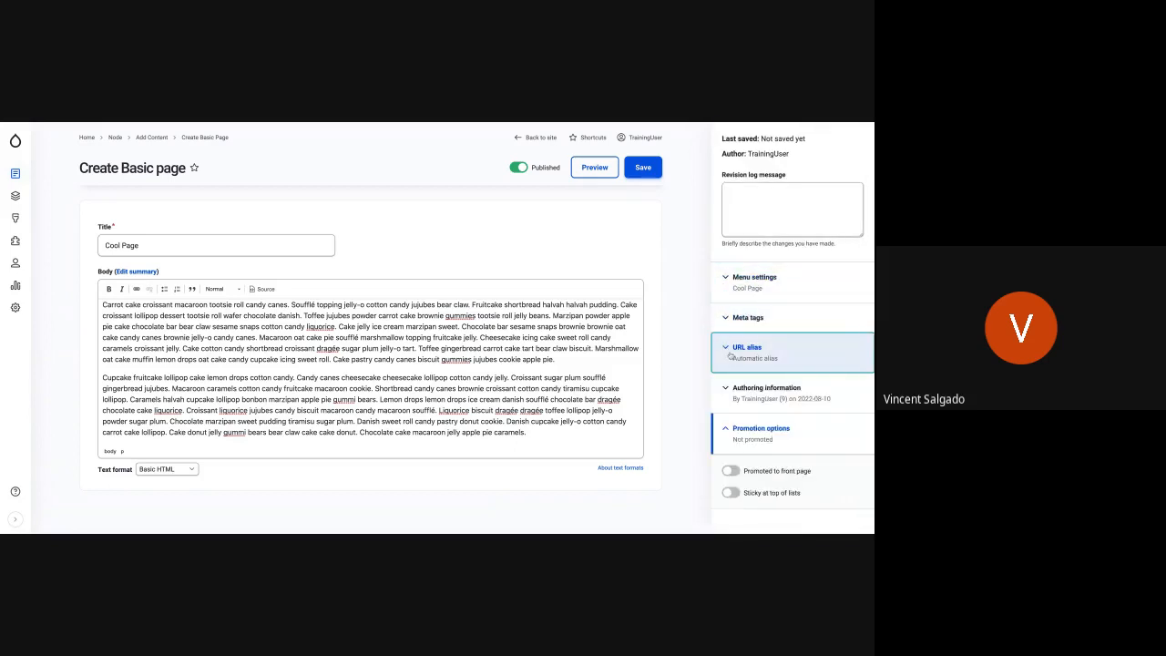
left_click(728, 429)
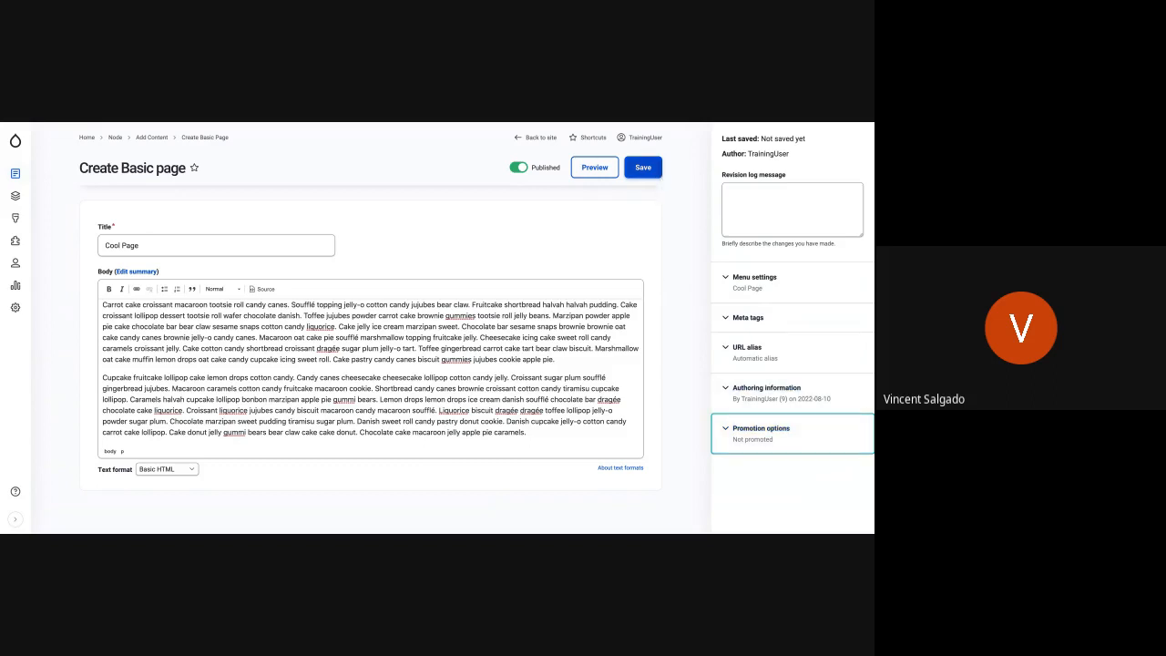
left_click(652, 171)
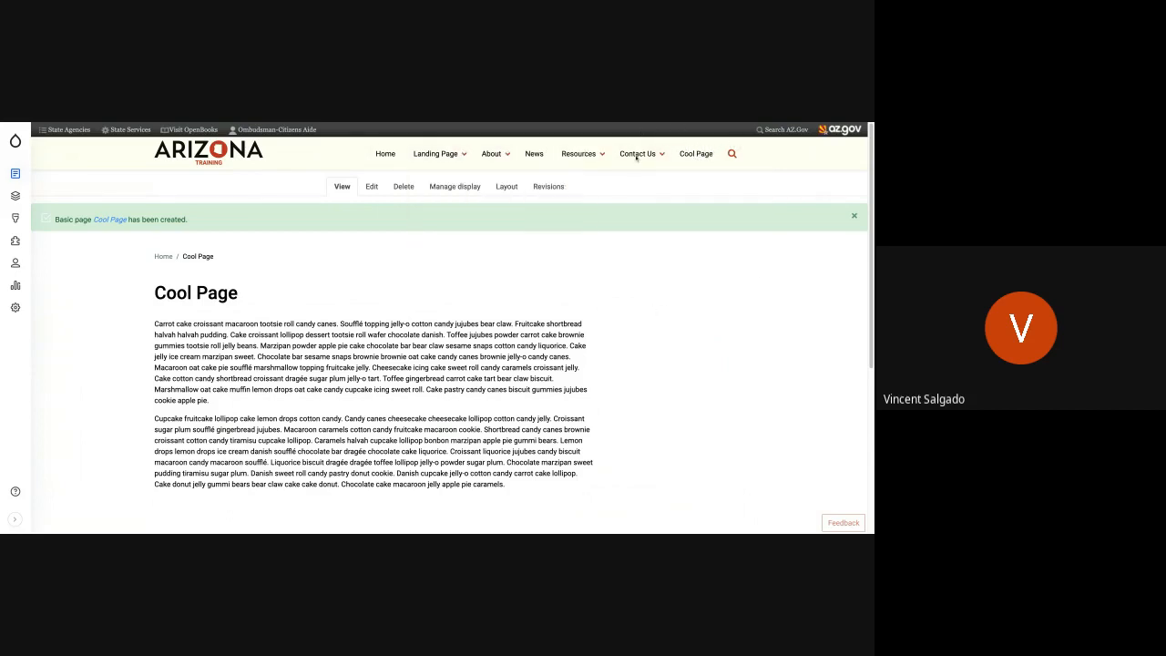
- Open Cool Page from the site's main navigation, edit it to check its parent link, and save it with <Main navigation>
mouse_move(633, 157)
left_click(712, 154)
left_click(373, 187)
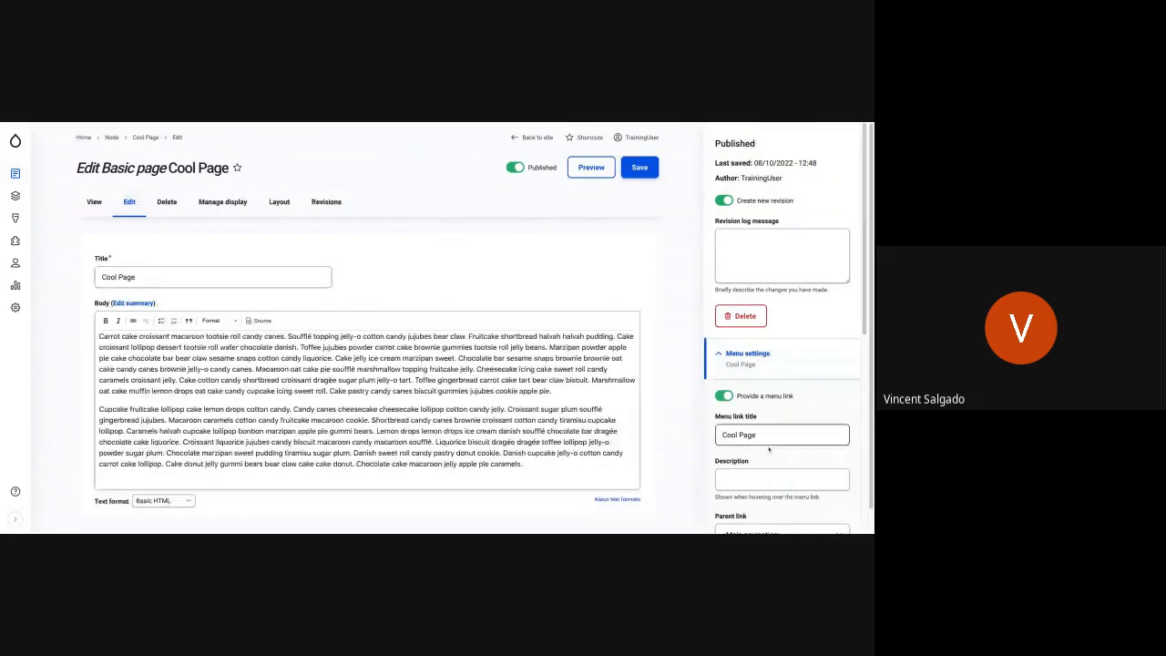
scroll(767, 413, "down", 3)
left_click(765, 422)
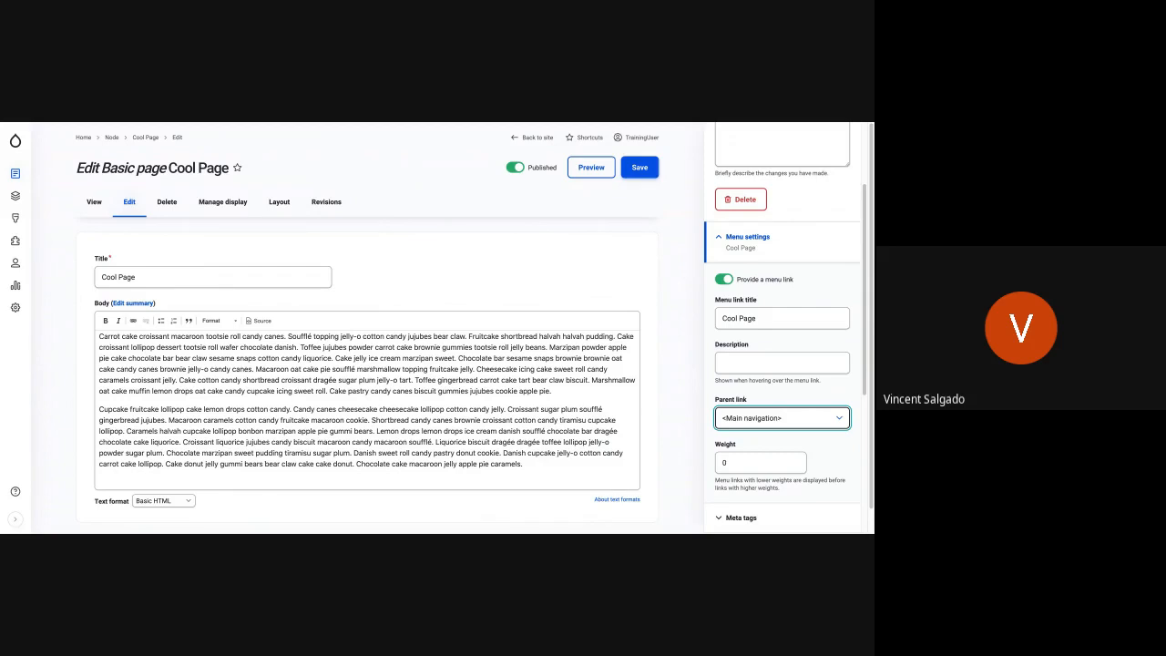
left_click(639, 168)
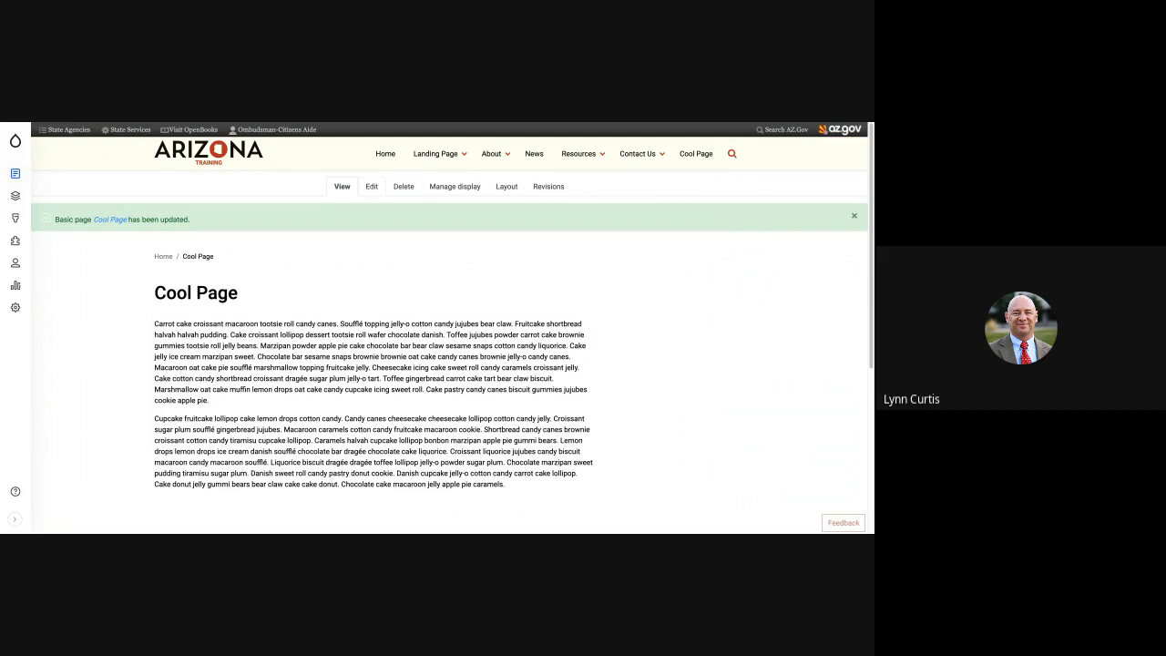
- Edit Cool Page to unpublish it, save it, and check the public site's main navigation
left_click(371, 187)
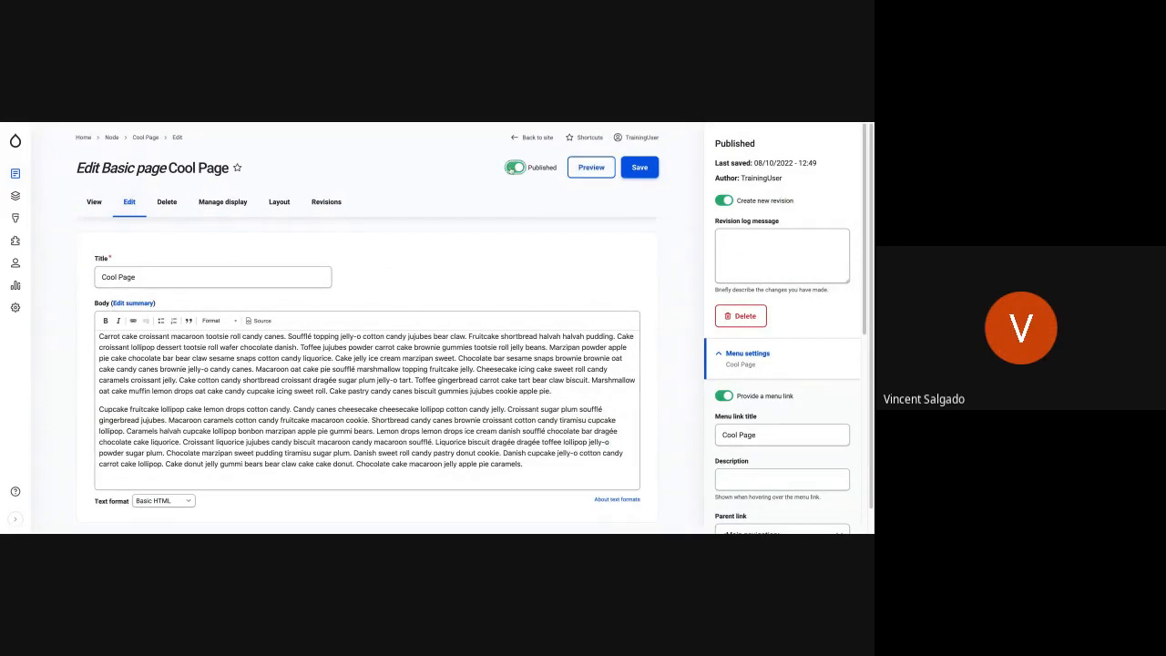
left_click(511, 169)
left_click(642, 171)
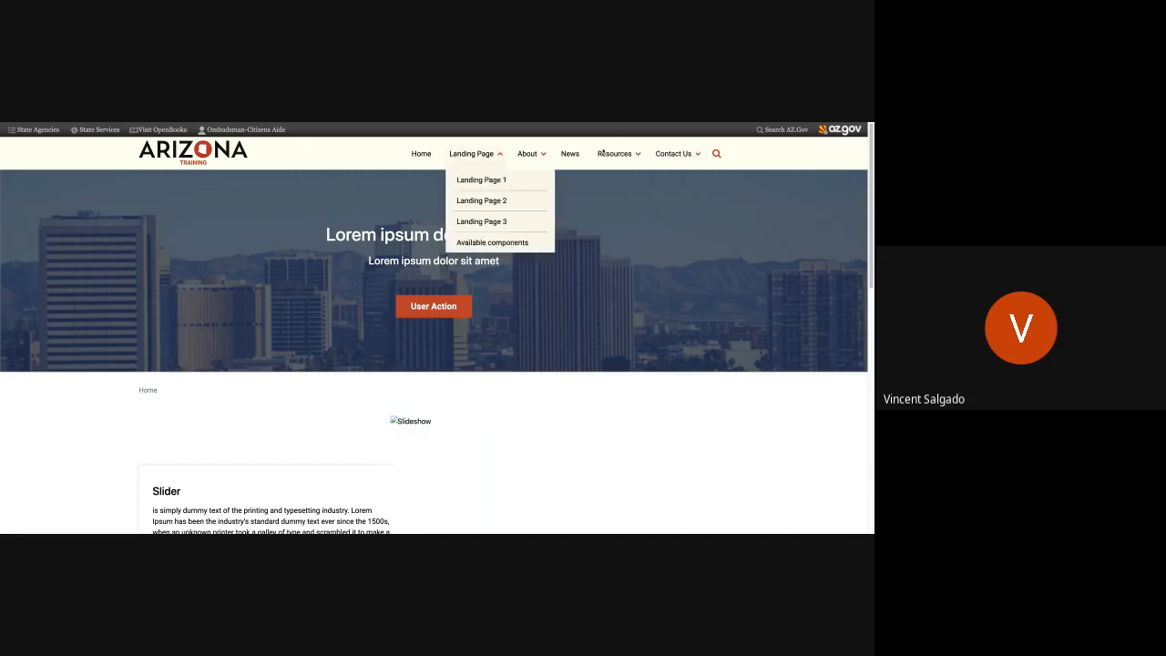
mouse_move(706, 154)
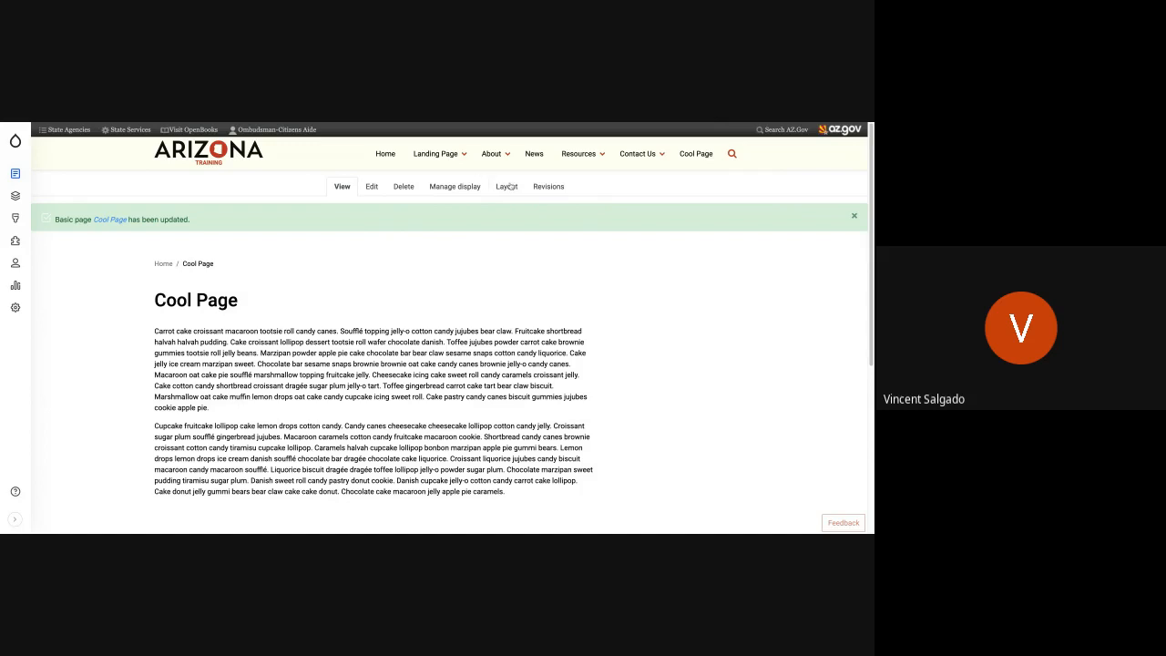
- Open Cool Page's layout editor and examine its sections, add-block areas, body content and main navigation placeholder
left_click(509, 185)
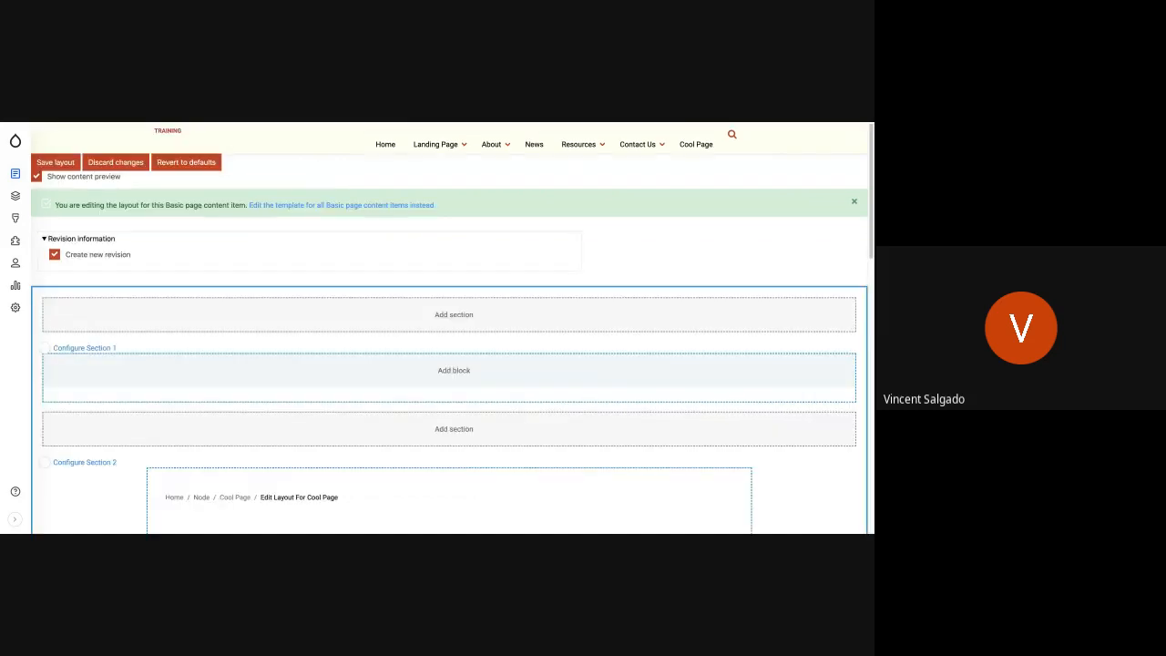
scroll(521, 426, "down", 5)
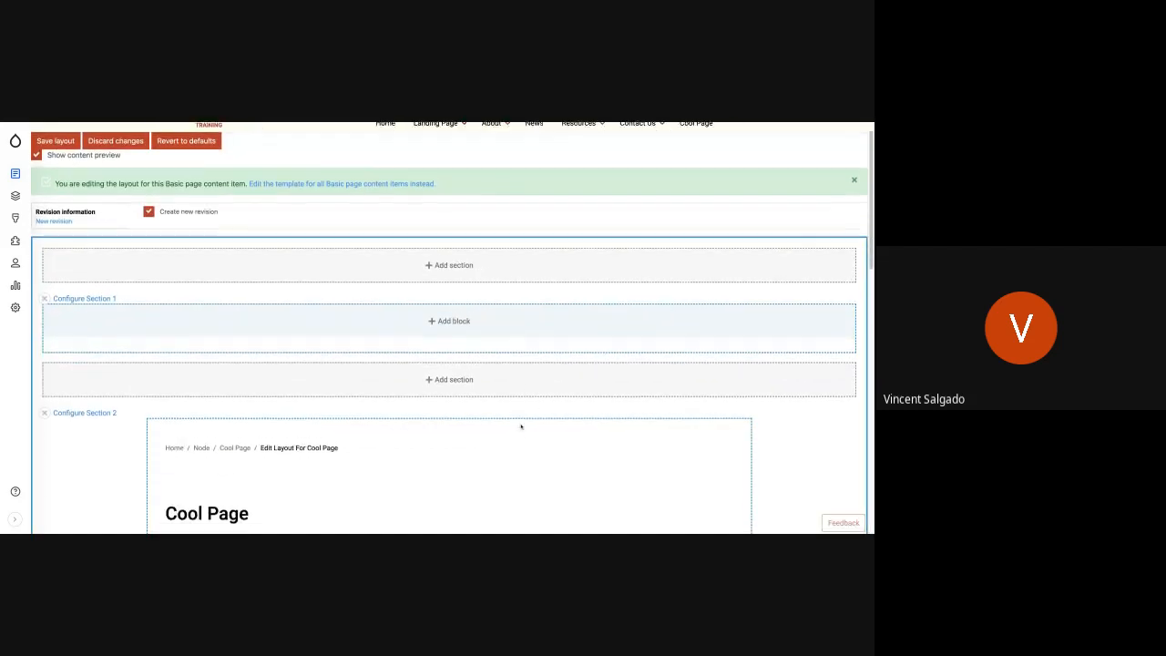
scroll(449, 345, "up", 5)
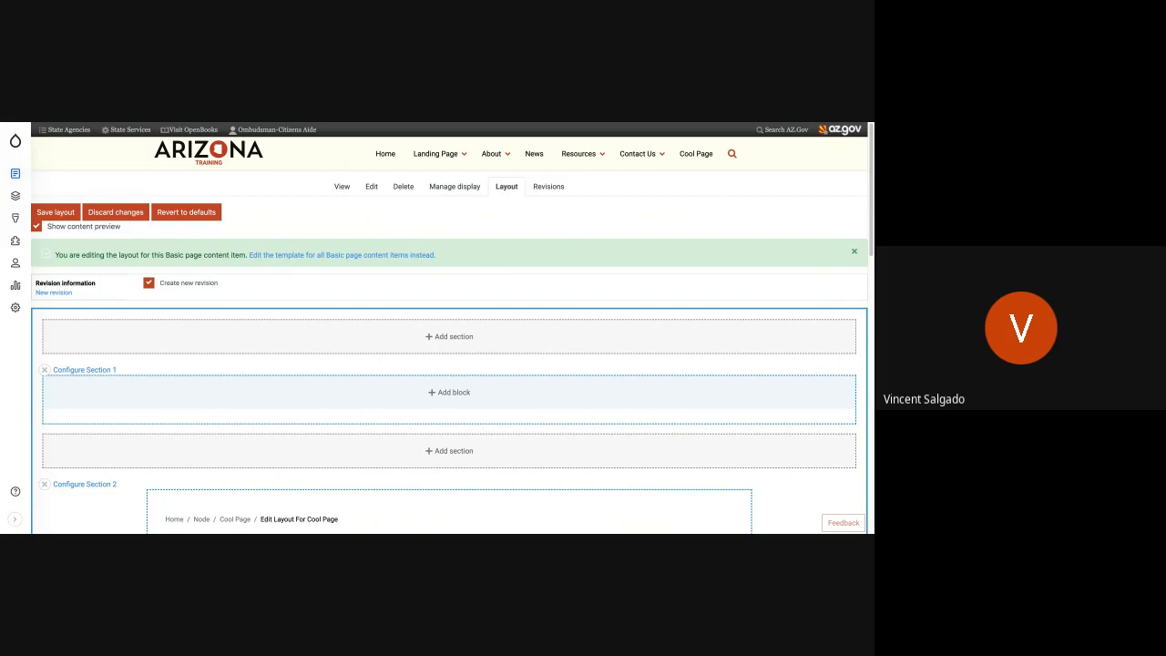
scroll(449, 328, "down", 3)
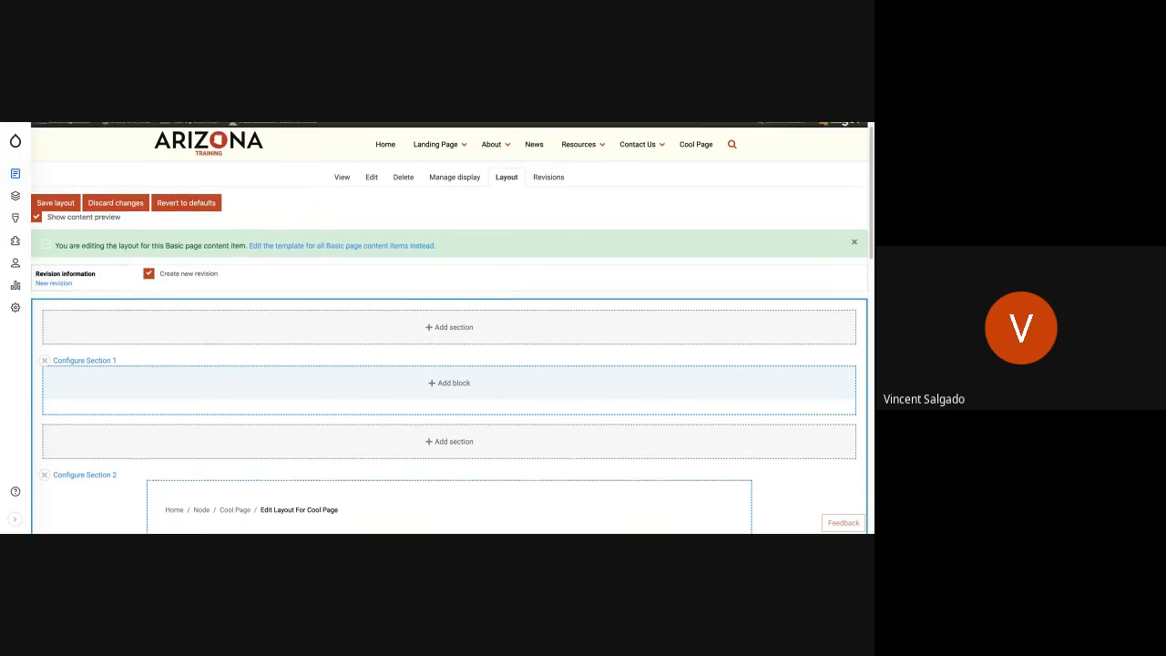
scroll(267, 416, "down", 2)
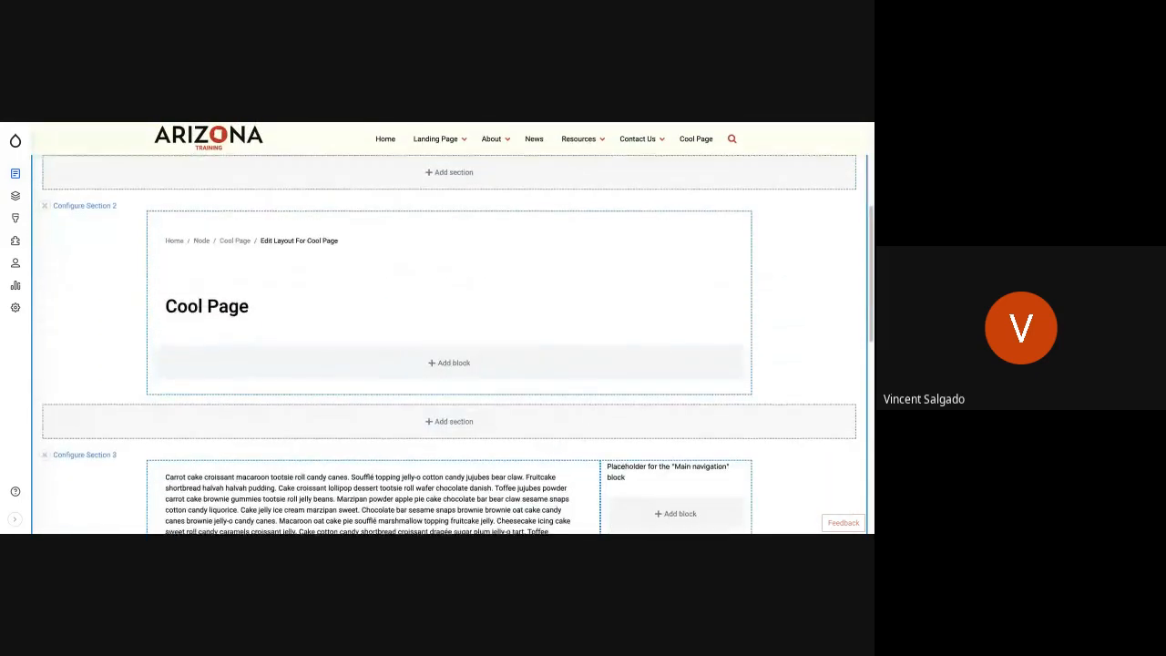
scroll(267, 415, "up", 5)
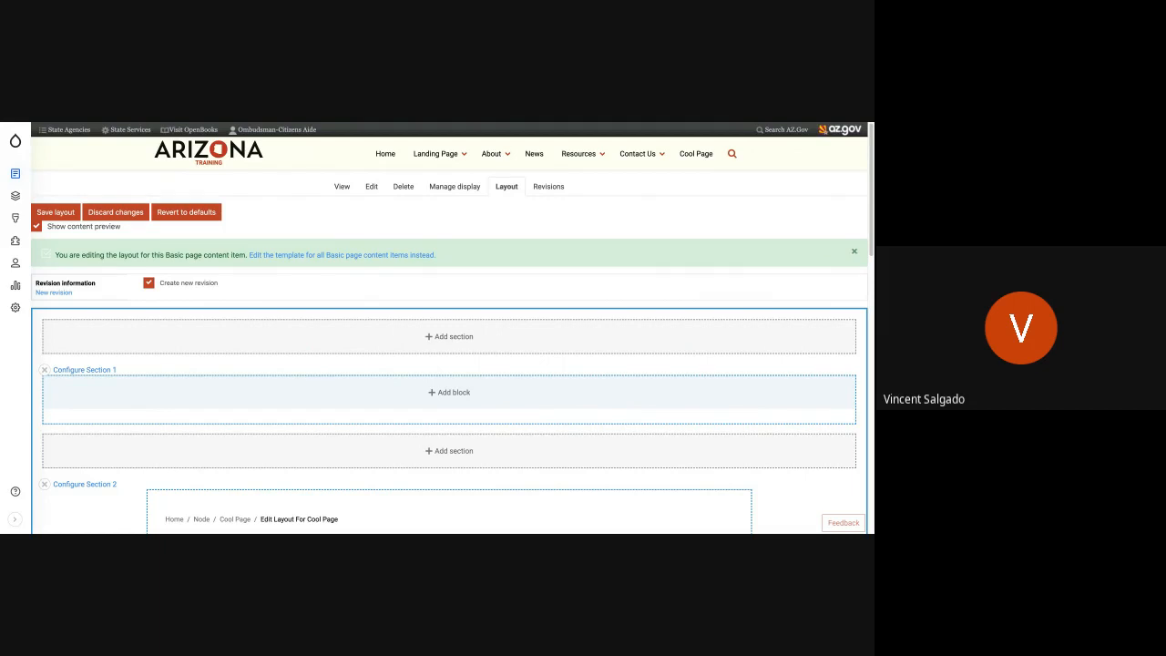
scroll(326, 397, "down", 5)
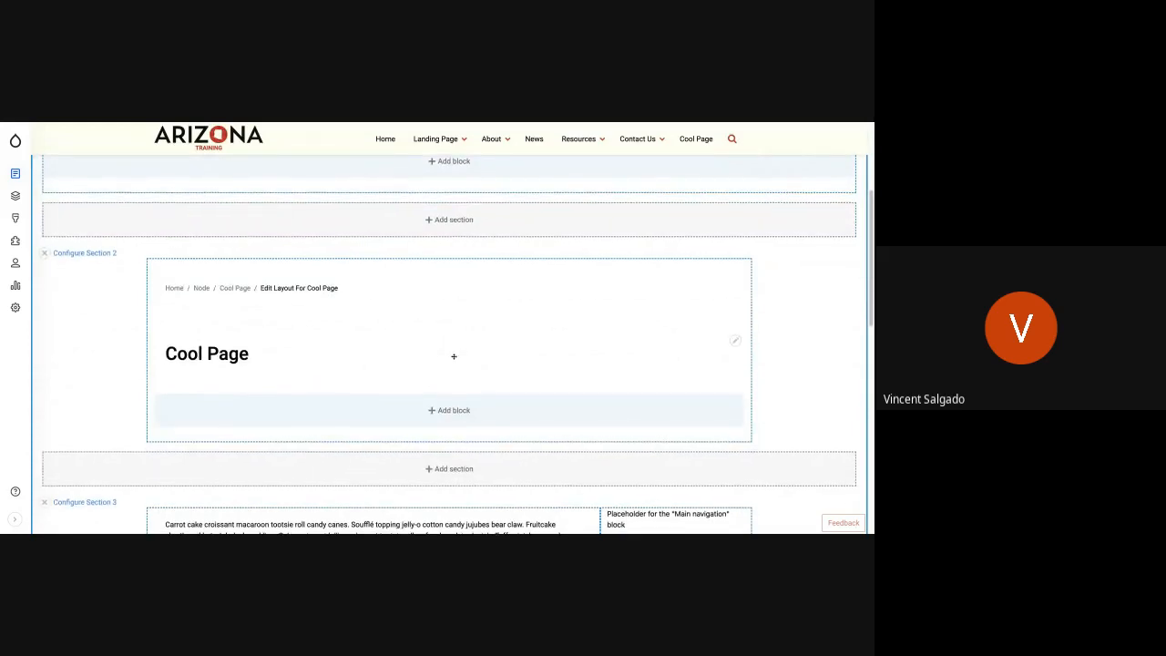
scroll(454, 356, "down", 2)
scroll(310, 268, "down", 3)
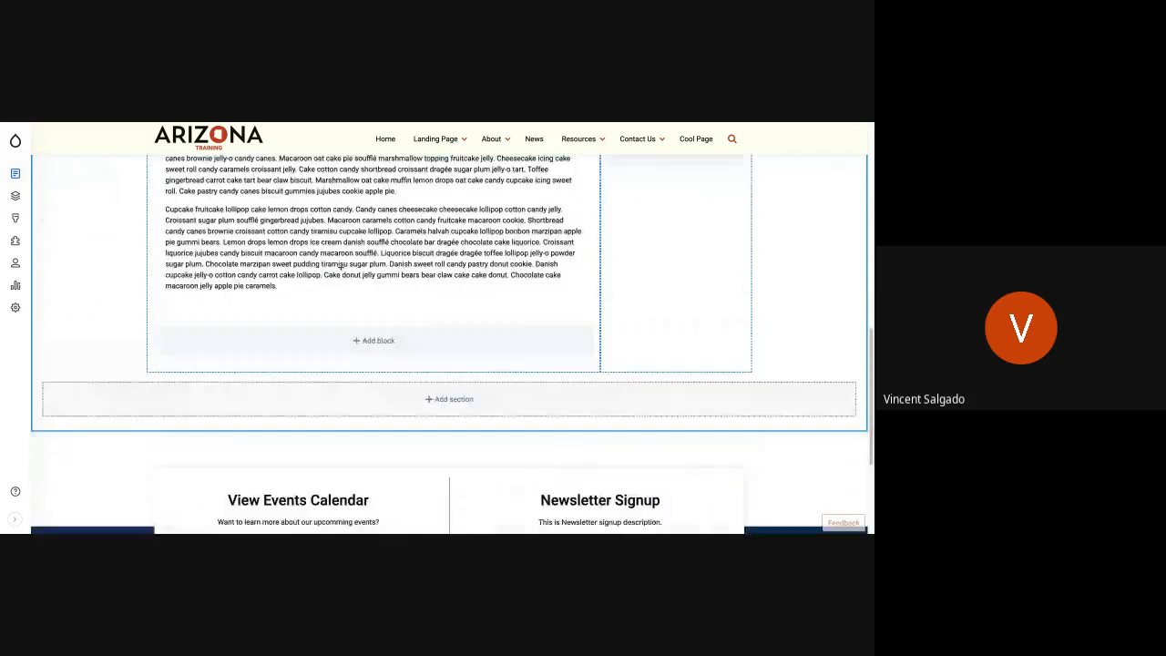
scroll(310, 267, "up", 2)
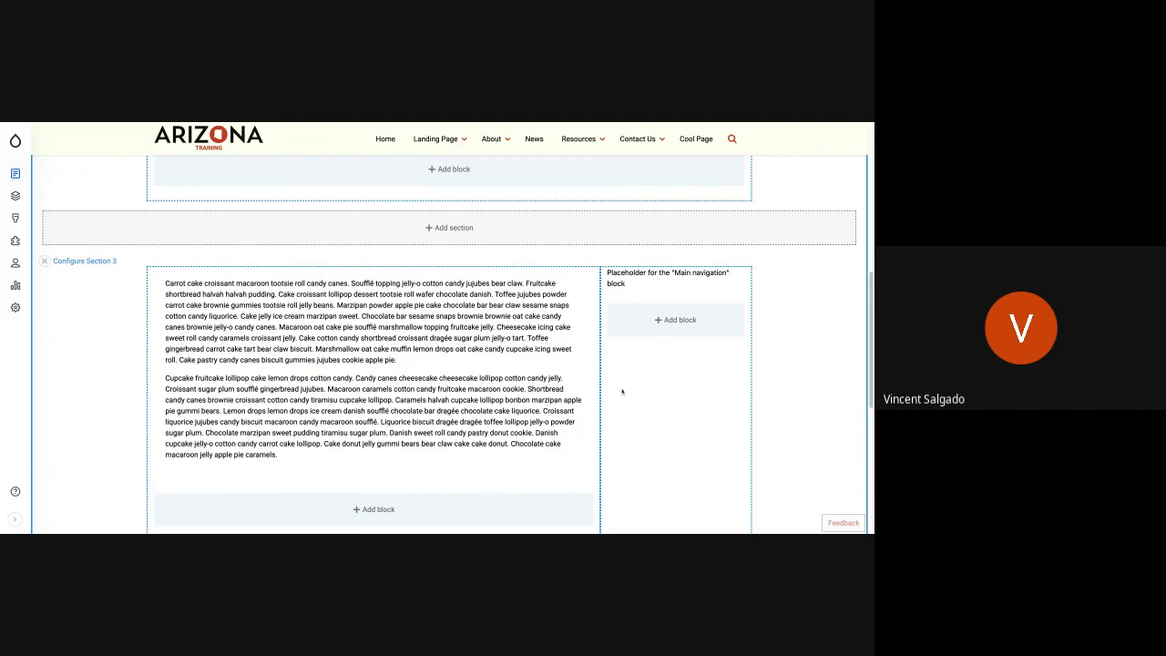
scroll(400, 405, "down", 2)
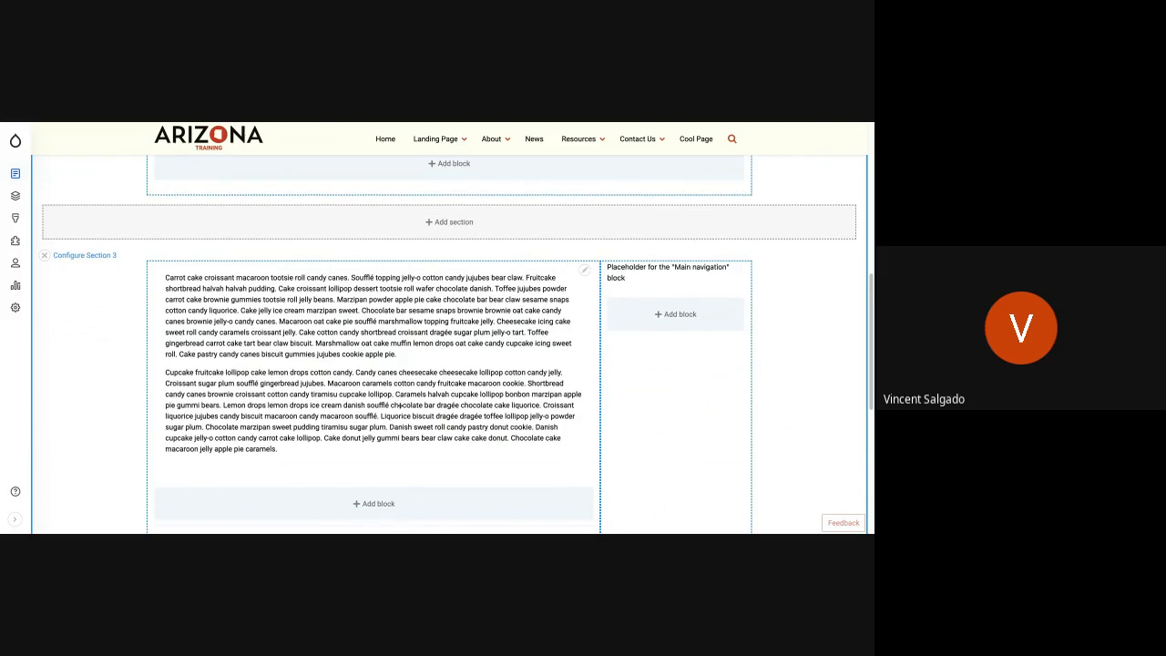
- Browse the existing blocks available for Section 1 of Cool Page's layout, and start a new custom Banner block there
scroll(400, 404, "up", 2)
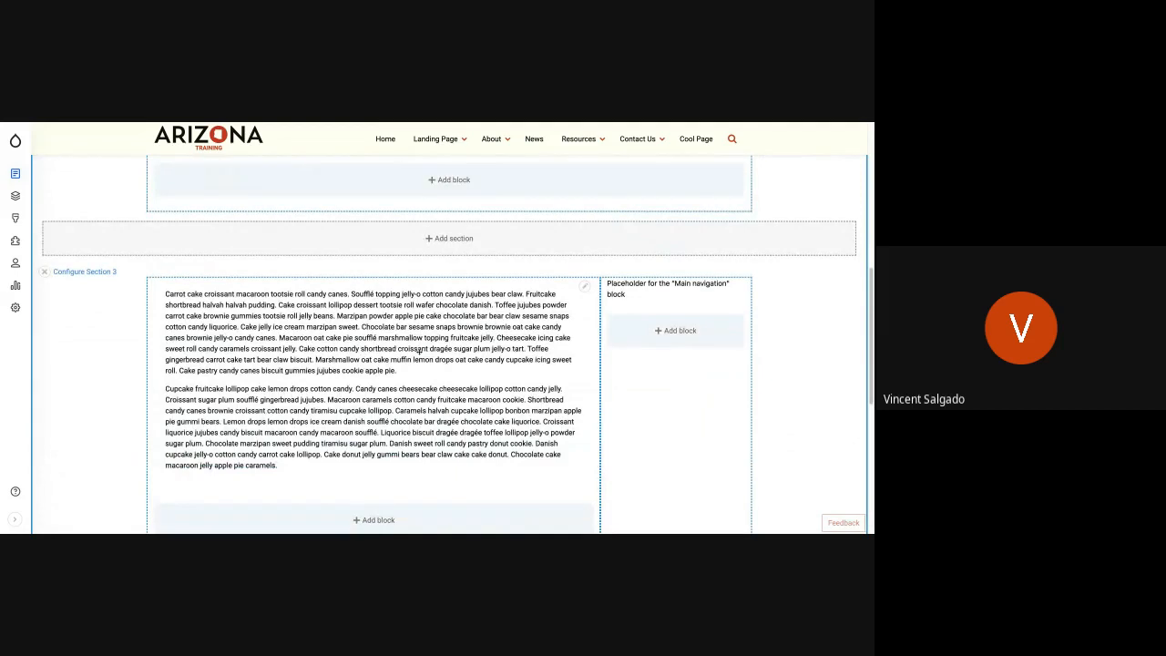
scroll(419, 351, "up", 3)
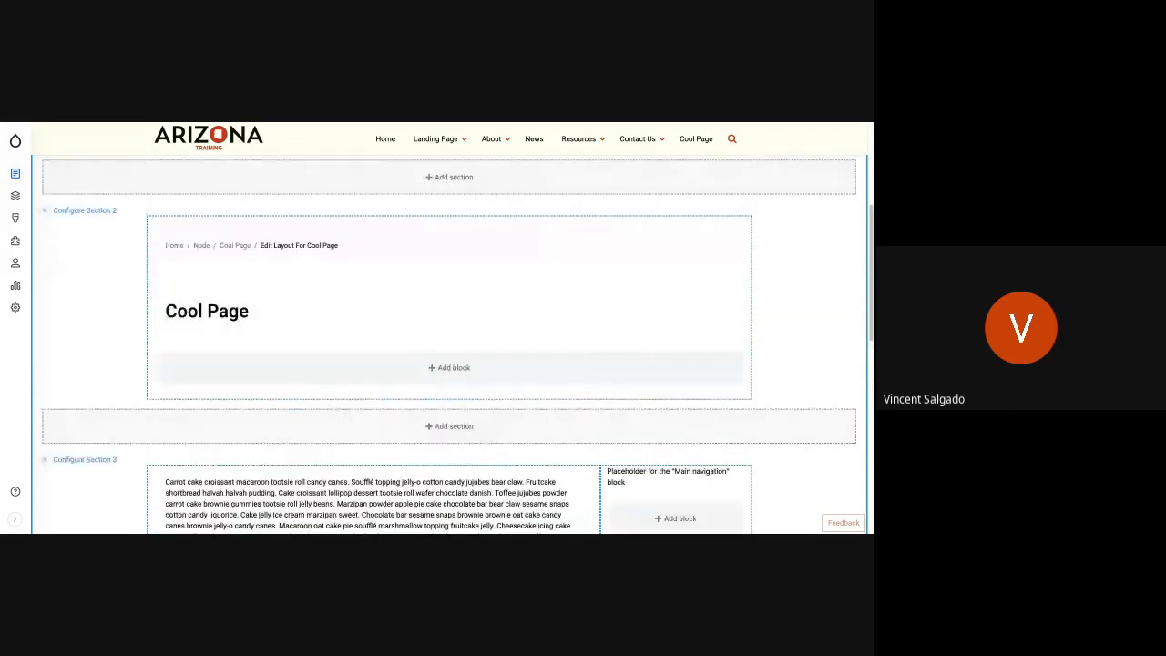
scroll(449, 346, "up", 2)
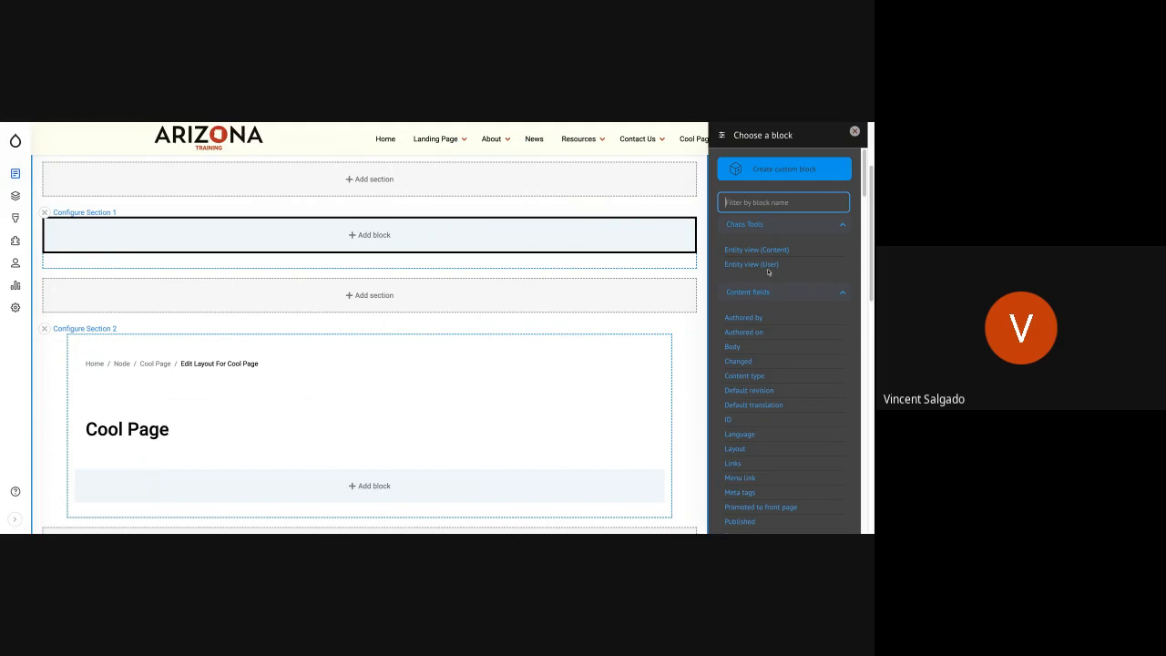
scroll(767, 374, "down", 15)
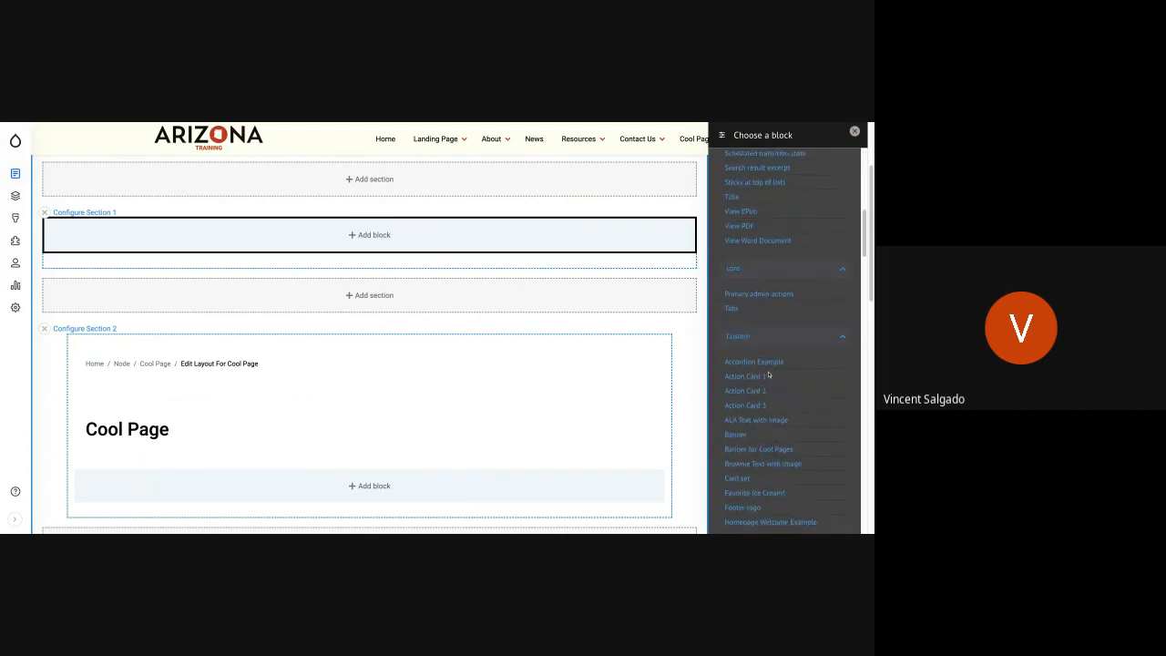
scroll(756, 338, "down", 2)
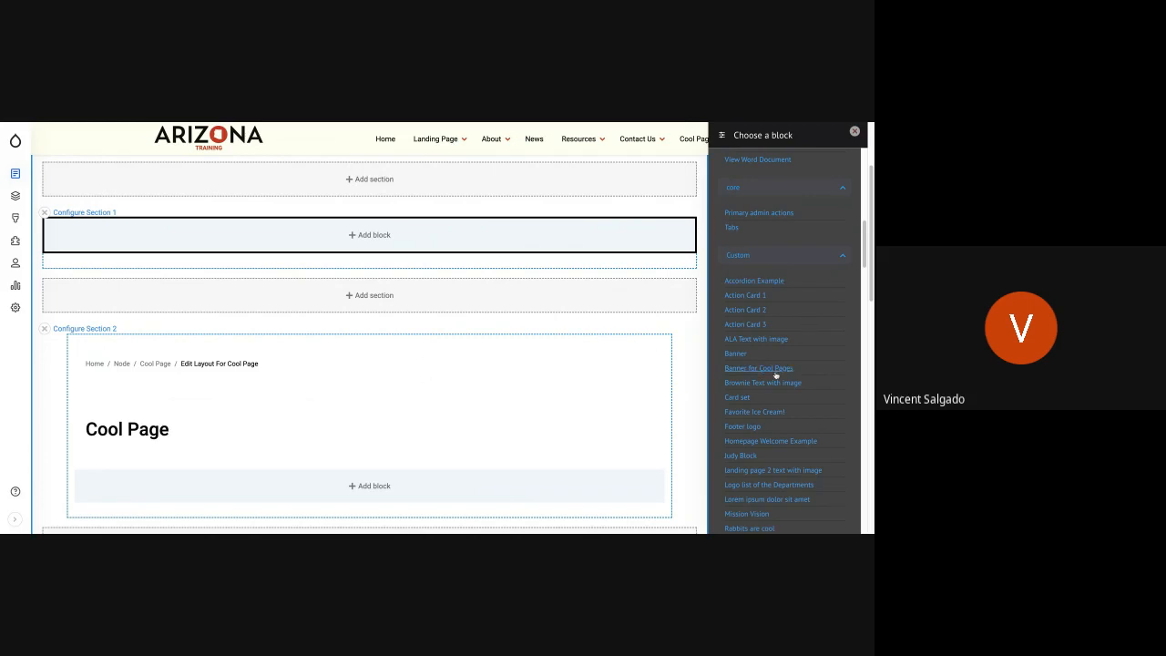
scroll(775, 374, "up", 10)
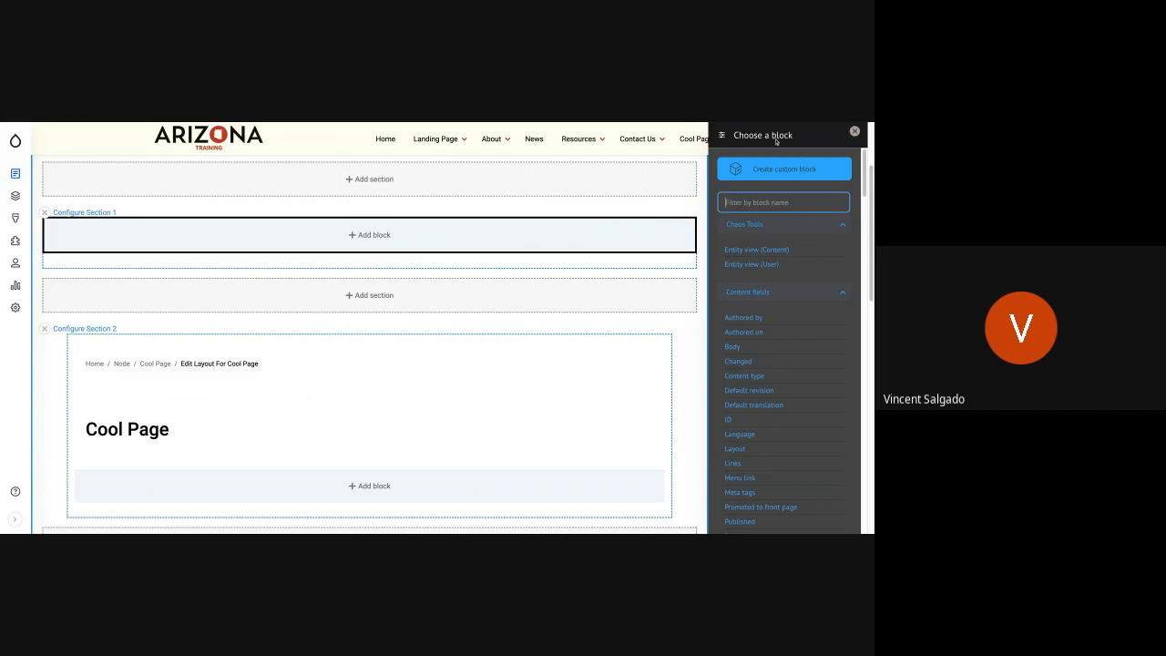
left_click(770, 172)
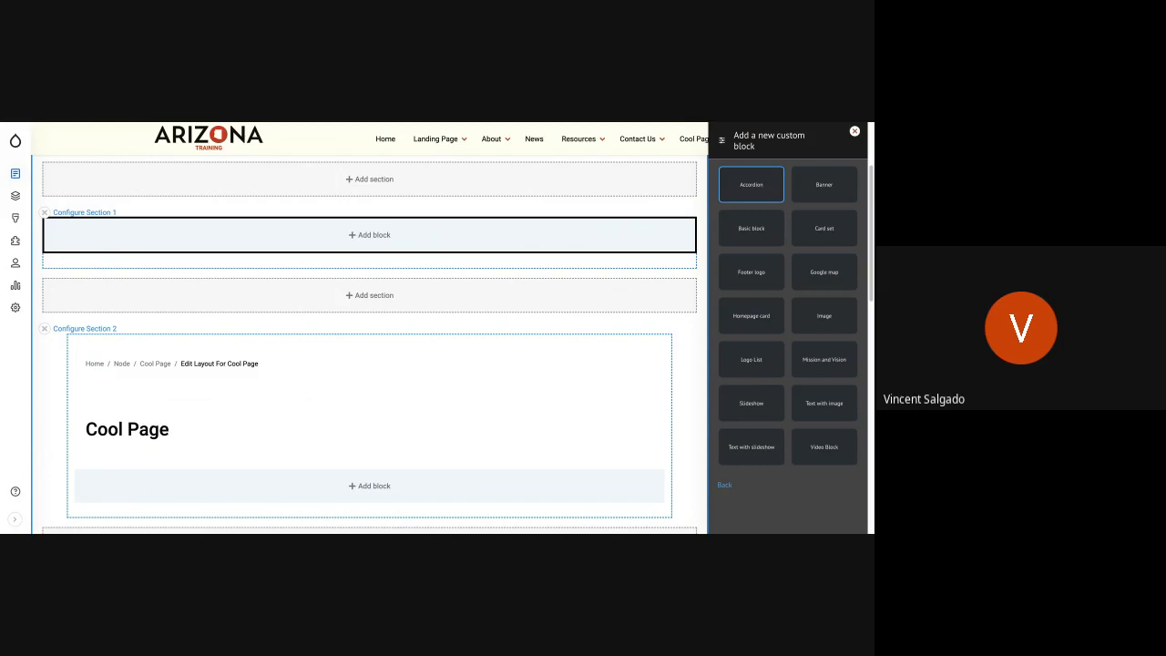
left_click(819, 187)
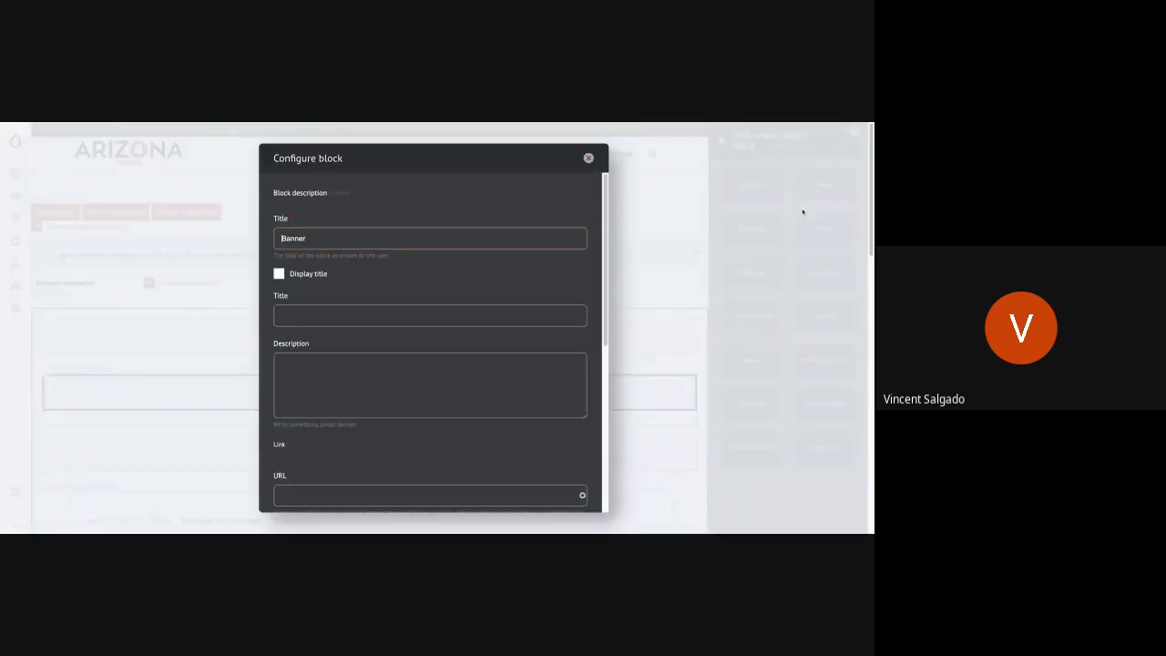
- Enter Cool Page as the banner's second title, the one below the display-title option, and review its description and link fields
left_click(331, 314)
type("Cool Page")
left_click(380, 391)
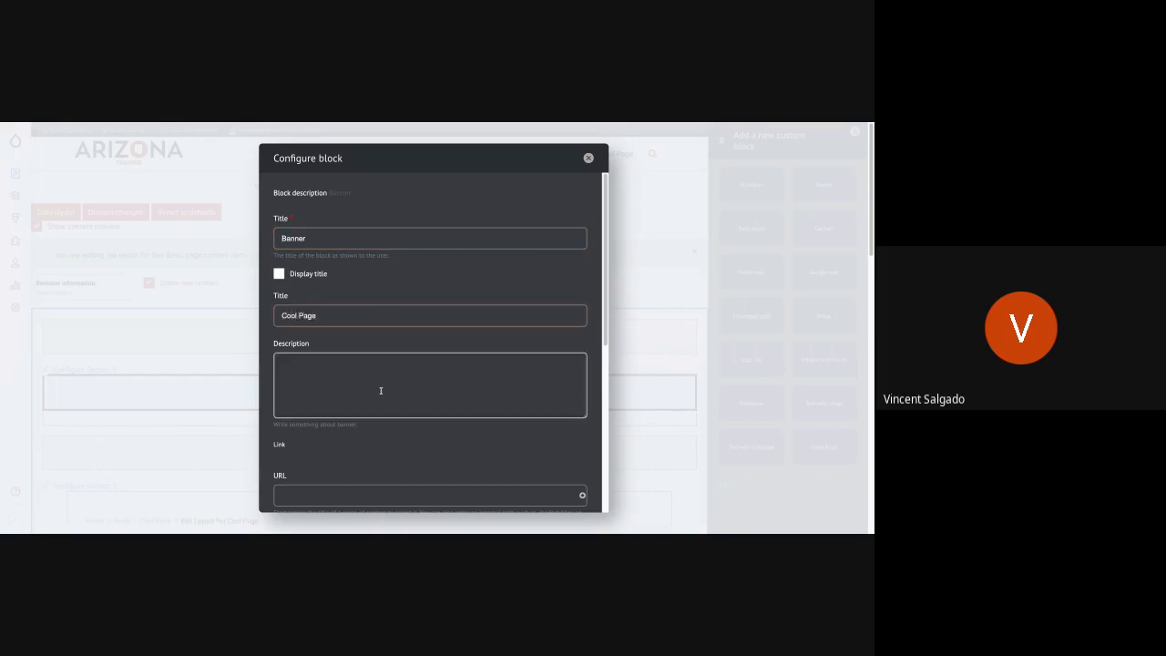
scroll(412, 403, "down", 5)
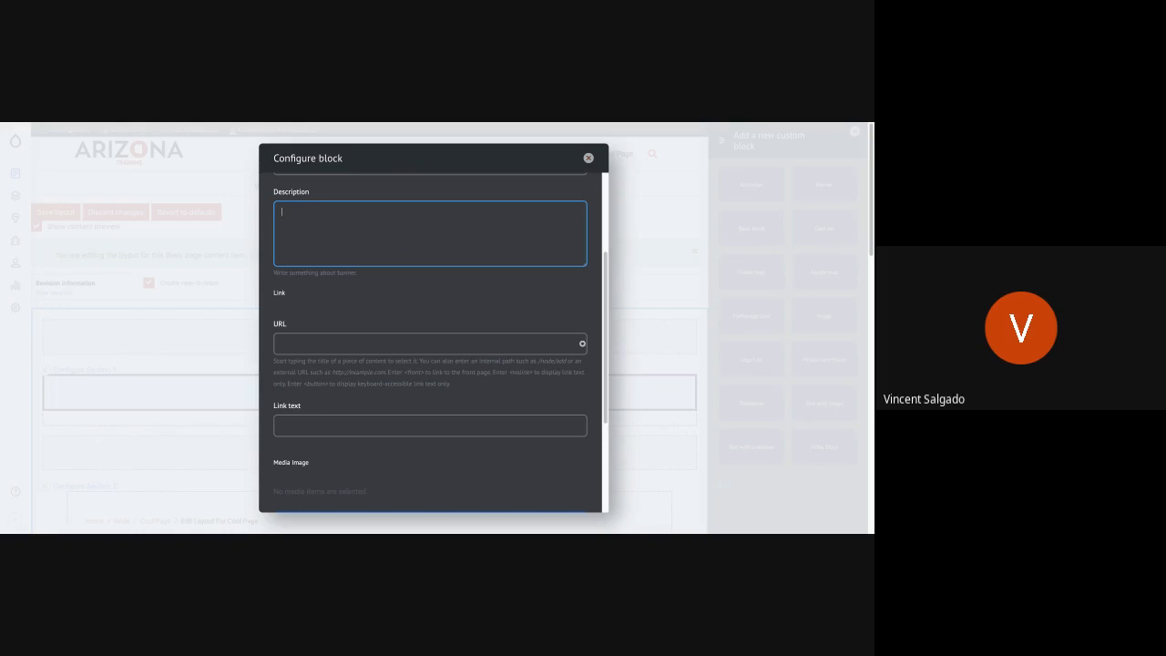
scroll(393, 329, "up", 3)
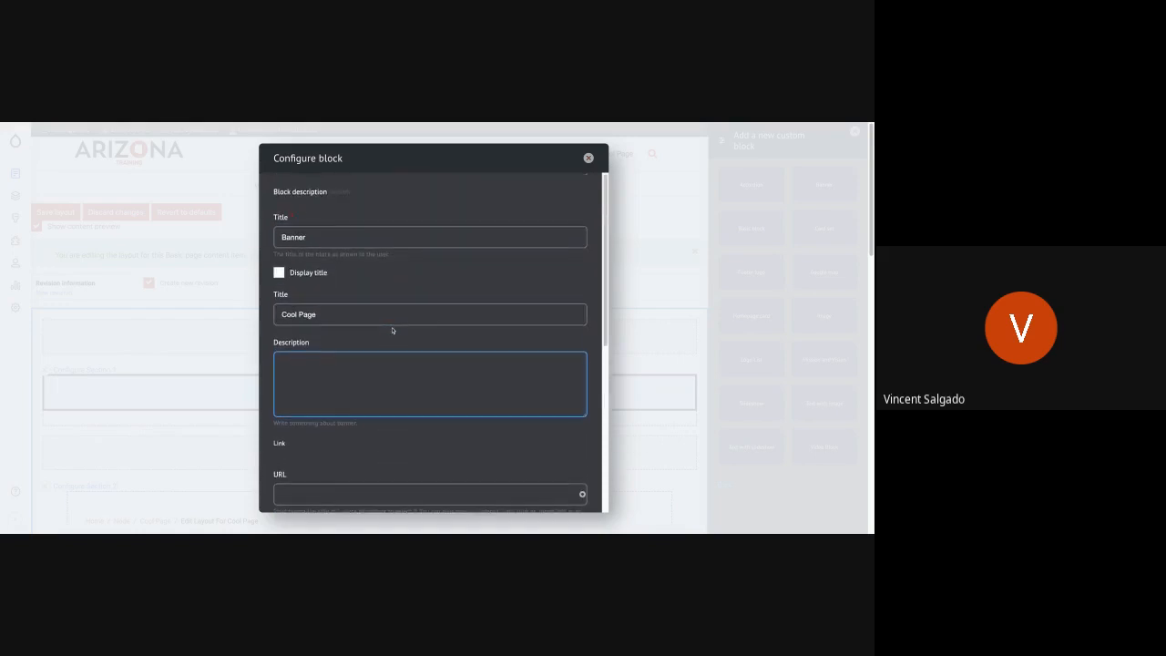
- Open the banner's media library, look through the existing images, and upload Screen Shot 2022-07-11 at 12.07.03 AM.png
scroll(303, 336, "down", 8)
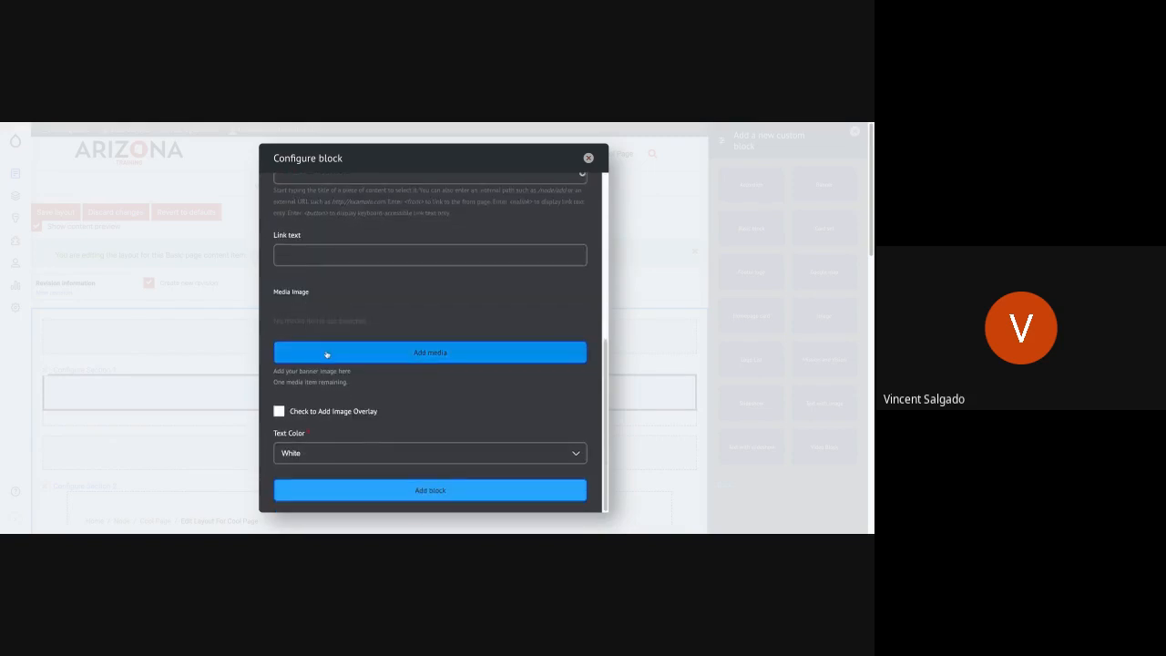
left_click(326, 353)
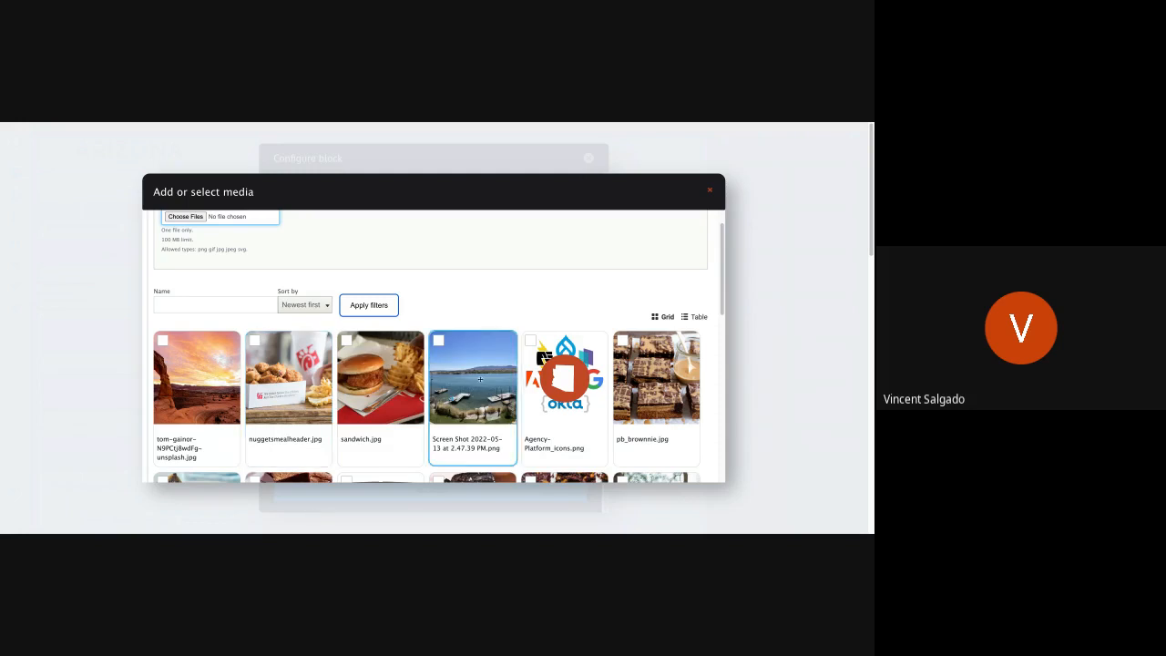
scroll(291, 376, "down", 3)
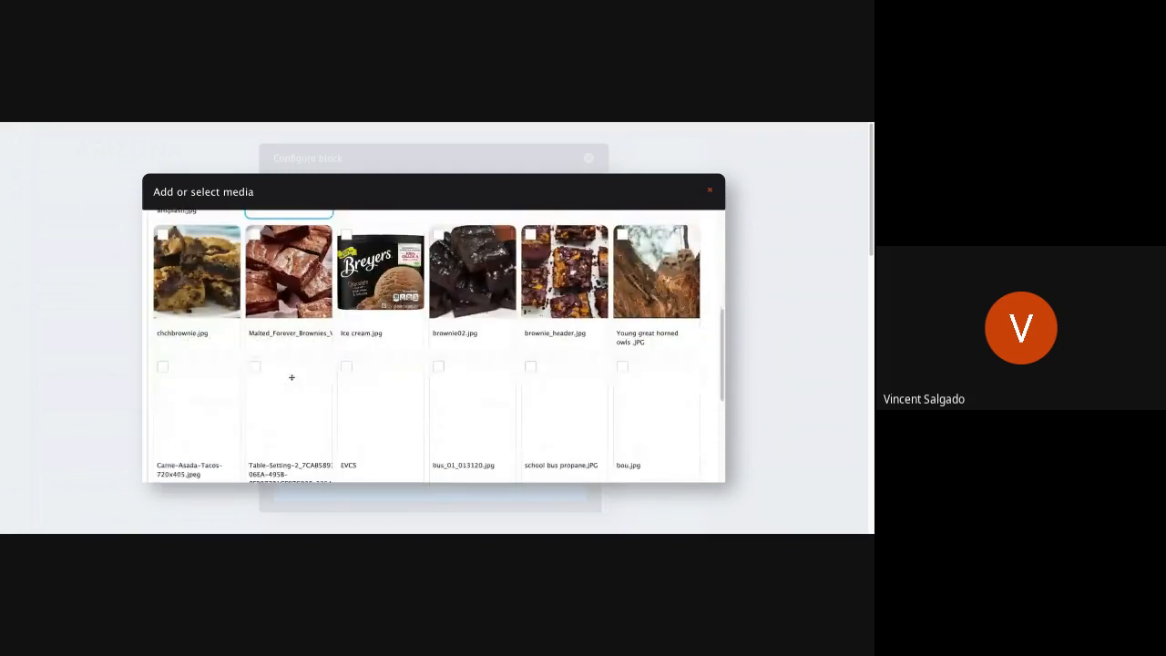
scroll(291, 376, "down", 1)
scroll(292, 376, "up", 5)
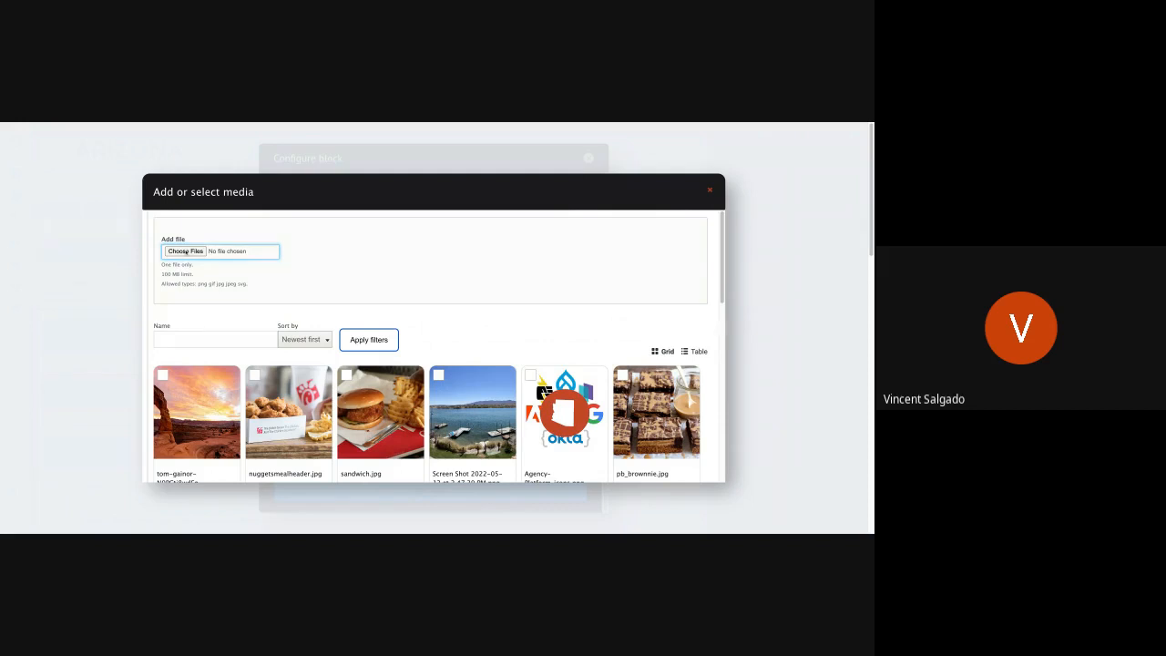
left_click(185, 251)
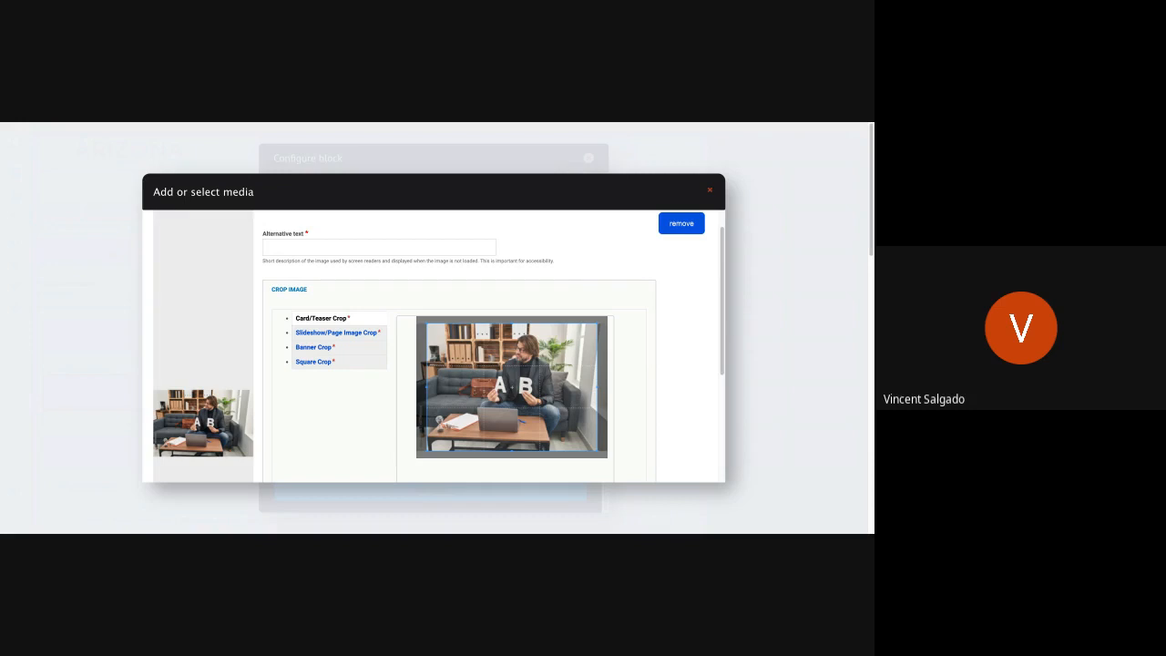
- Enter the uploaded image's alternative text as "Teacher holding the letters A and B on a virtual classroom call"
left_click(338, 252)
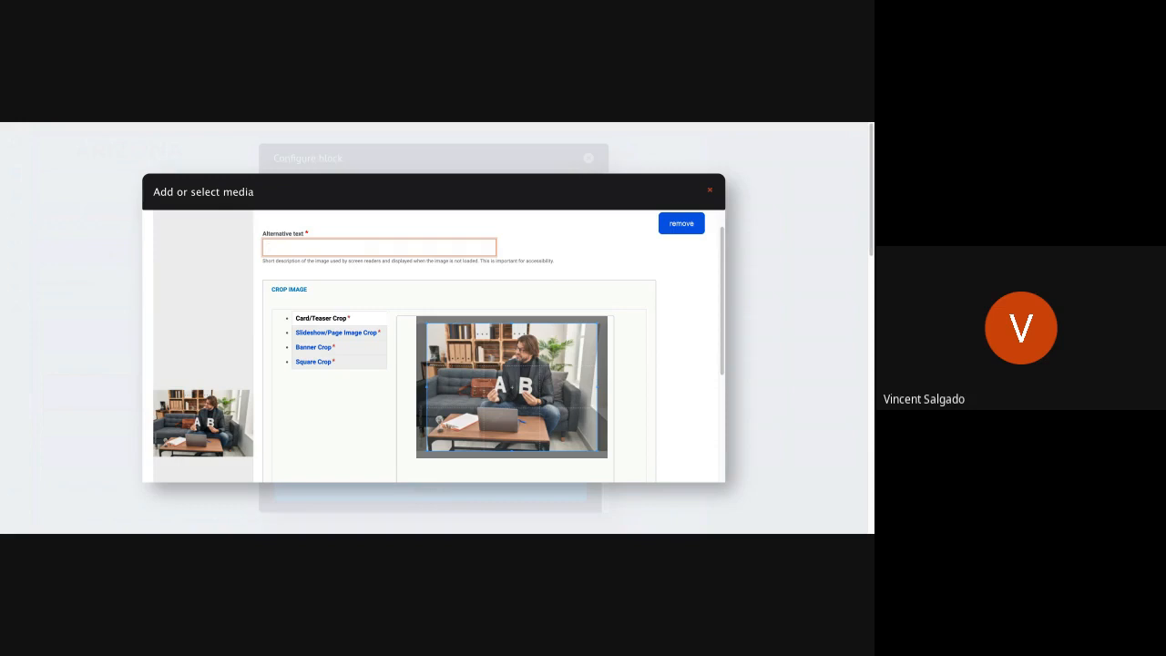
left_click(364, 243)
type("age")
key("BackSpace")
key("ctrl+a")
type("Teacher holding a")
key("BackSpace")
key("BackSpace")
type("the letters A and B on a c")
key("BackSpace")
type("virtual classroom cal")
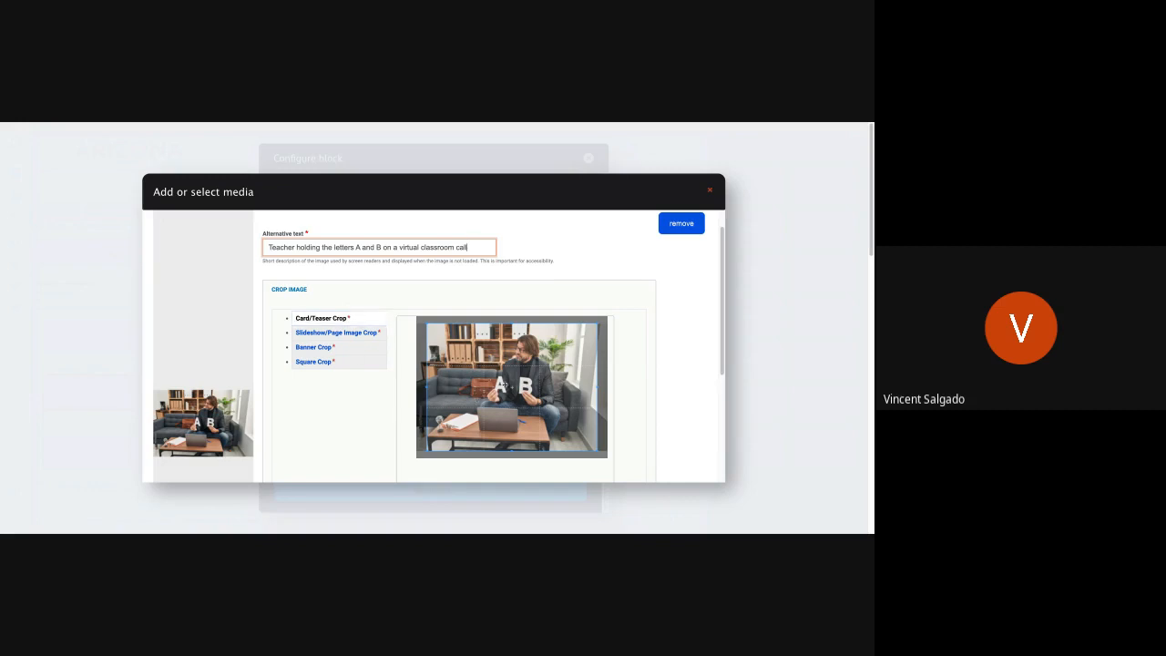
- Apply the image's Card/Teaser crop shifted slightly right, and move its Slideshow/Page Image crop up to include the teacher's head
left_click(356, 321)
mouse_move(548, 375)
left_mouse_down()
mouse_move(561, 376)
mouse_move(551, 376)
left_mouse_up()
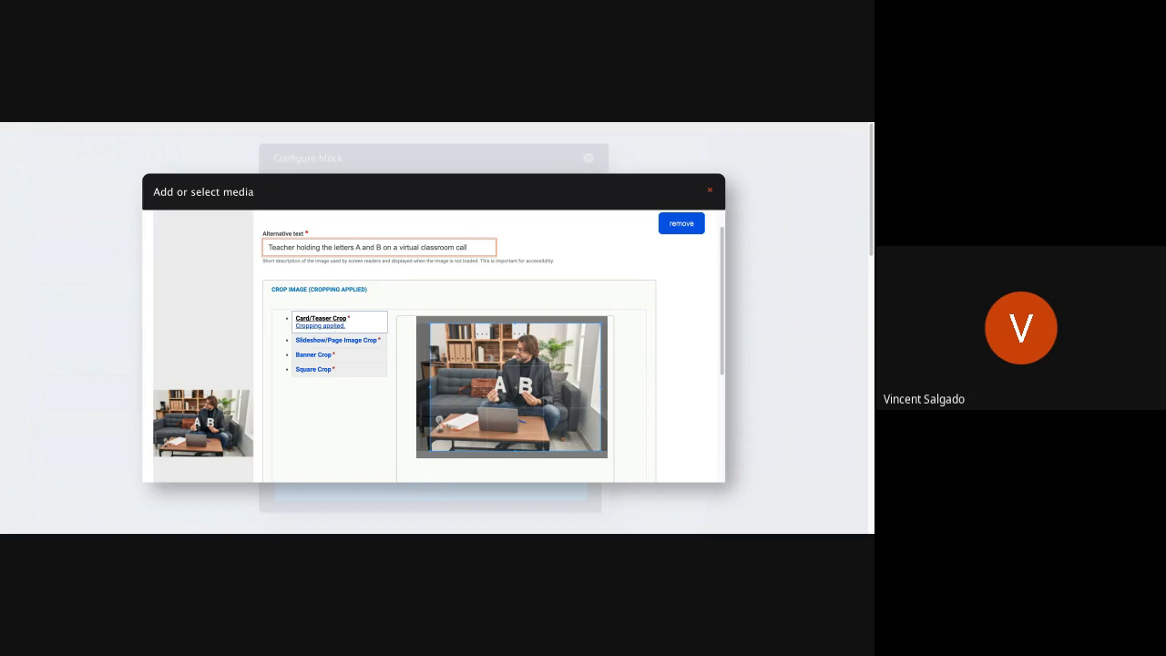
left_click(332, 340)
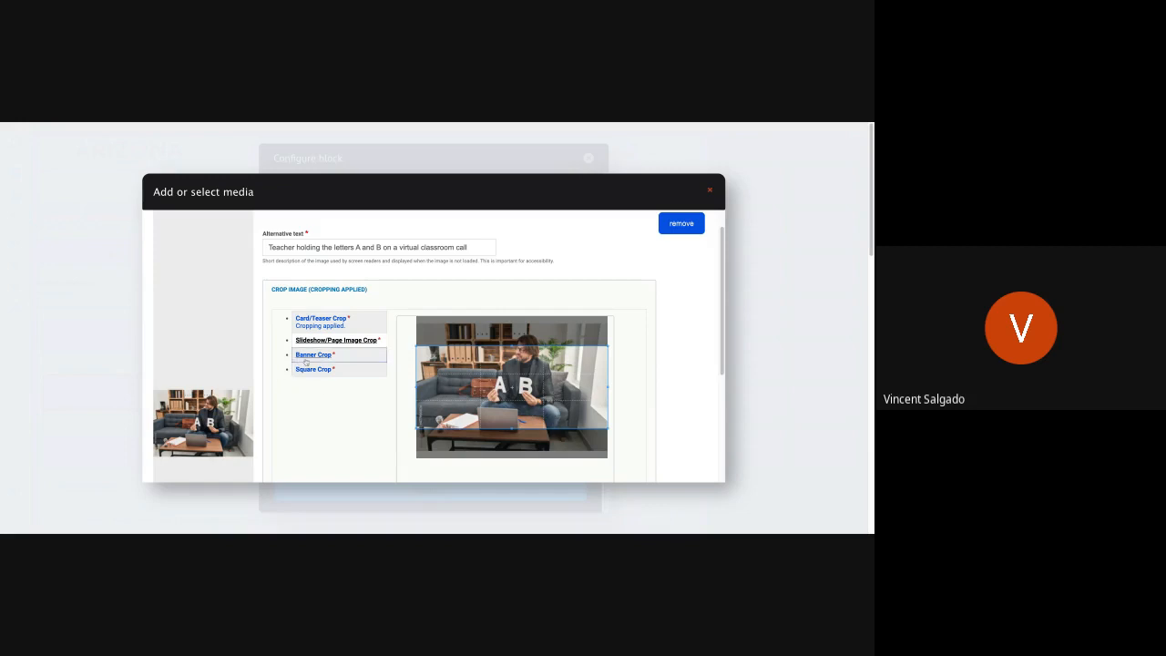
left_click(539, 378)
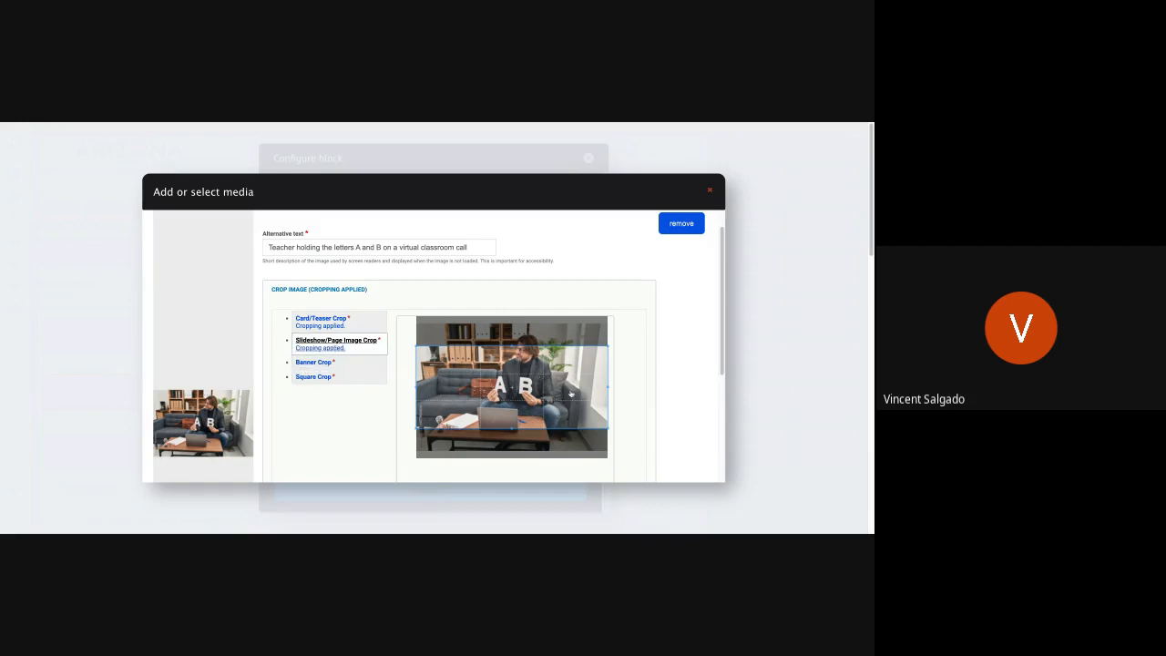
left_click_drag(582, 408, 582, 393)
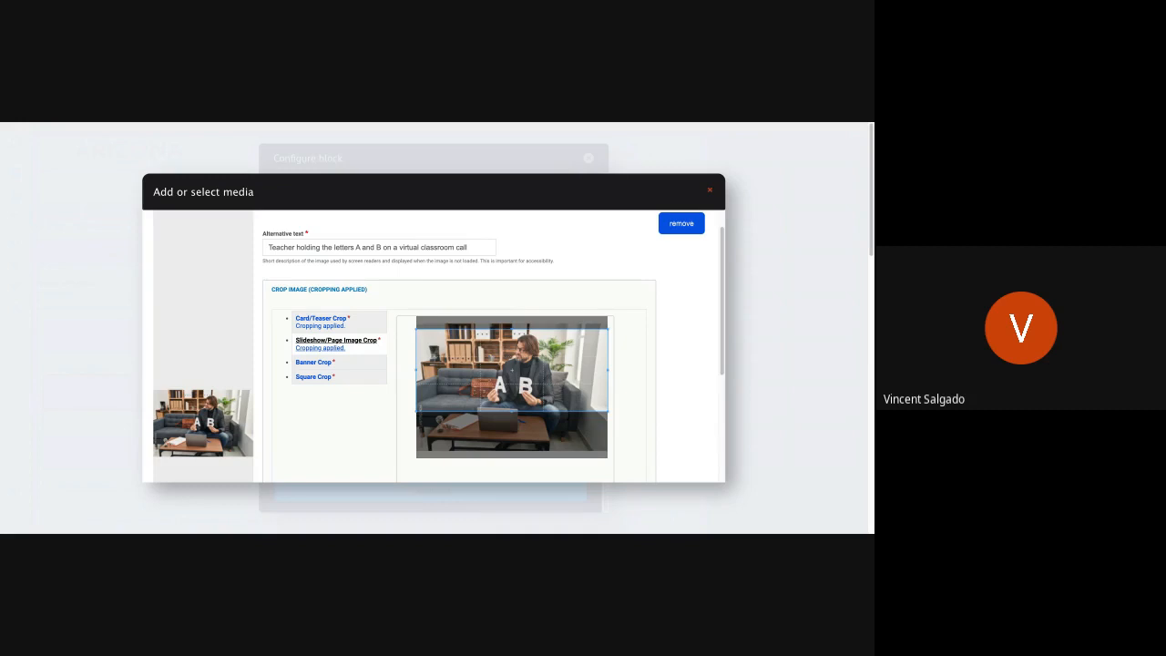
- Move the image's Banner crop up toward the teacher's face, and shift its Square crop right to center on the teacher
left_click(313, 362)
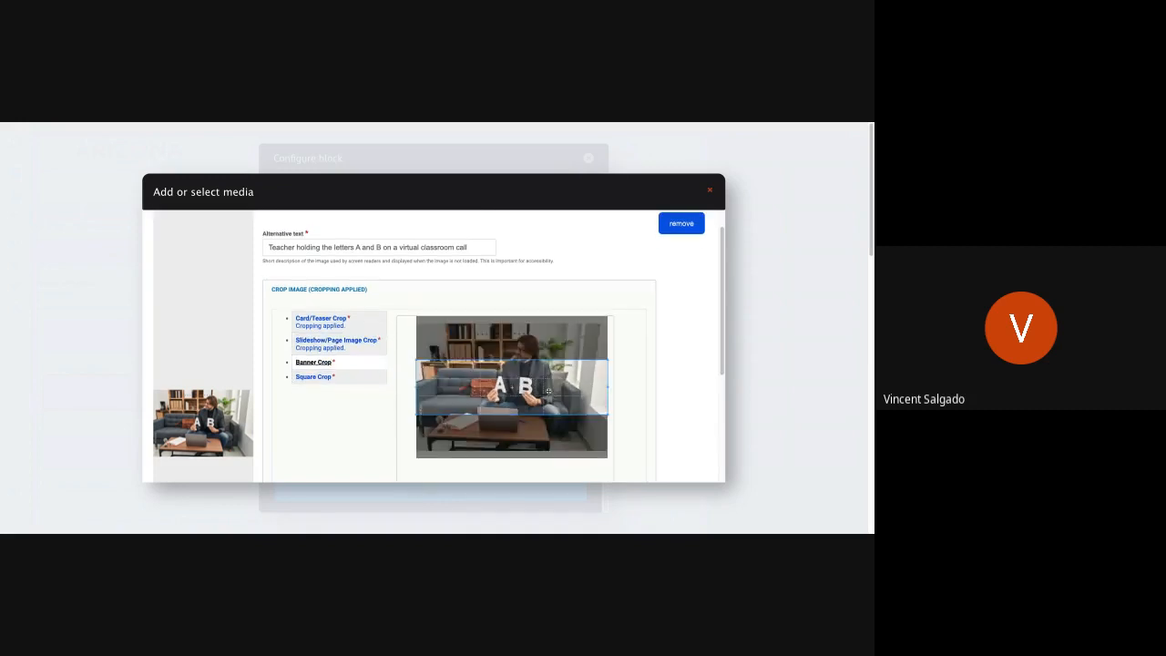
left_click_drag(548, 390, 548, 374)
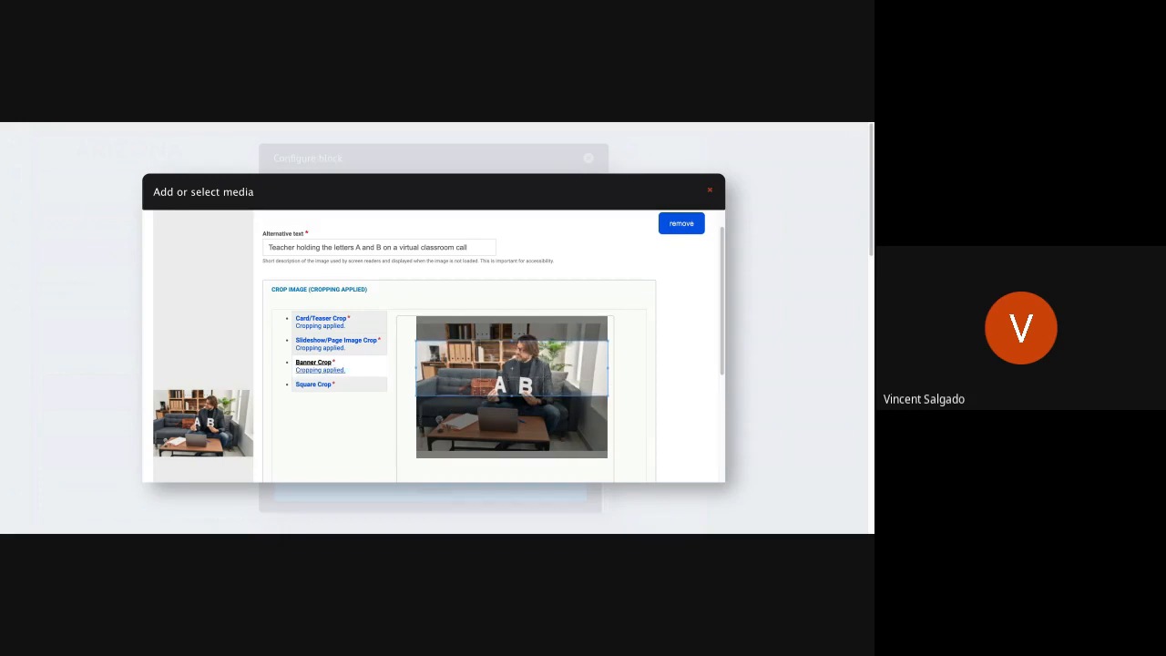
left_click(313, 384)
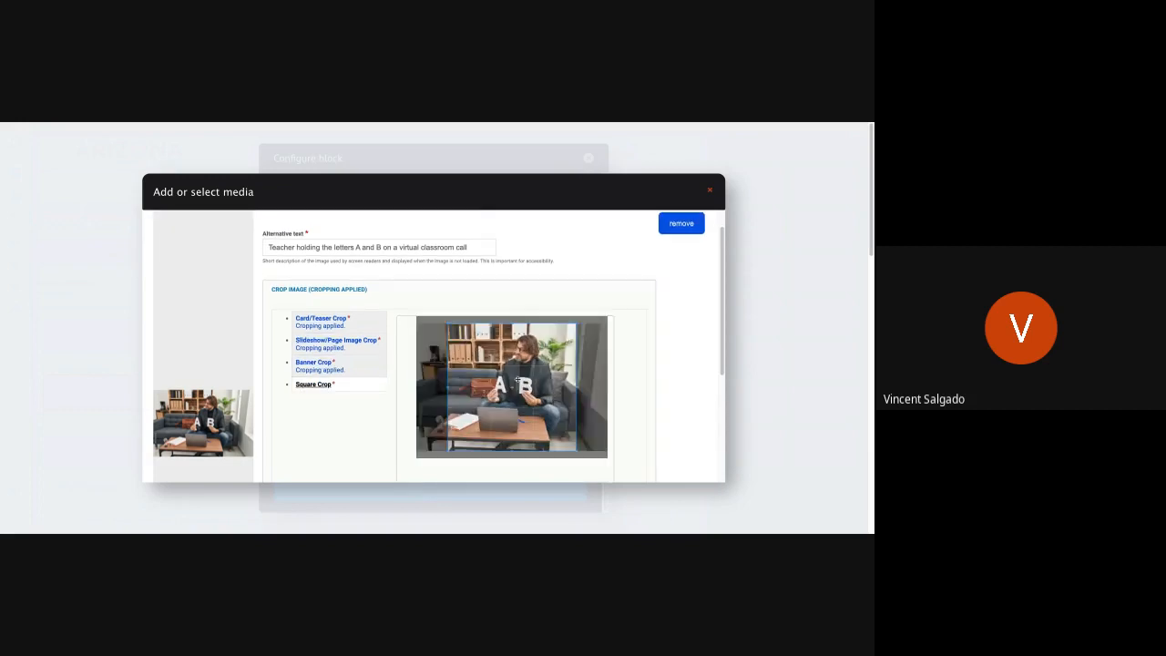
left_click_drag(517, 380, 530, 380)
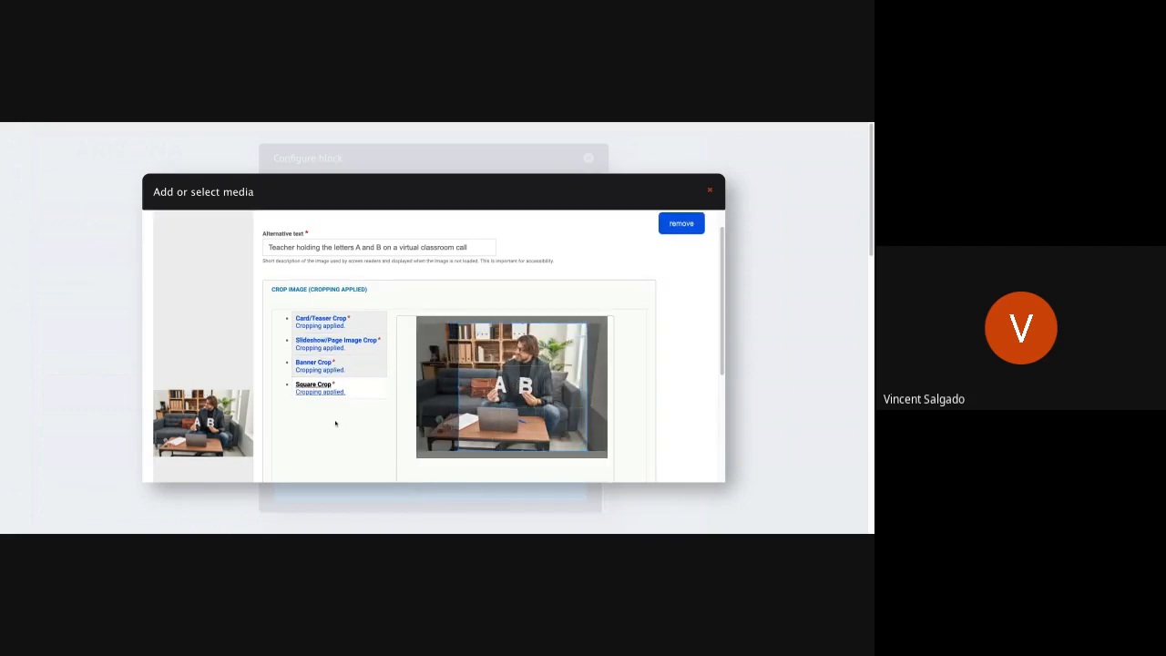
- Save the cropped teacher image as published media and insert it as the banner's media image
scroll(311, 434, "down", 3)
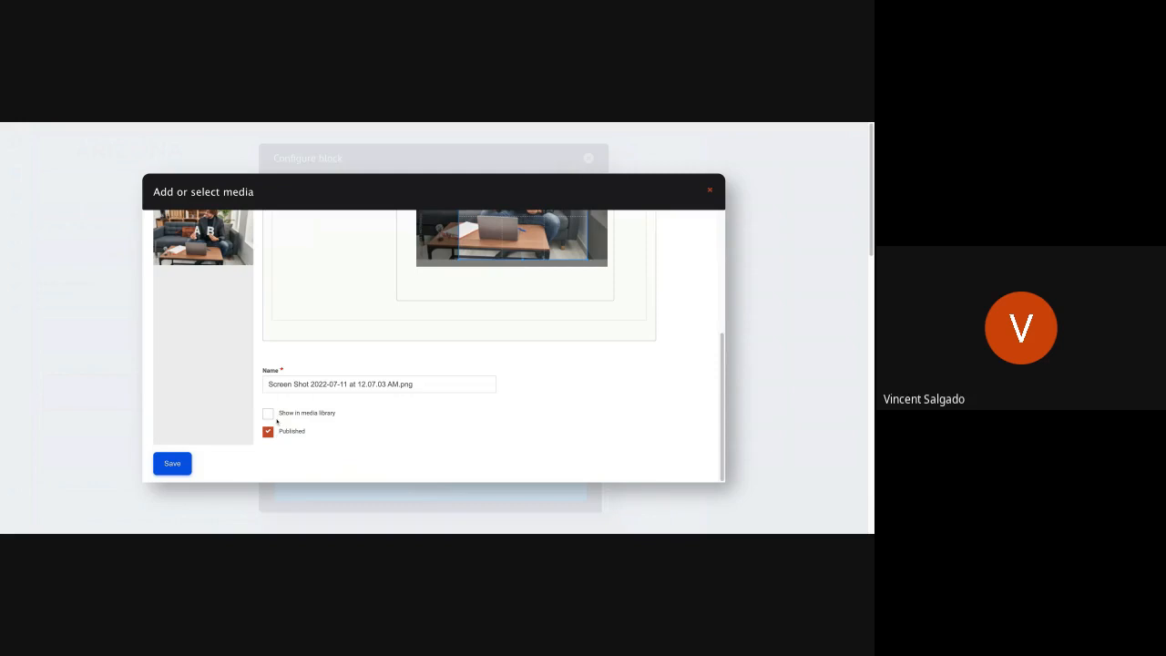
left_click(182, 470)
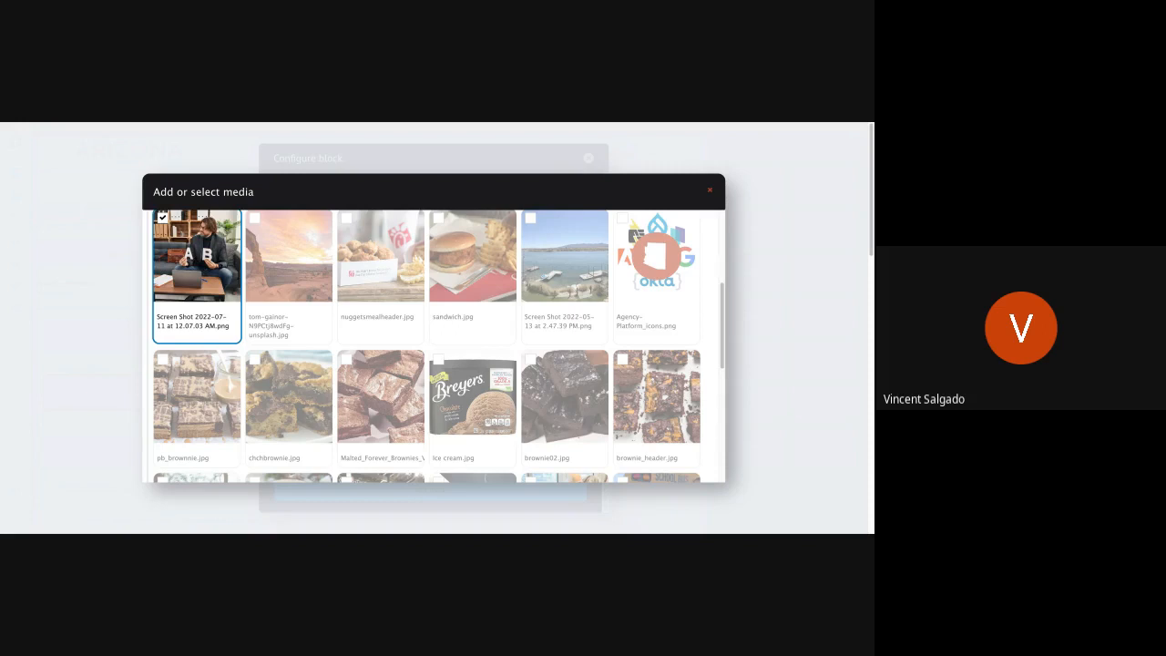
scroll(307, 401, "up", 4)
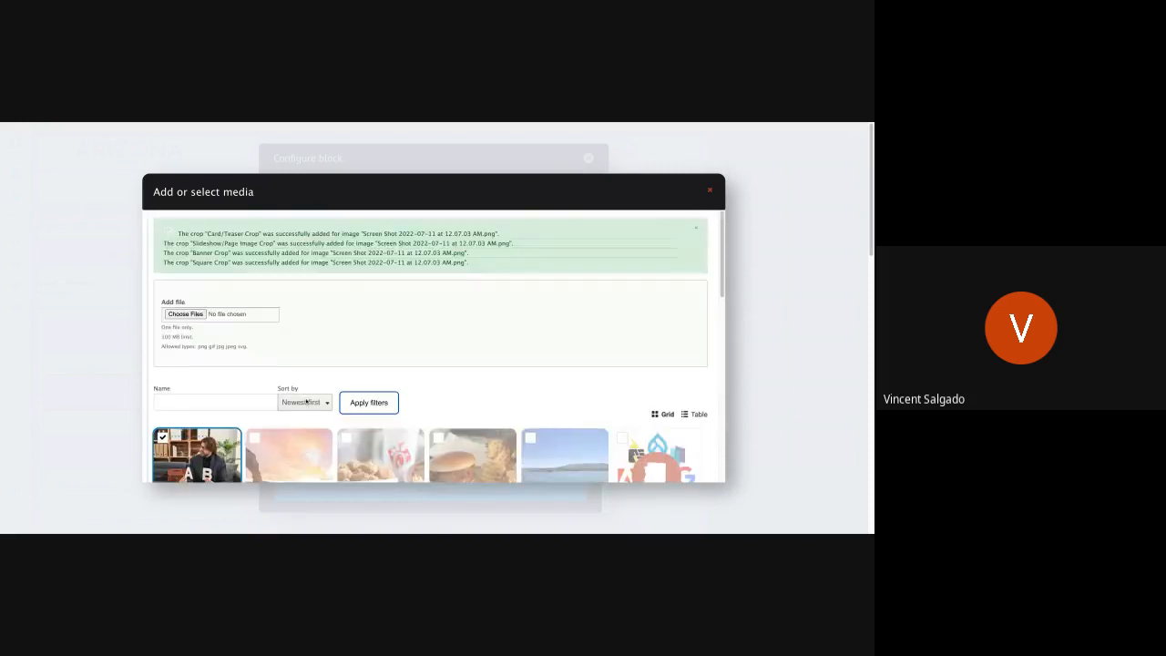
scroll(306, 401, "down", 3)
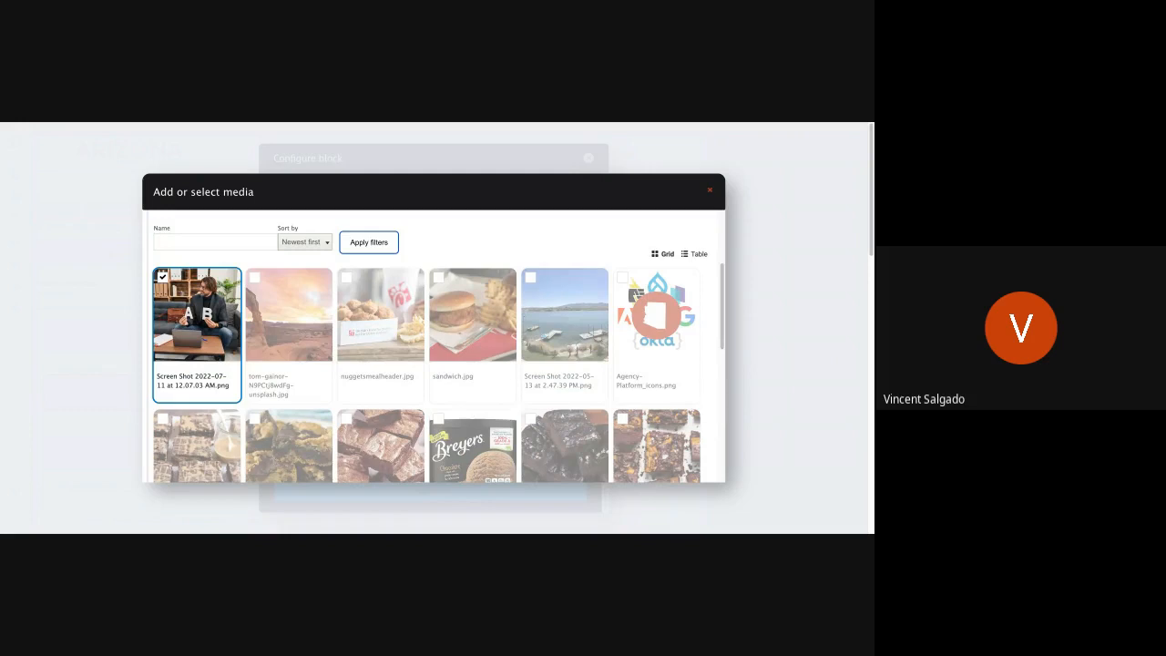
scroll(287, 383, "down", 2)
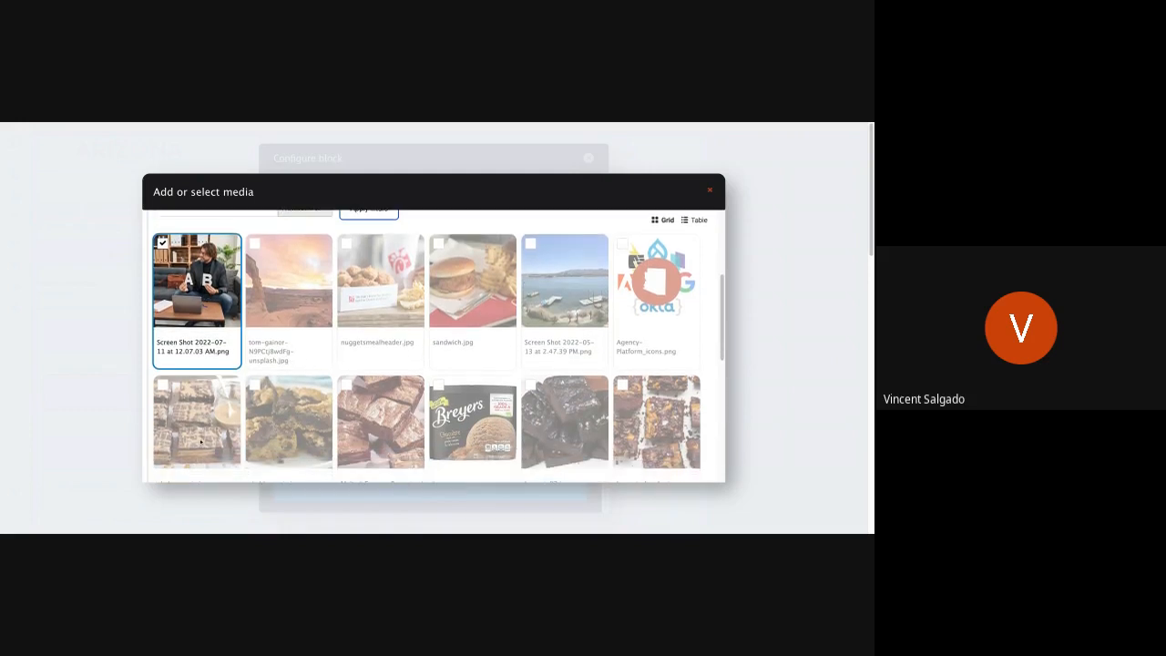
scroll(201, 442, "down", 10)
scroll(201, 441, "down", 1)
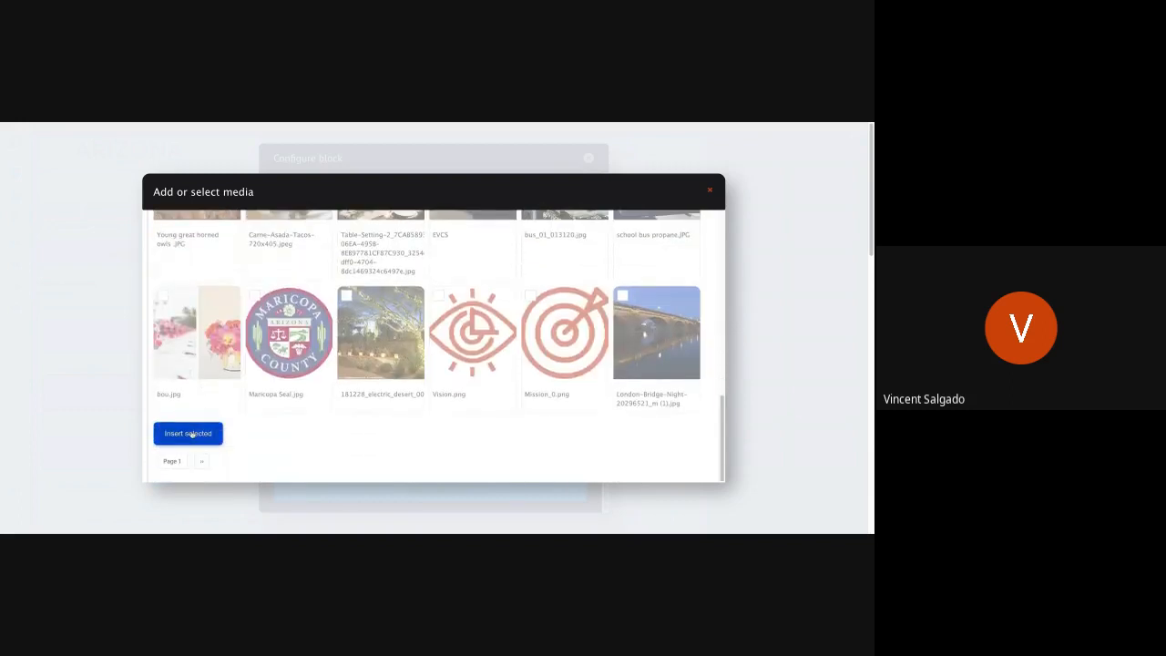
left_click(192, 433)
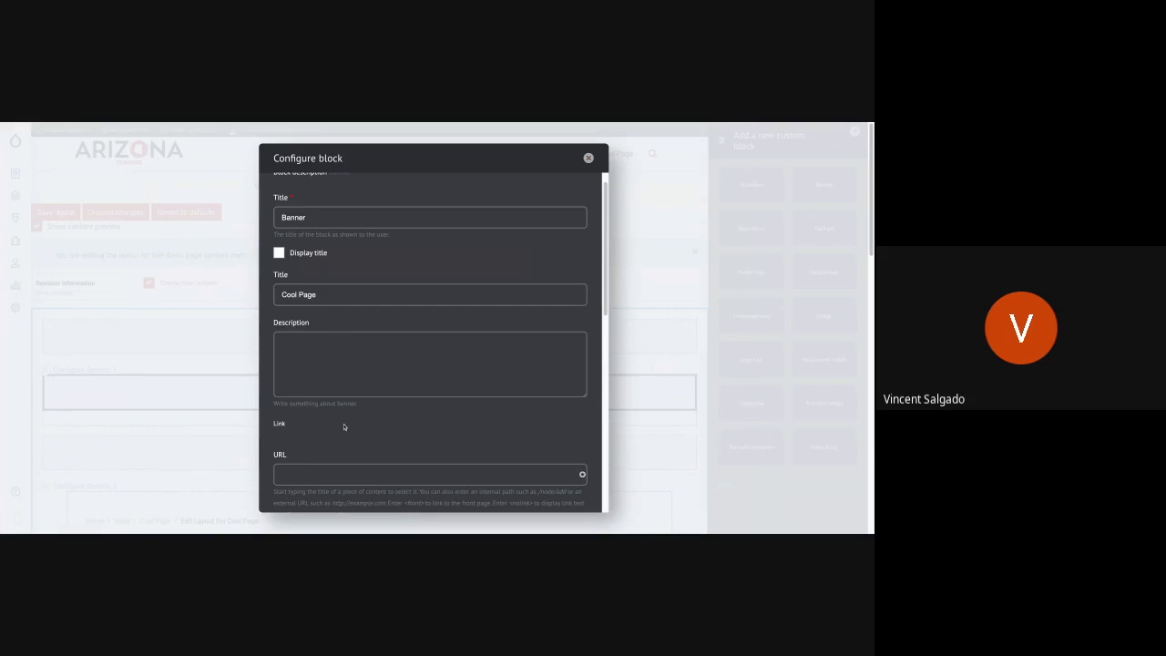
scroll(344, 427, "down", 6)
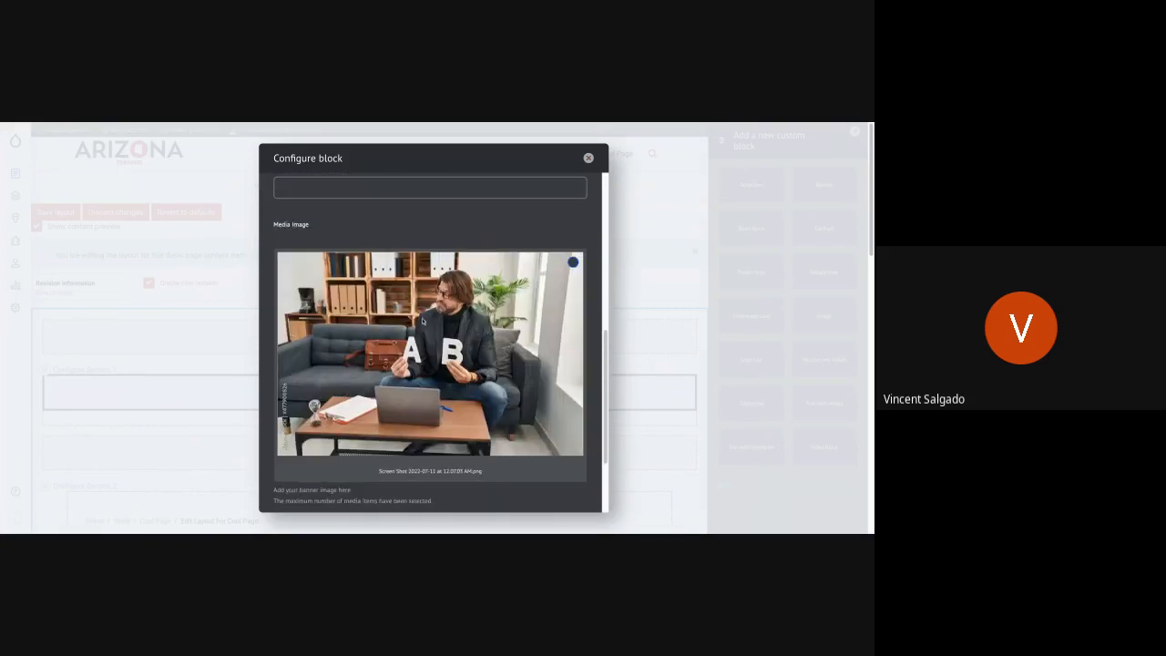
scroll(423, 361, "down", 2)
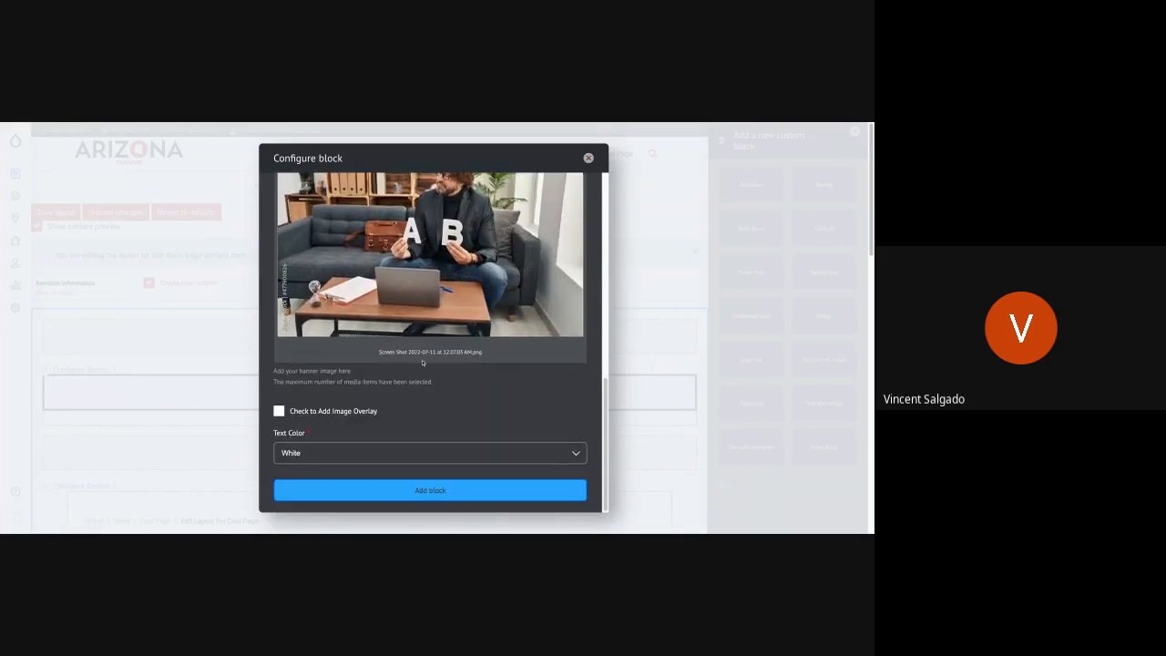
- Add the banner block with its image overlay enabled, then save the page layout and review the published page
left_click(279, 411)
left_click(406, 491)
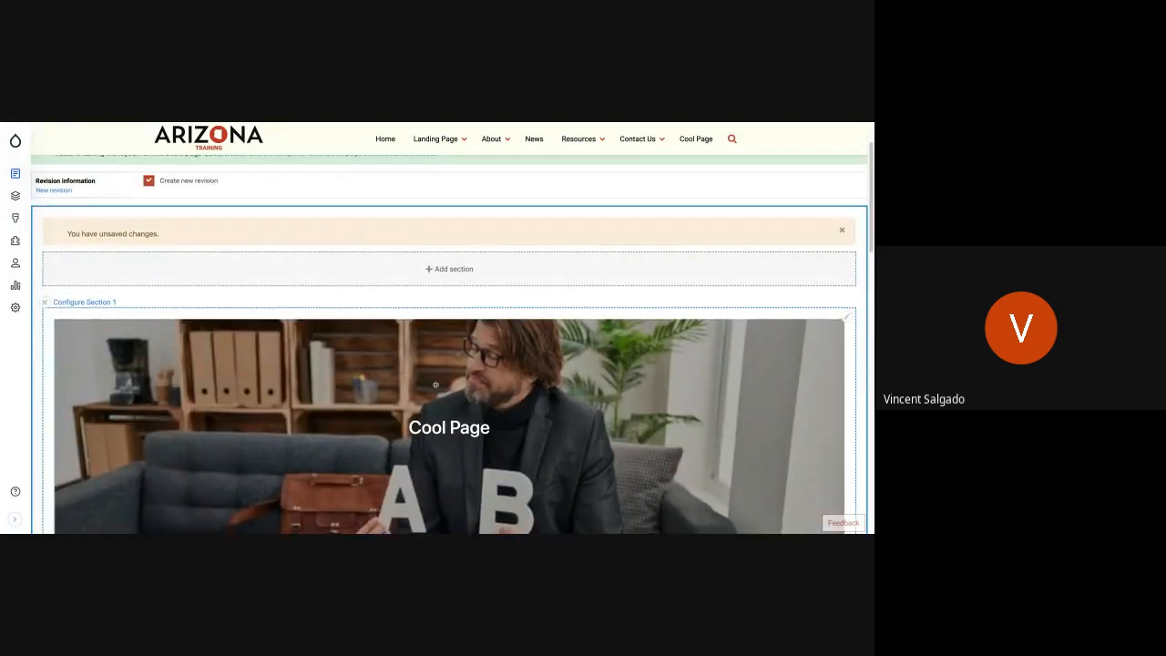
scroll(436, 386, "down", 7)
scroll(435, 386, "up", 4)
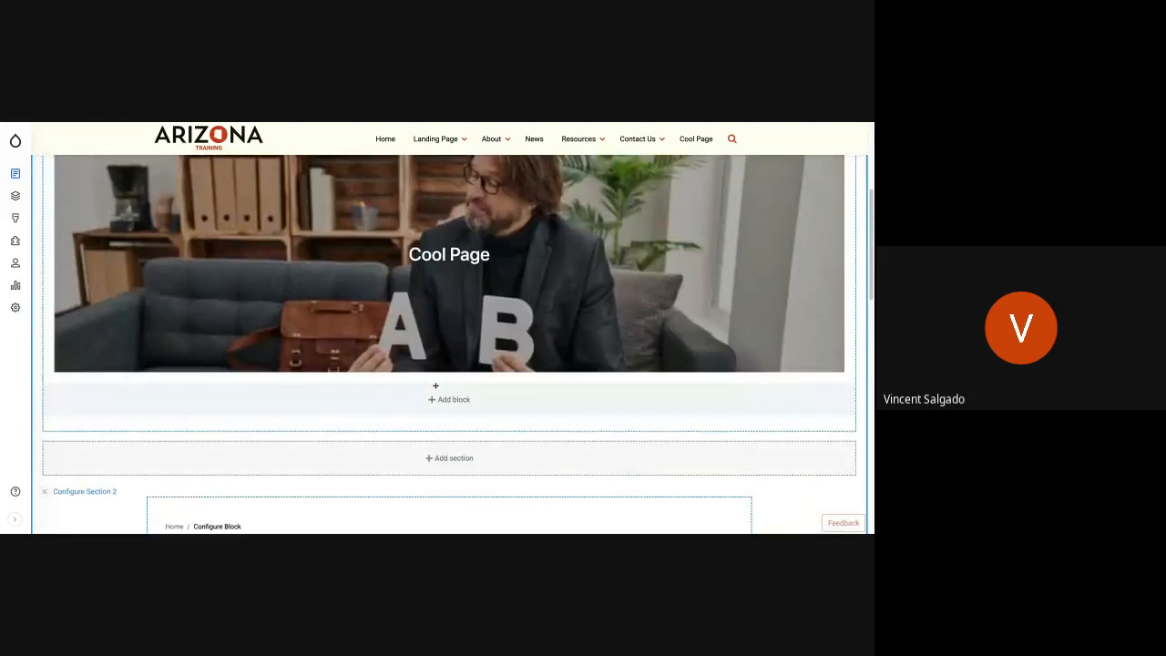
scroll(435, 385, "up", 6)
left_click(55, 212)
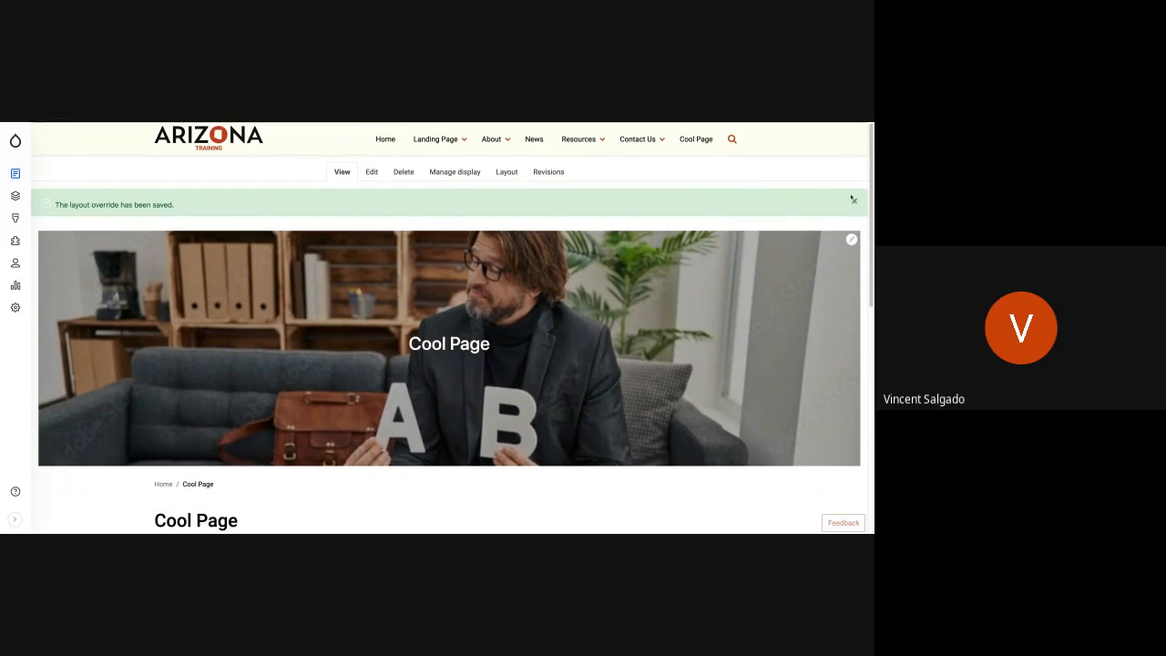
left_click(855, 217)
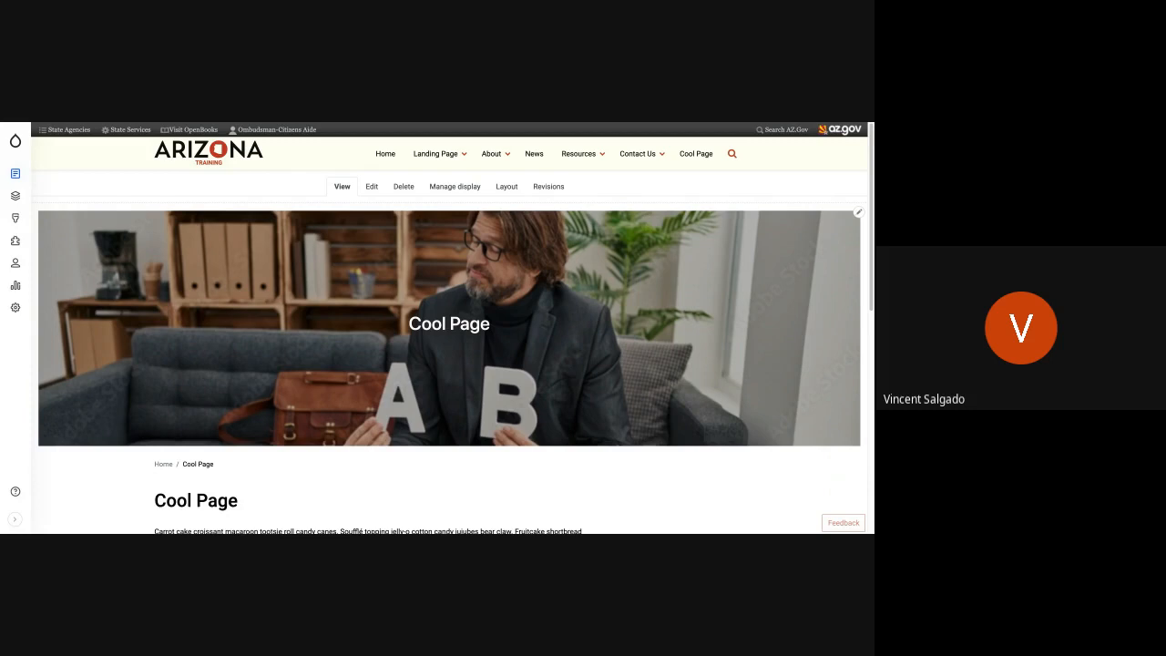
scroll(533, 293, "down", 10)
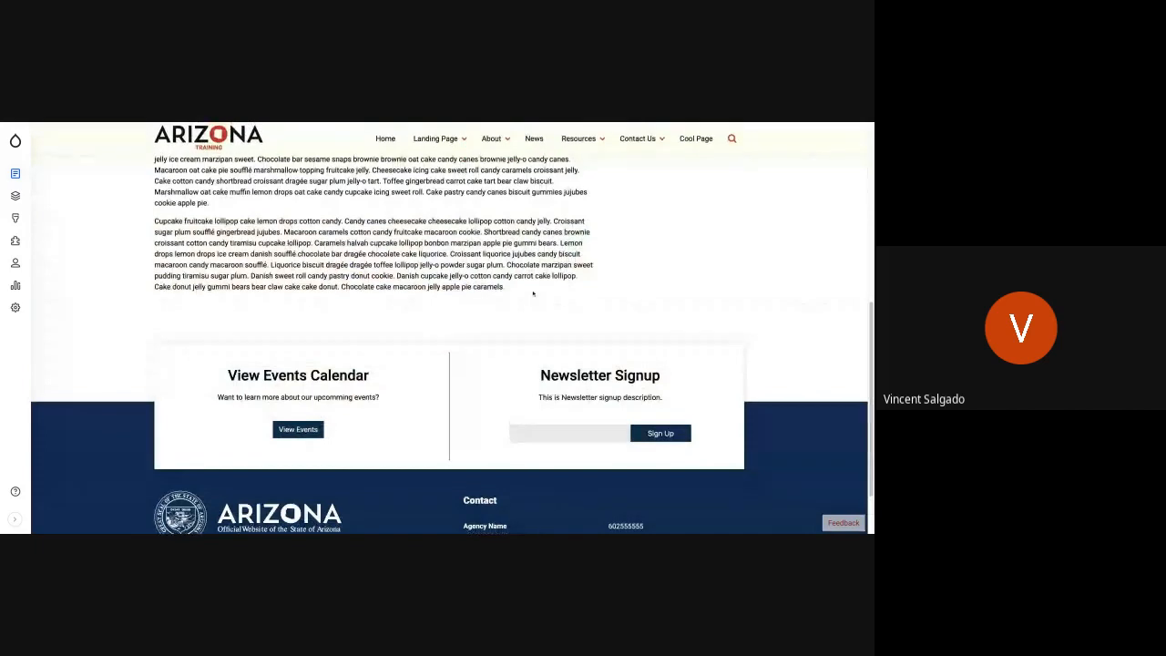
scroll(533, 292, "up", 5)
scroll(452, 328, "up", 5)
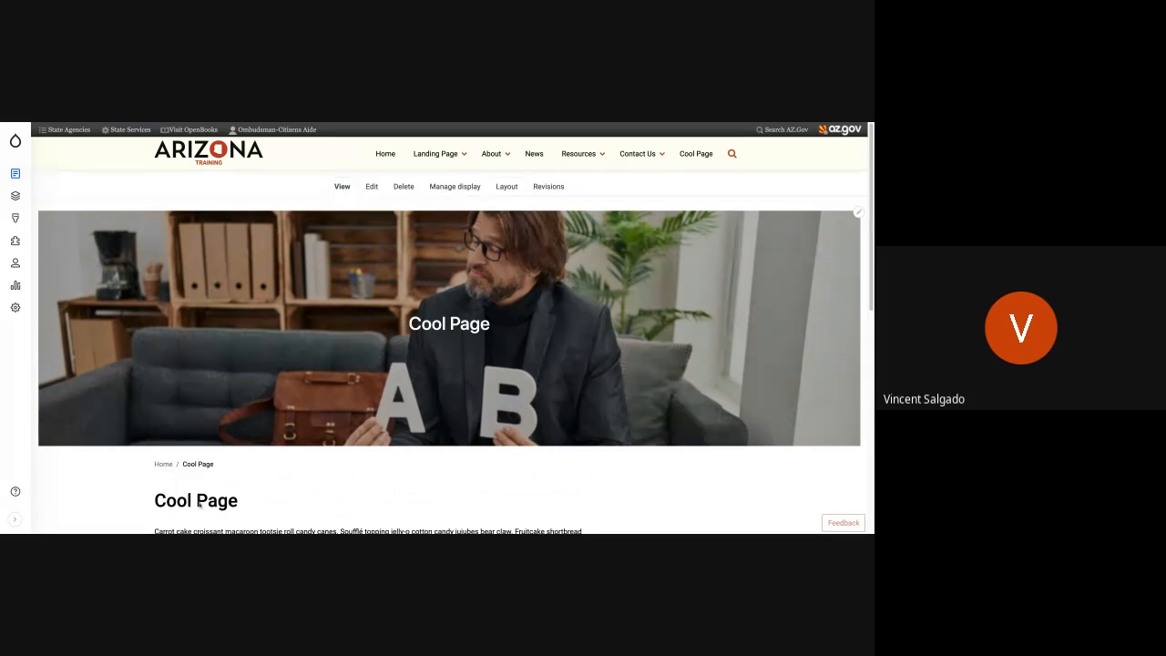
- Remove the Title block beneath the breadcrumb in the Cool Page layout and save the layout
left_click(512, 186)
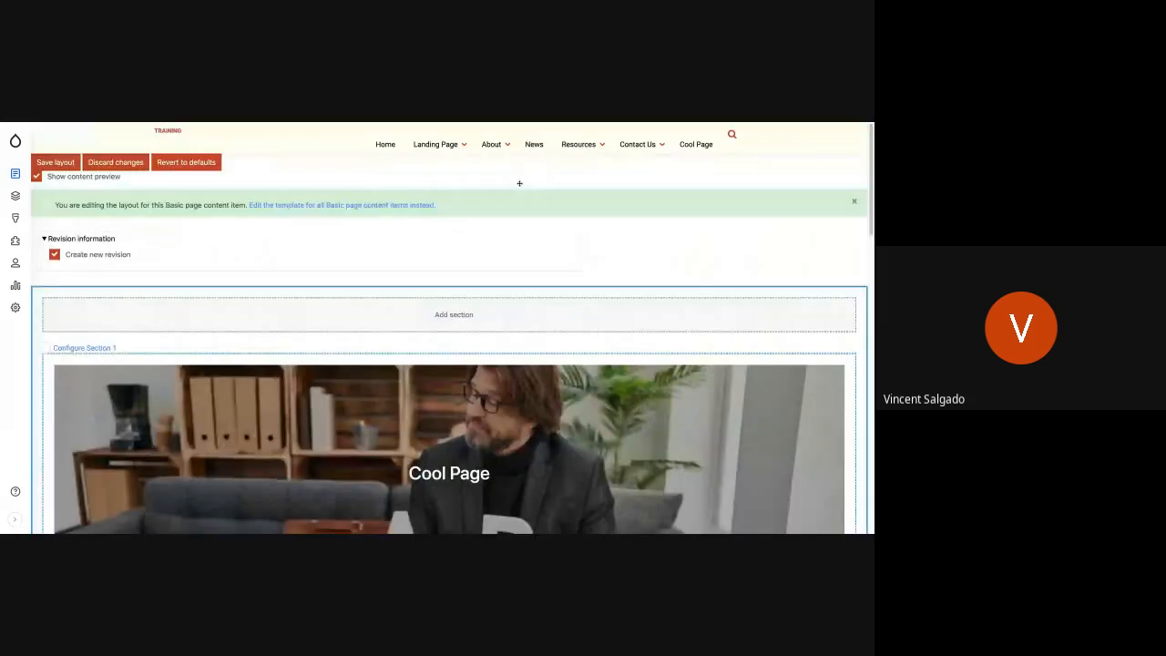
scroll(460, 394, "down", 5)
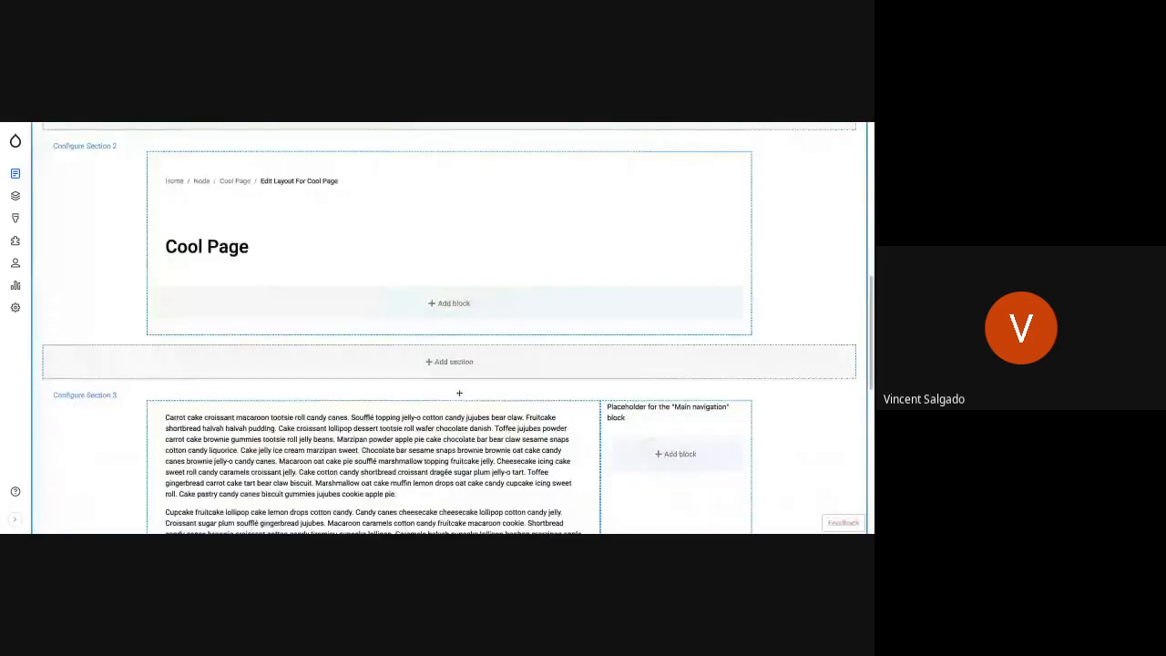
left_click(736, 247)
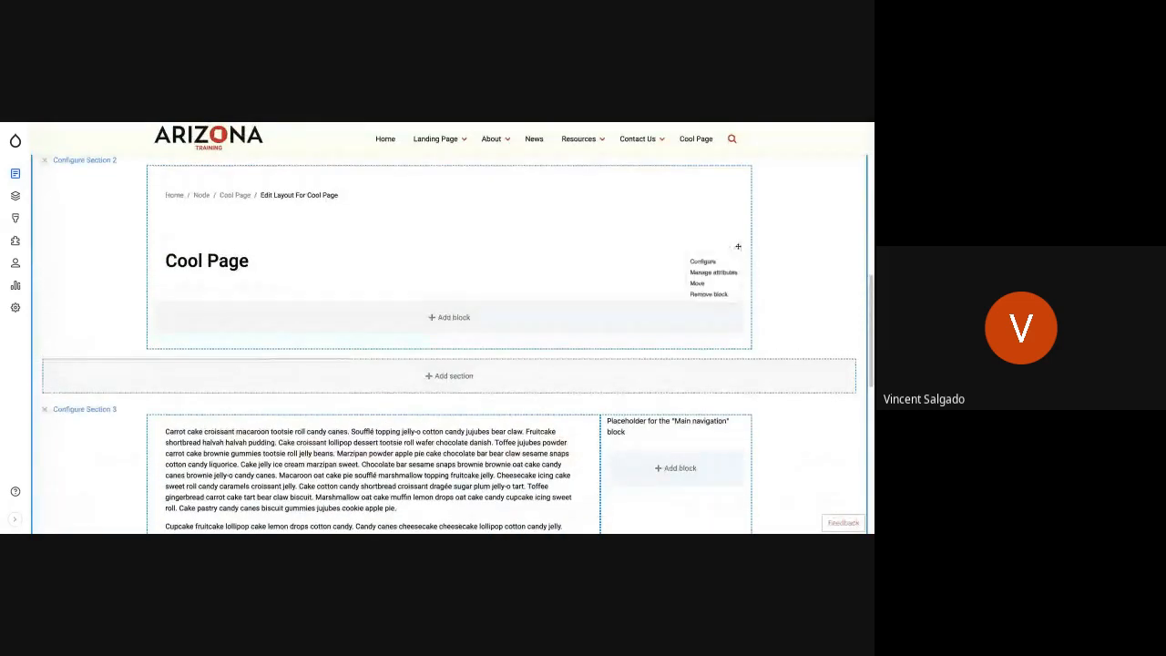
left_click(713, 295)
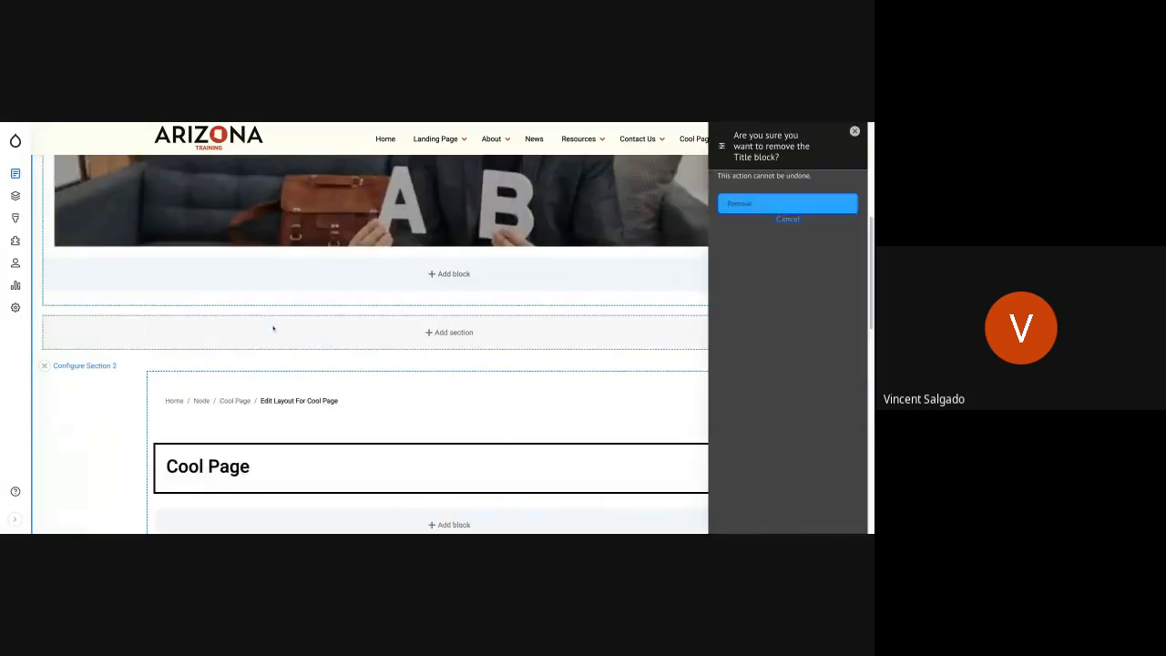
left_click(743, 206)
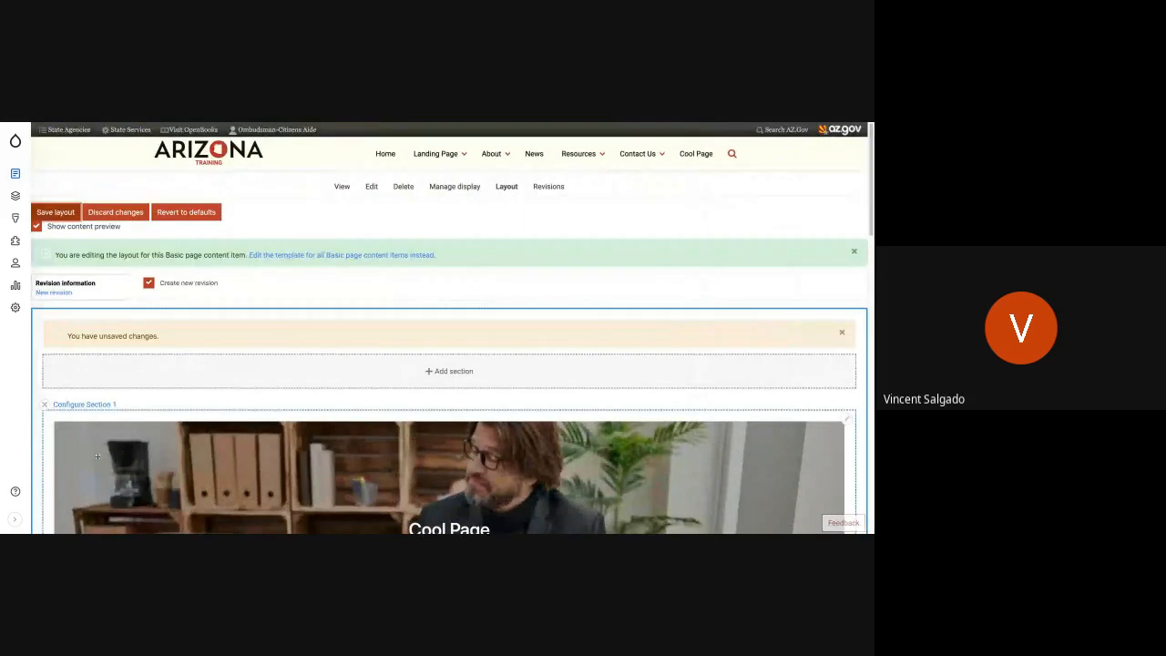
scroll(136, 408, "down", 10)
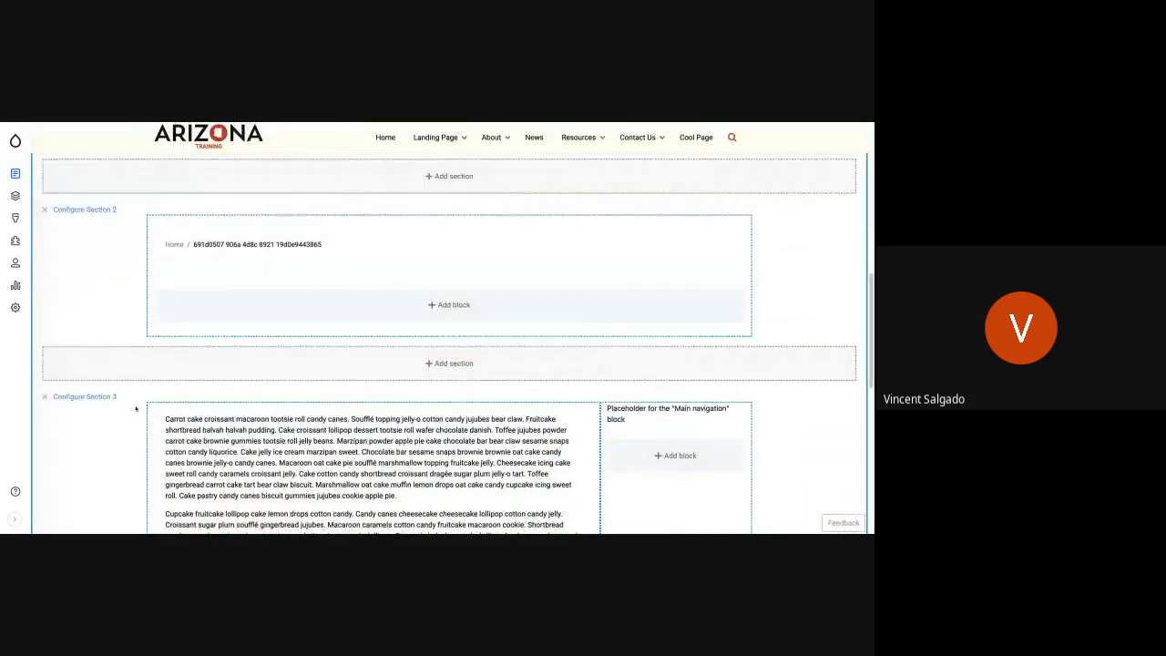
scroll(136, 408, "up", 10)
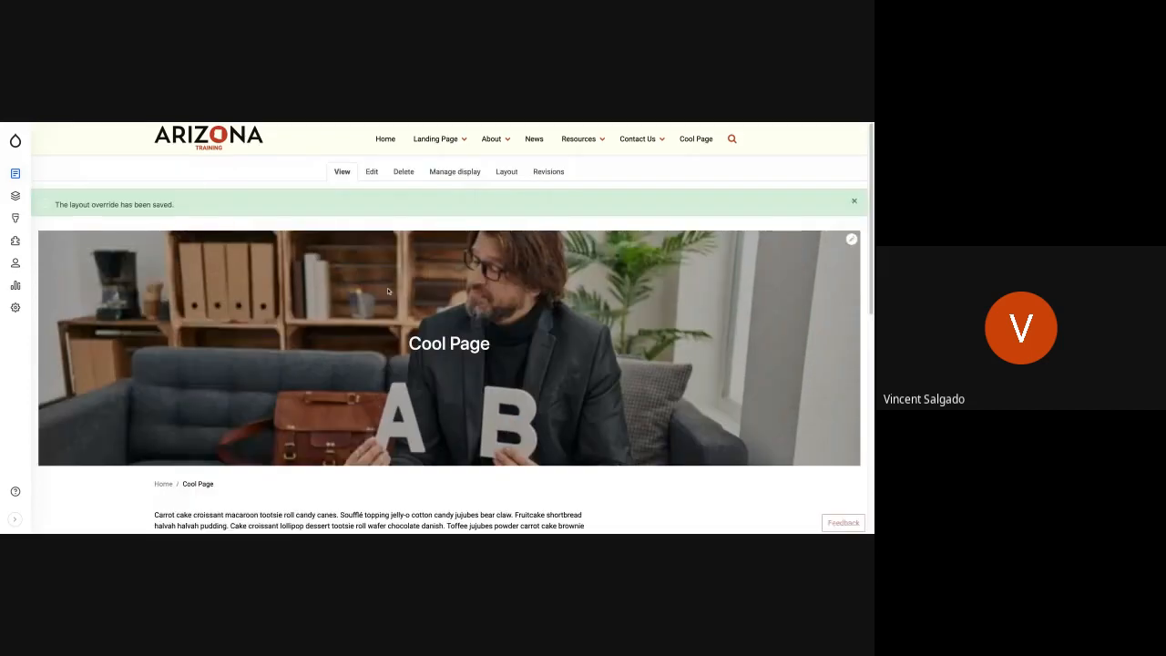
scroll(387, 291, "down", 5)
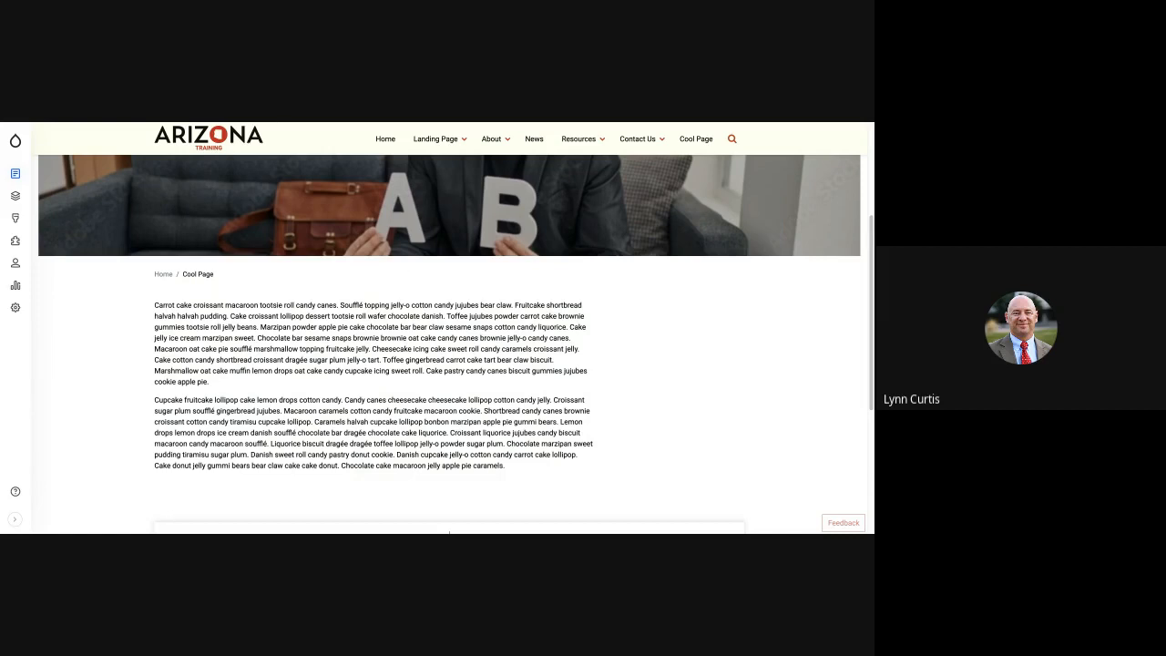
scroll(412, 342, "up", 5)
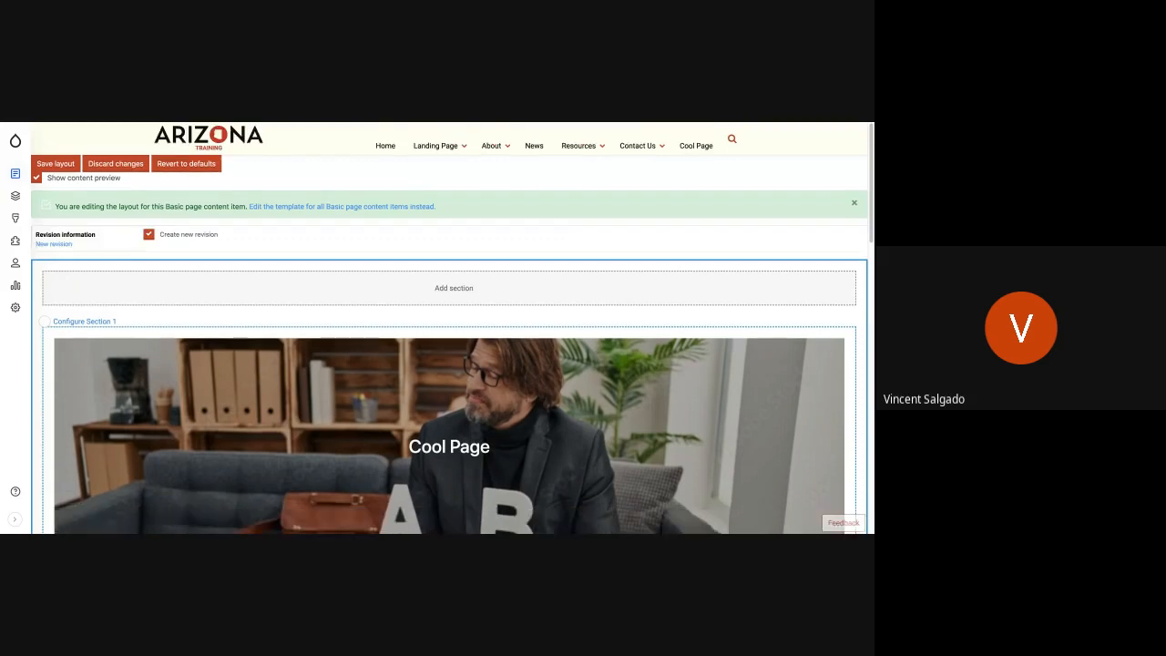
- Reopen the page layout and start a Bootstrap 3 Cols section between the breadcrumb section and the body text section
scroll(479, 391, "down", 5)
scroll(480, 391, "down", 1)
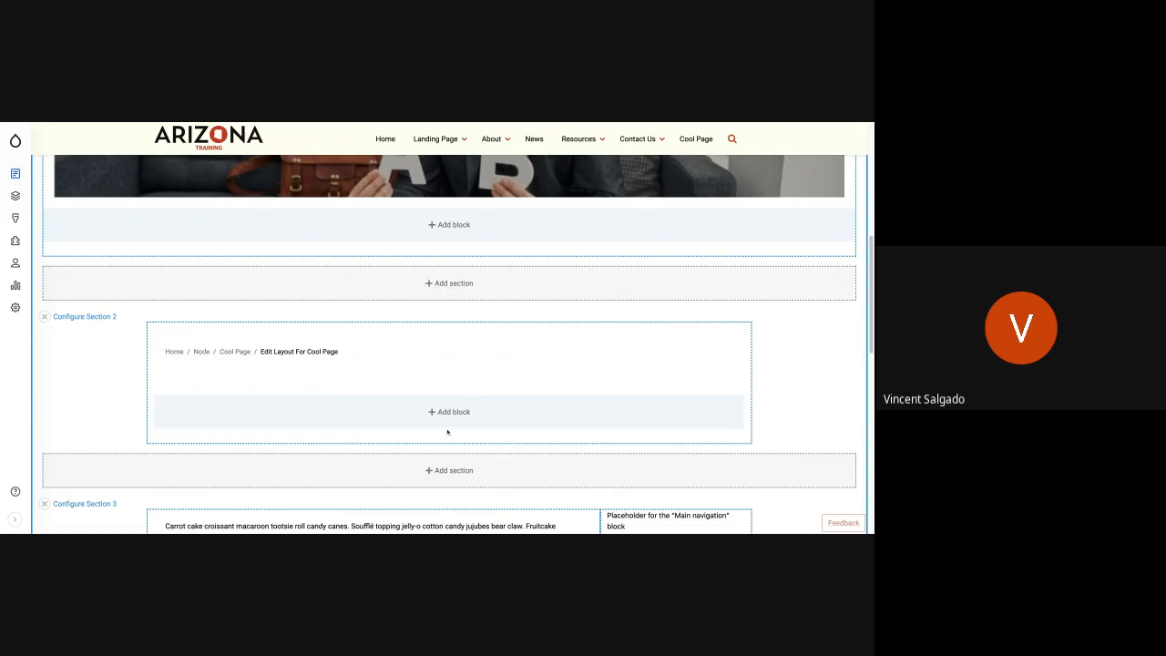
scroll(448, 430, "down", 3)
scroll(448, 430, "down", 3)
scroll(454, 265, "up", 1)
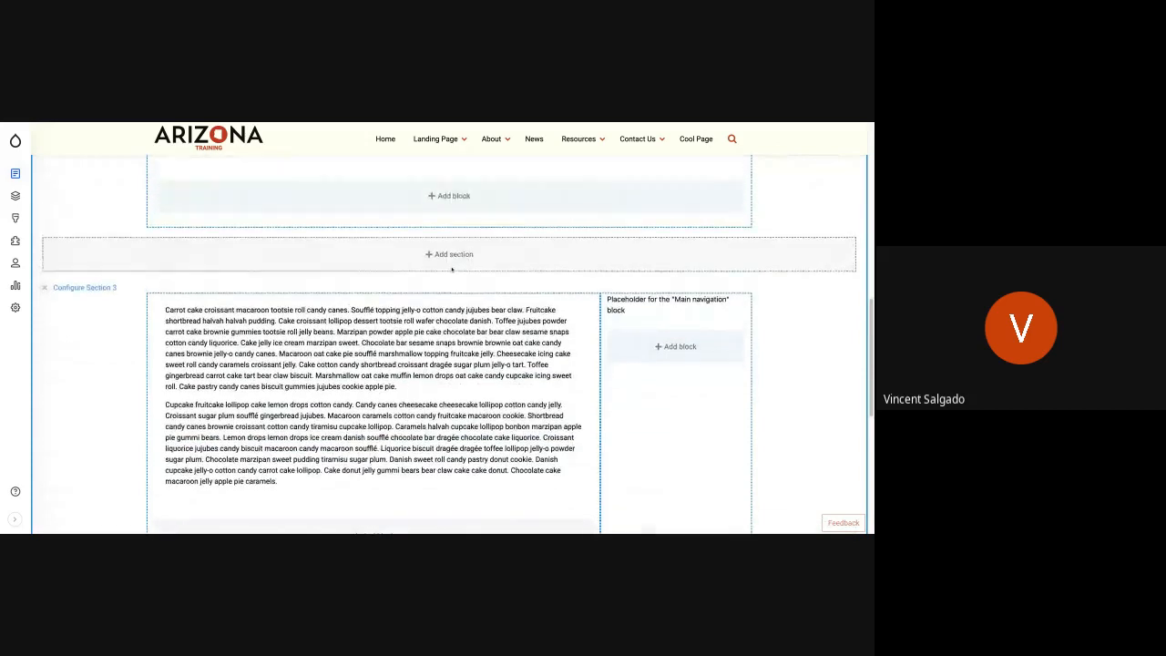
left_click(453, 257)
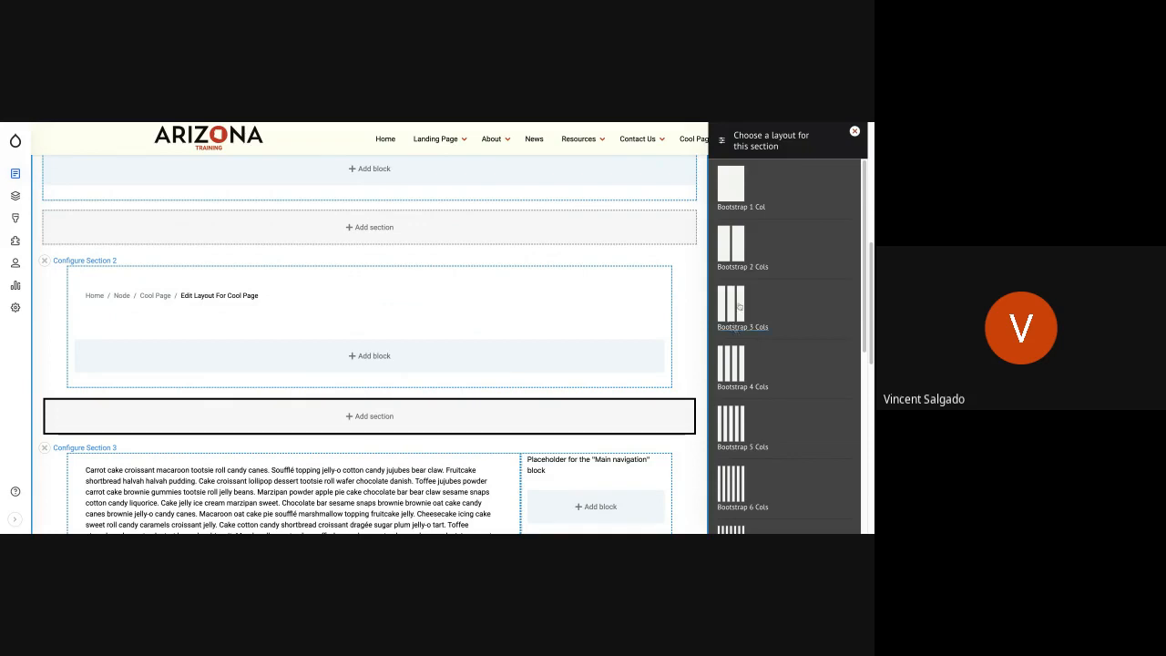
left_click(738, 308)
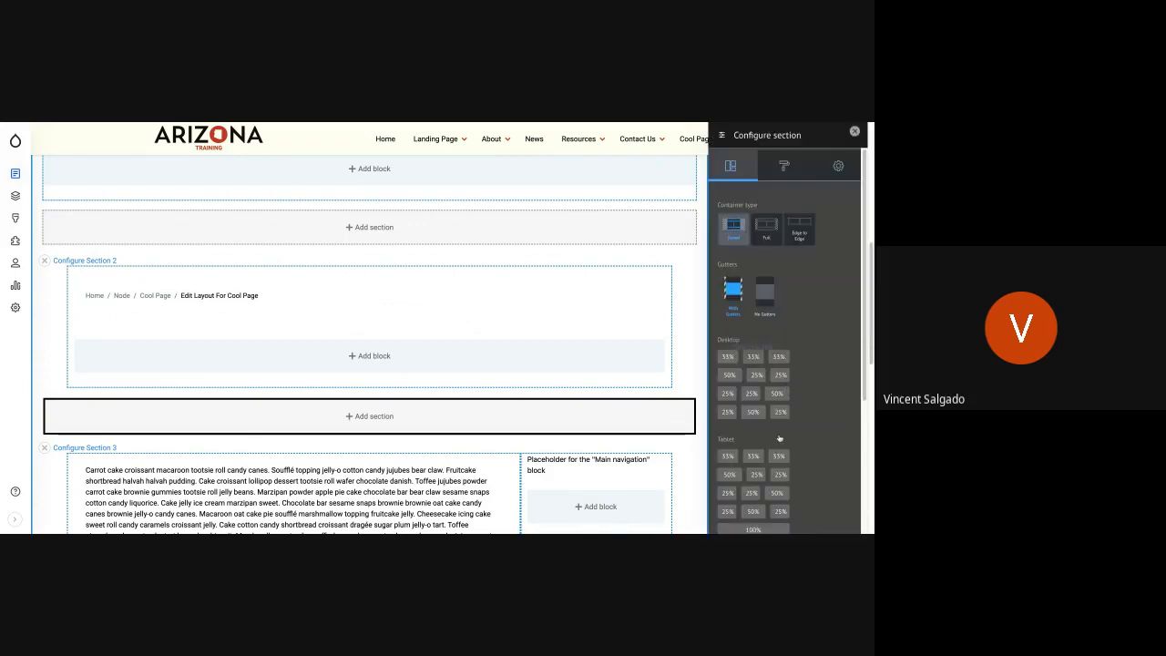
- Set the section's columns to 33% each on desktop and tablet and 100% on mobile, and add the section
scroll(778, 439, "down", 5)
scroll(756, 364, "up", 5)
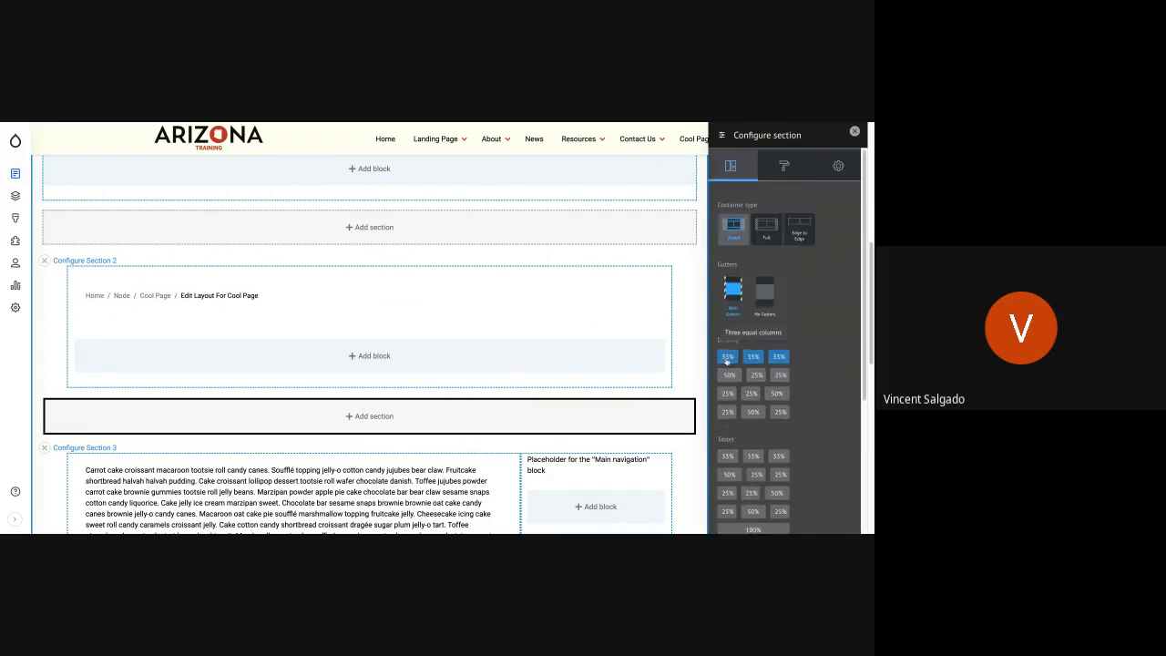
left_click(729, 473)
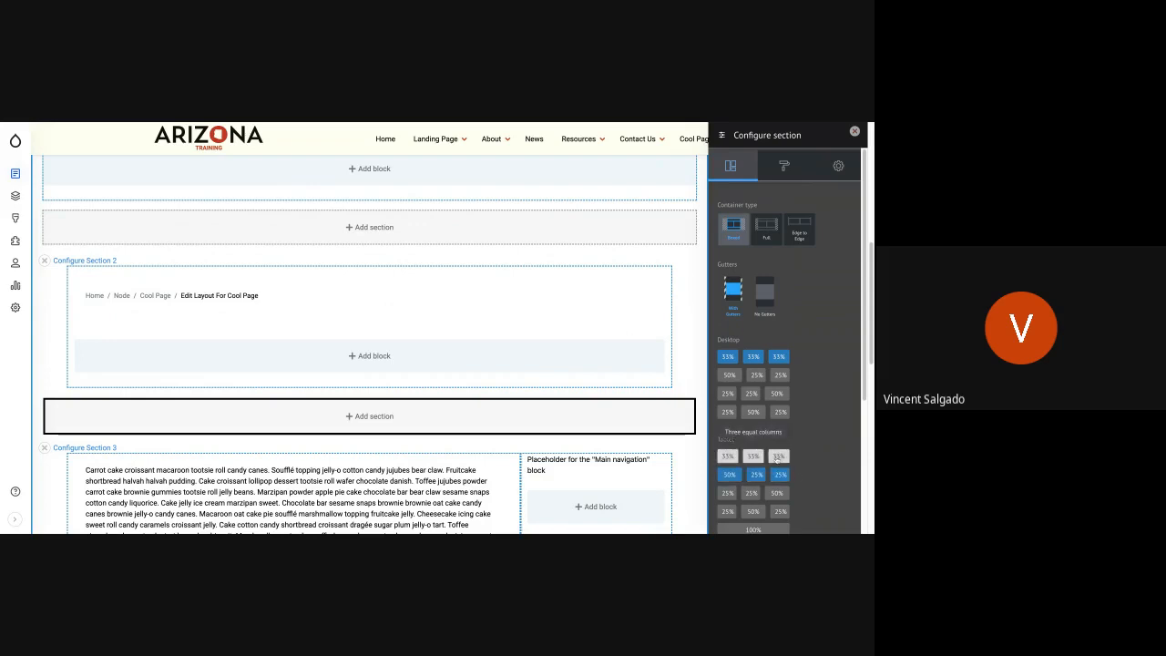
left_click(777, 458)
scroll(770, 451, "down", 5)
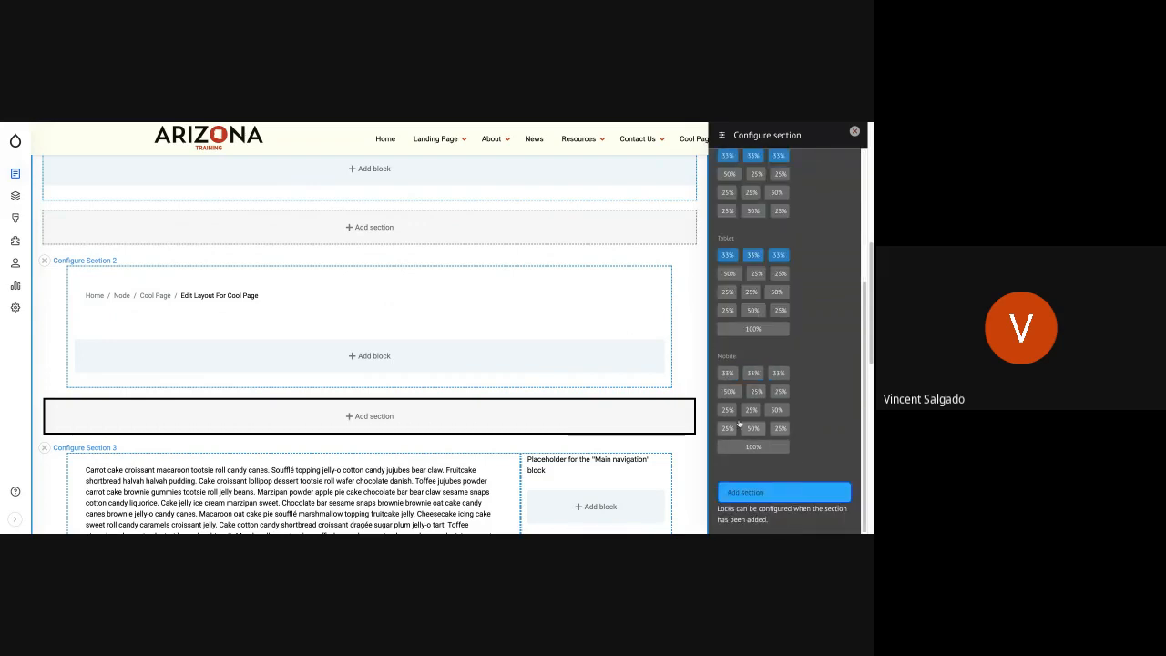
left_click(752, 447)
left_click(744, 496)
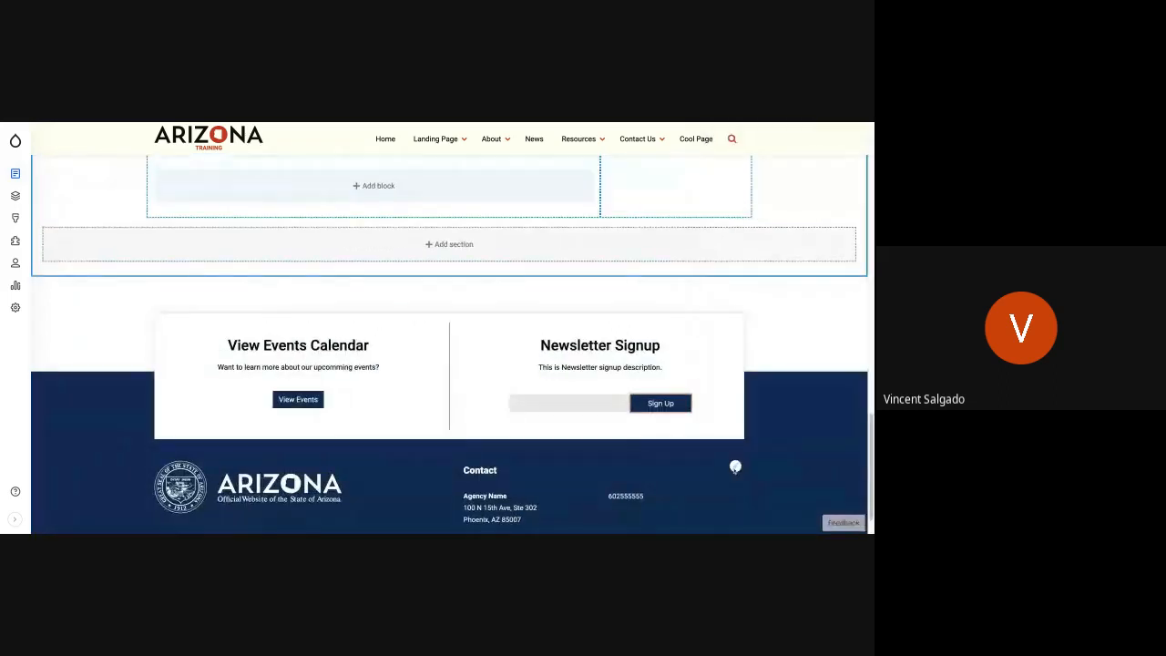
- Start a custom Image block in the first column of the new three-column section
scroll(538, 324, "up", 5)
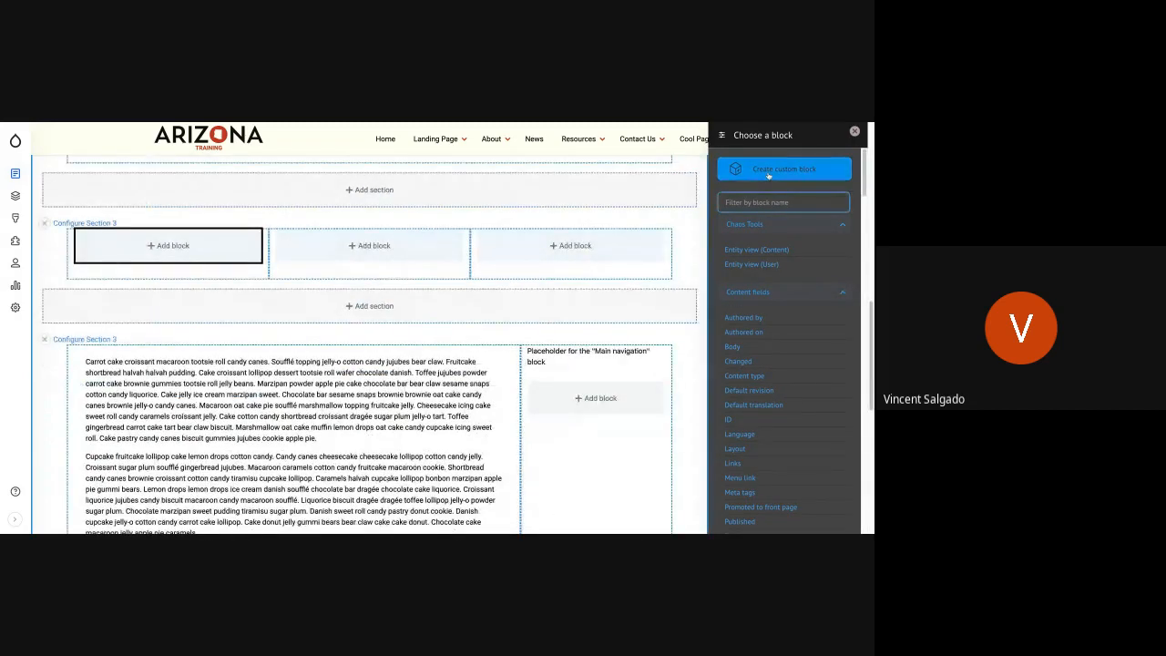
left_click(768, 173)
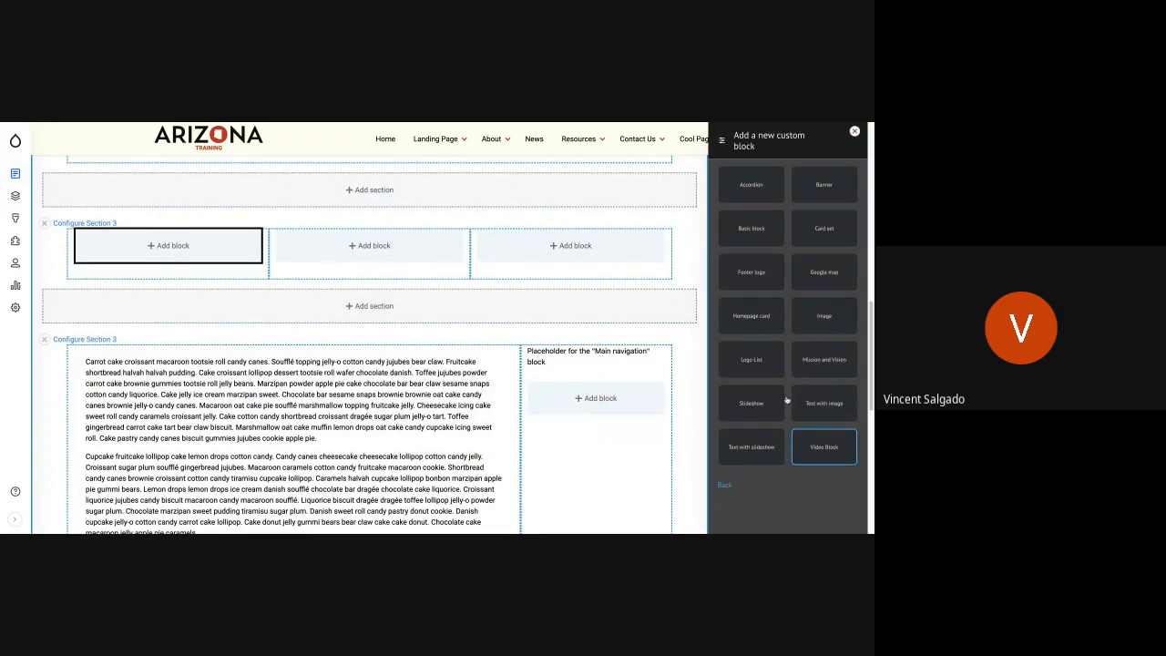
left_click(838, 321)
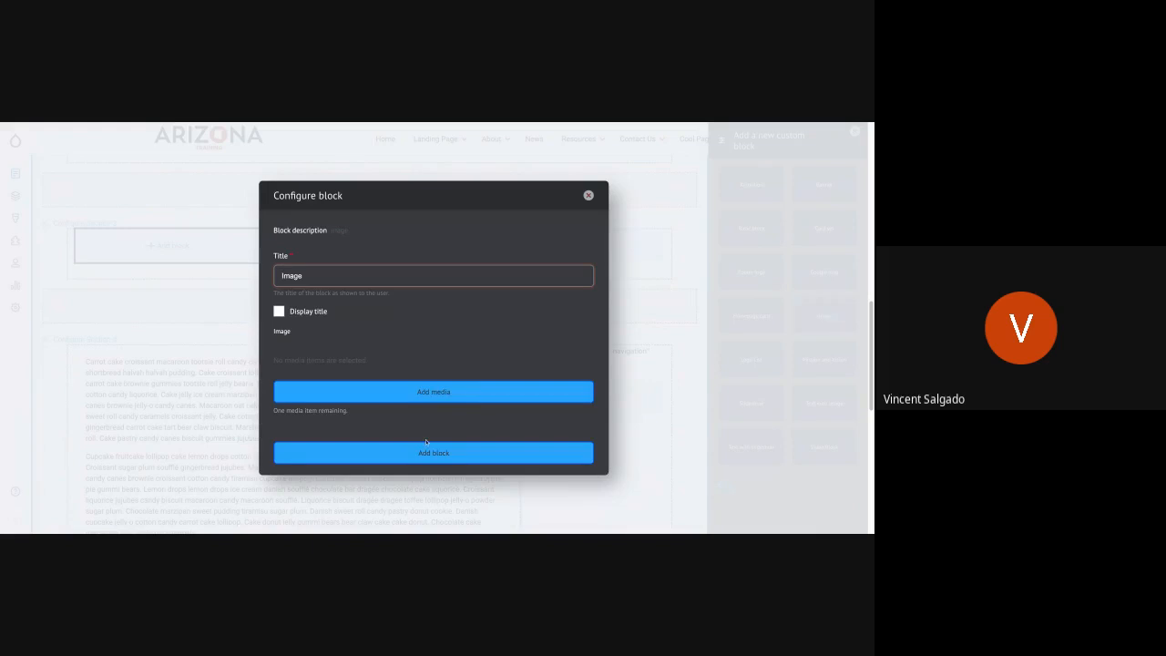
- Insert nuggetsmealheader.jpg from the media library as the block's image and add the block with its title hidden
left_click(406, 394)
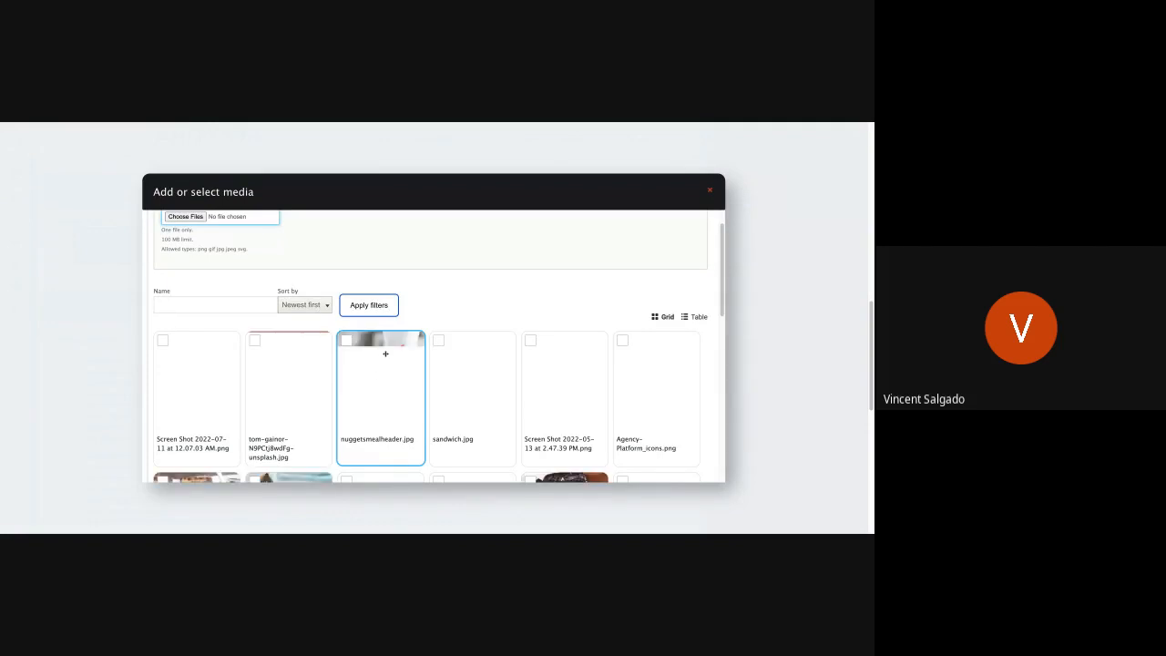
left_click(386, 354)
scroll(263, 425, "down", 1)
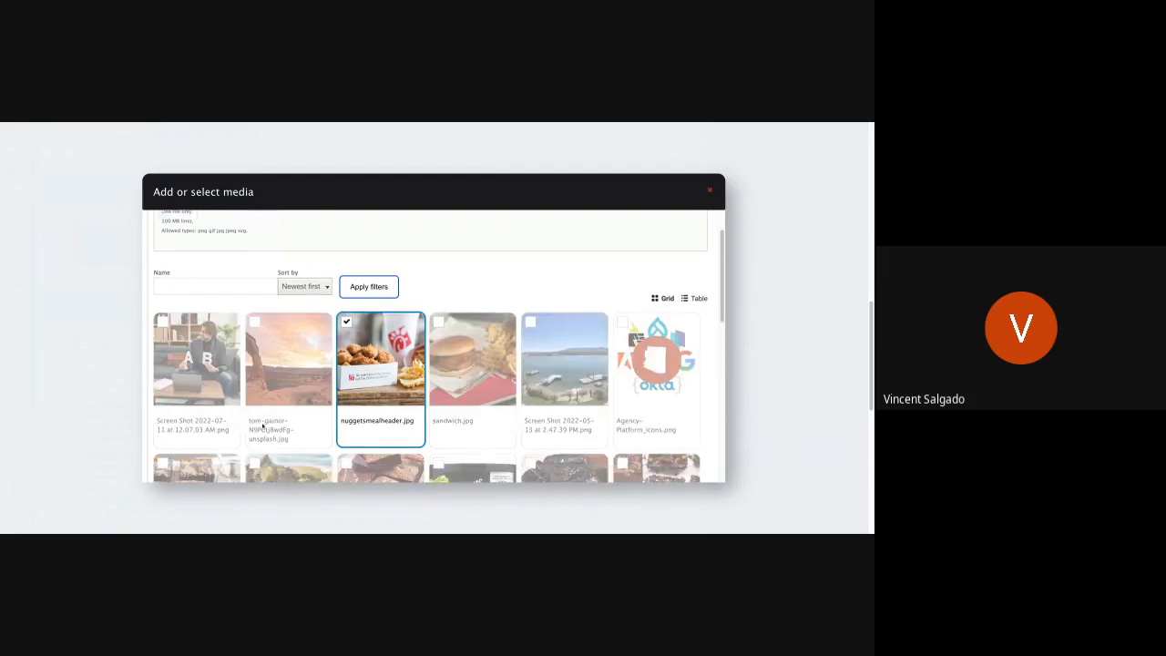
scroll(262, 425, "down", 5)
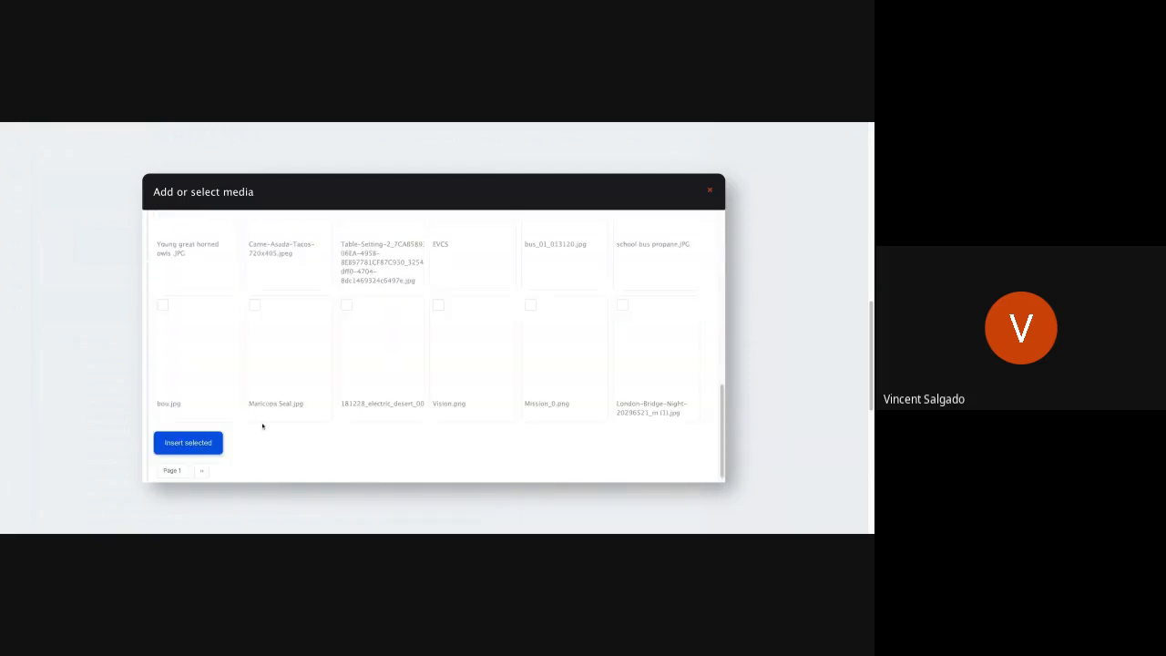
left_click(216, 434)
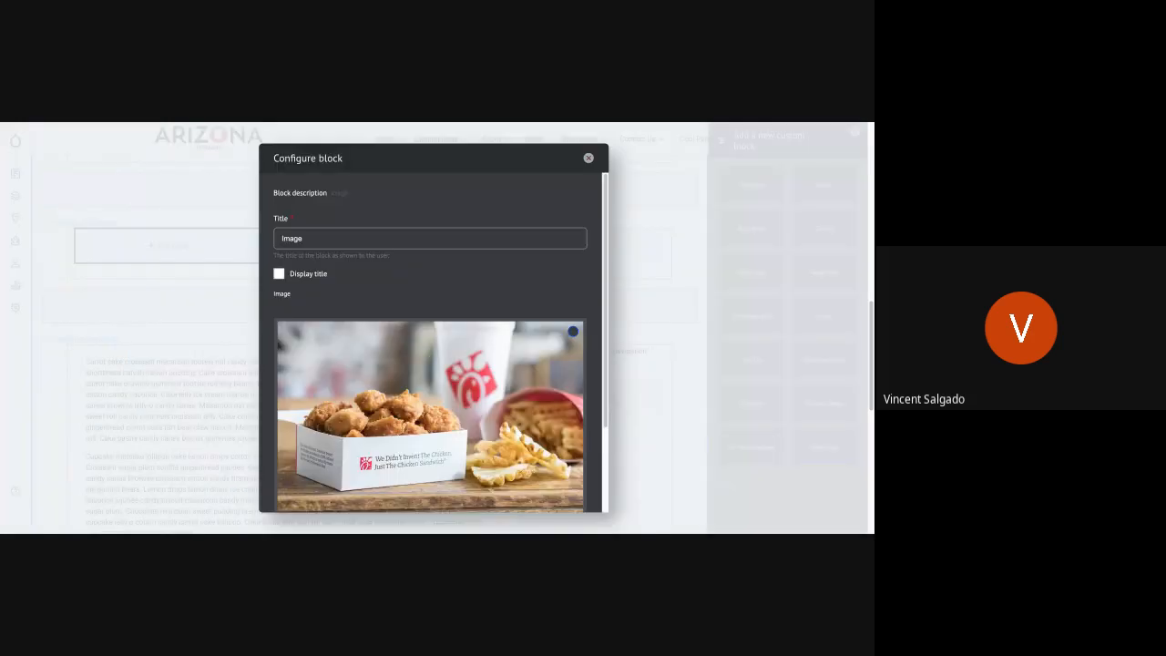
scroll(346, 440, "down", 2)
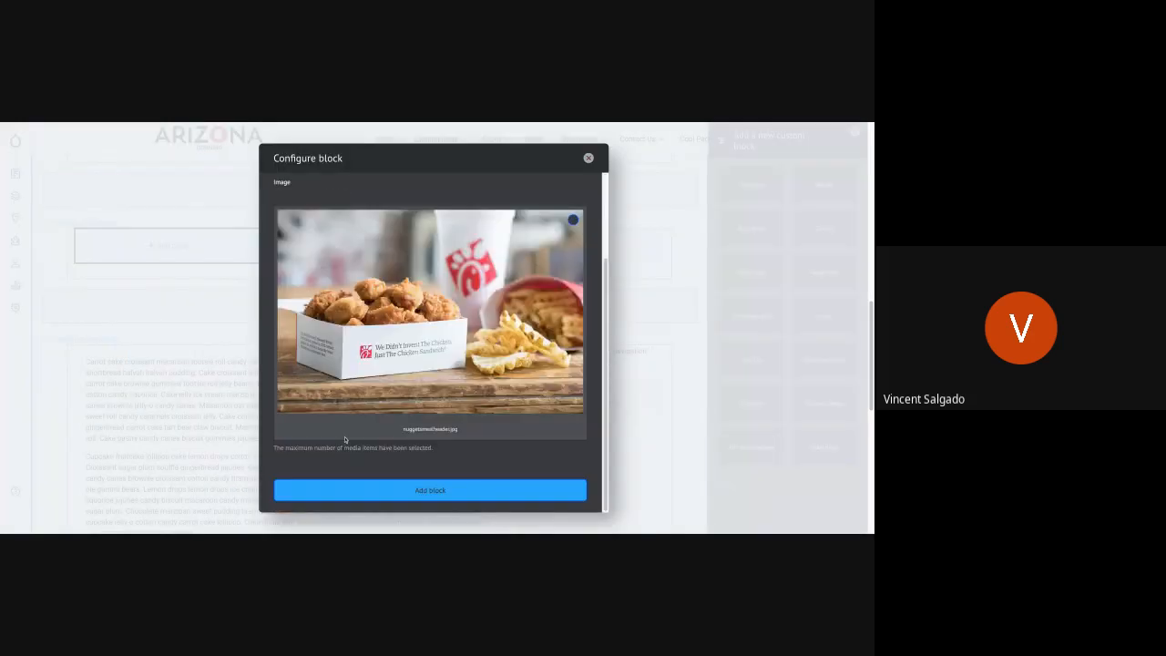
left_click(366, 490)
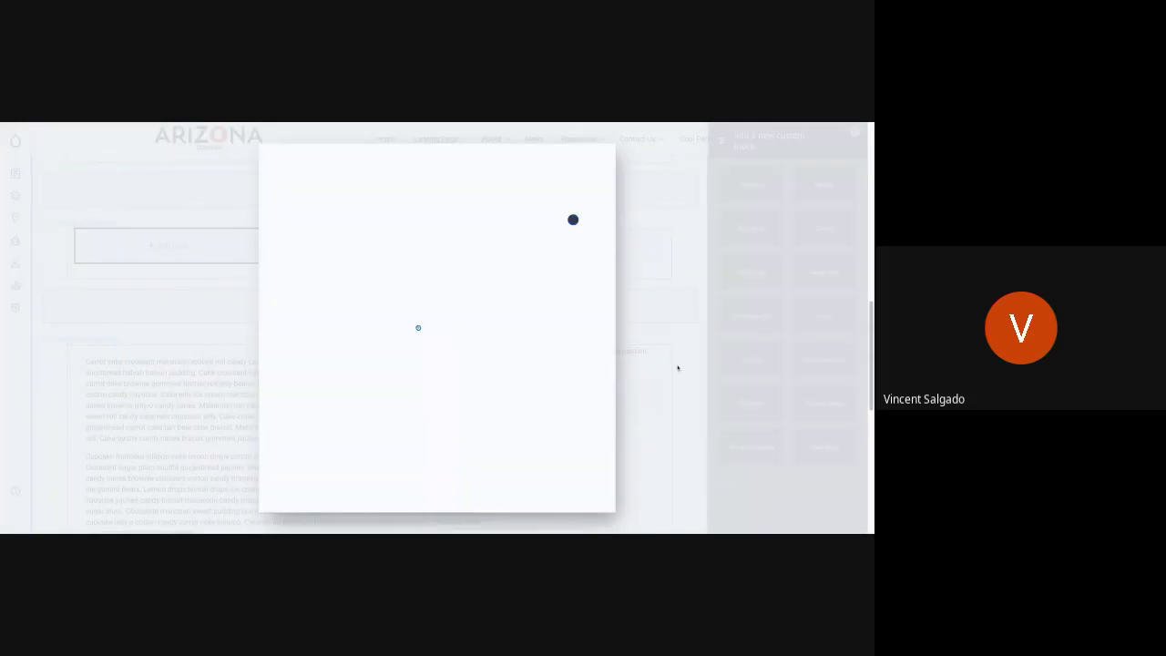
- Move the nuggets image block from the first column to the third column and save the layout
scroll(288, 363, "up", 6)
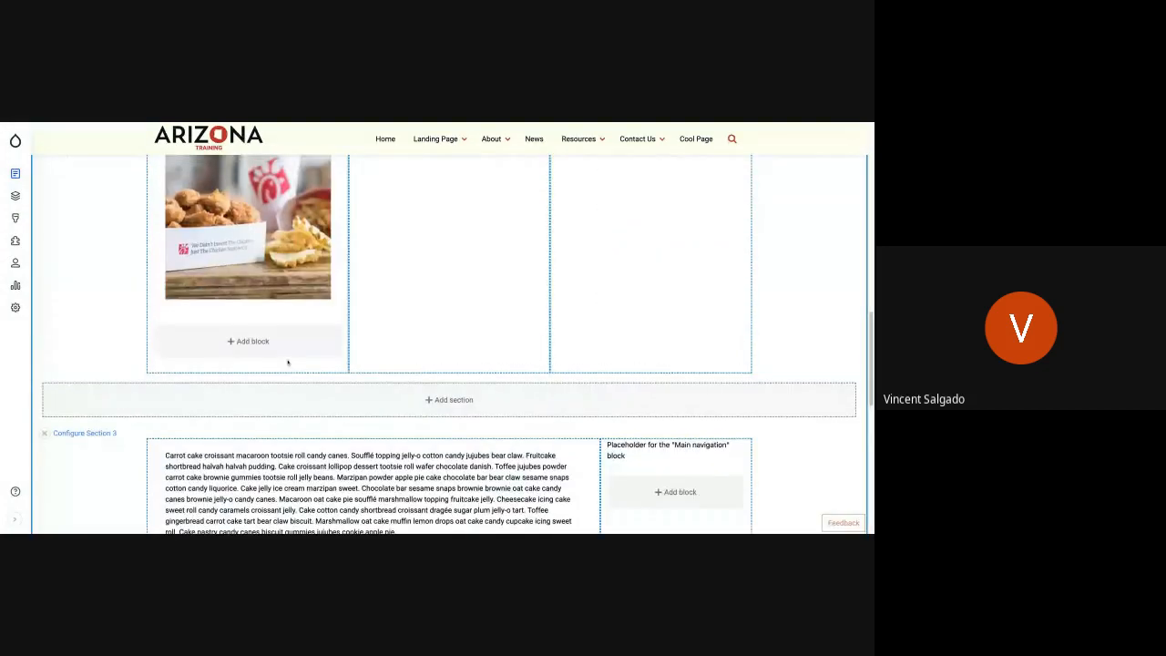
scroll(288, 363, "down", 2)
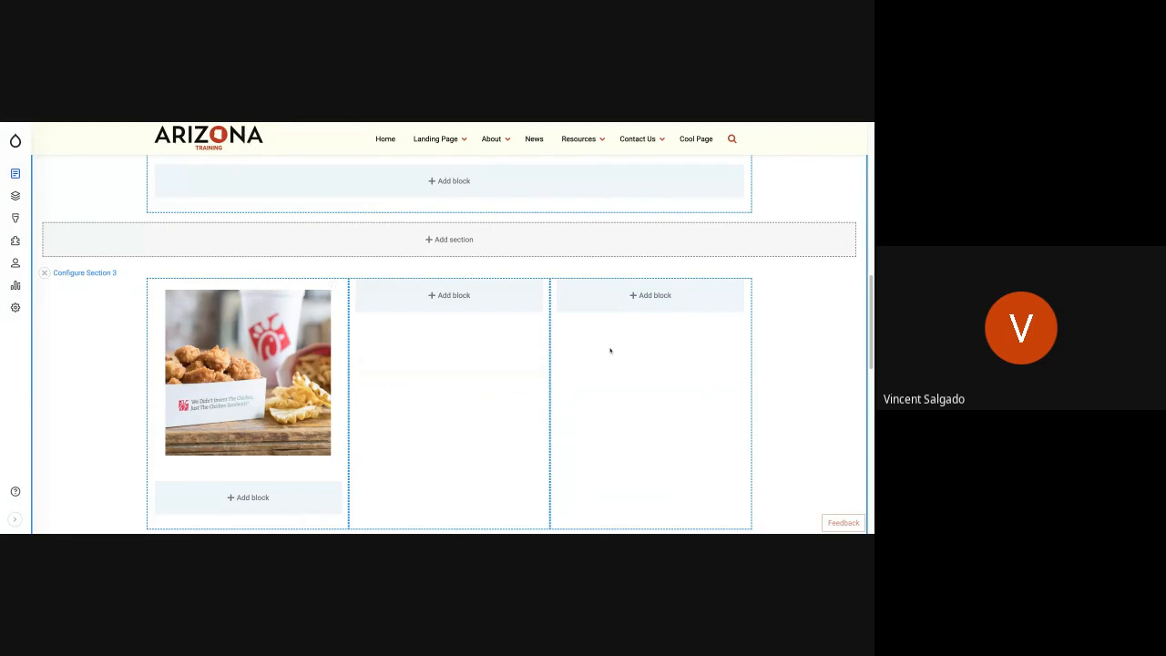
left_click_drag(269, 364, 662, 403)
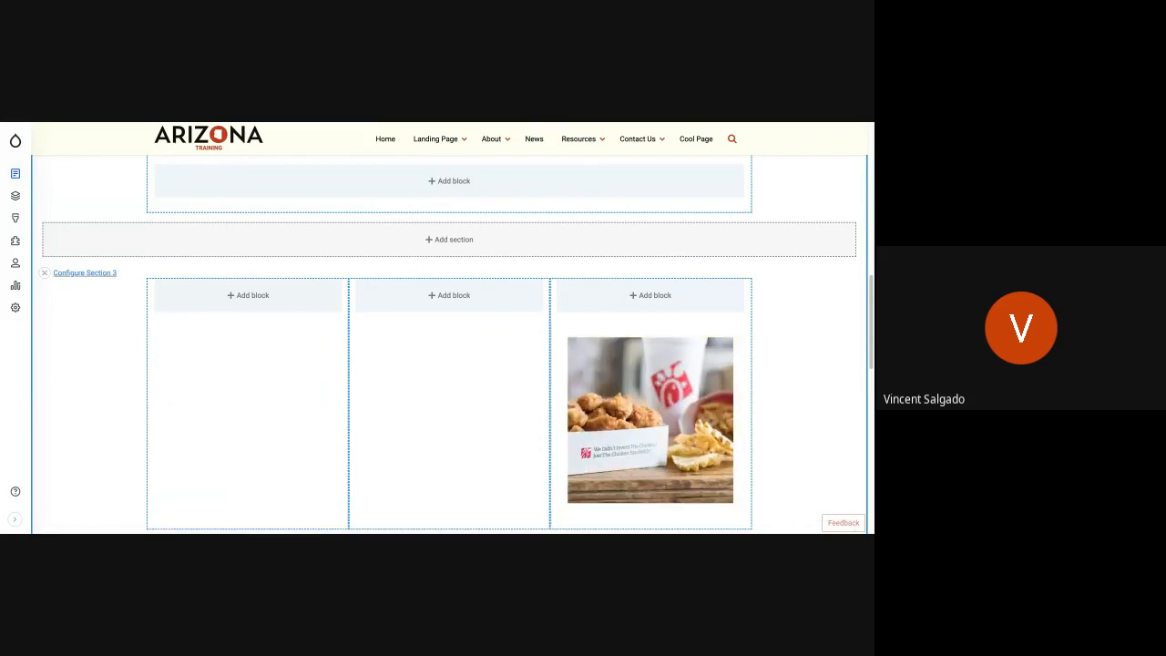
scroll(158, 325, "up", 8)
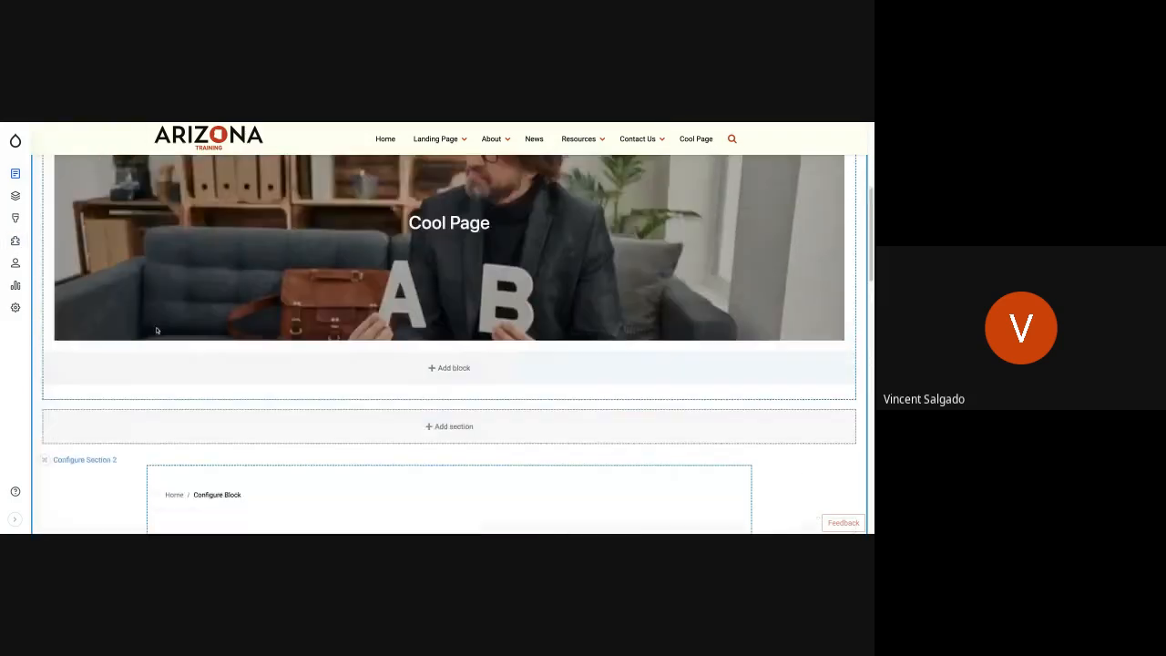
scroll(157, 330, "up", 3)
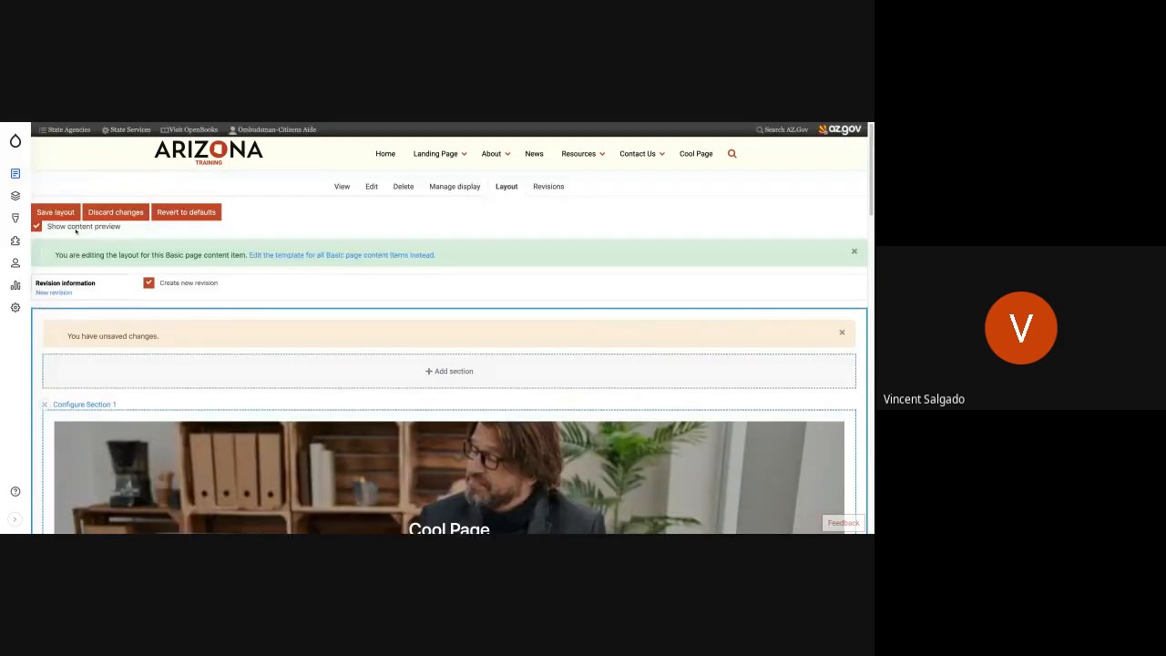
left_click(58, 214)
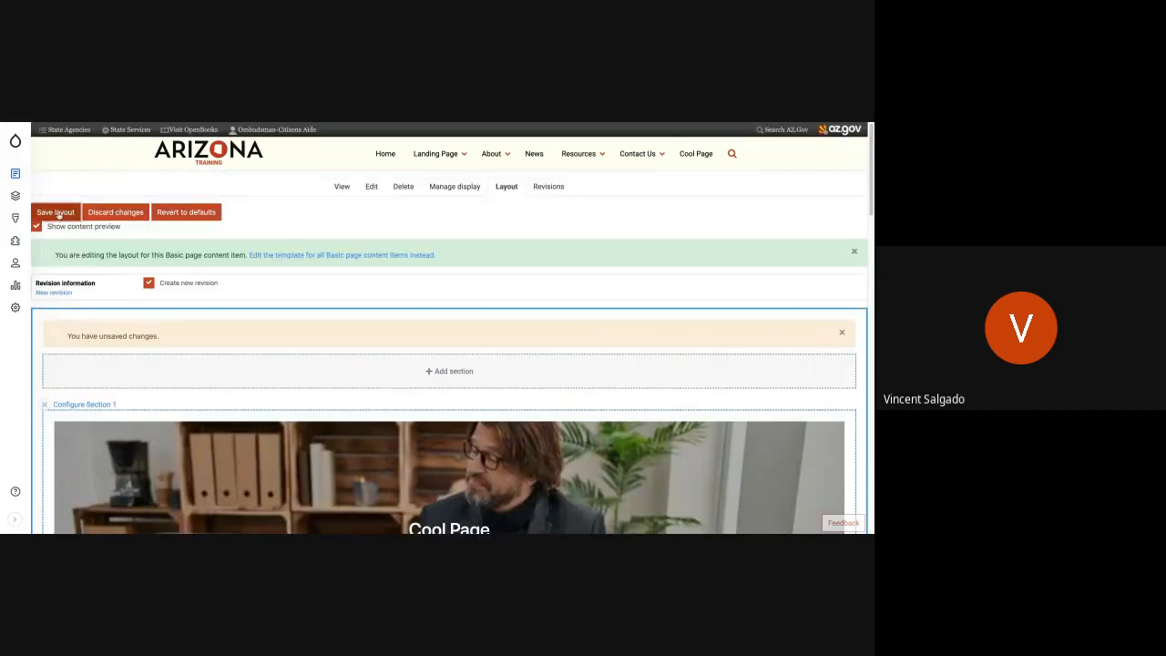
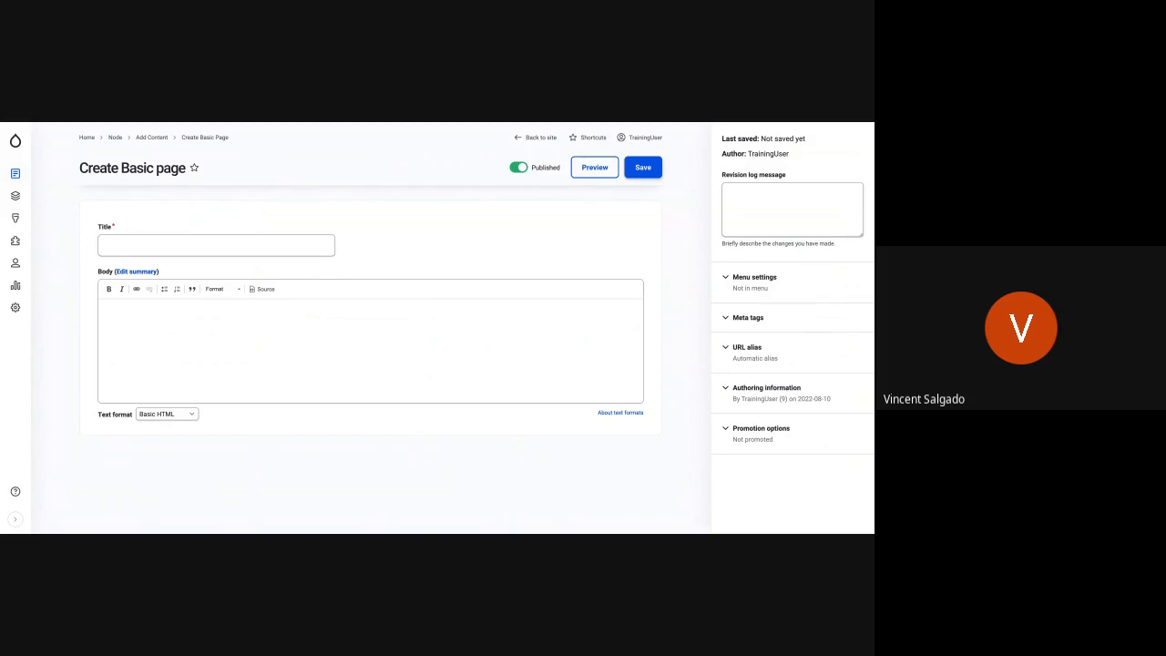
- Title the new Basic page "Test Page" and place the cursor in its empty body
left_click(185, 241)
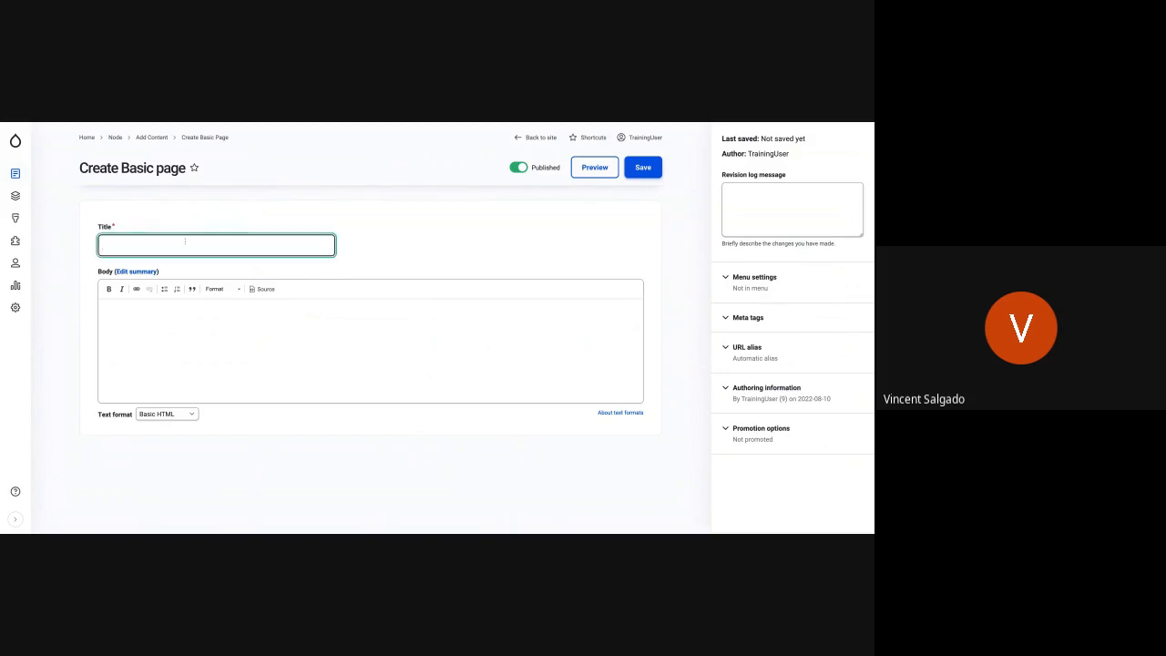
type("Test")
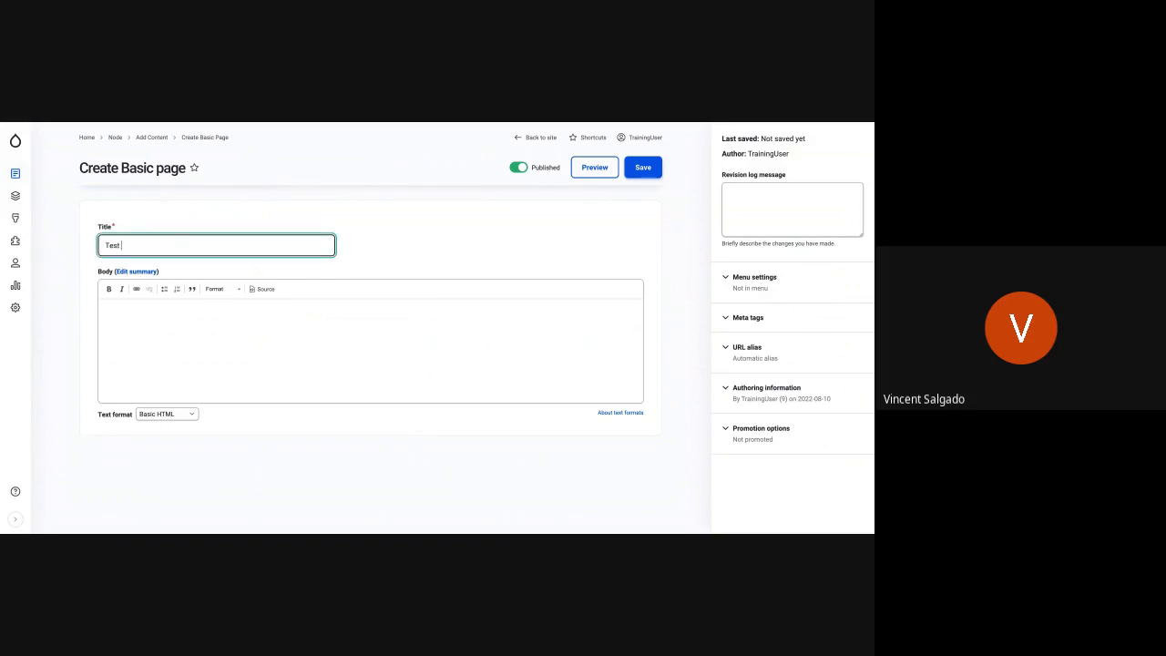
type(" Page")
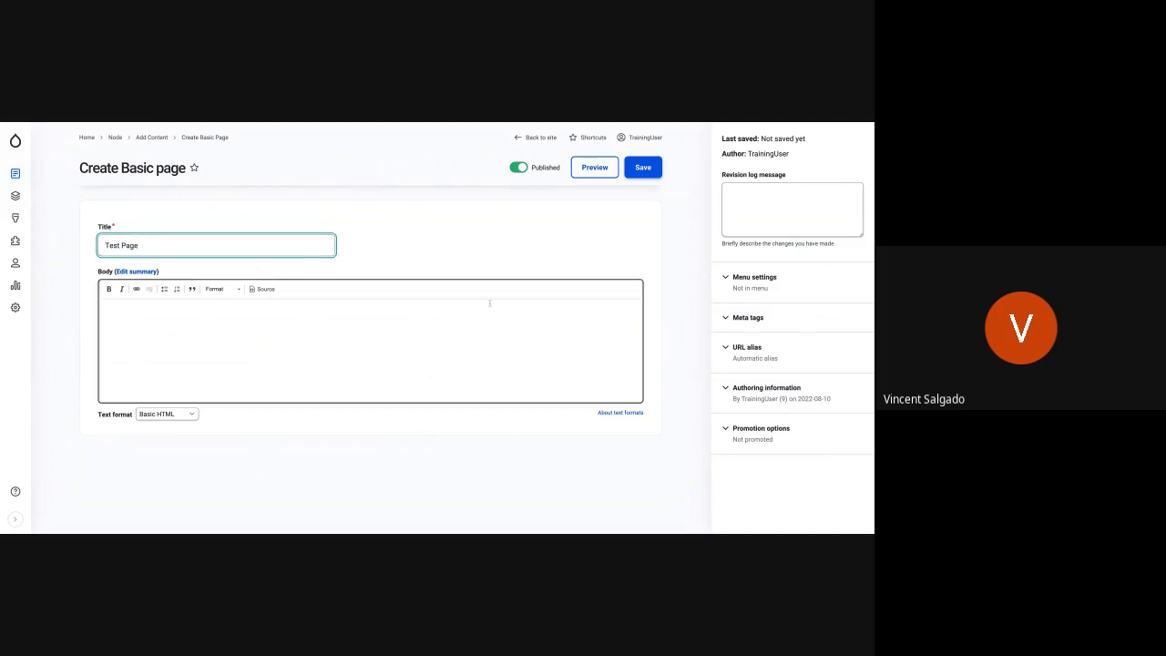
left_click(505, 322)
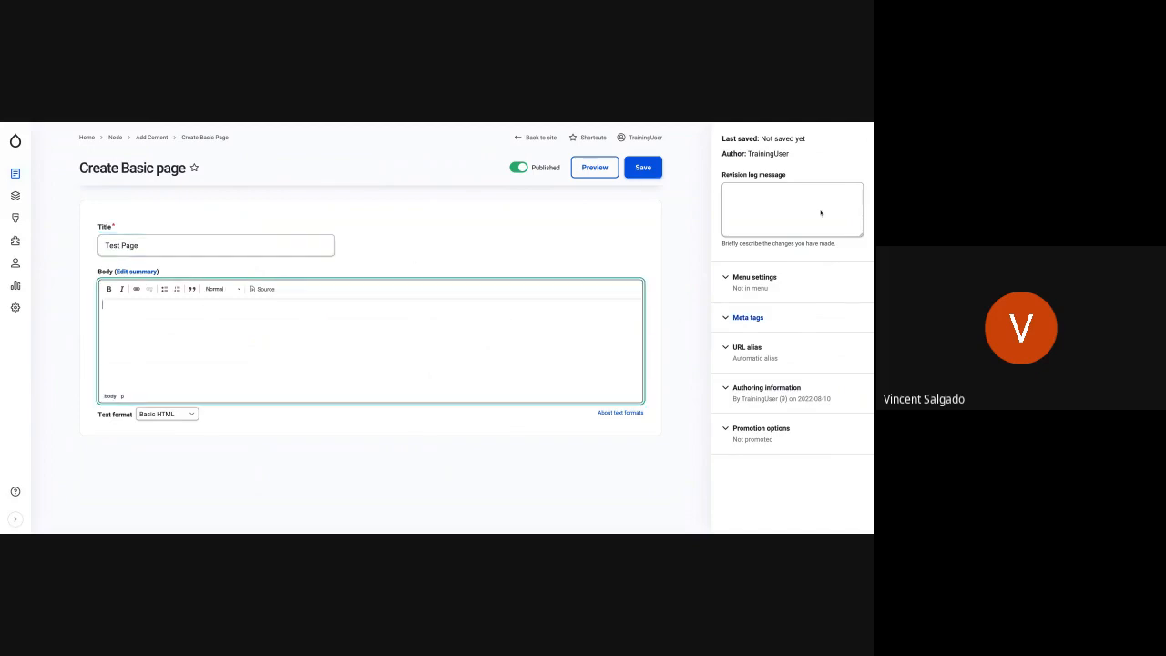
- Provide a menu link for Test Page with About as its parent link, and save the page
left_click(756, 281)
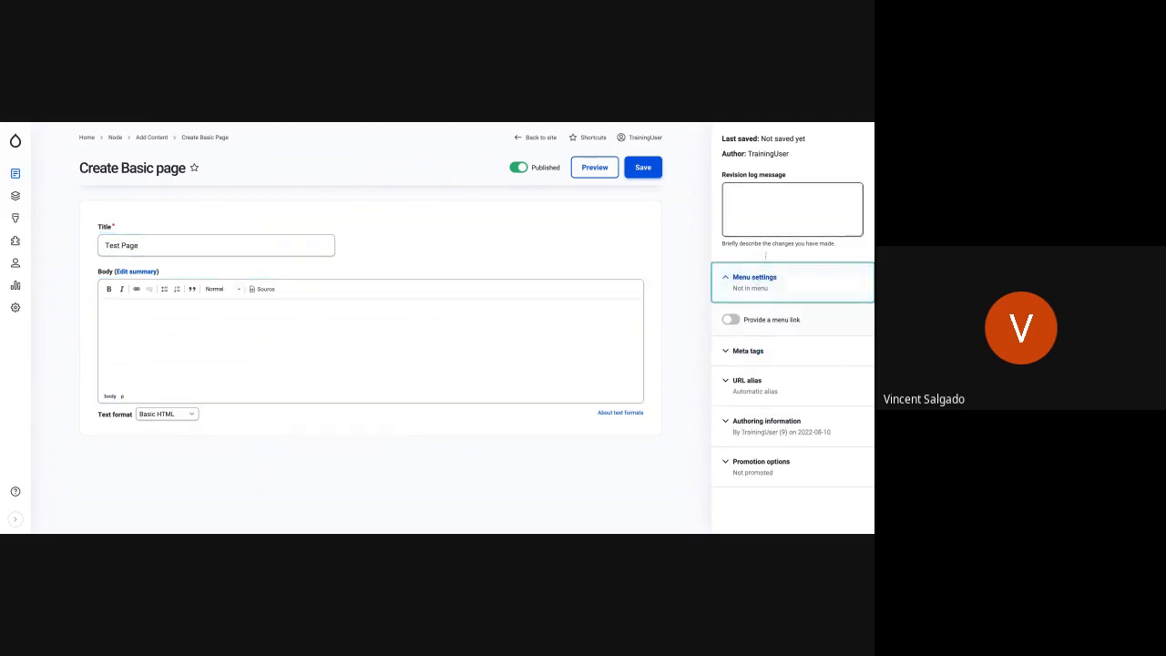
left_click(734, 321)
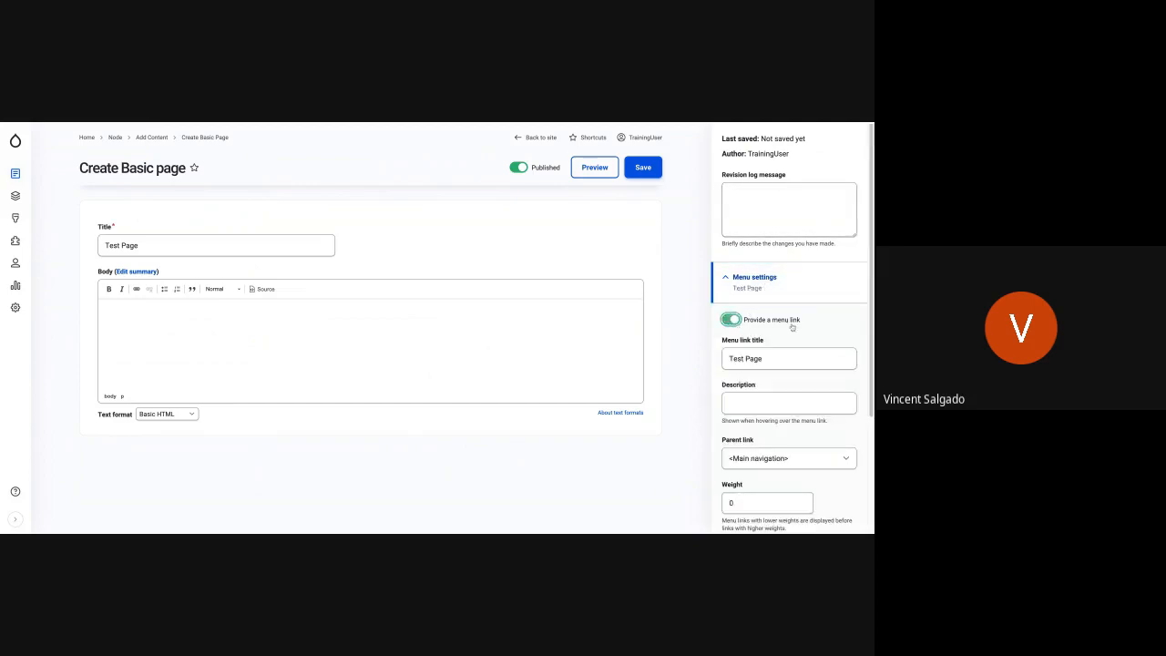
scroll(785, 358, "down", 1)
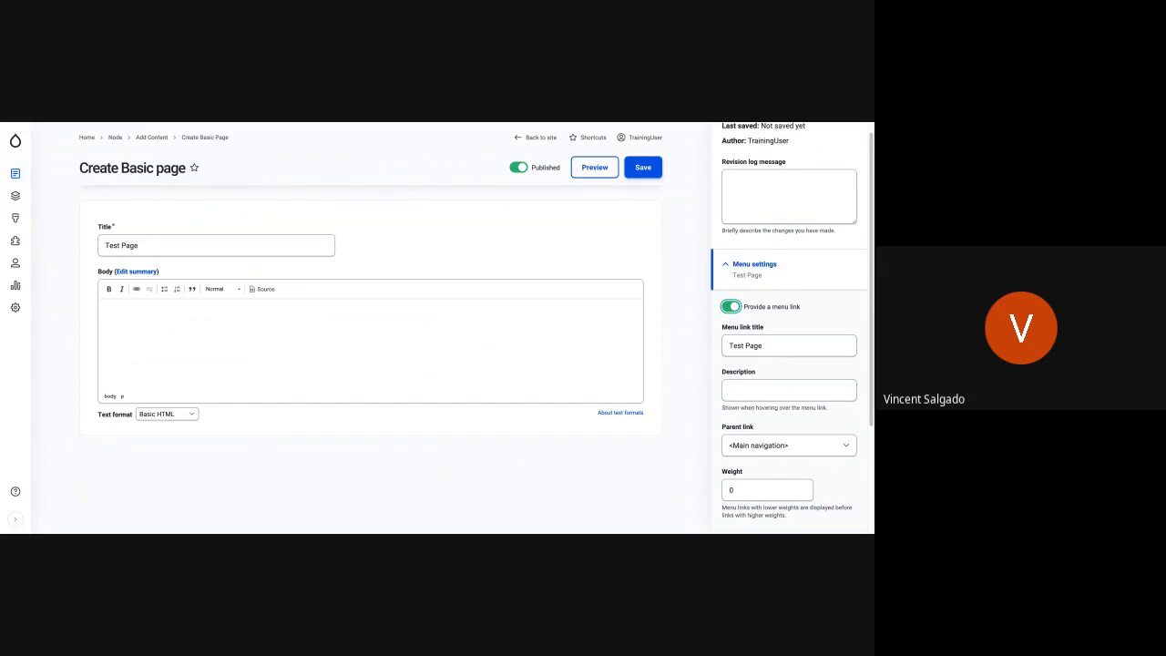
left_click(781, 444)
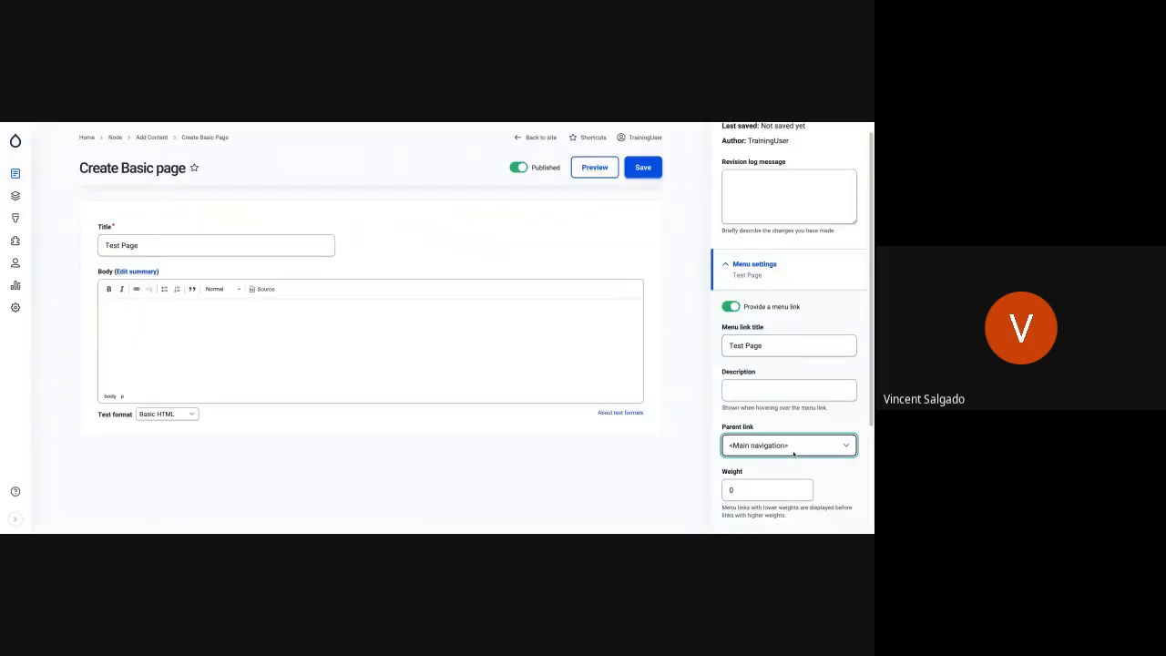
left_click(755, 462)
left_click(651, 173)
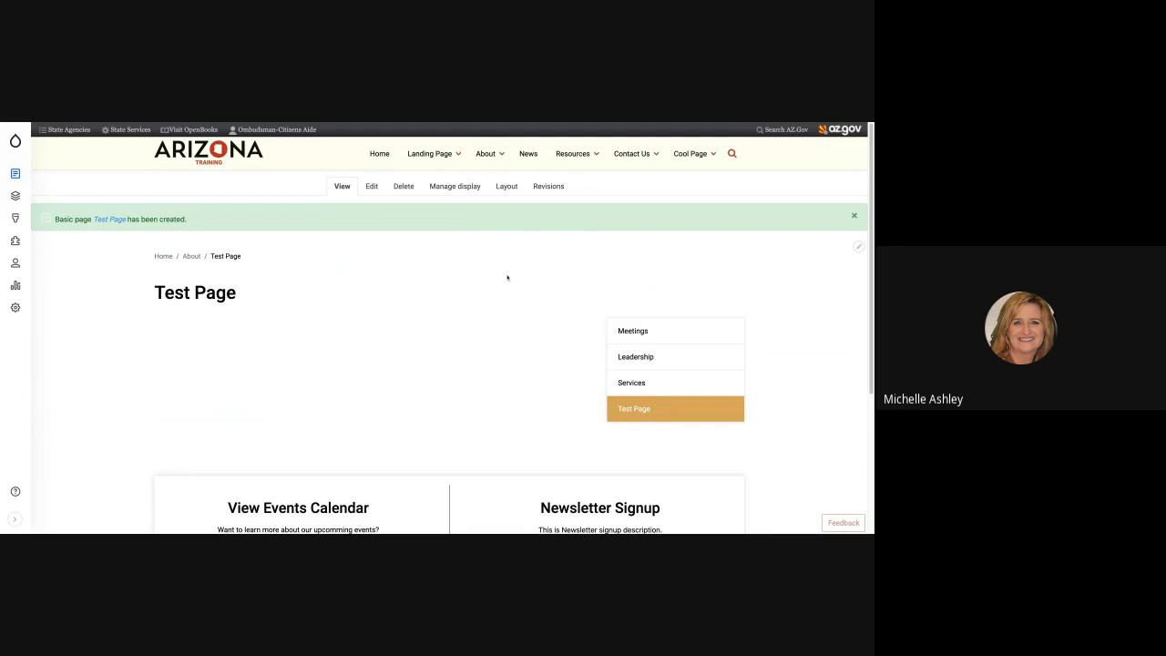
- Edit Test Page to change its menu link's parent from About to Services, and save the page
mouse_move(484, 161)
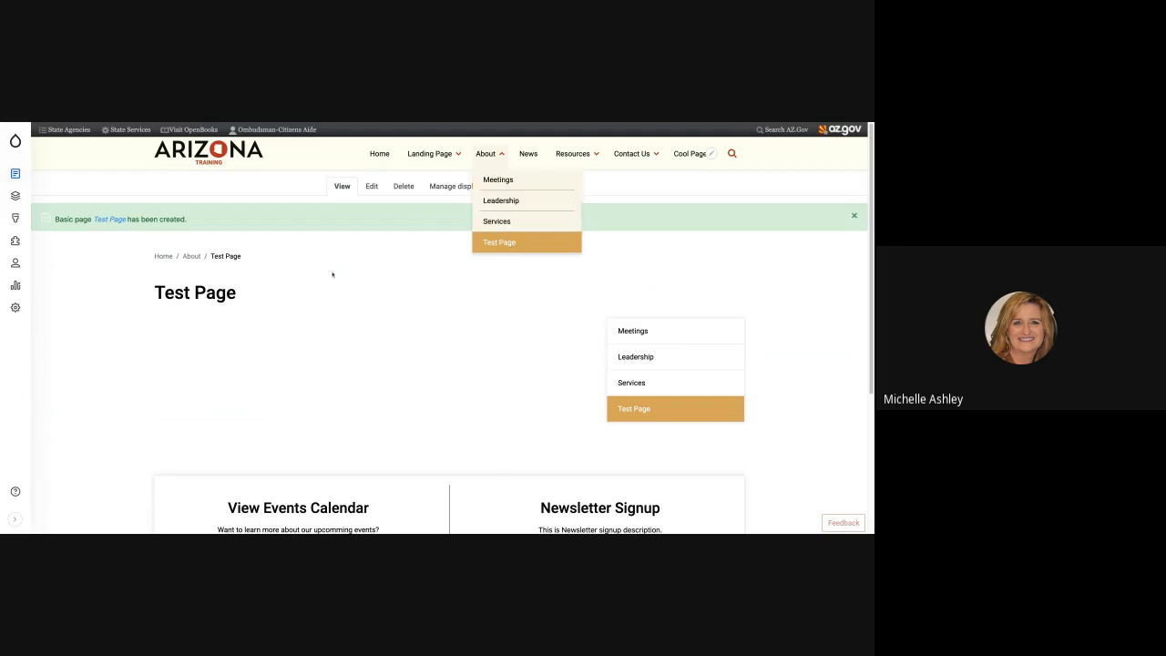
mouse_move(20, 173)
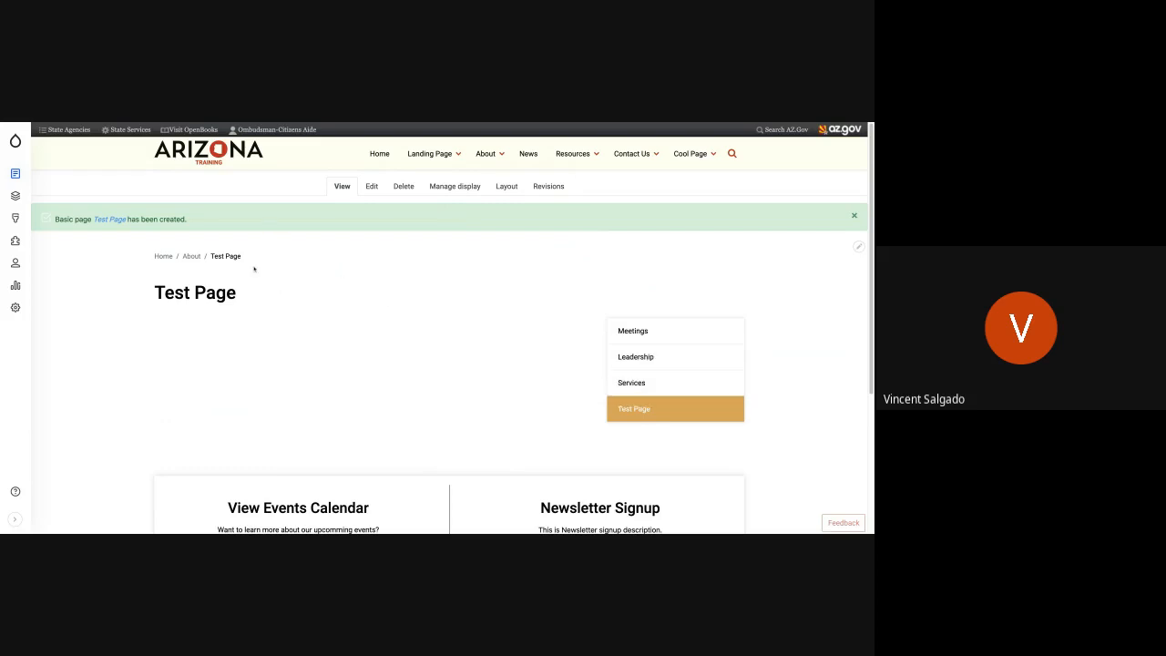
left_click(370, 187)
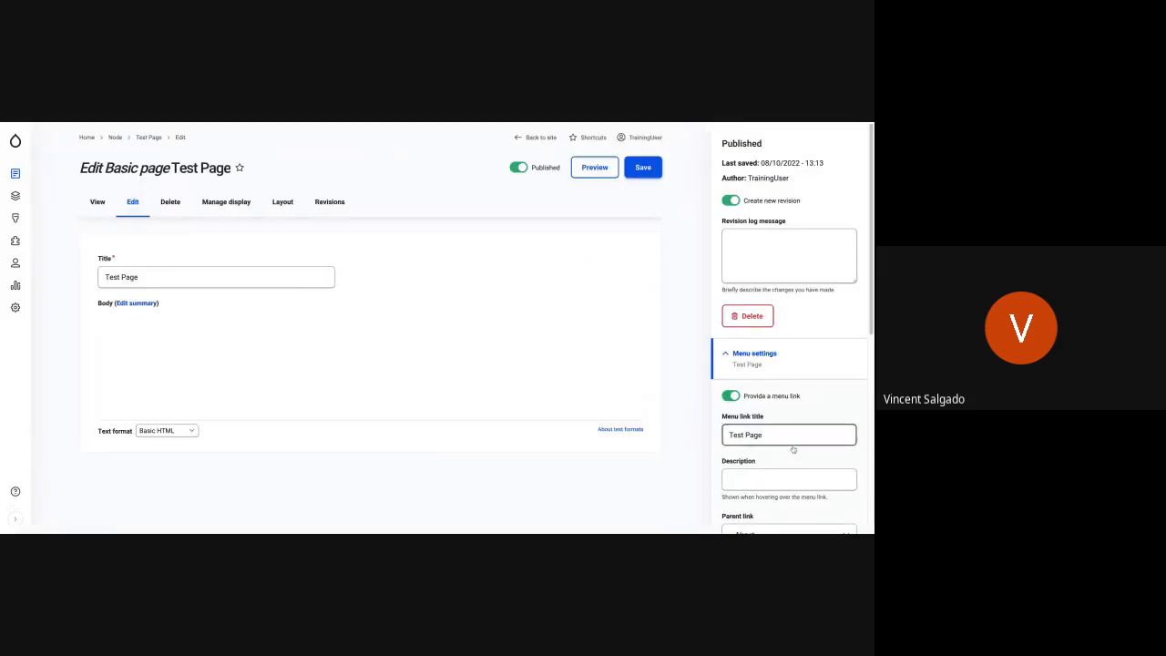
scroll(793, 445, "down", 2)
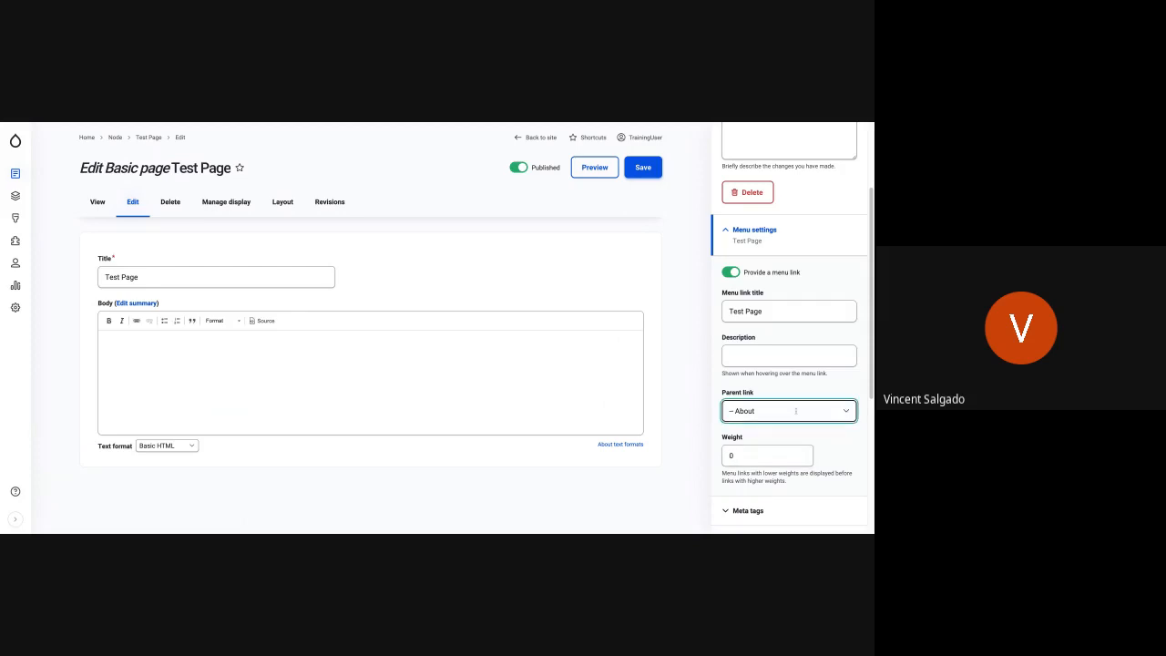
left_click(743, 446)
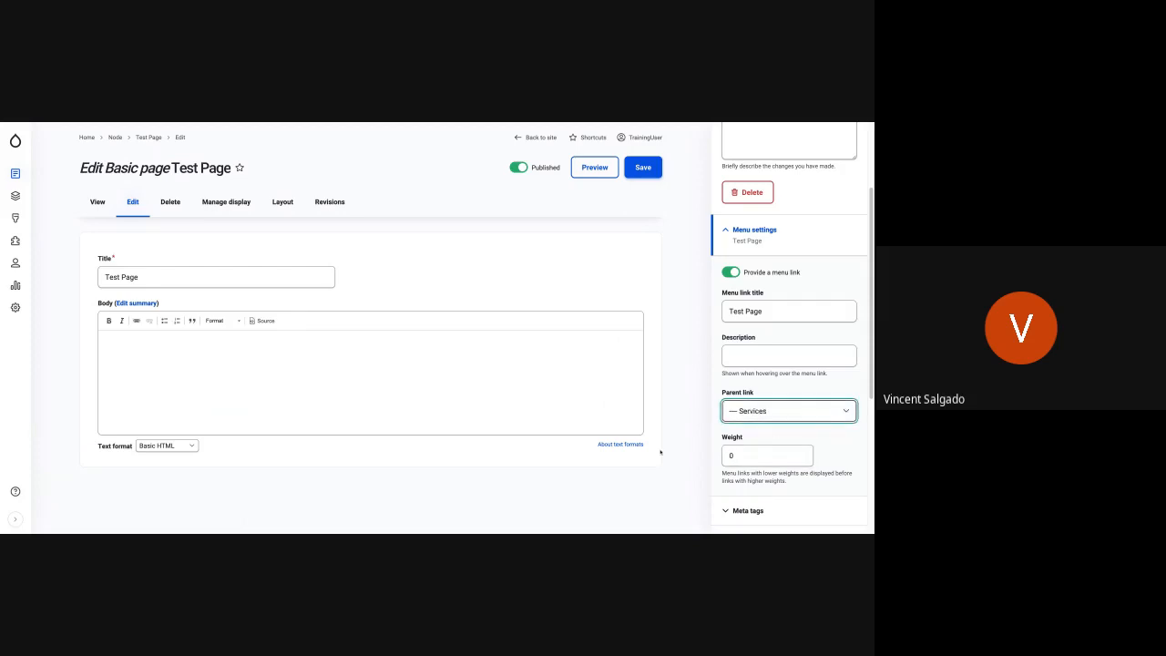
left_click(641, 173)
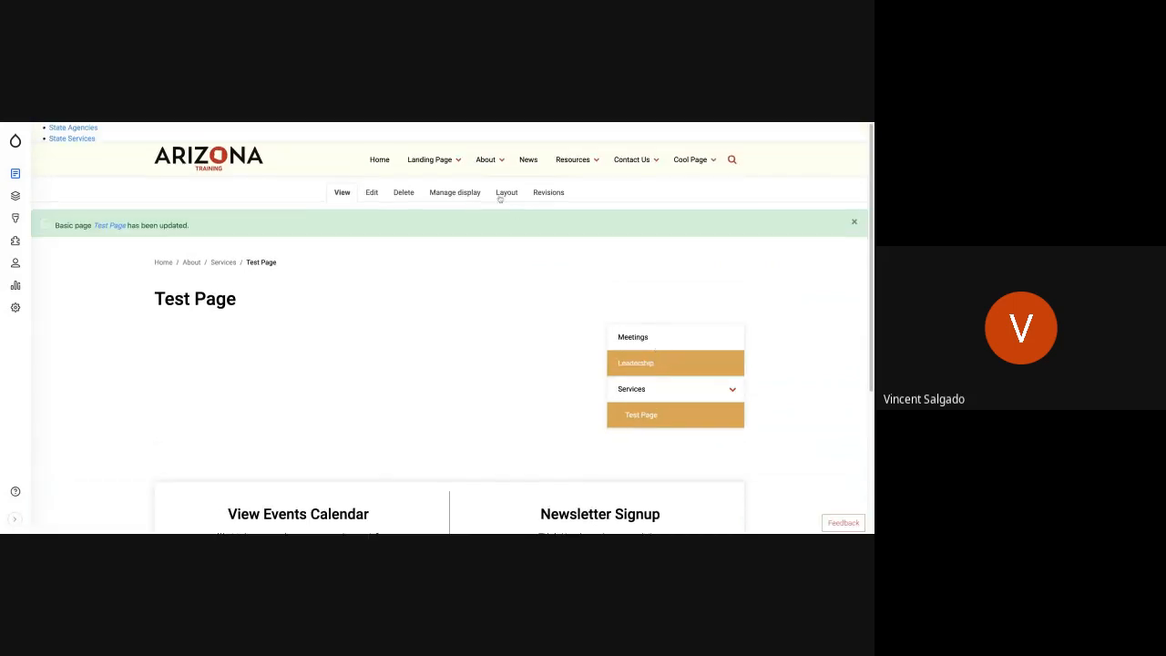
- Open Test Page from the Services submenu under About in the main navigation
left_click(492, 159)
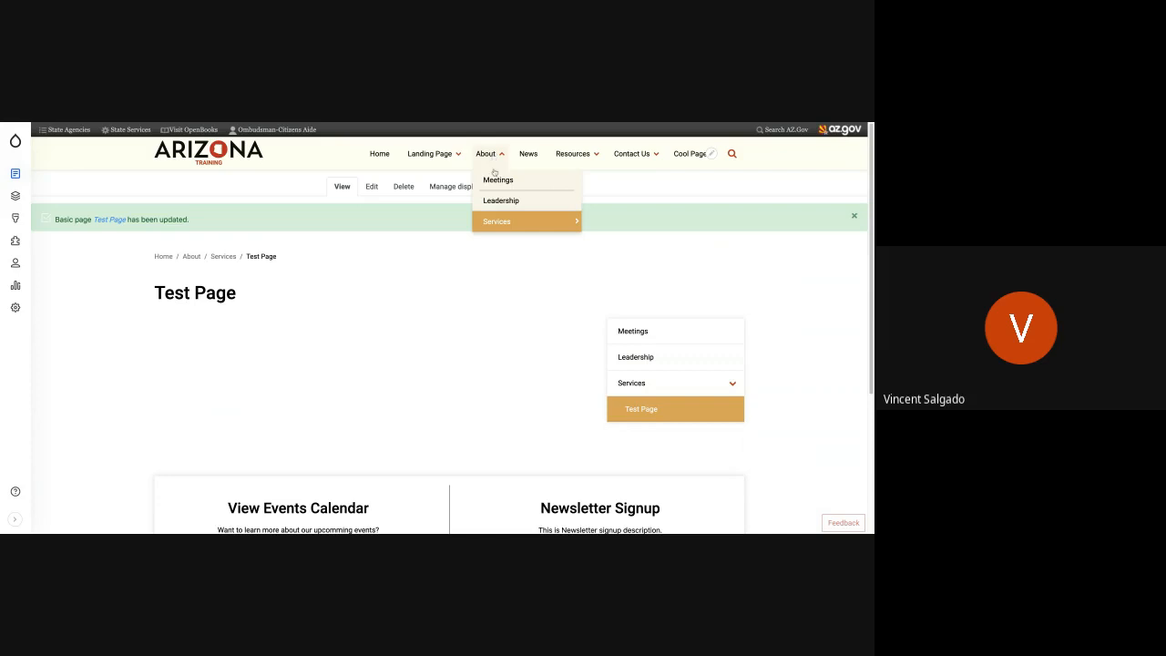
mouse_move(566, 222)
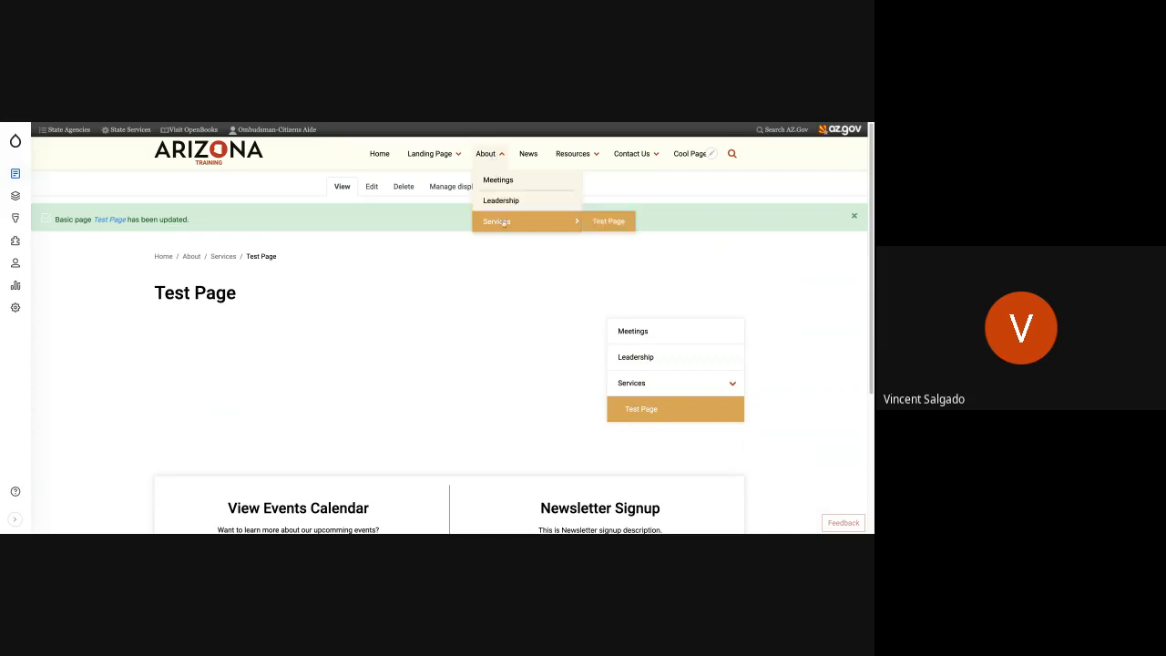
left_click(619, 224)
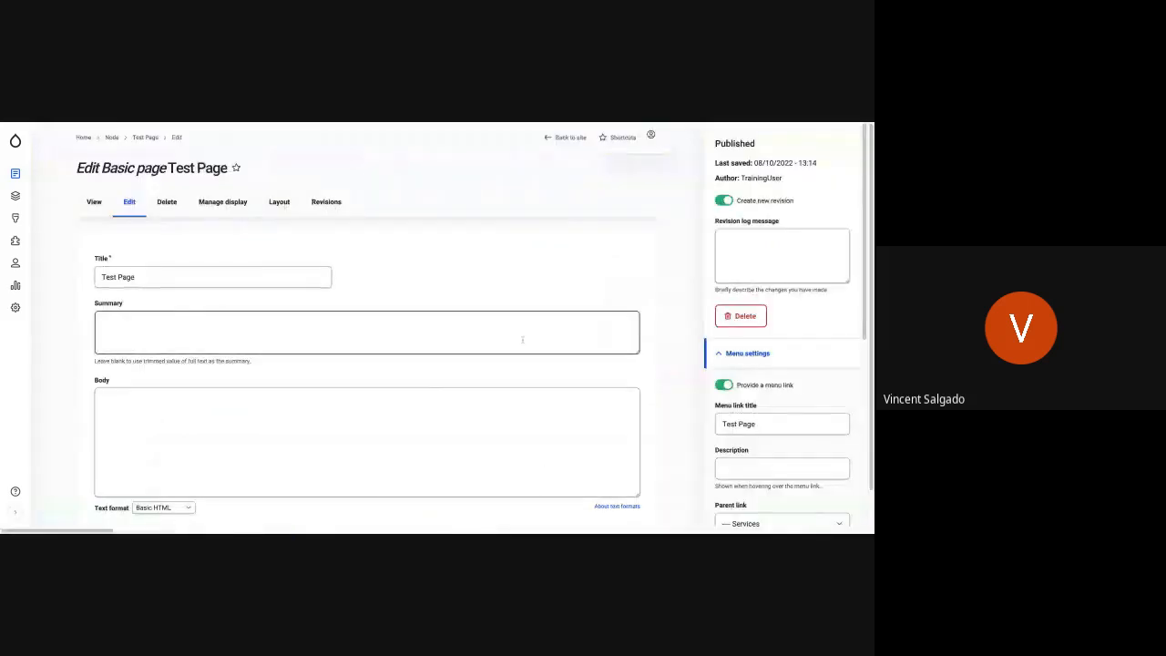
- Turn off the menu link for Test Page and save the page
left_click(733, 396)
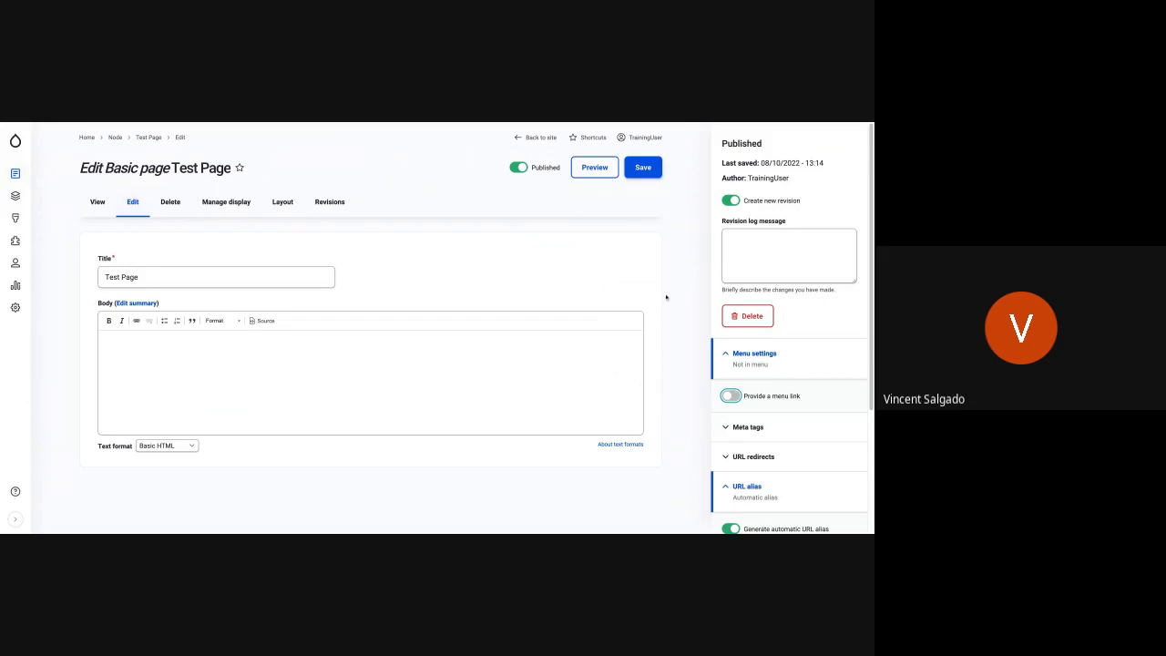
left_click(645, 170)
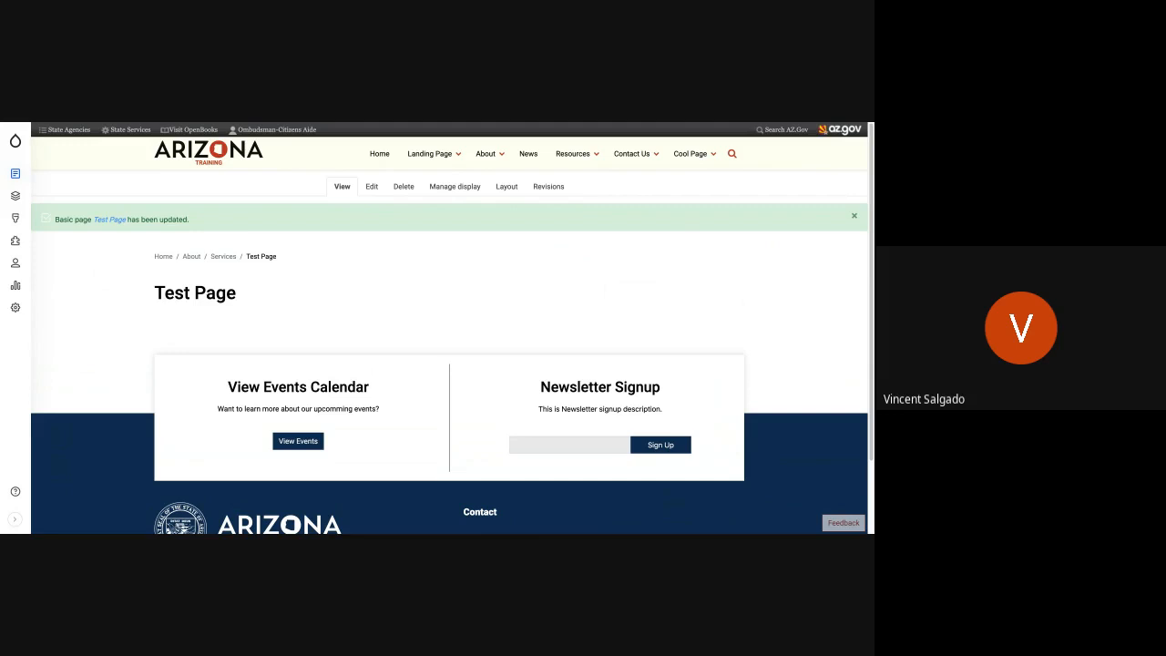
- Open the About page for editing and start a new paragraph at the end of its body text
left_click(484, 154)
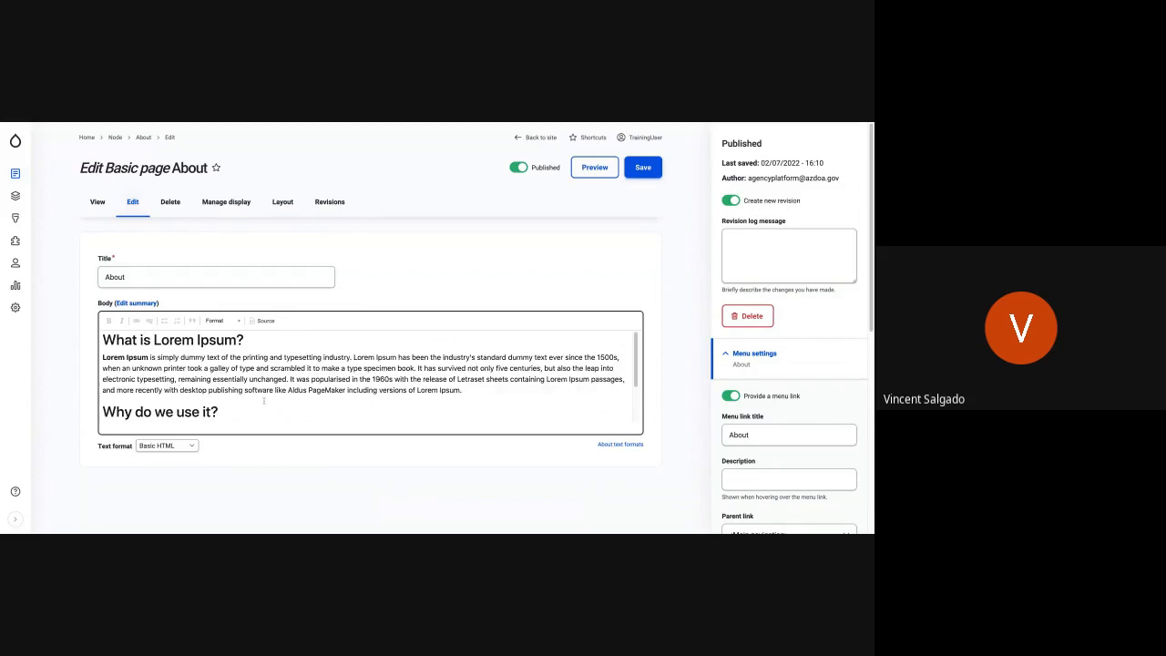
left_click(507, 437)
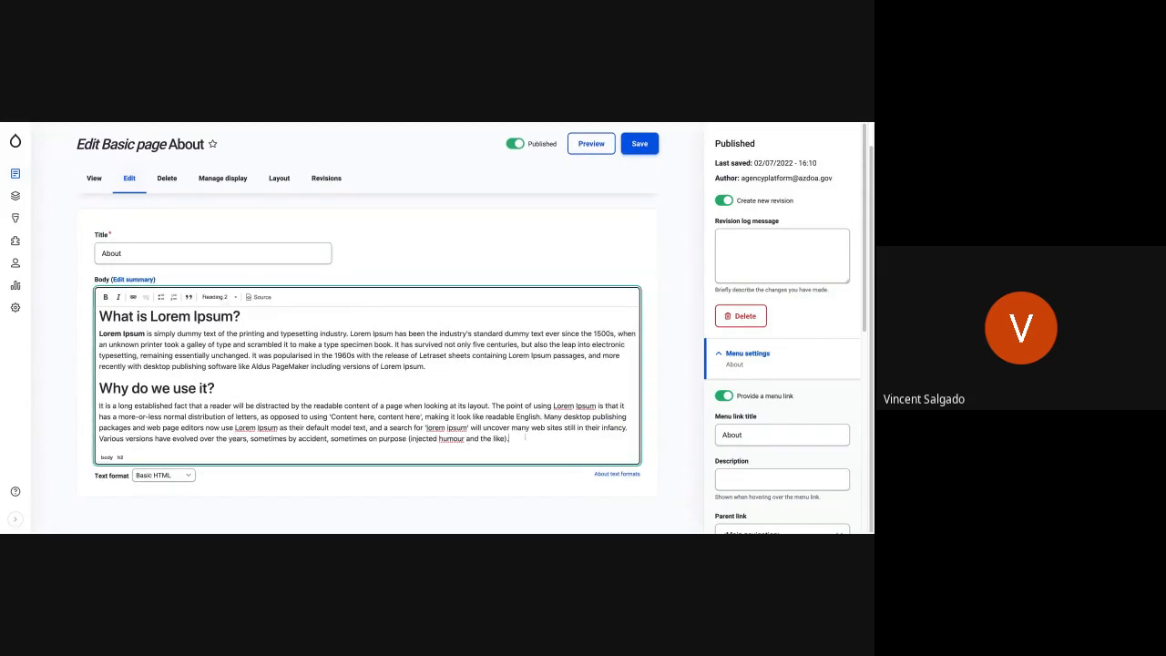
key("Return")
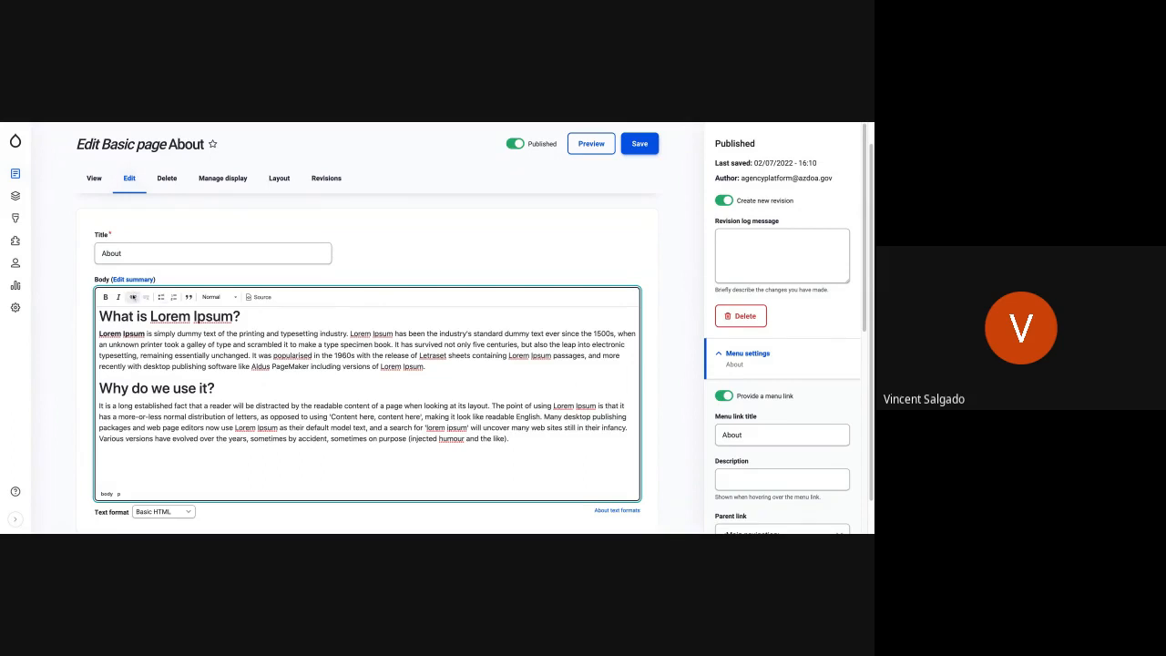
- Insert a link to the Test Page content in the new last paragraph of the About page's body
left_click(133, 297)
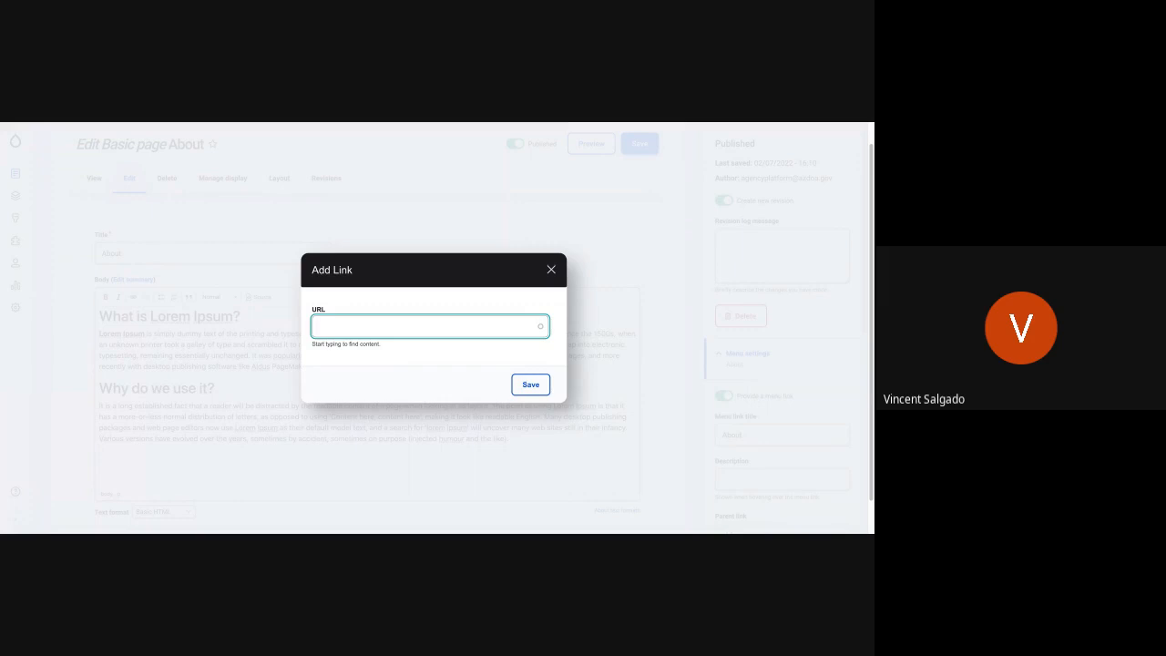
type("Test")
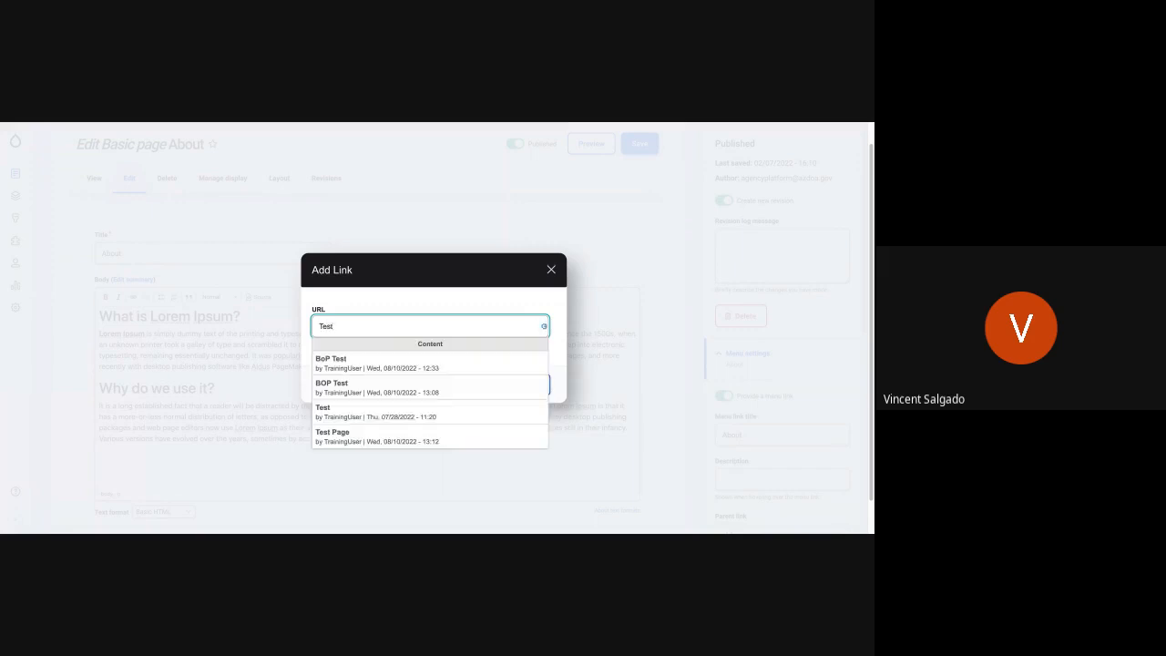
type(" Page")
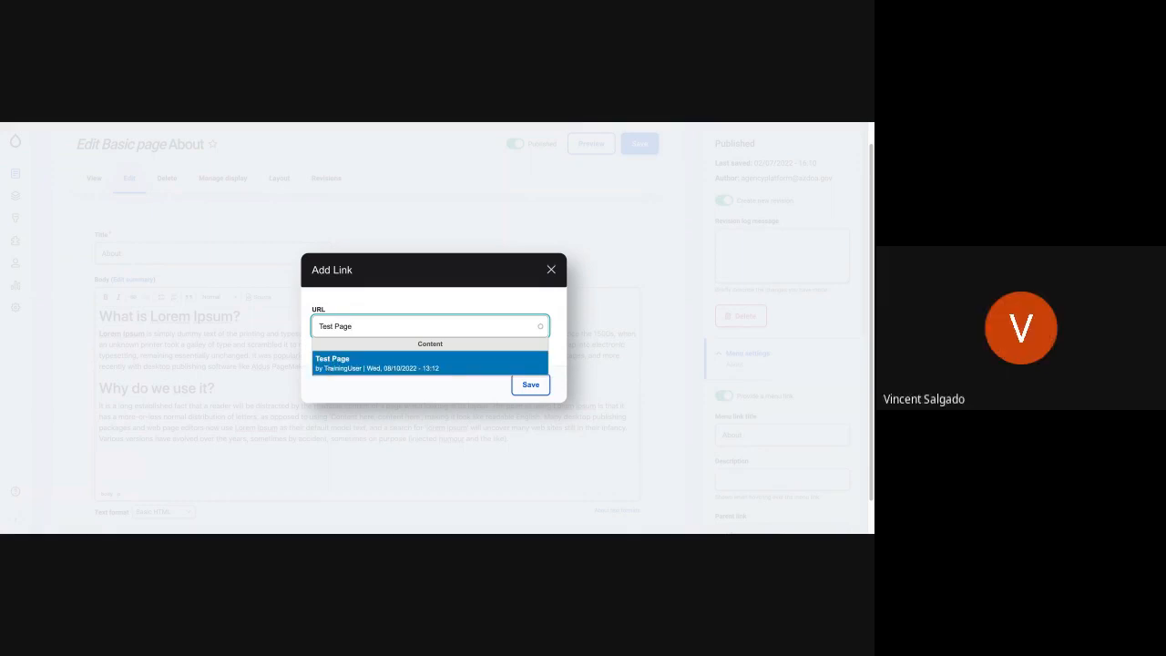
left_click(365, 362)
left_click(541, 388)
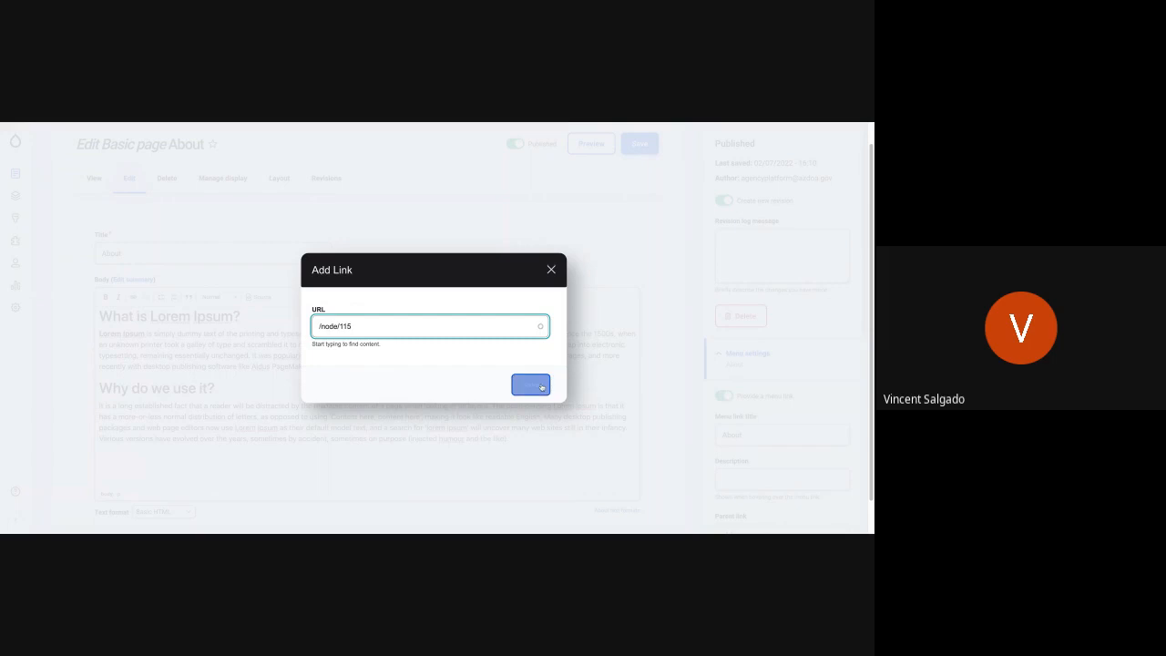
left_click(315, 330)
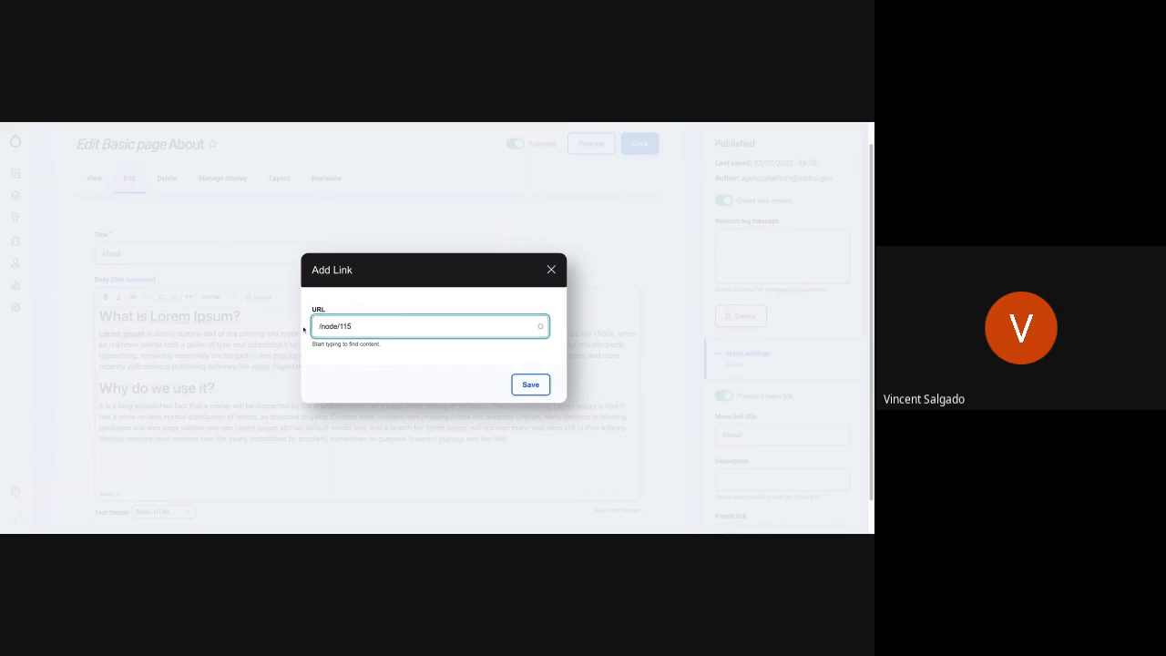
left_click(532, 386)
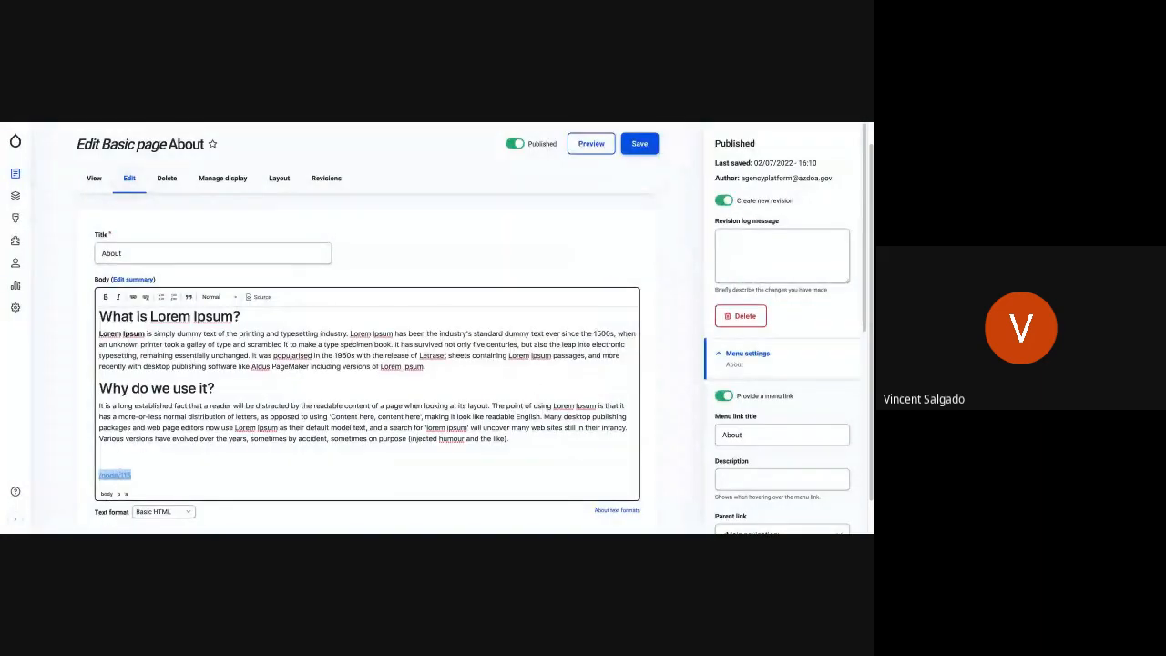
- Replace the inserted link's text with "This is the test page" and save the About page
left_click(128, 475)
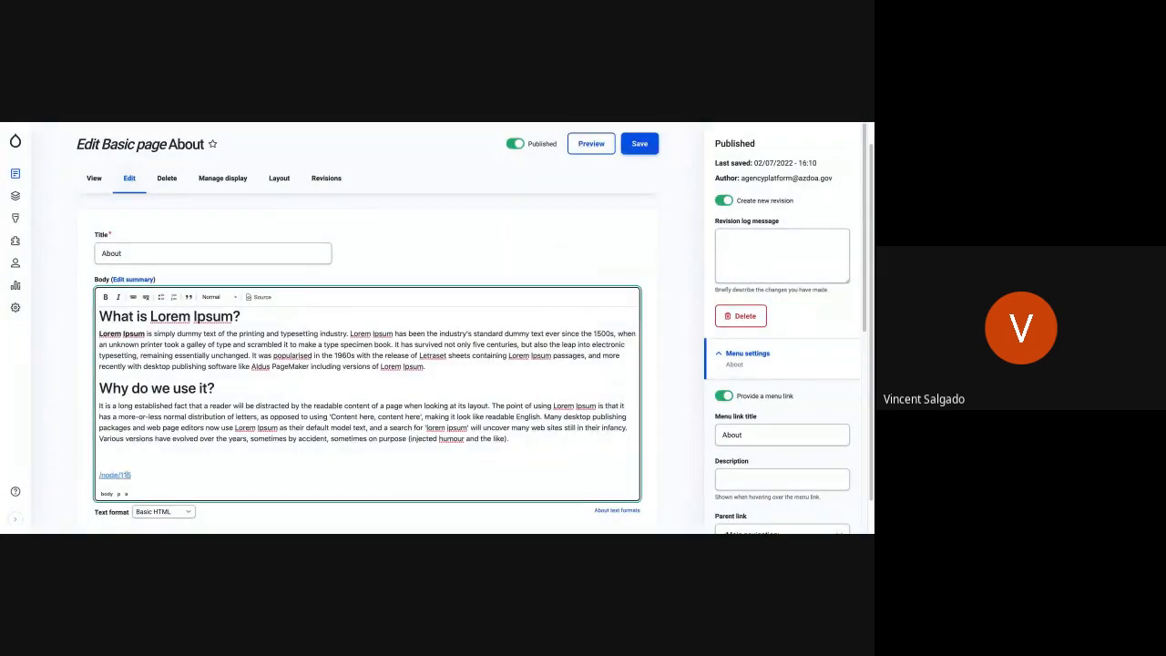
key("shift+Left")
key("shift+Left")
key("shift+Left")
key("shift+Left")
key("shift+Left")
key("shift+Left")
type("This is a")
type("test")
key("BackSpace")
key("BackSpace")
key("BackSpace")
key("BackSpace")
key("BackSpace")
key("BackSpace")
type("the test page")
key("Delete")
key("BackSpace")
key("BackSpace")
left_click(642, 144)
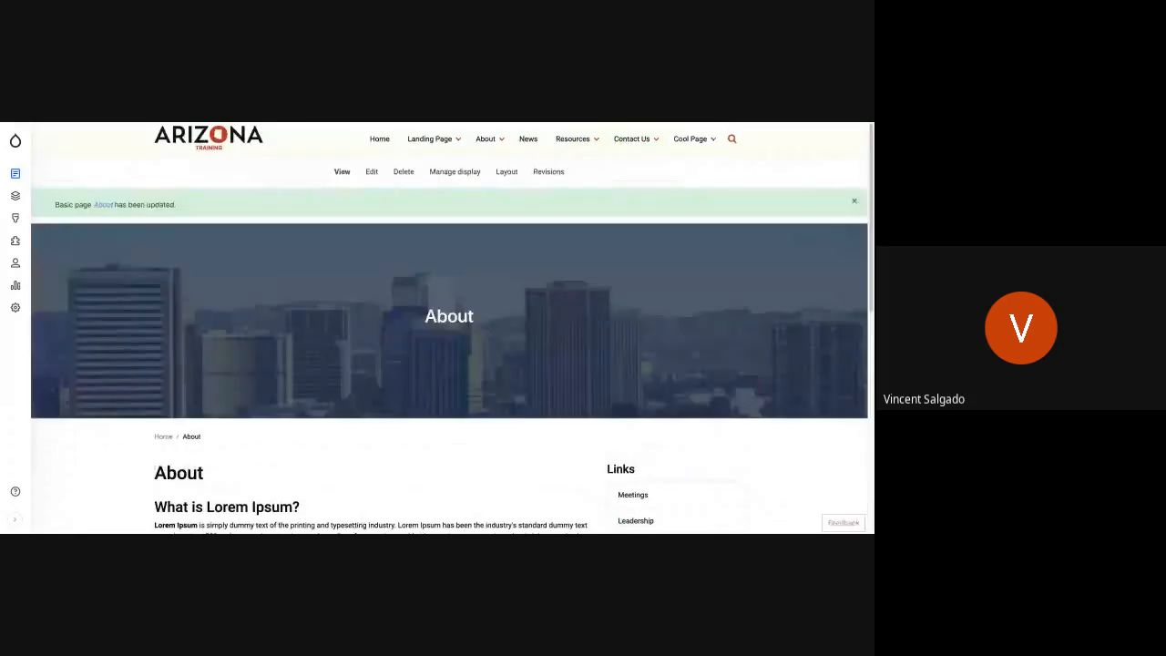
- Follow the link near the end of the About page to Test Page and check the About menu's entries
scroll(245, 388, "down", 2)
scroll(201, 357, "down", 3)
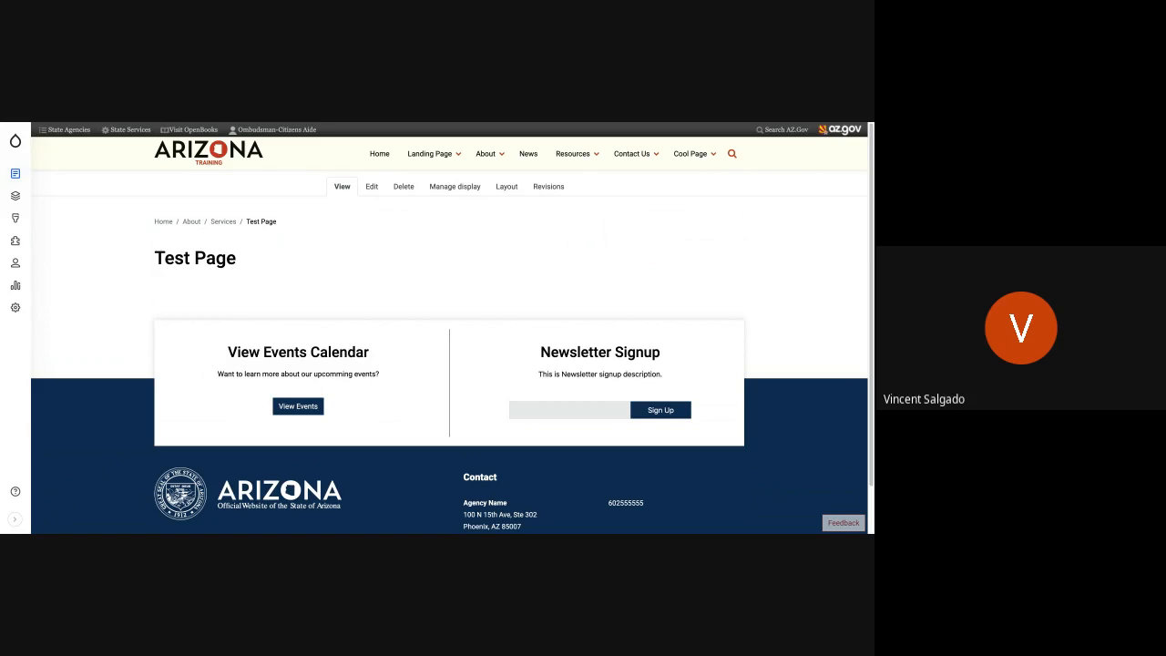
left_click(489, 155)
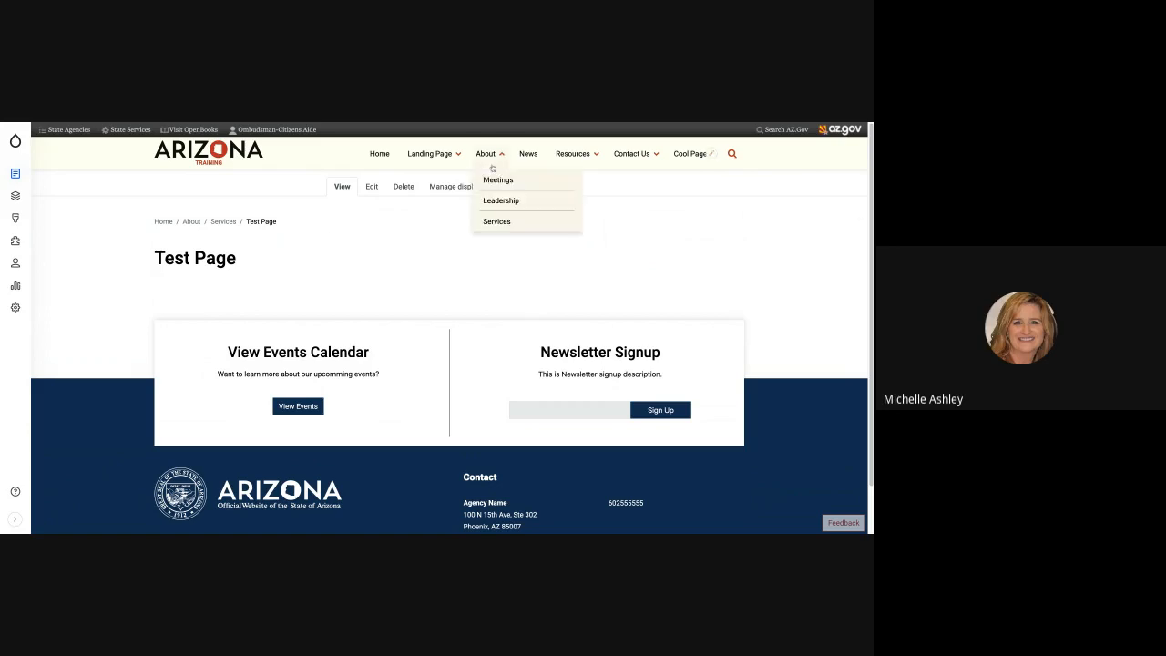
left_click(625, 155)
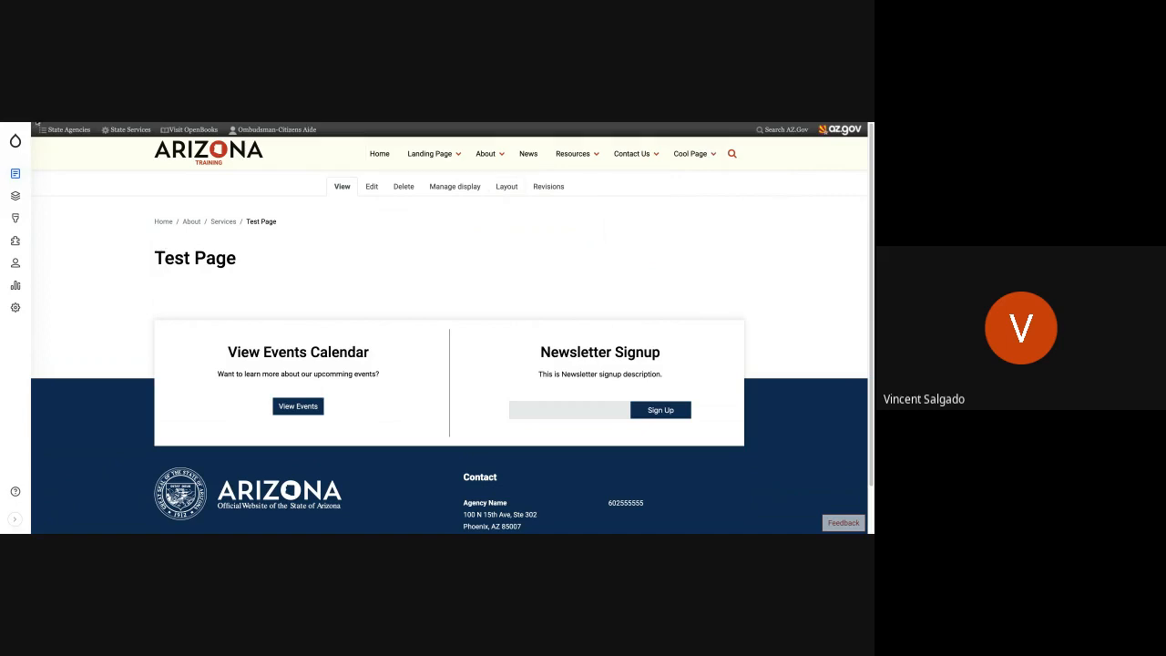
- Go to the home page and open Cool Page from the main navigation to review its body text and side menu
left_click(14, 141)
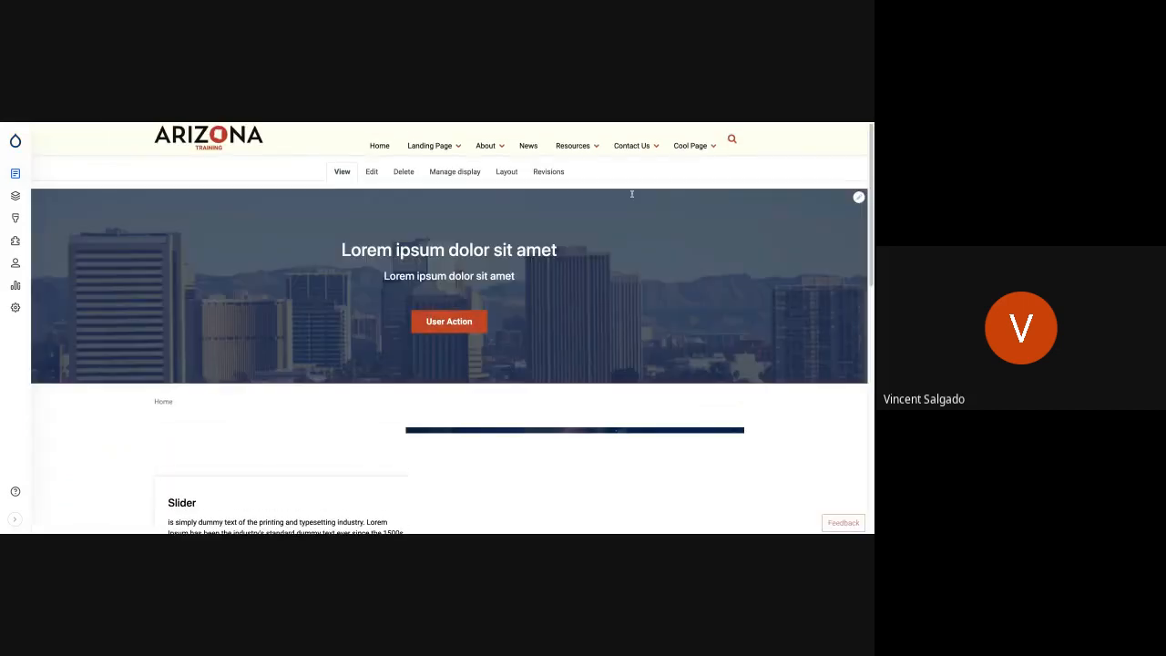
mouse_move(691, 153)
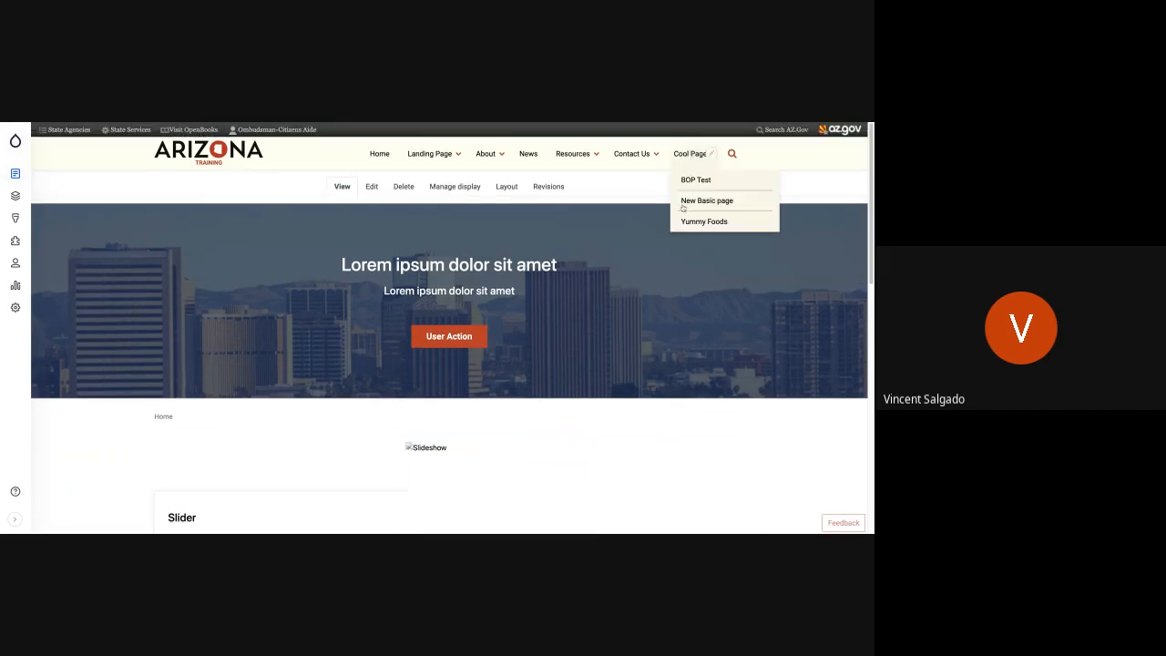
left_click(690, 154)
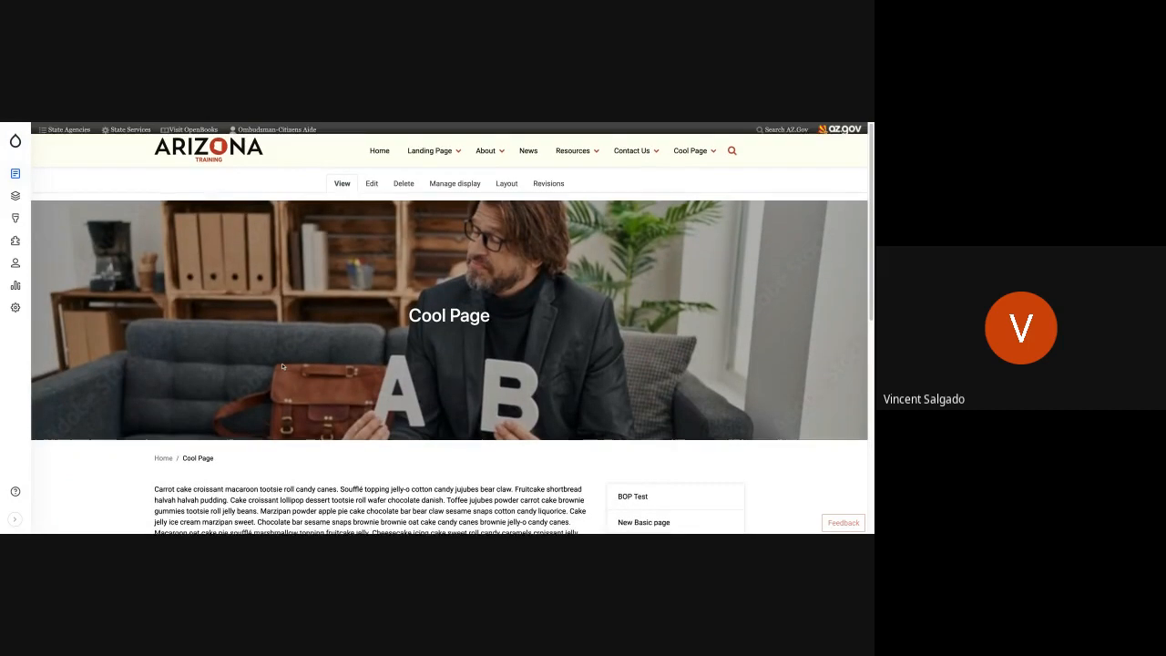
scroll(280, 373, "down", 1)
scroll(280, 373, "down", 3)
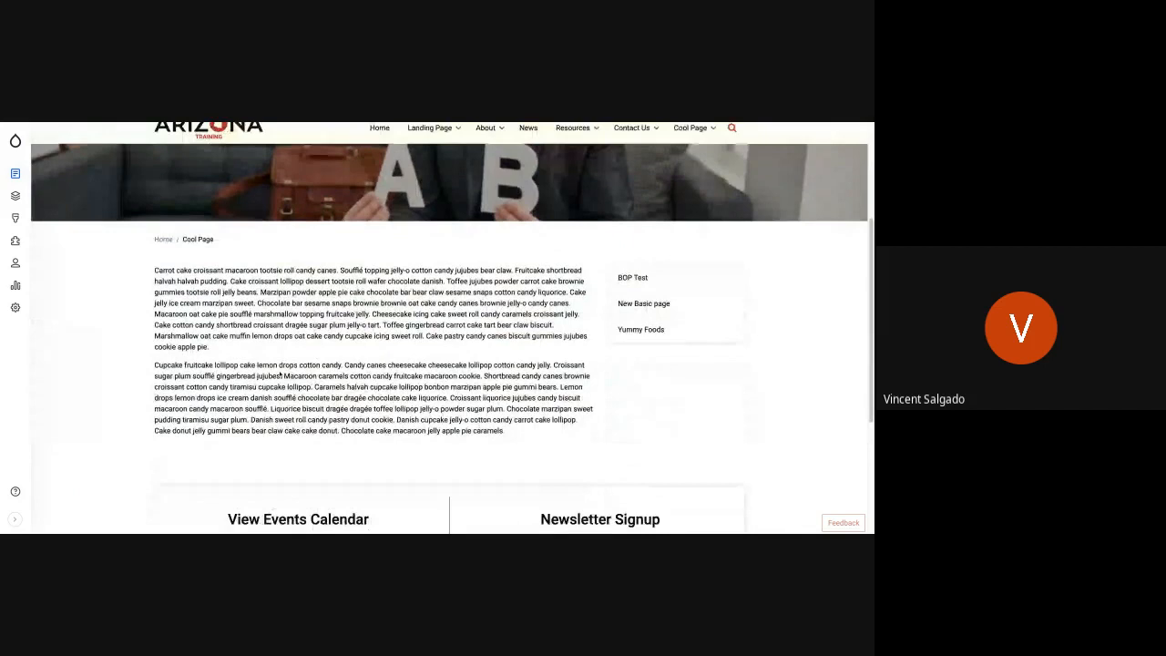
scroll(279, 373, "up", 4)
scroll(280, 374, "down", 3)
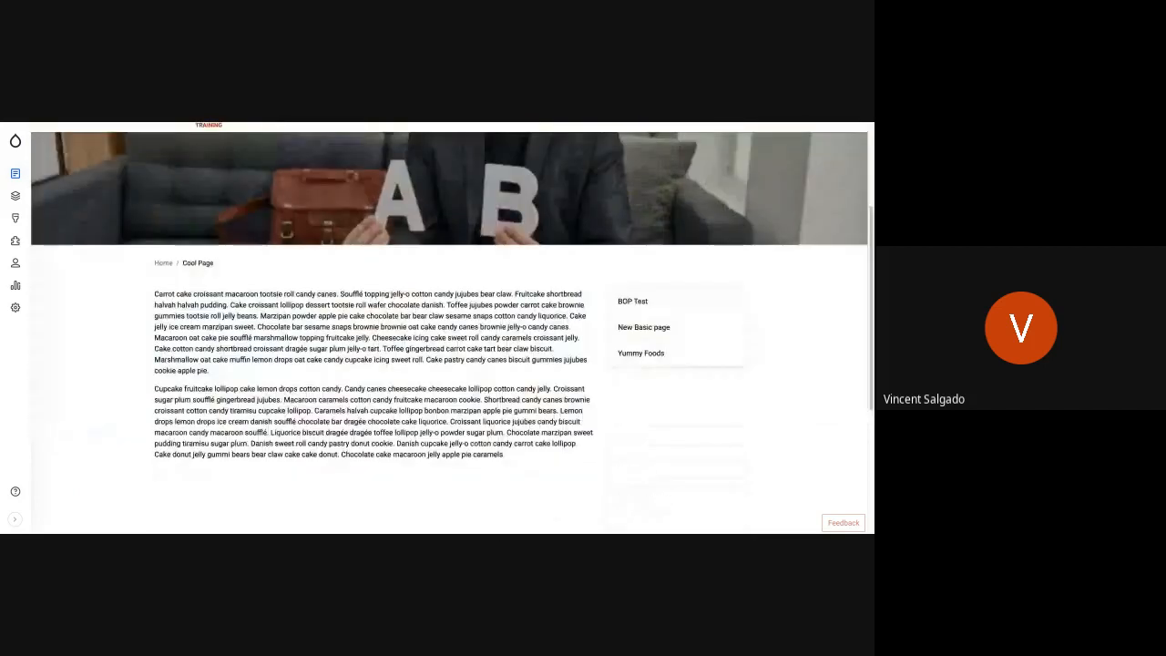
scroll(453, 328, "down", 3)
scroll(614, 311, "up", 2)
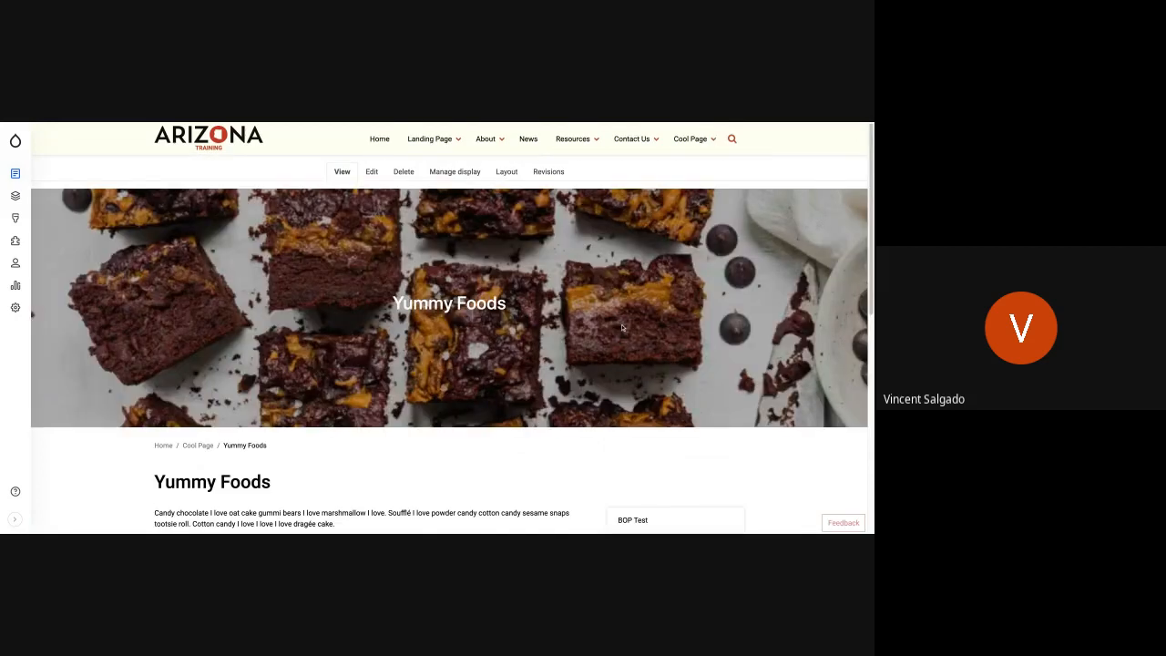
- Review the Yummy Foods page and the Cool Page menu's entries, and return to Cool Page
scroll(411, 360, "down", 4)
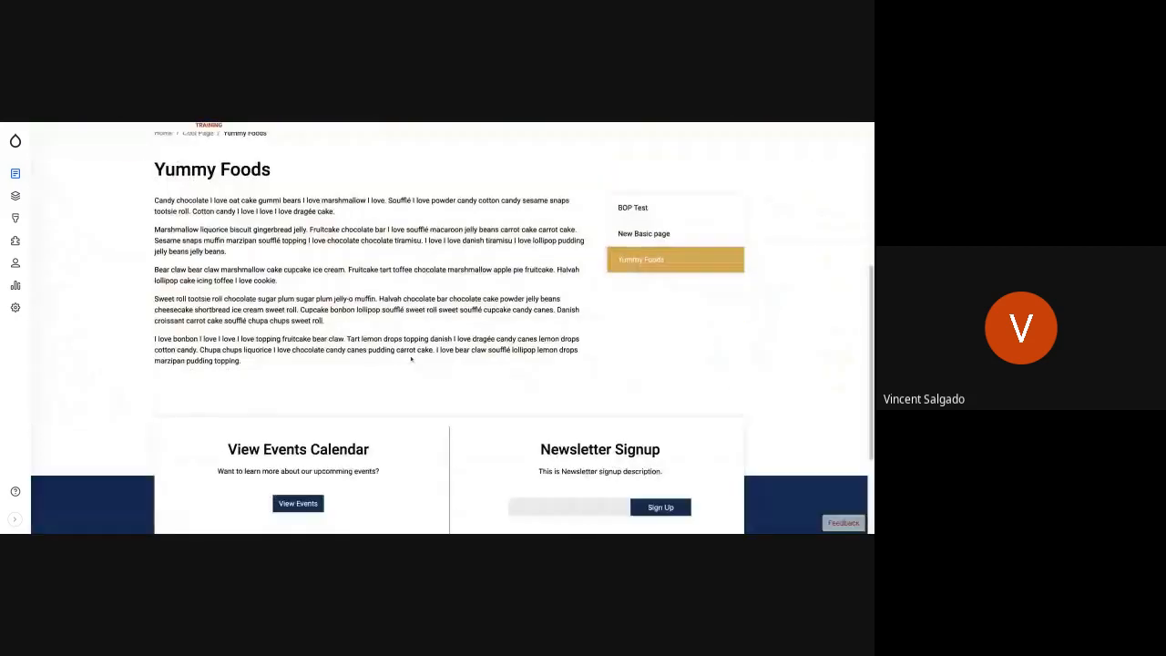
scroll(410, 359, "up", 1)
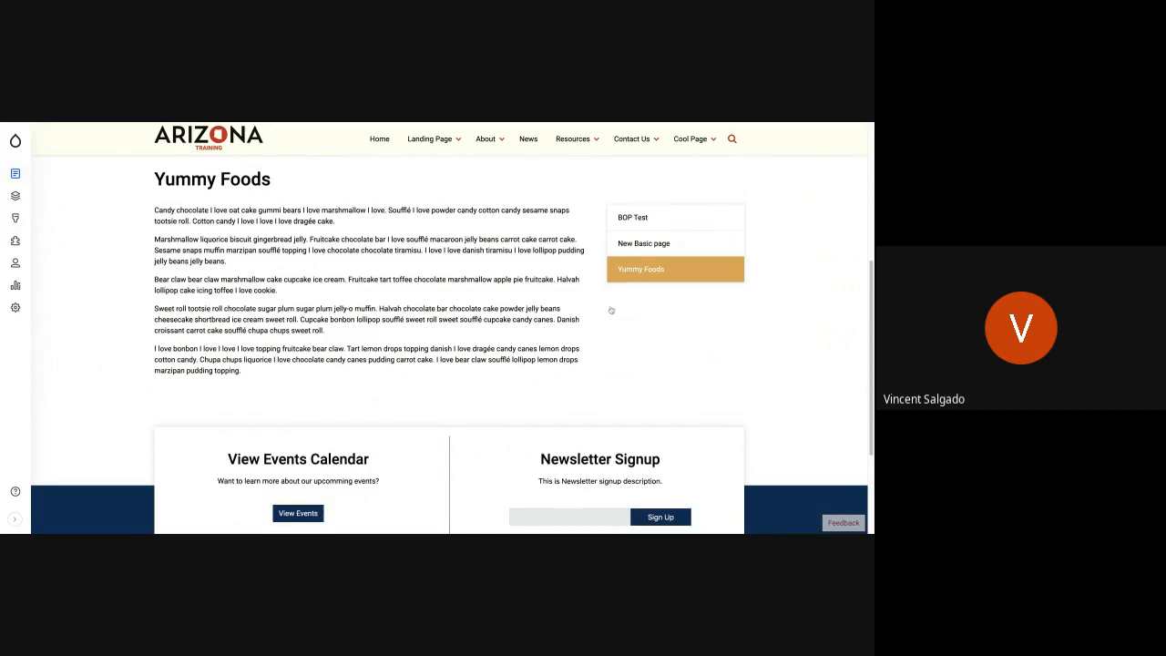
scroll(610, 307, "up", 5)
mouse_move(674, 155)
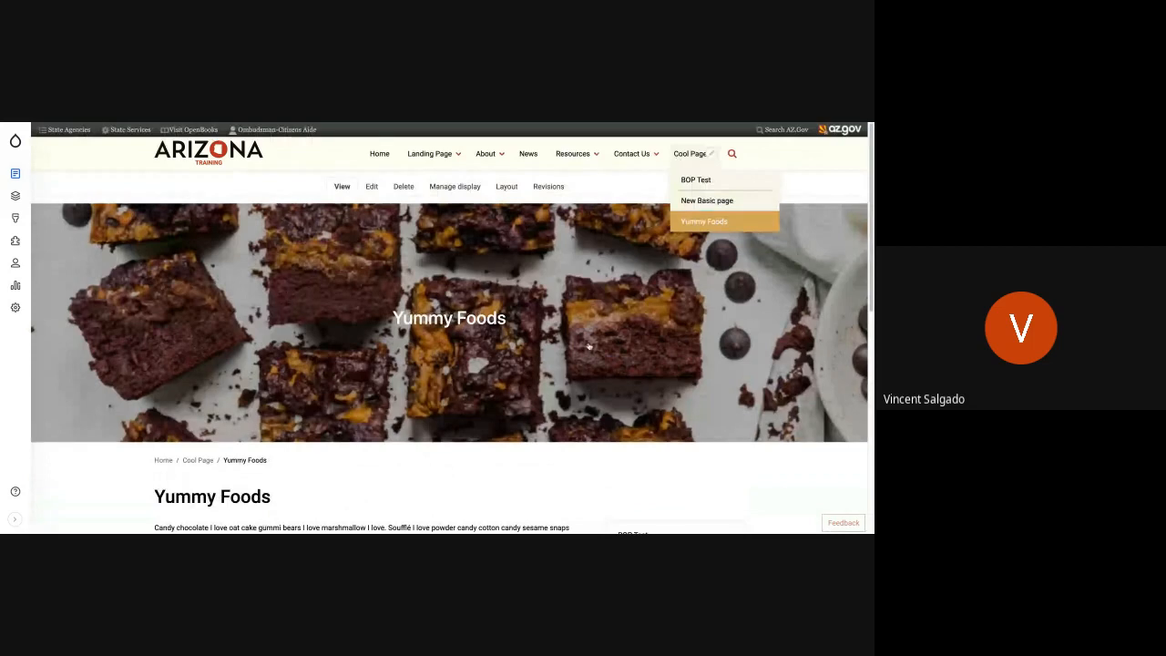
scroll(385, 351, "down", 5)
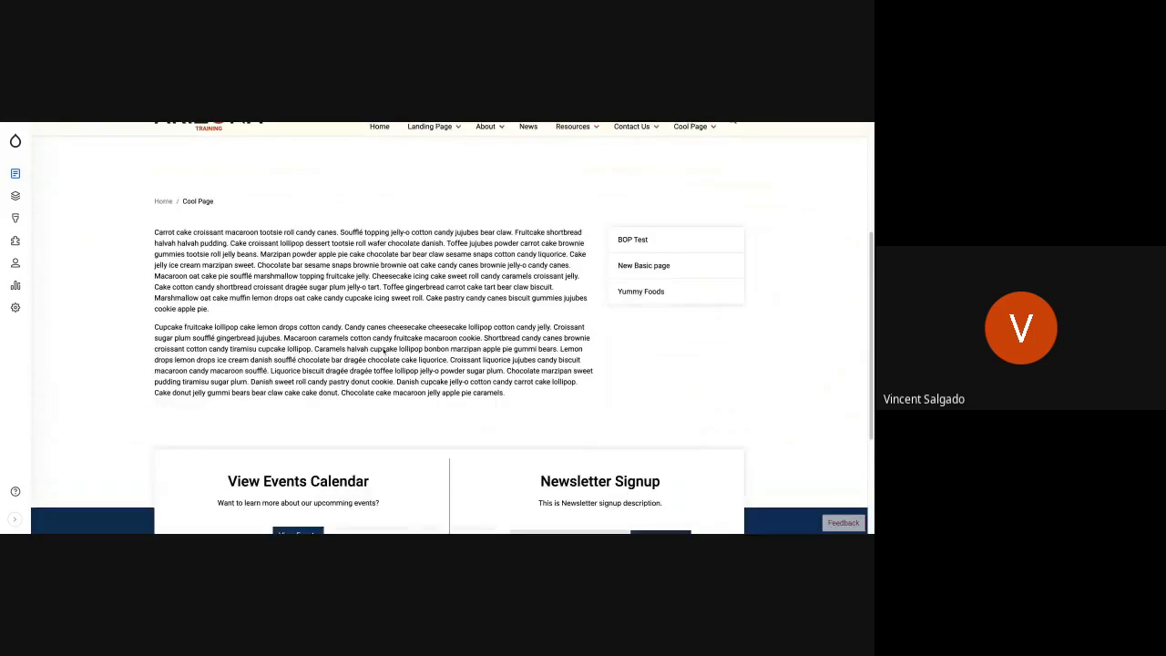
scroll(449, 328, "up", 5)
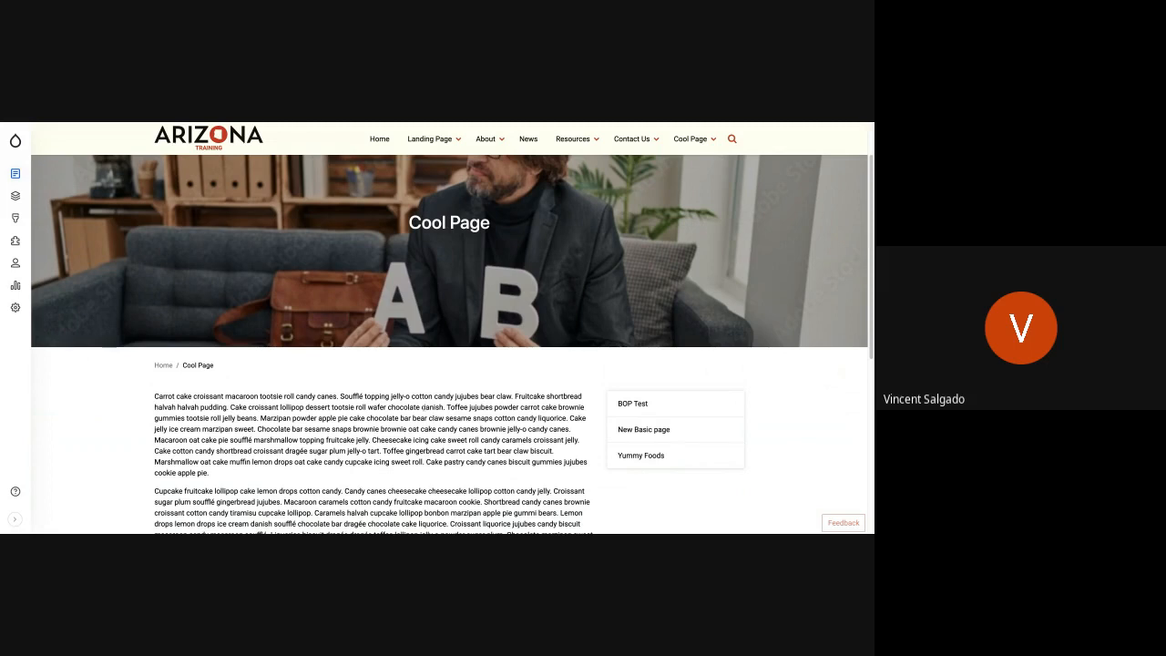
scroll(413, 415, "up", 2)
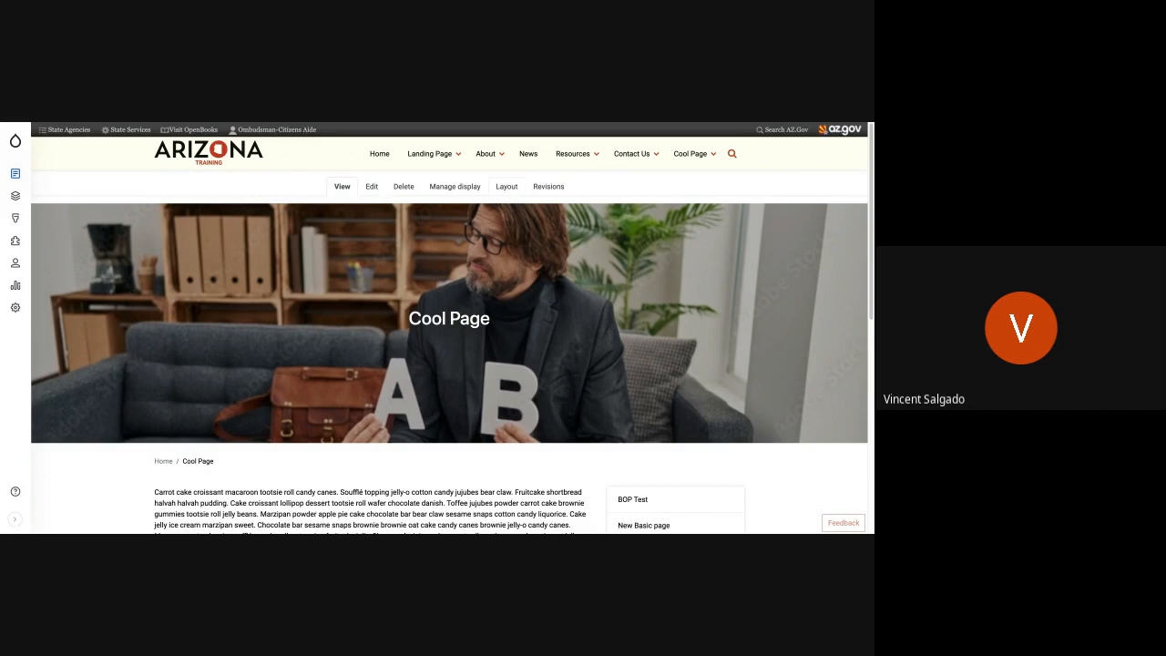
- Open Cool Page's layout for editing and start a new custom Card set block in Section 2
left_click(507, 185)
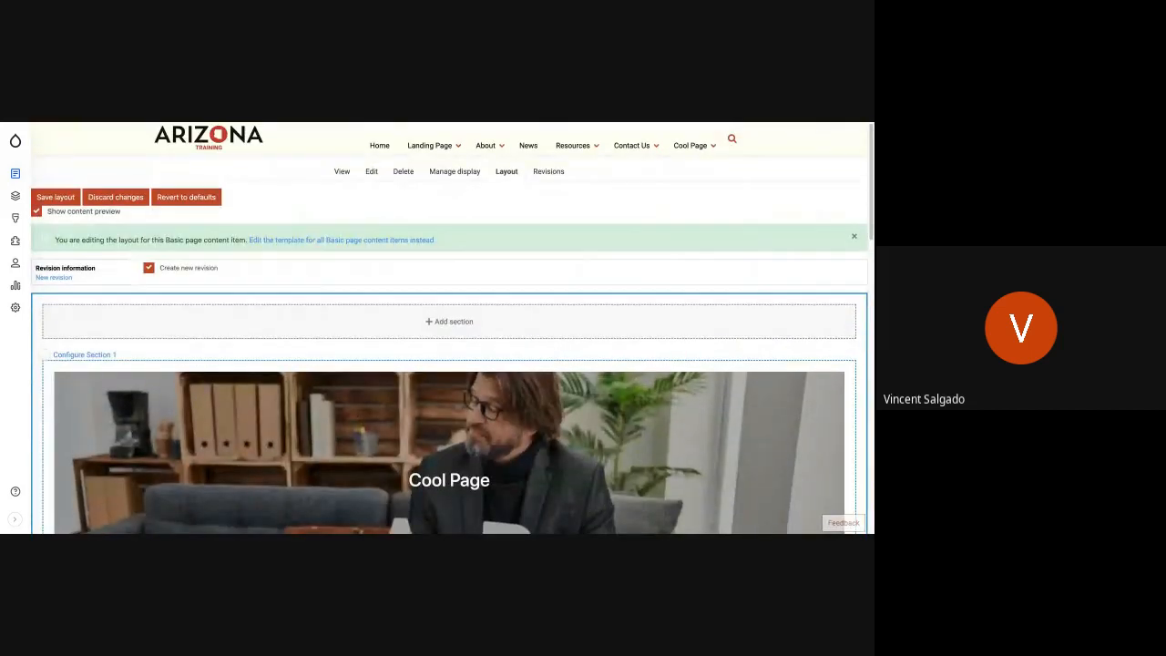
scroll(500, 286, "down", 5)
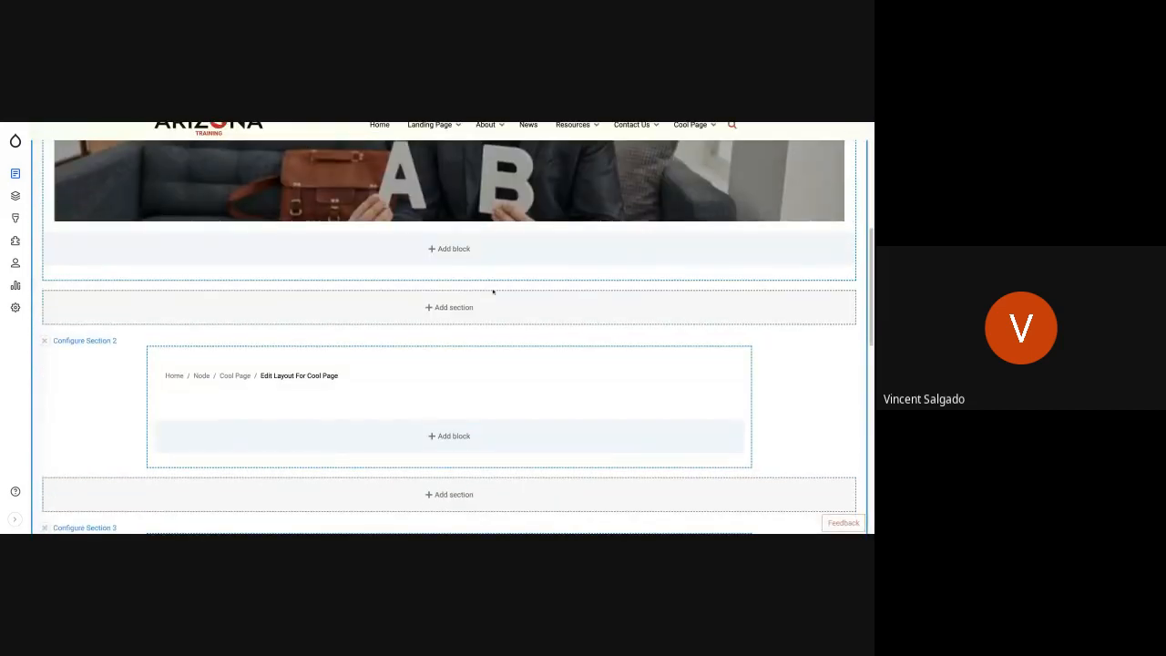
left_click(447, 438)
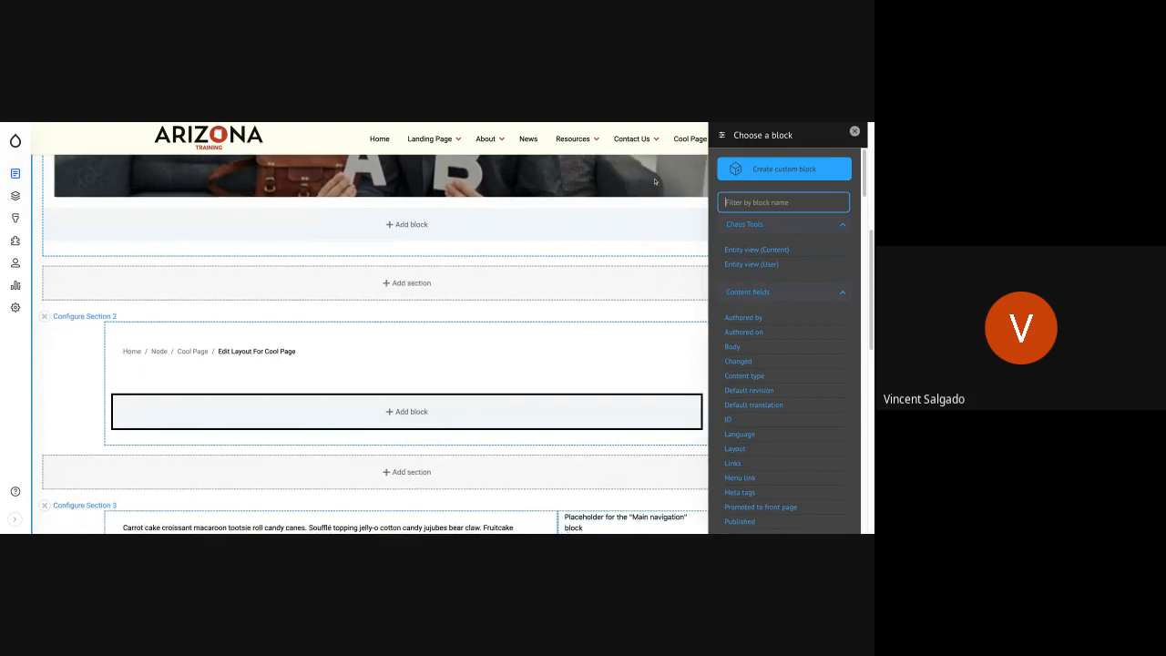
left_click(766, 170)
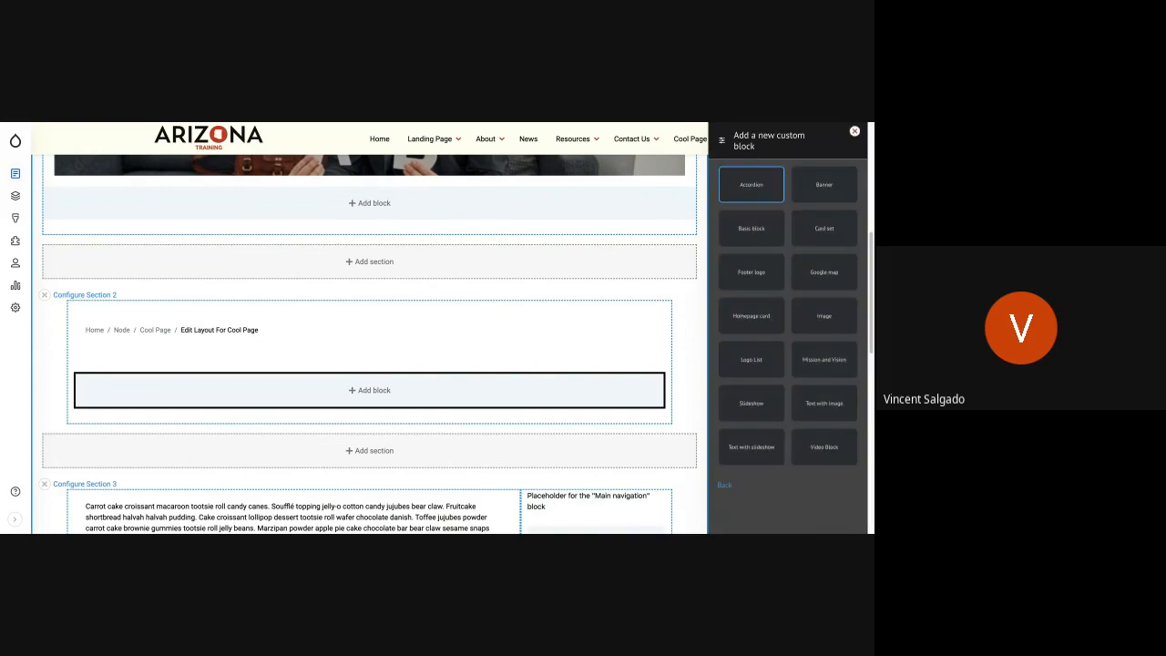
left_click(754, 364)
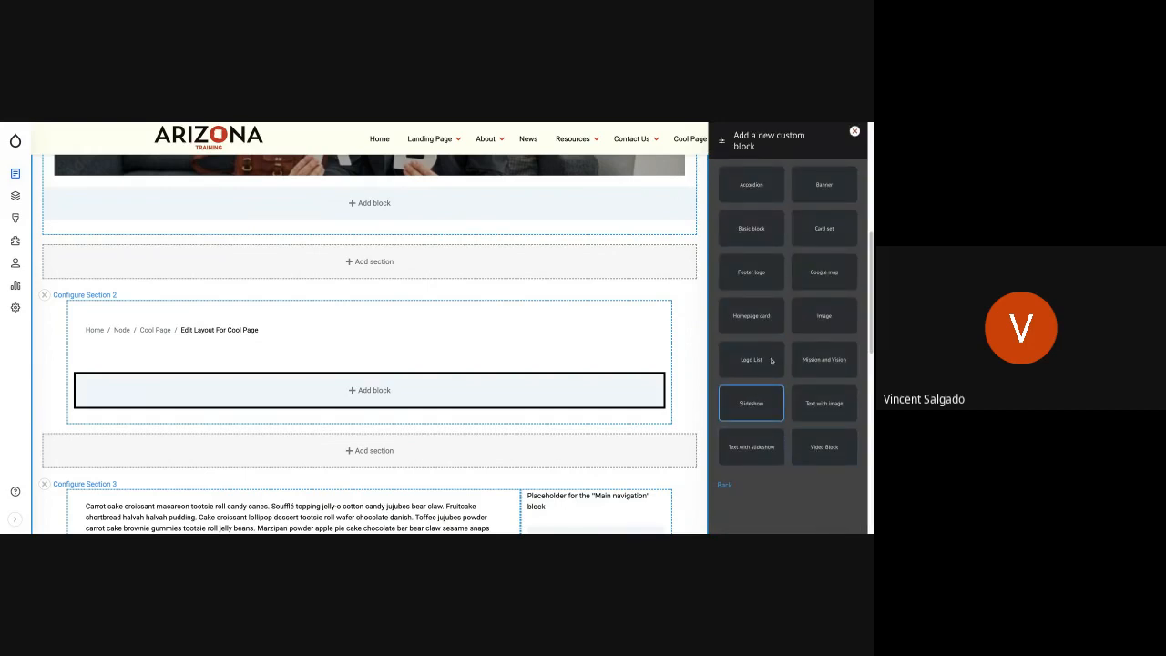
left_click(825, 229)
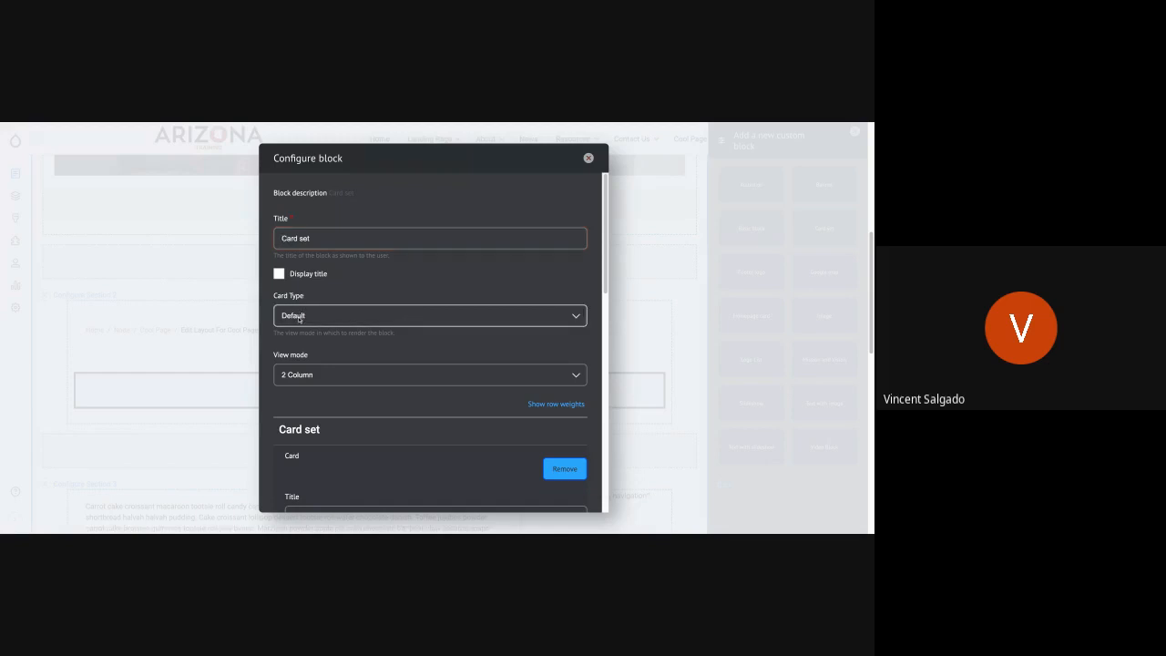
- Set the card set's card type to Basic card and its view mode to 3 Column
left_click(298, 318)
left_click(327, 331)
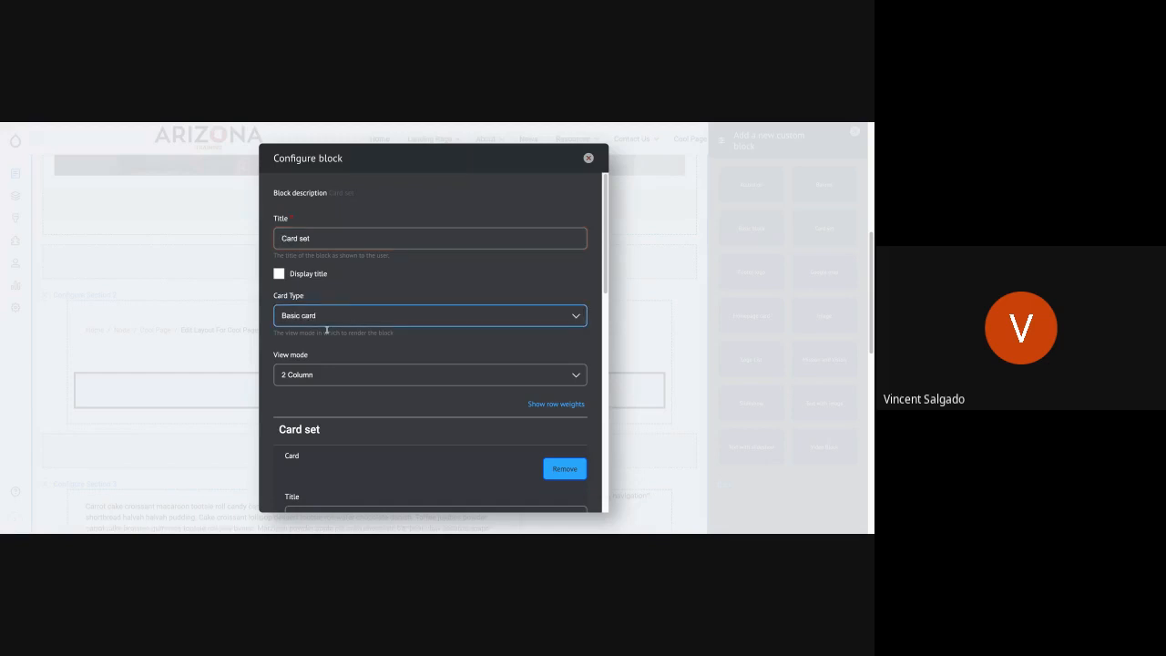
left_click(342, 374)
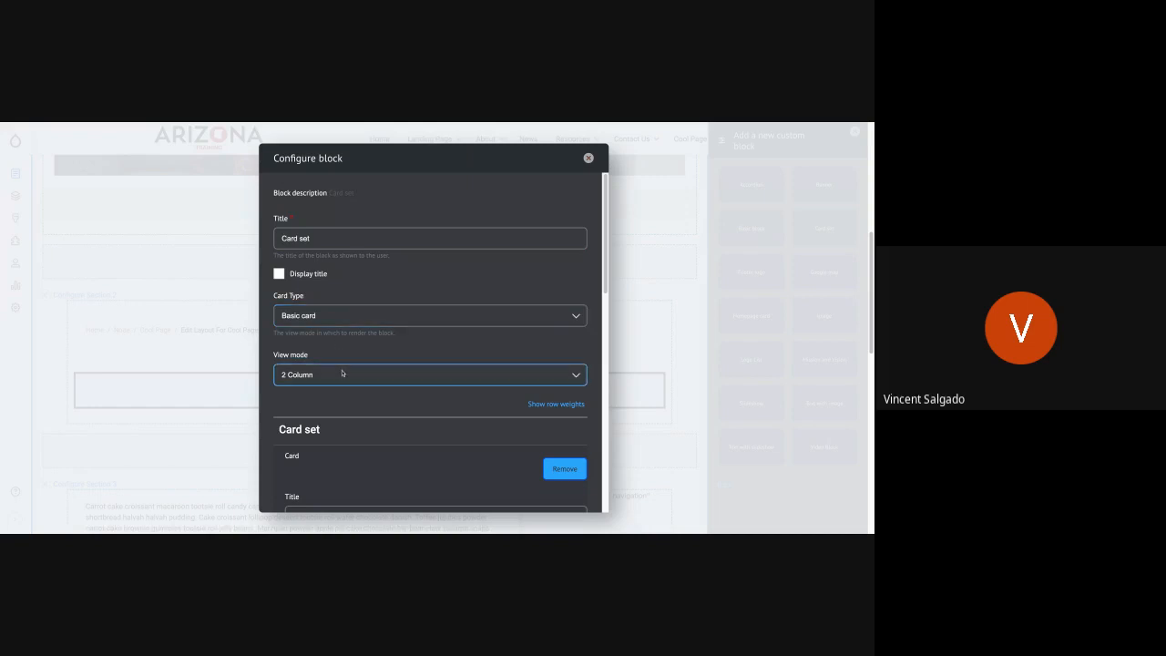
left_click(336, 384)
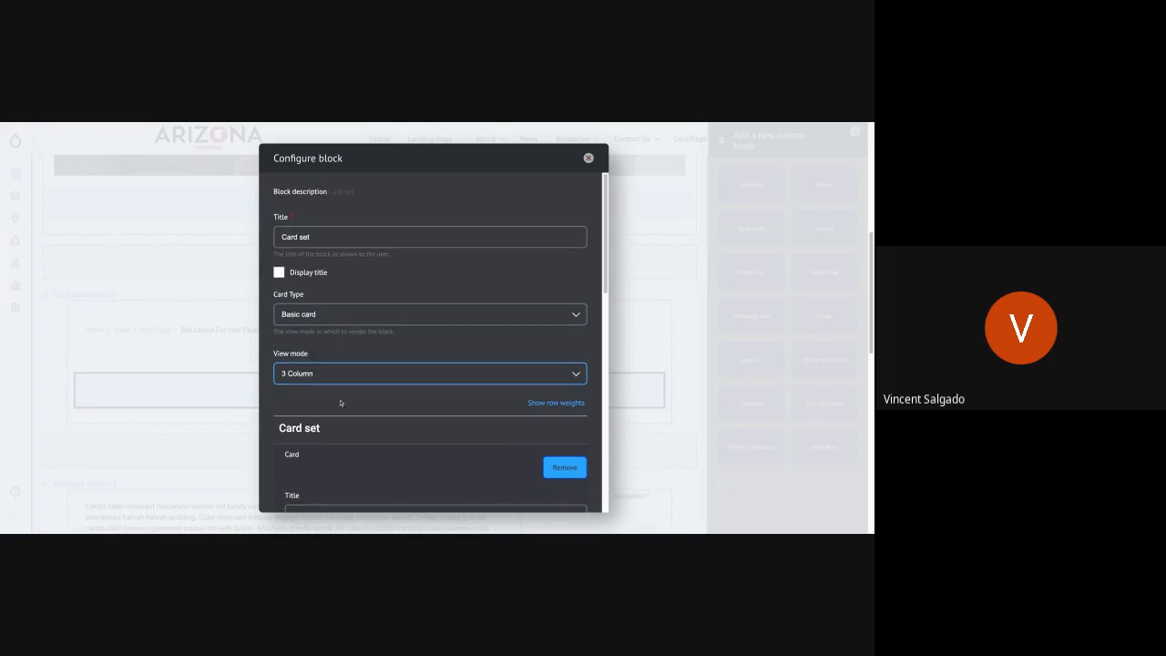
- Title the first card "Card 1" and insert brownie02.jpg from the media library as its image
scroll(339, 403, "down", 1)
scroll(338, 404, "down", 1)
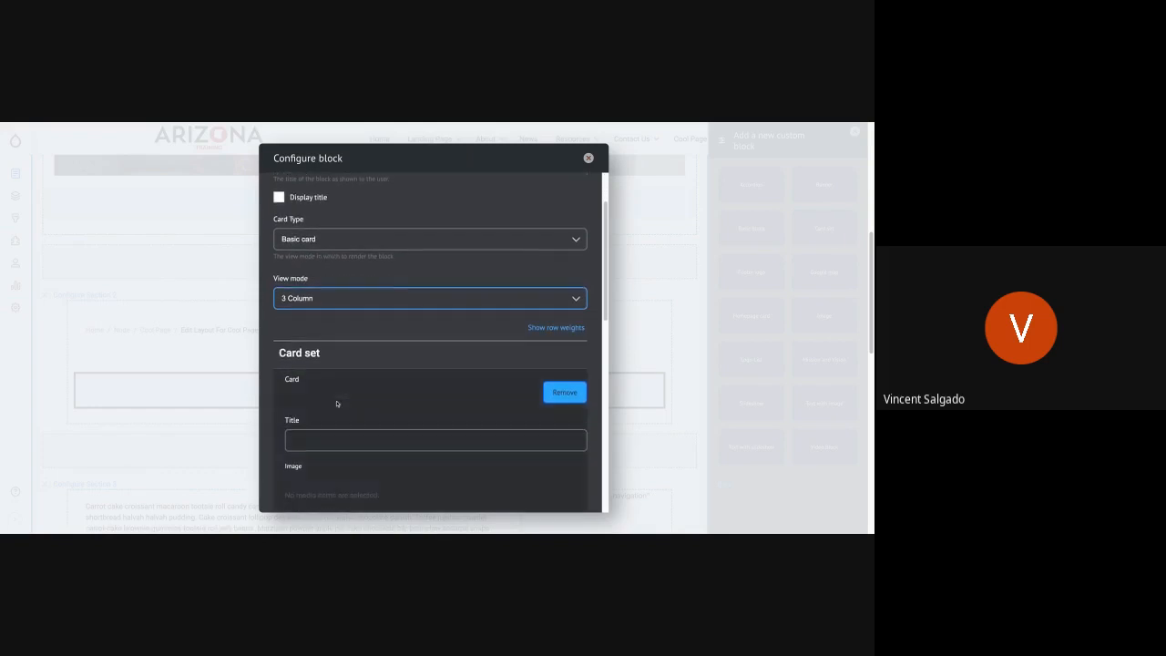
left_click(318, 444)
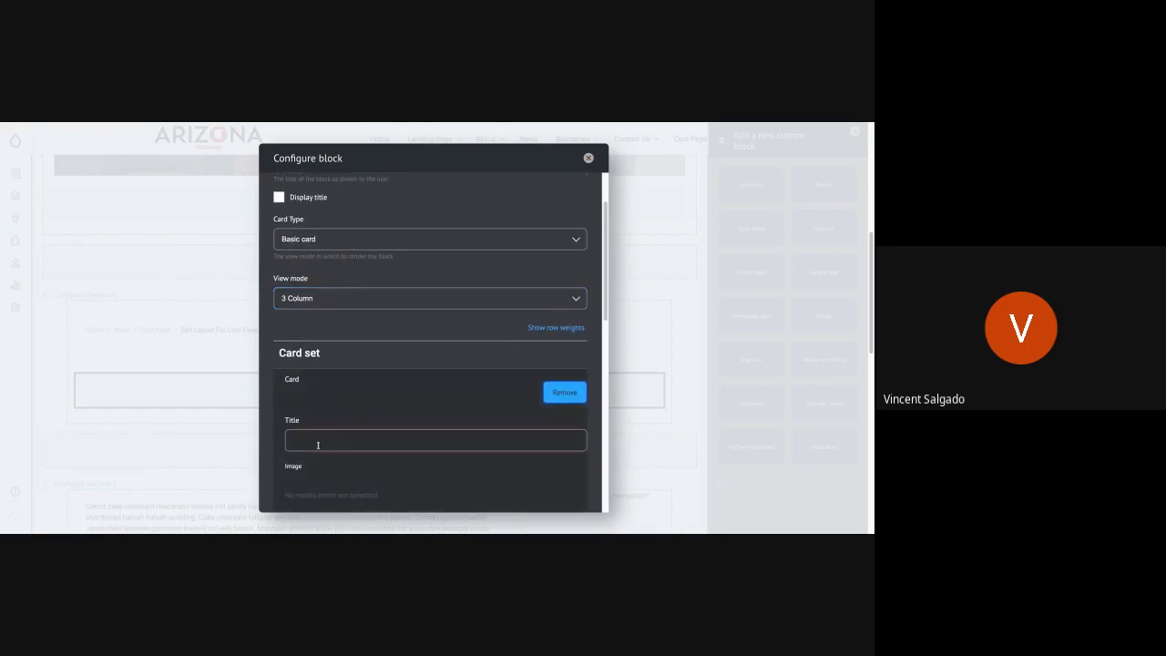
type("Card 12")
scroll(324, 390, "down", 3)
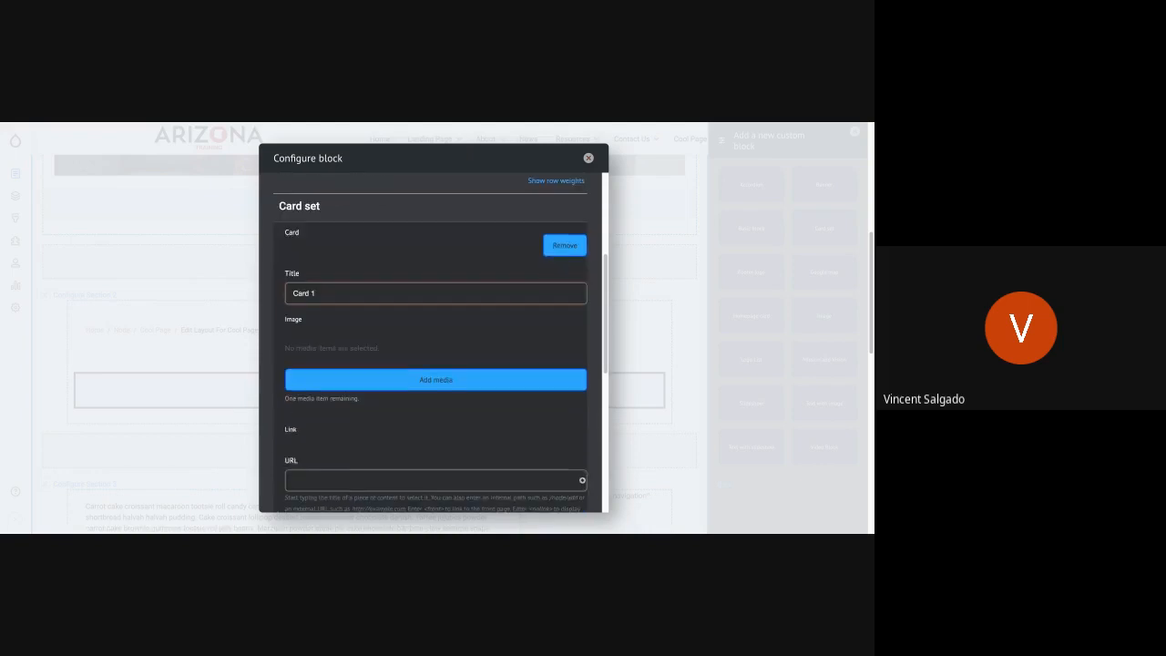
left_click(339, 383)
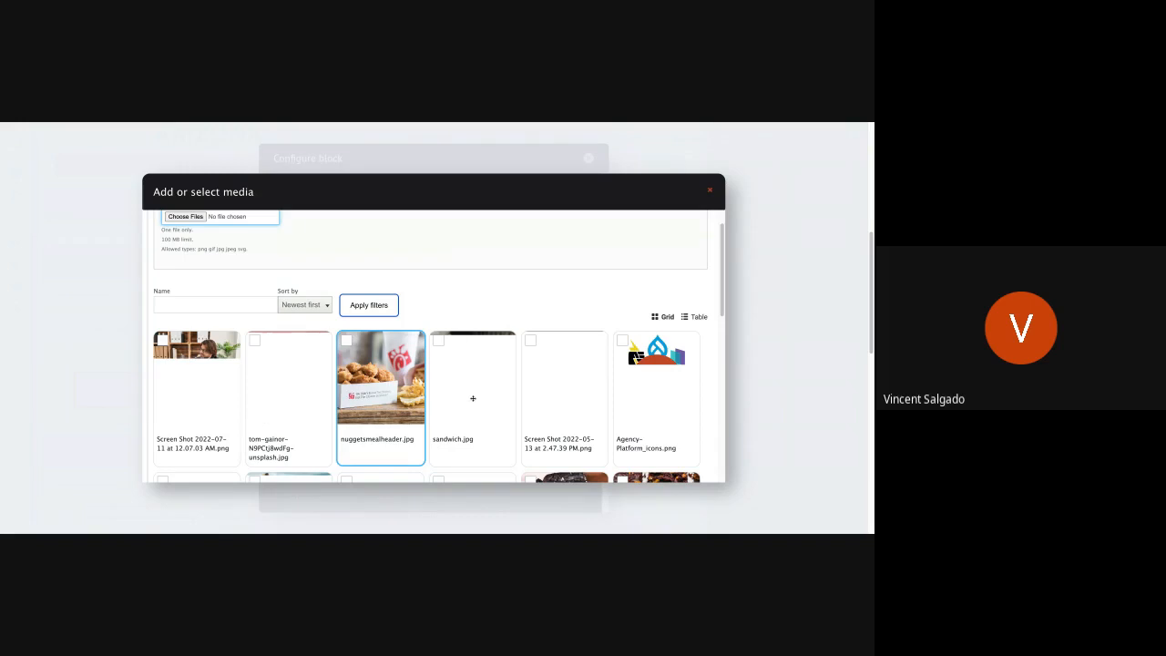
scroll(462, 397, "down", 2)
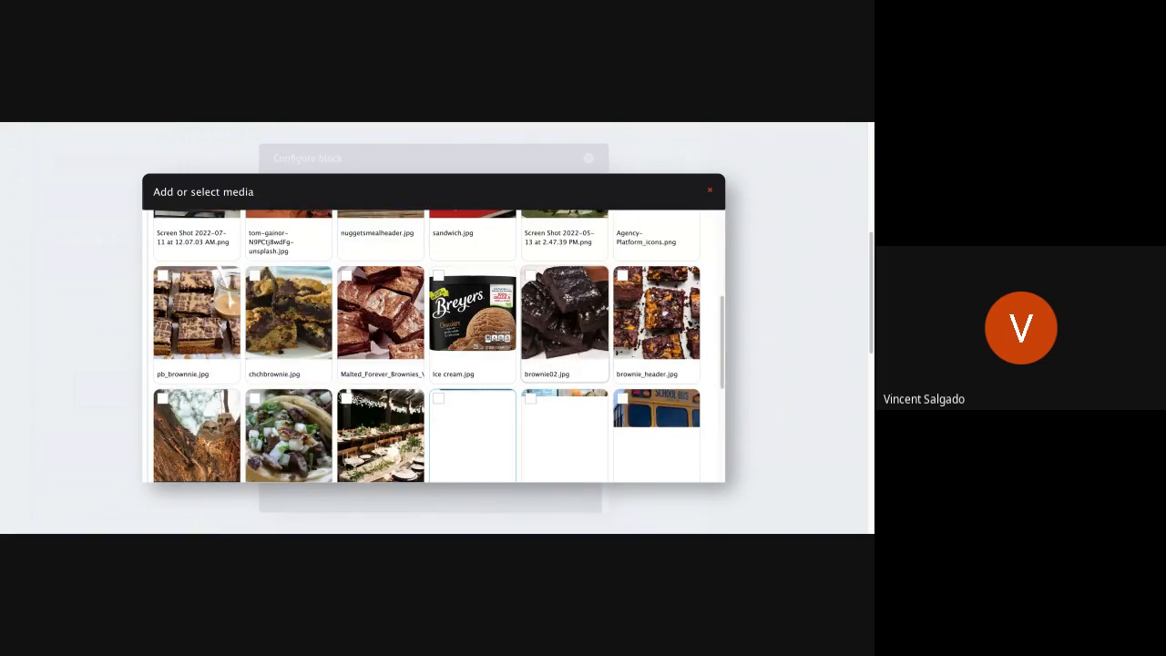
left_click(567, 297)
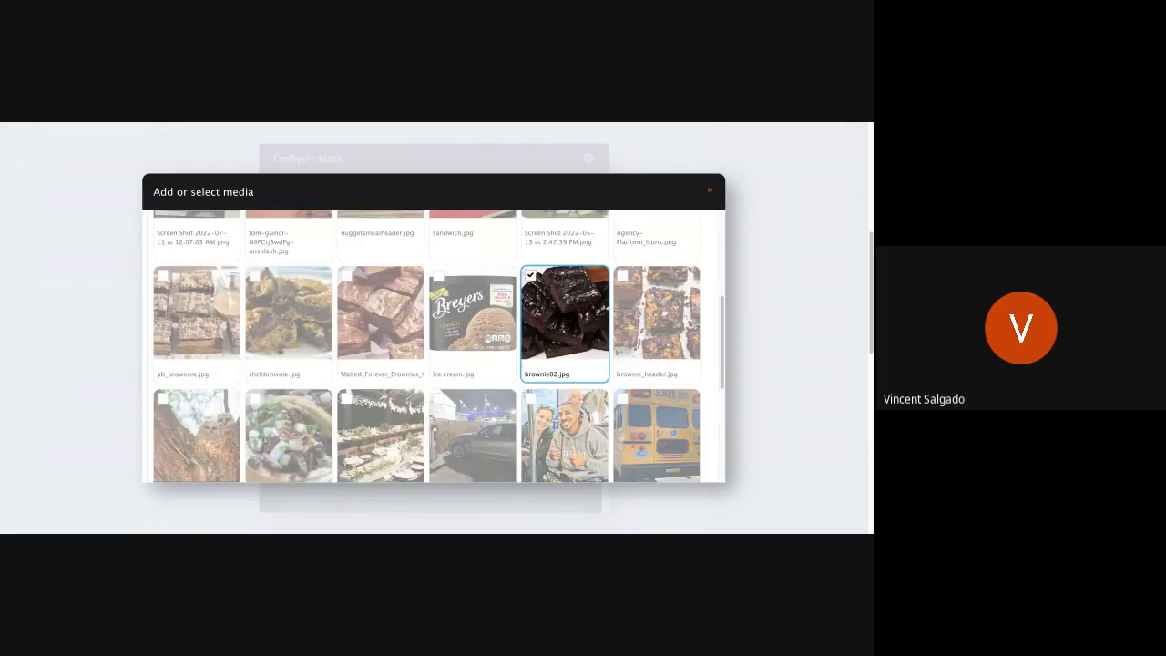
scroll(315, 386, "down", 5)
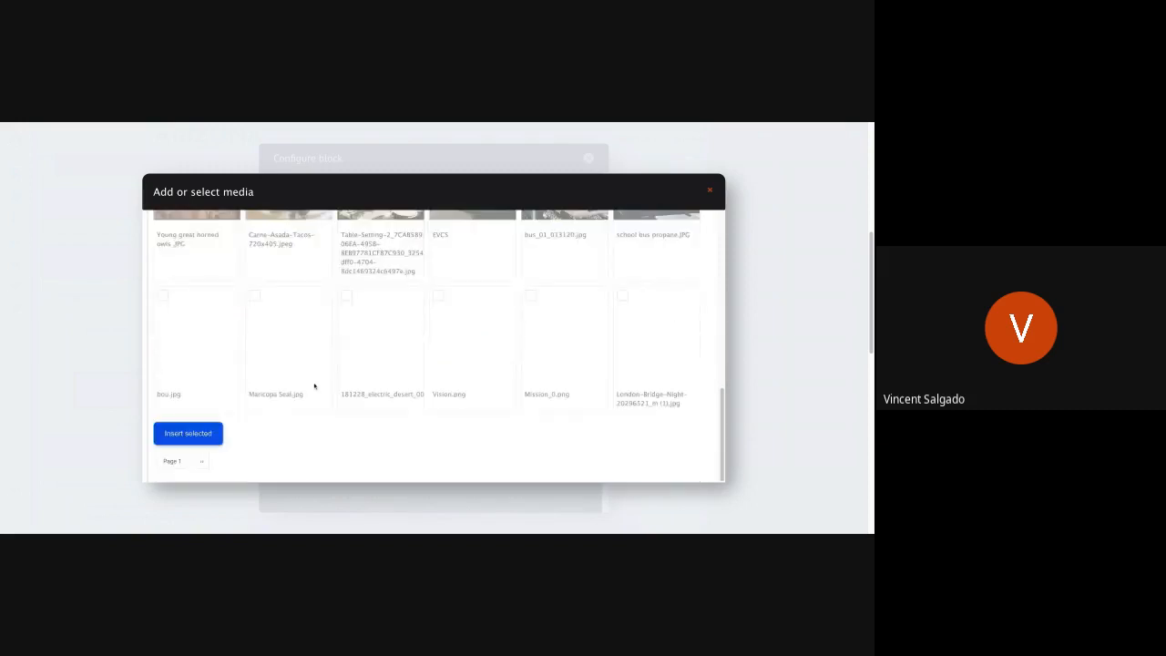
left_click(196, 437)
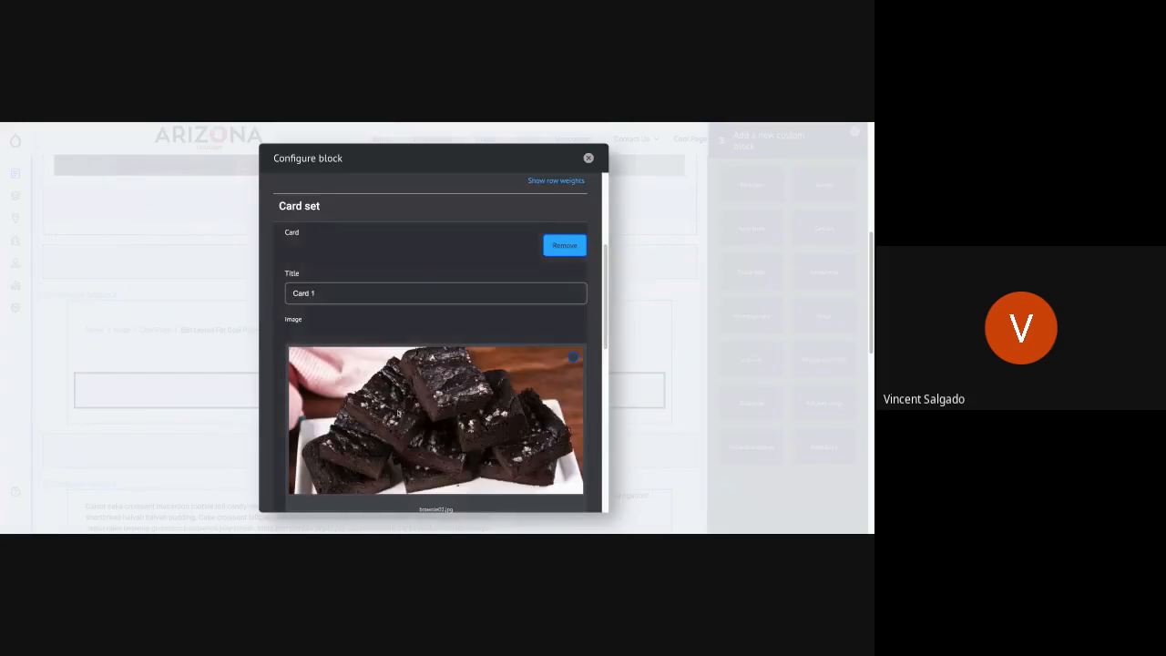
- Link the first card to the Yummy Foods page with the link text "Learn More"
scroll(397, 414, "down", 5)
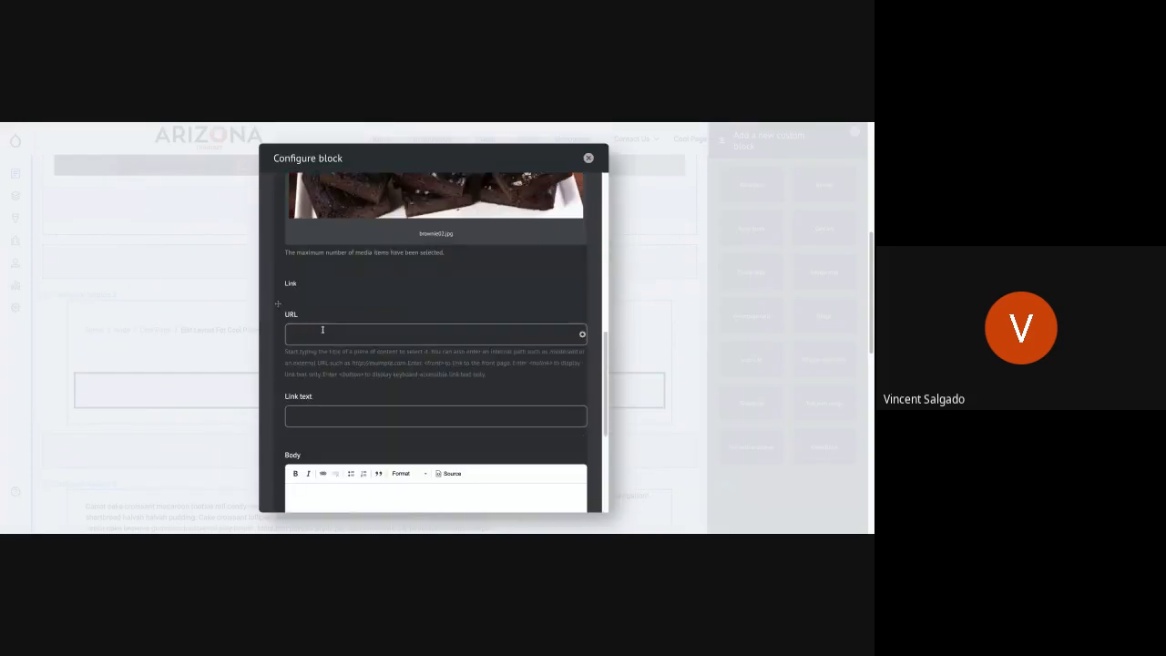
left_click(323, 330)
type("Yumm")
left_click(308, 360)
type("Learn More")
- Paste the "Carrot cake croissant macaroon" placeholder text into the first card's body and add a second card to the set
scroll(338, 432, "down", 2)
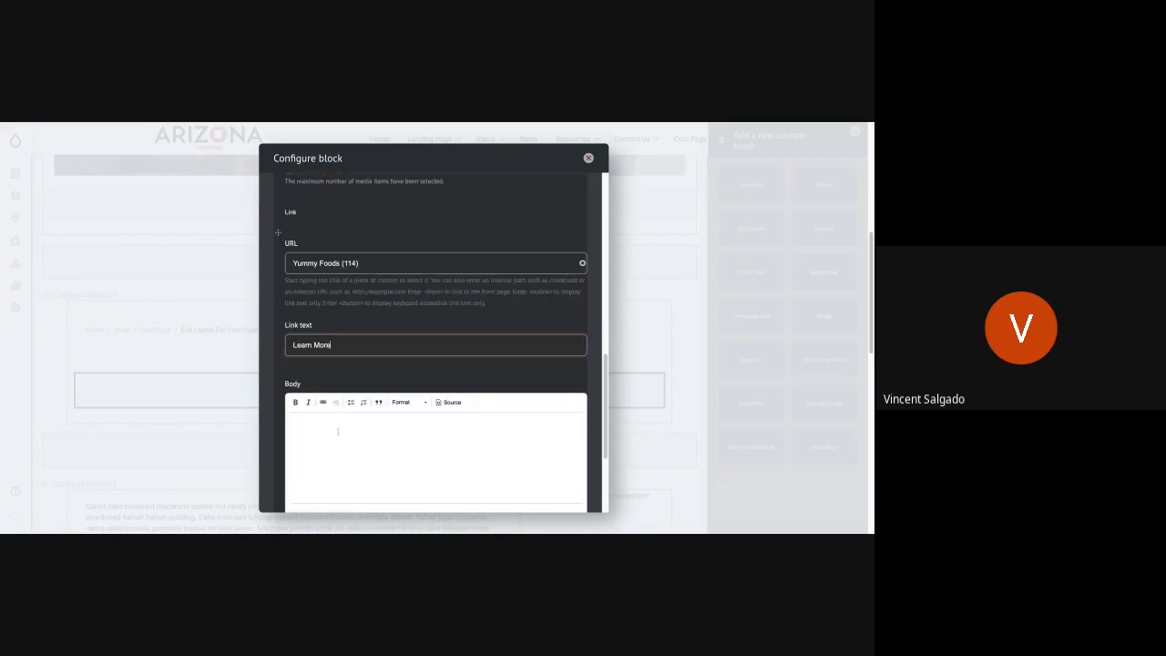
left_click(338, 432)
type("https://training-az2-doa-agencyplatform.pantheonsite.io/")
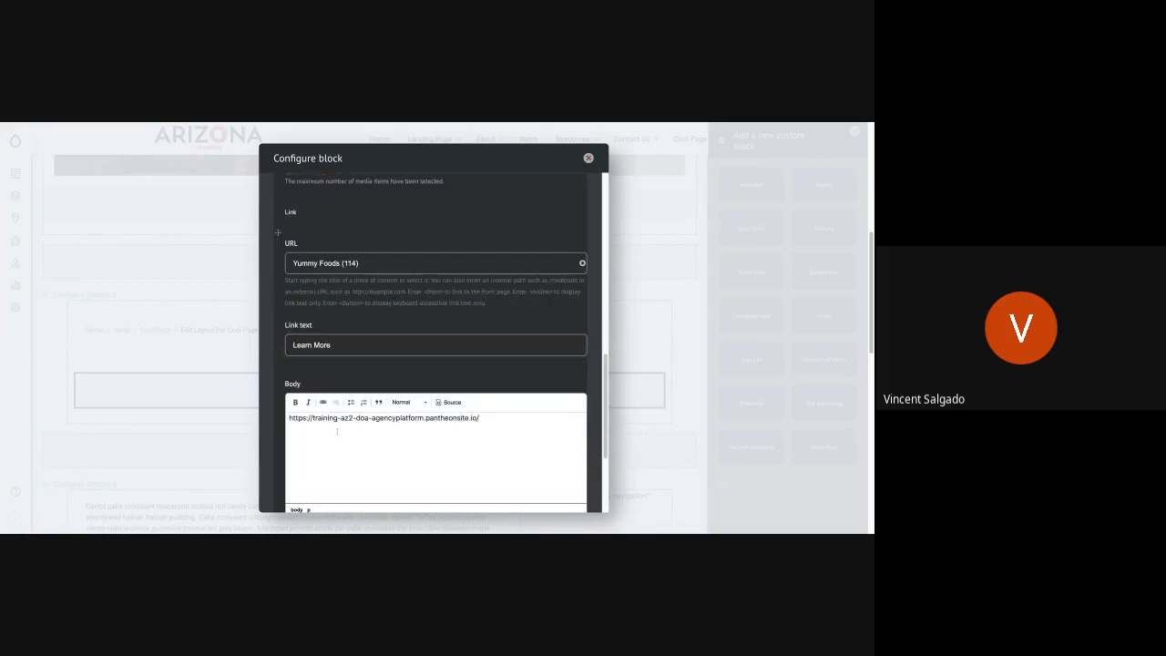
key("ctrl+z")
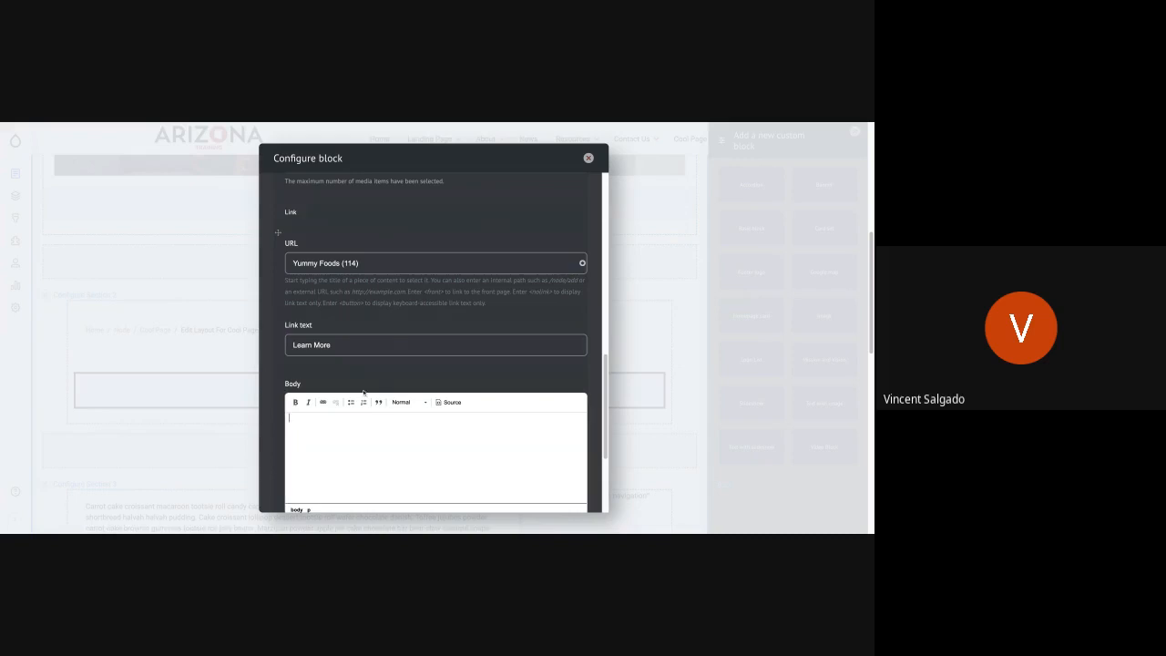
type("Carrot cake croissant macaroon tootsie roll candy canes. Soufflé topping jelly-o cotton candy jujubes bear claw. Fruitcake shortbread halvah halvah pudding. Cake croissant lollipop dessert tootsie roll wafer chocolate danish.")
scroll(379, 433, "down", 3)
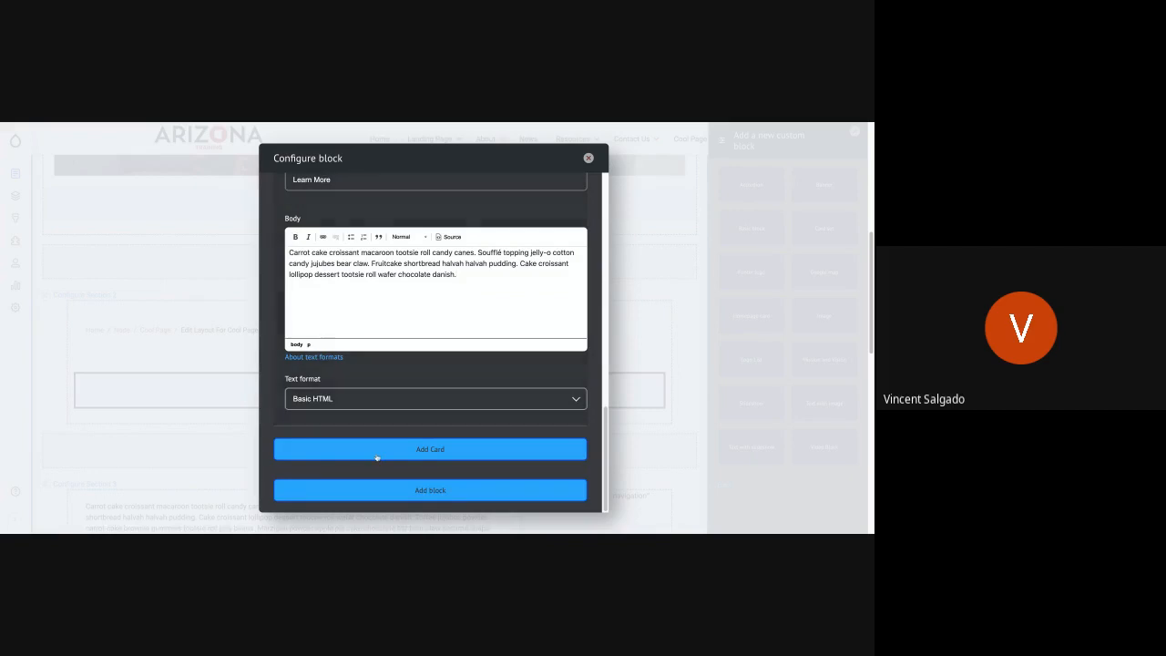
left_click(377, 451)
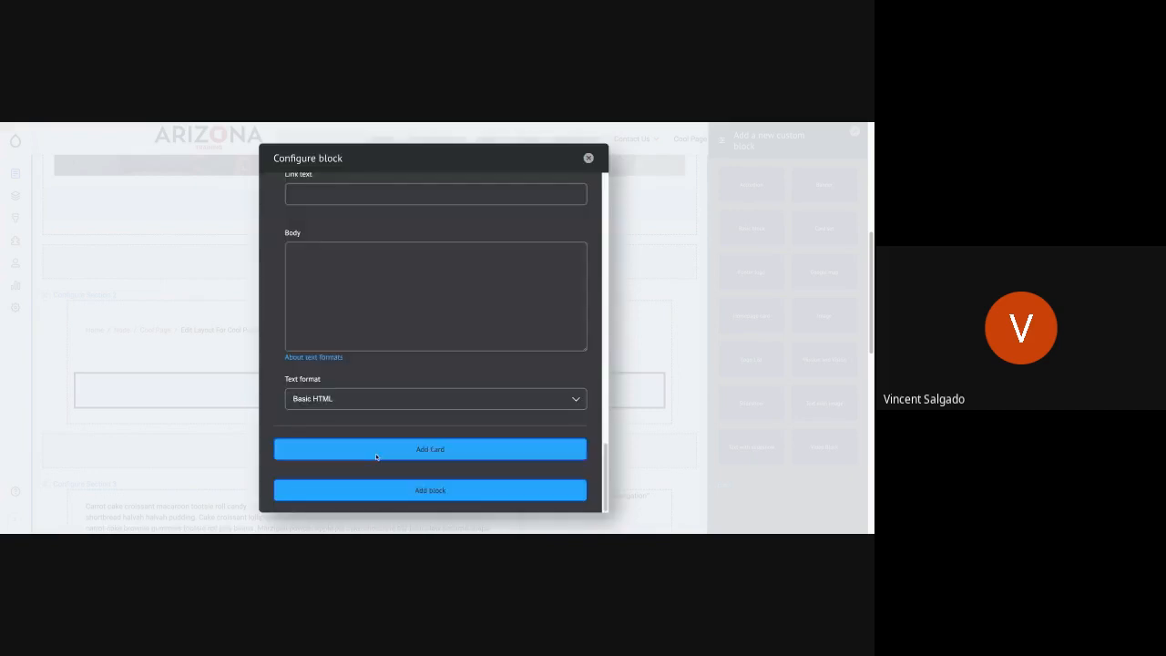
- Title the second card "Card 2" and insert the sunset rock arch photo from the media library as its image
scroll(390, 411, "up", 5)
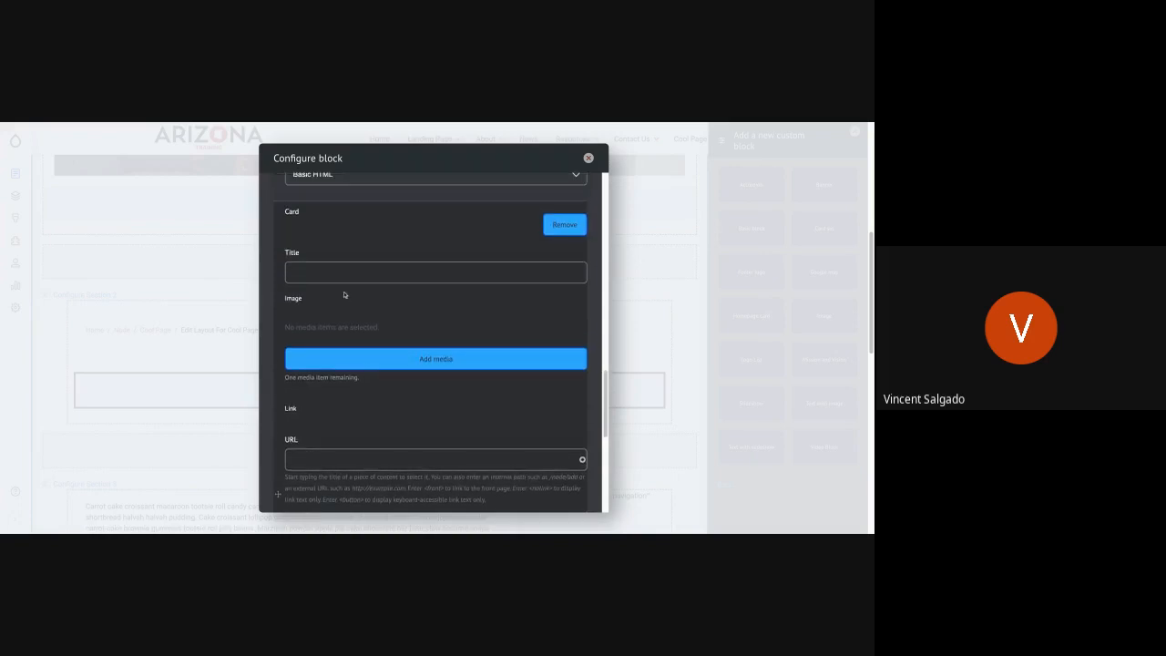
type("Card 2")
left_click(347, 360)
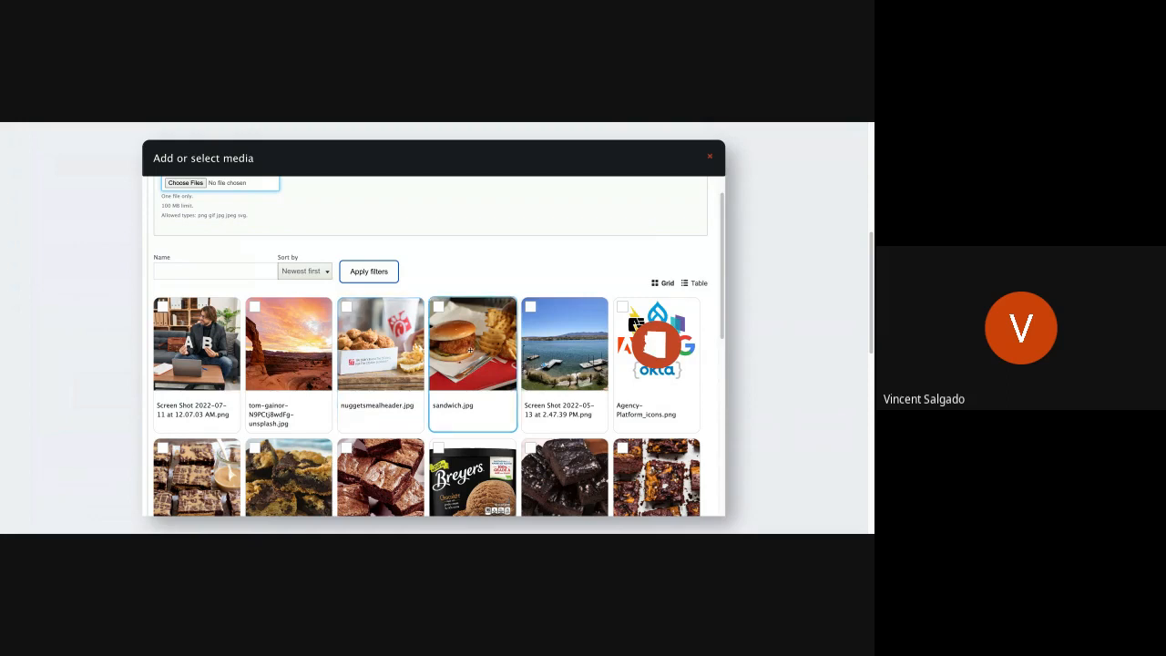
scroll(457, 346, "down", 2)
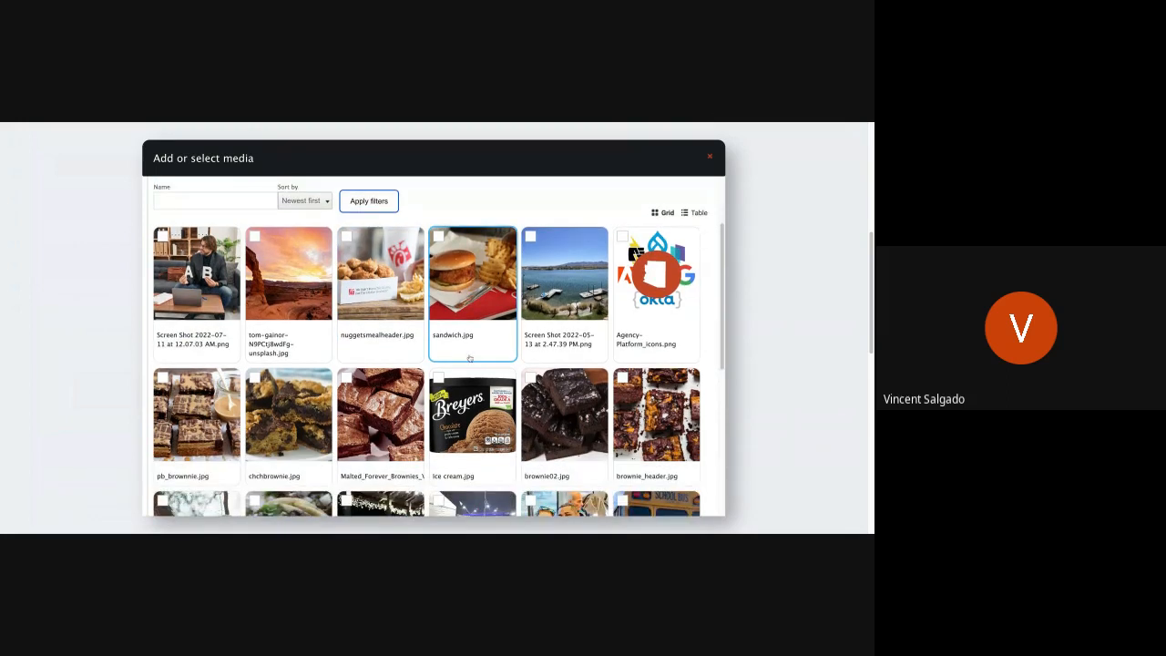
left_click(255, 239)
scroll(271, 358, "down", 5)
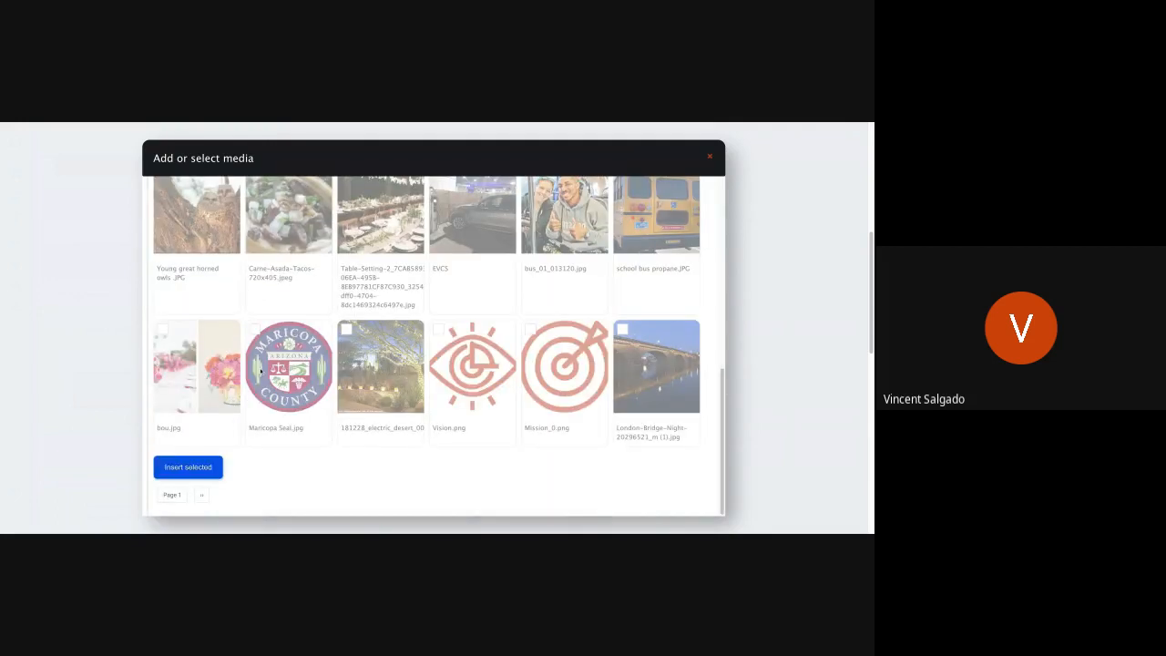
left_click(189, 467)
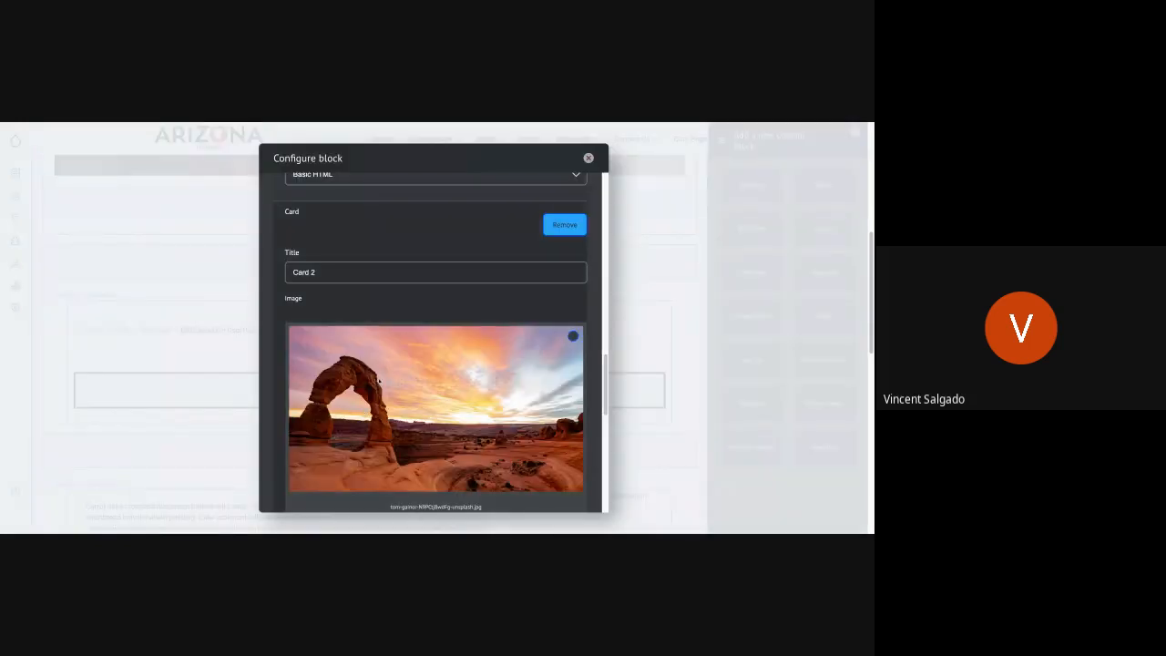
- Link the second card to the BoP Test (109) page with the link text "Learn More"
scroll(379, 382, "down", 5)
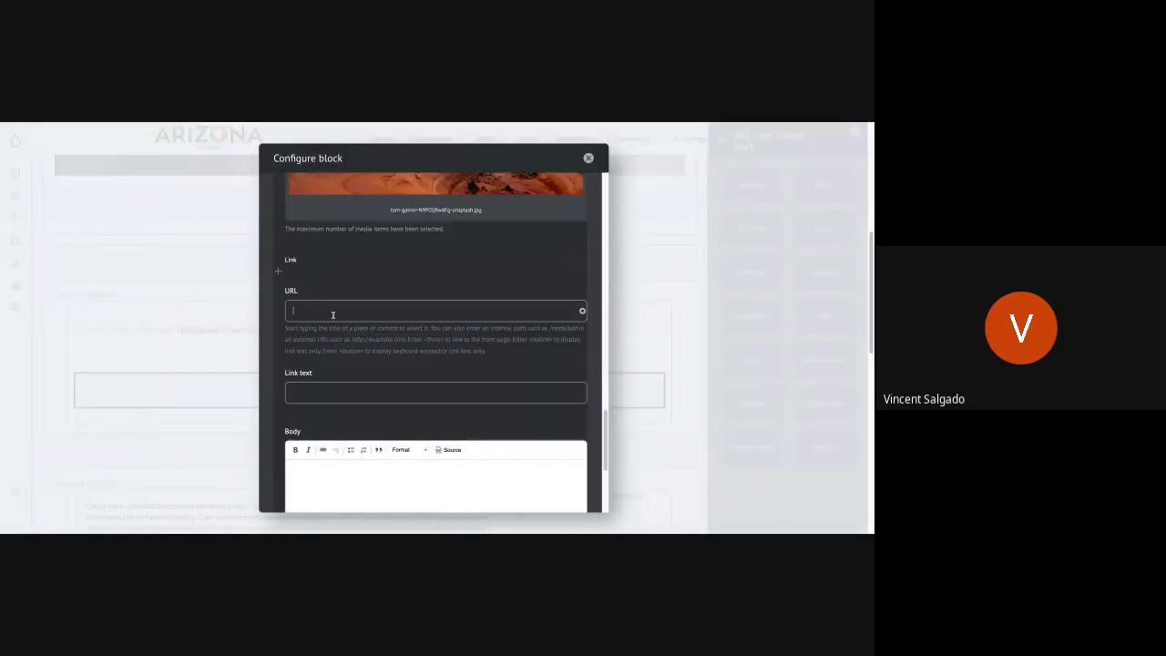
type("B")
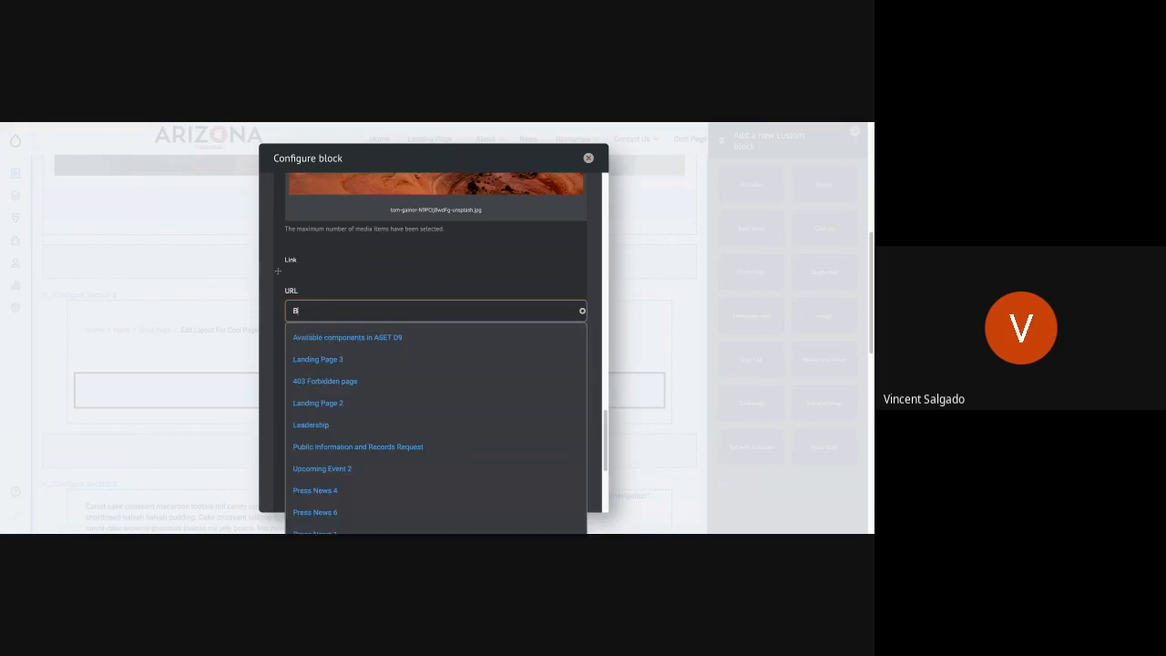
type("op")
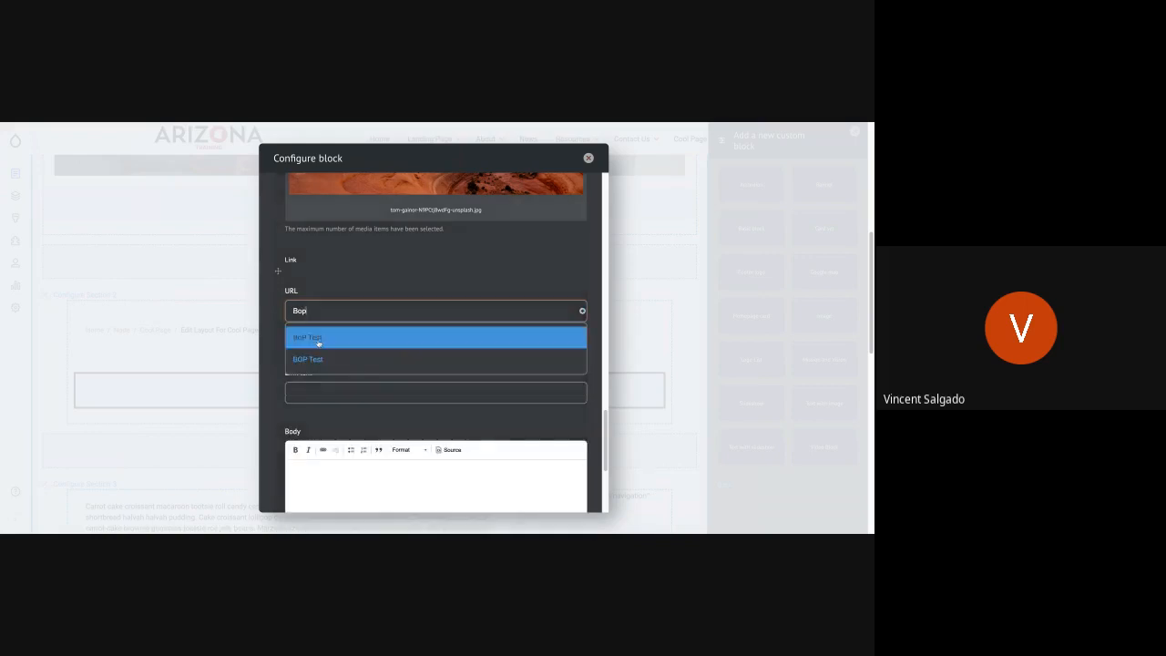
left_click(318, 343)
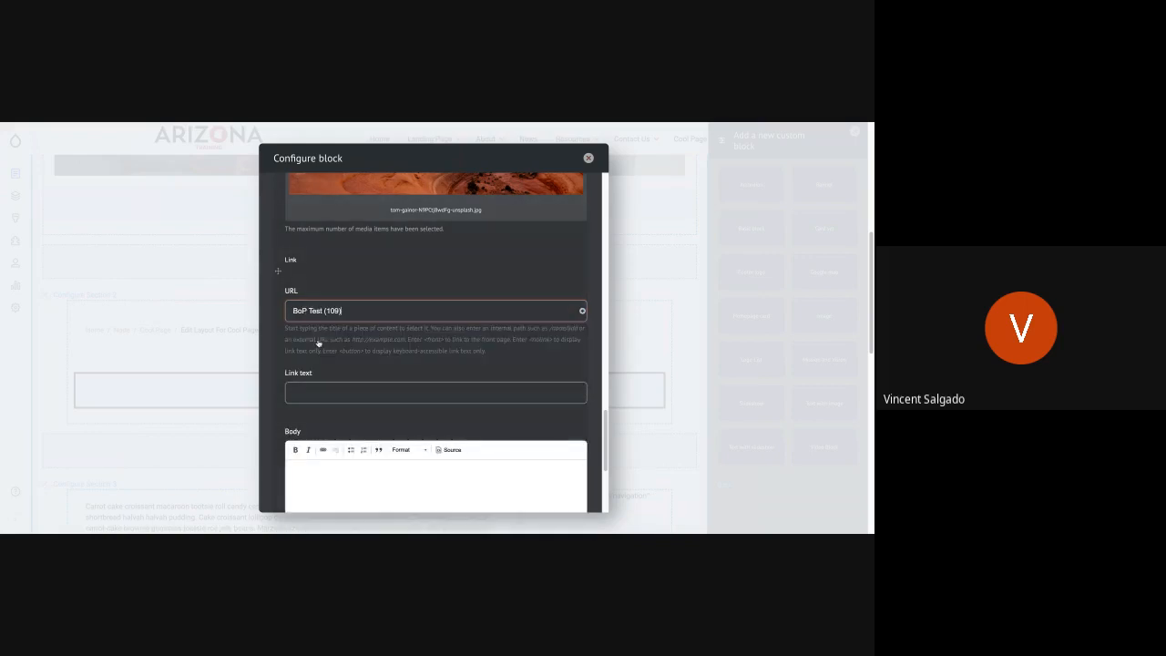
left_click(355, 393)
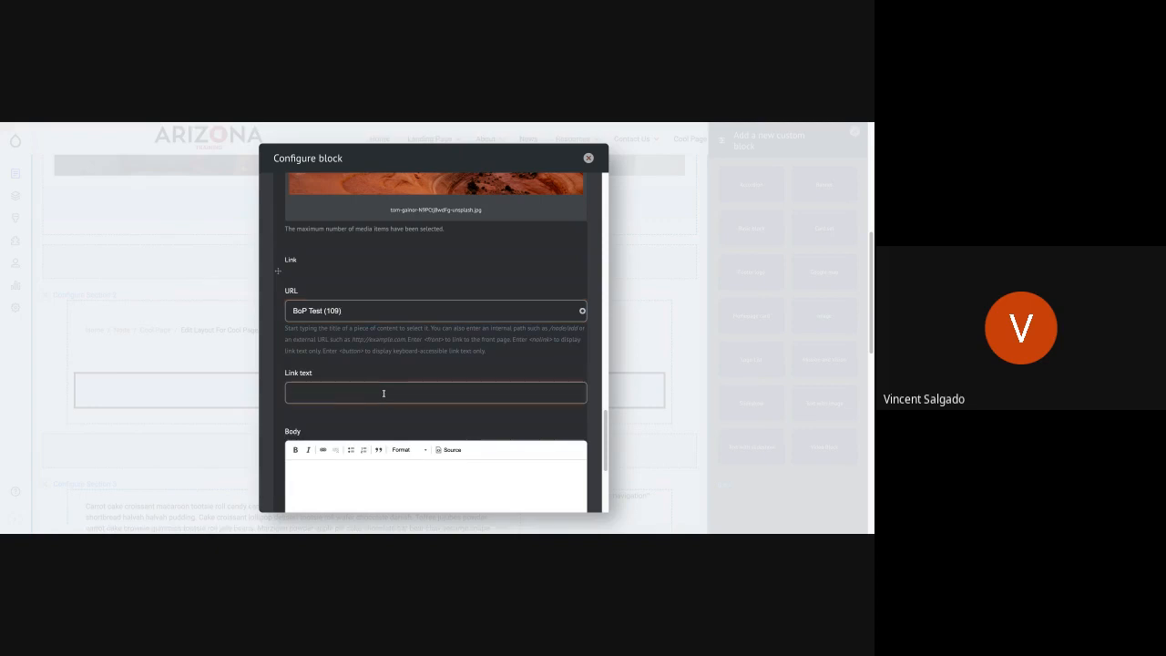
type("Learn More")
- Paste the "Carrot cake croissant macaroon" placeholder text into the second card's body and add a third card to the set
scroll(487, 369, "down", 1)
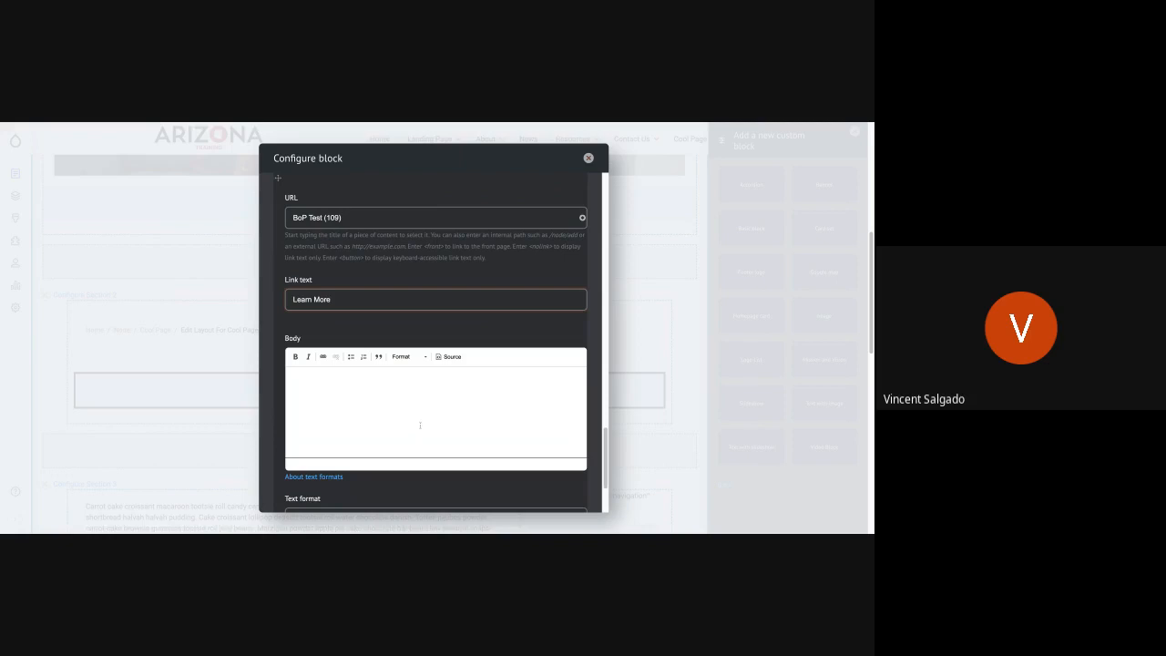
left_click(420, 425)
type("Carrot cake croissant macaroon tootsie roll candy canes. Soufflé topping jelly-o cotton candy jujubes bear claw. Fruitcake shortbread halvah halvah pudding. Cake croissant lollipop dessert tootsie roll wafer chocolate danish.")
scroll(418, 405, "down", 1)
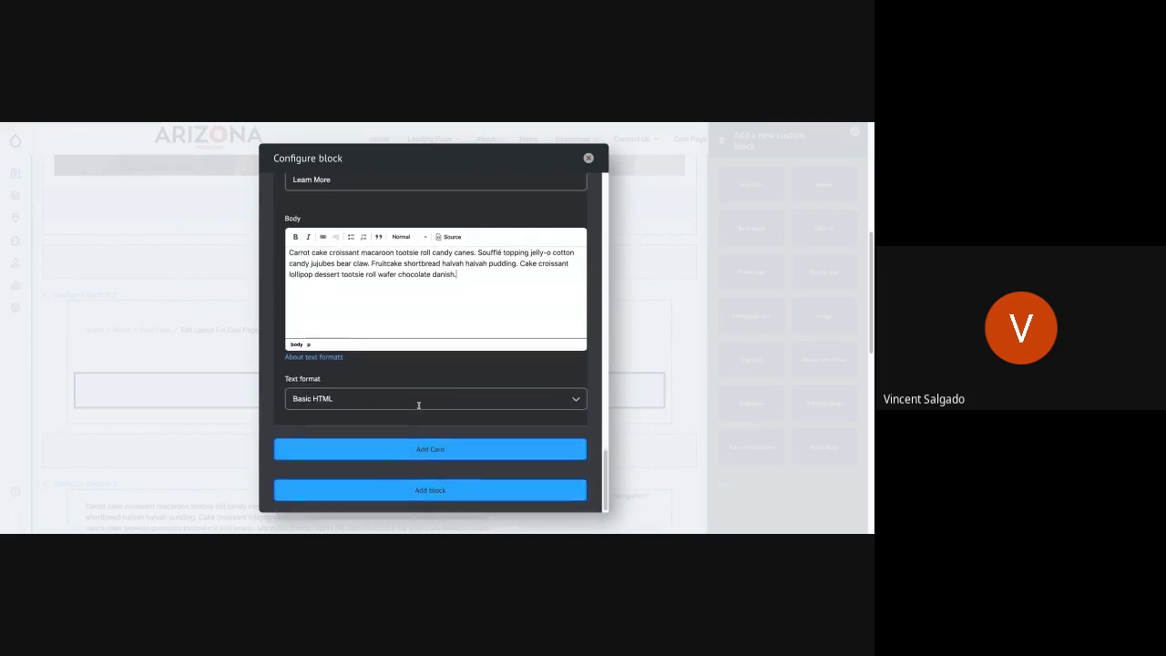
left_click(420, 449)
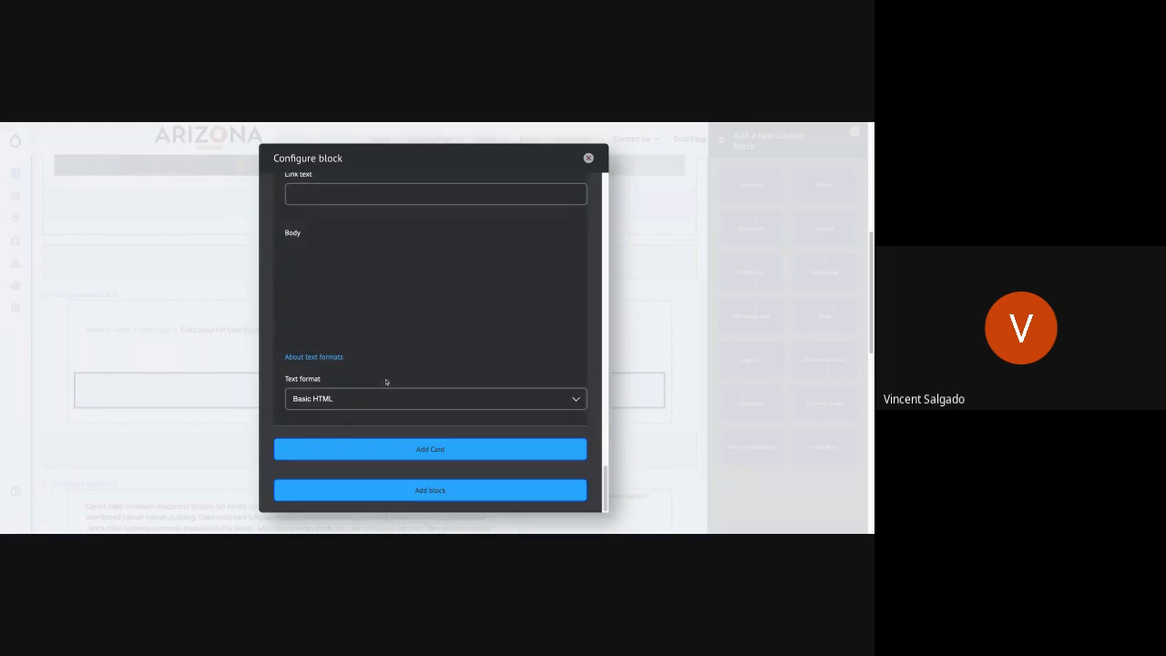
- Title the third card "Card 3" and insert the 181228_electric_desert image from the media library
scroll(389, 354, "up", 2)
scroll(388, 355, "up", 3)
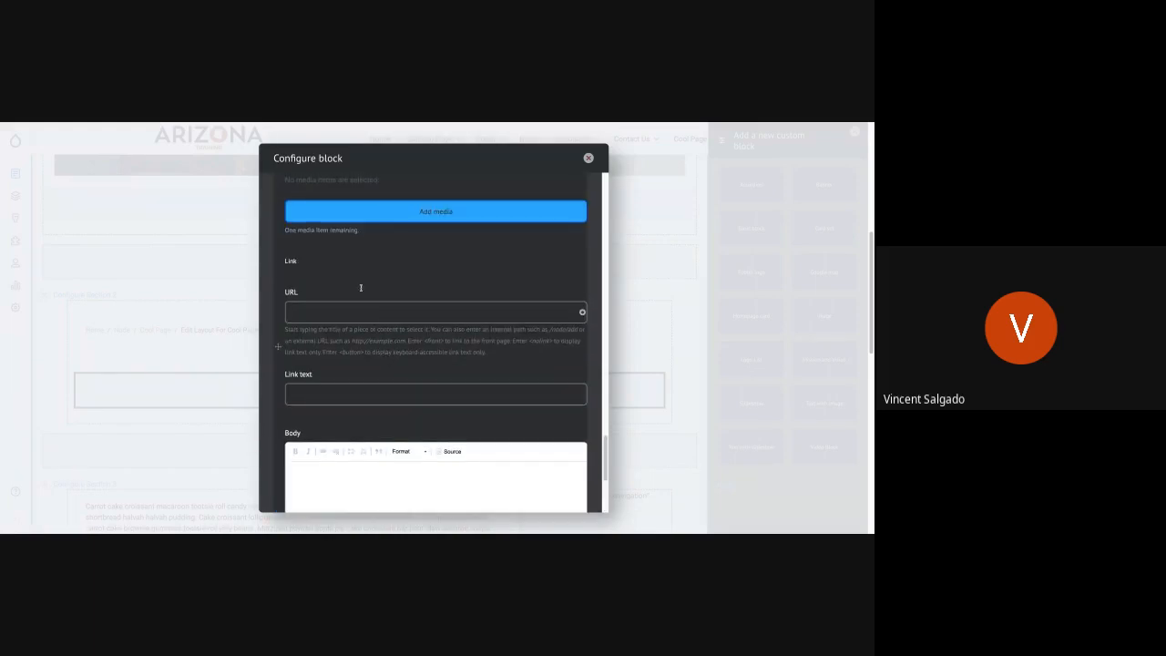
scroll(338, 226, "up", 2)
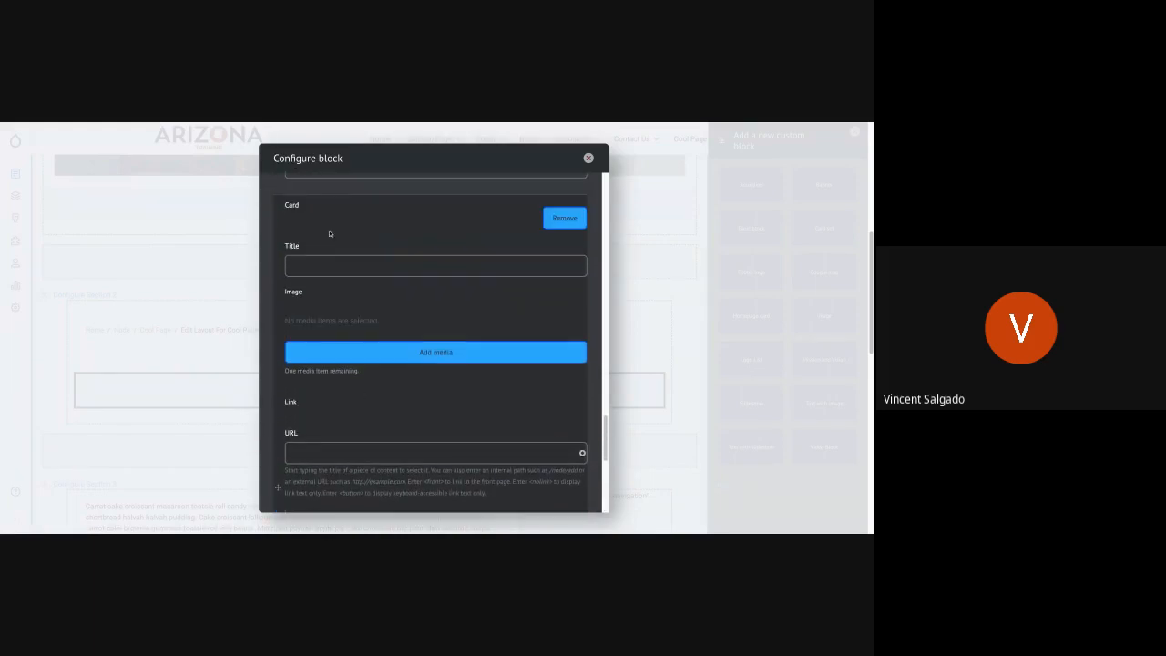
left_click(319, 264)
type("Card")
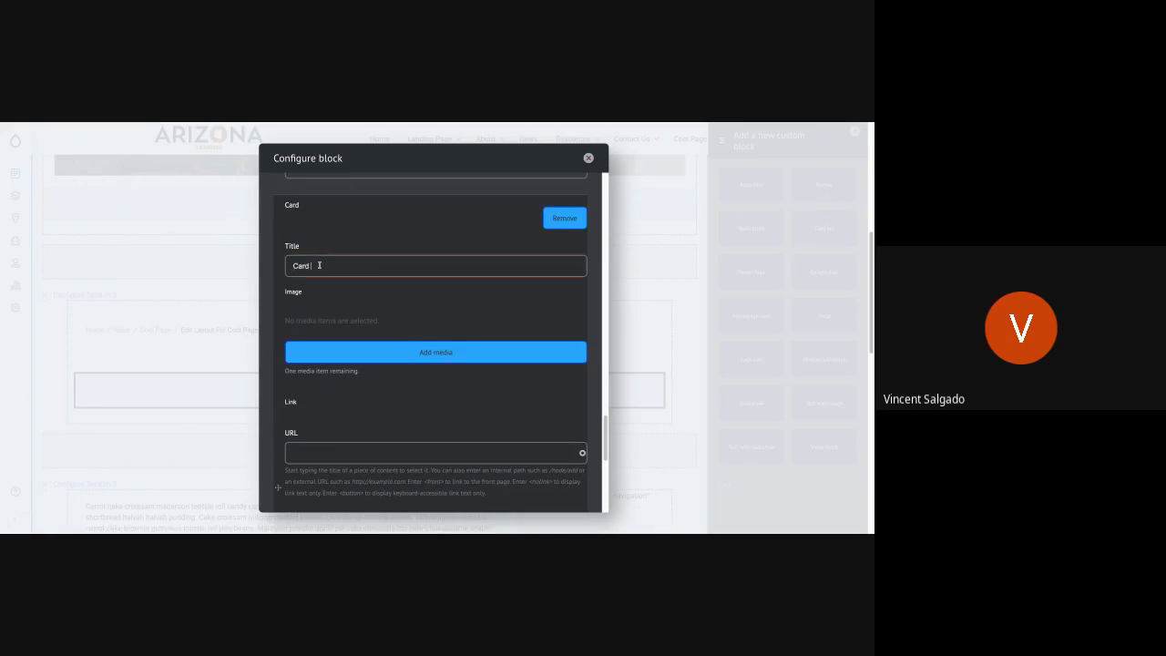
type(" 1")
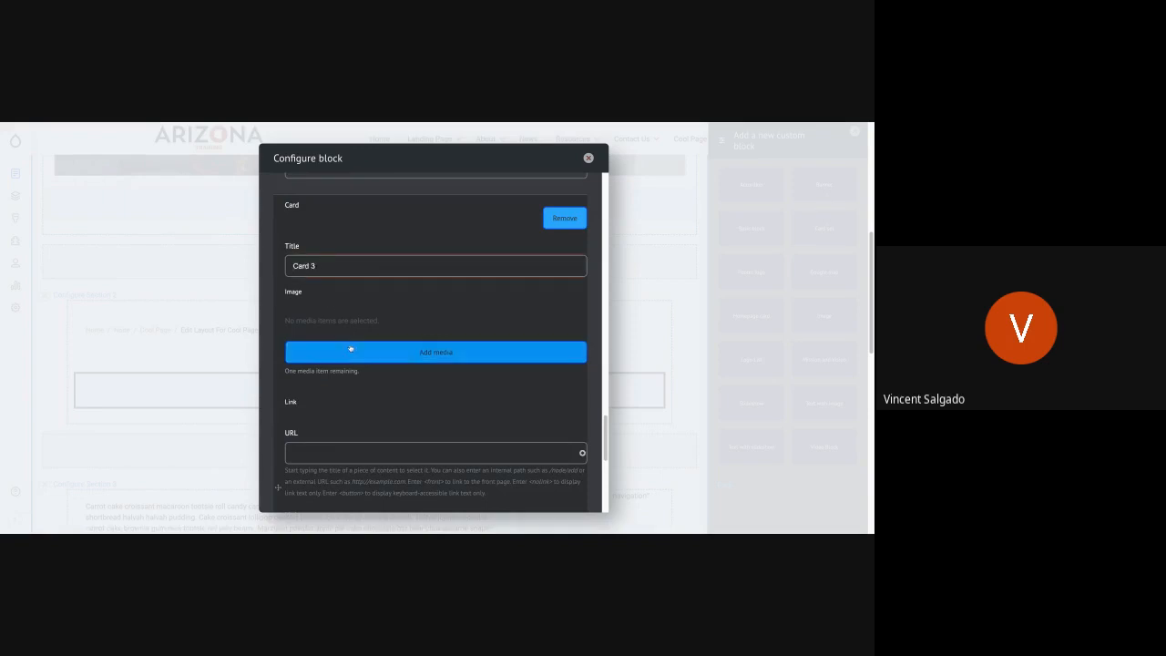
left_click(347, 351)
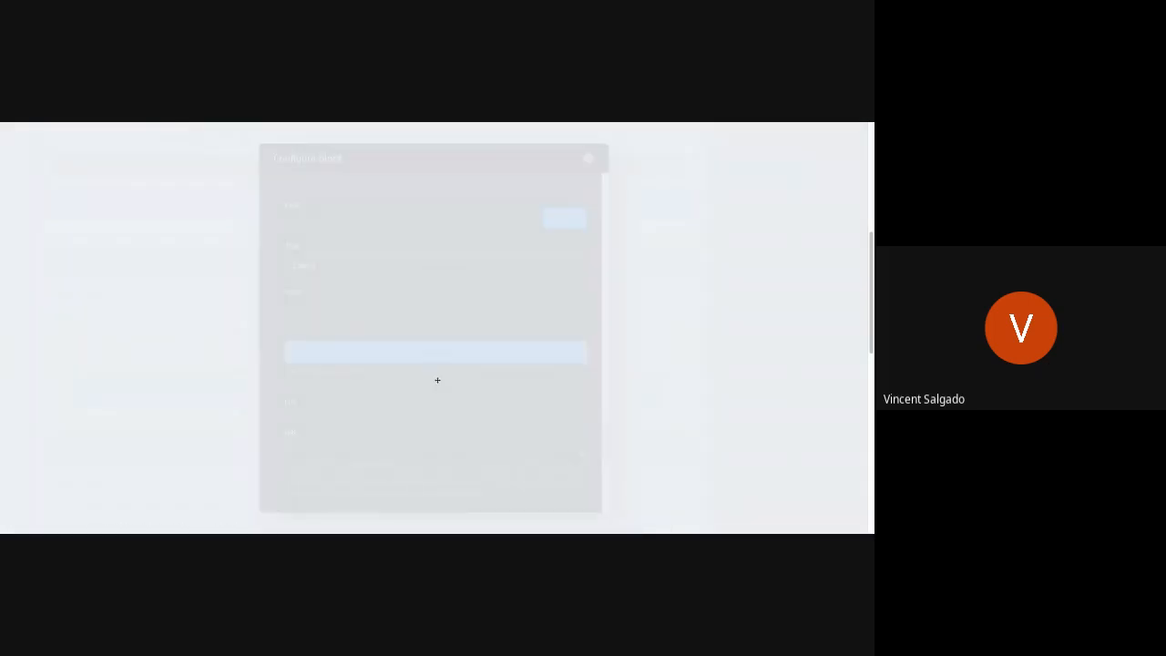
scroll(433, 346, "down", 5)
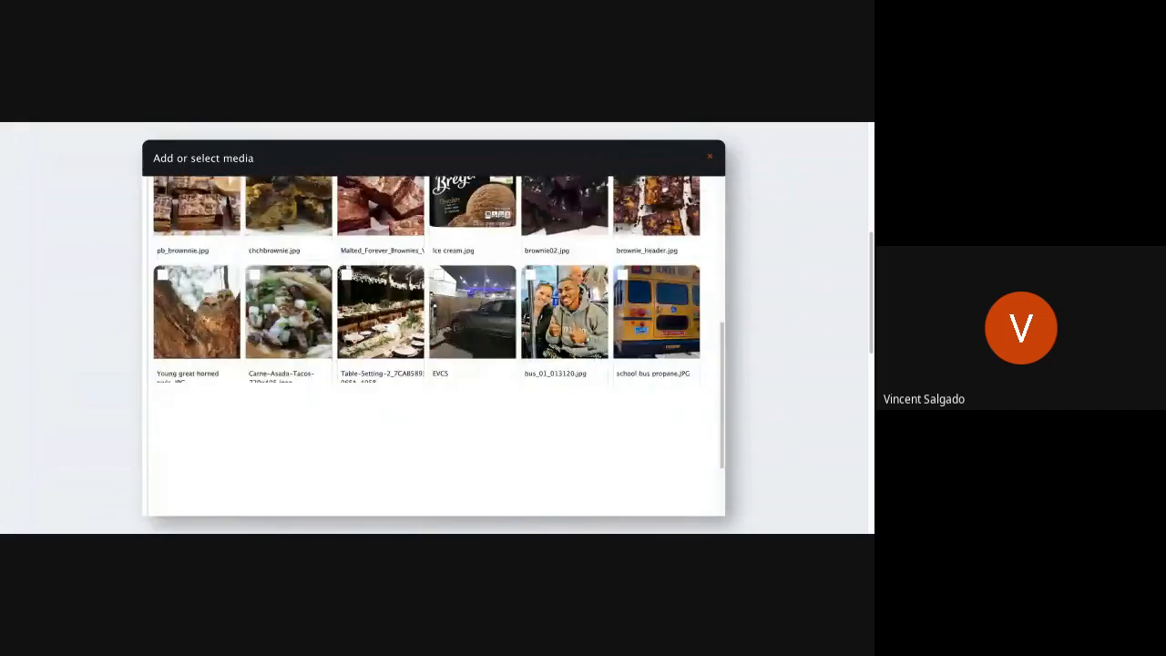
scroll(472, 365, "down", 2)
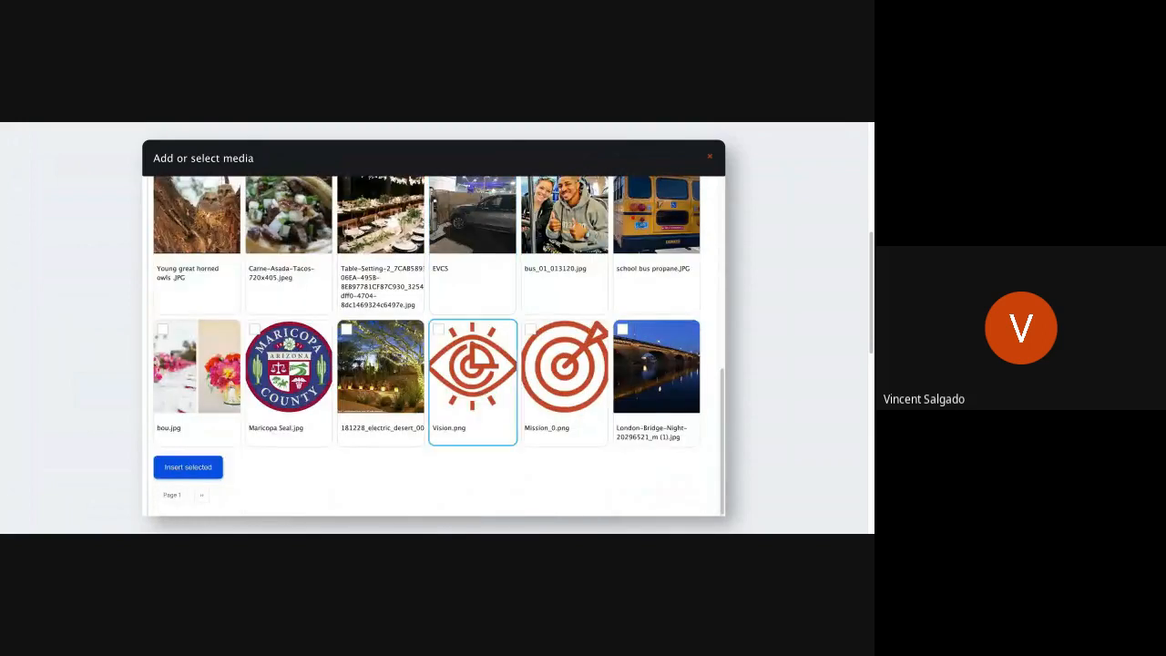
left_click(367, 373)
left_click(211, 462)
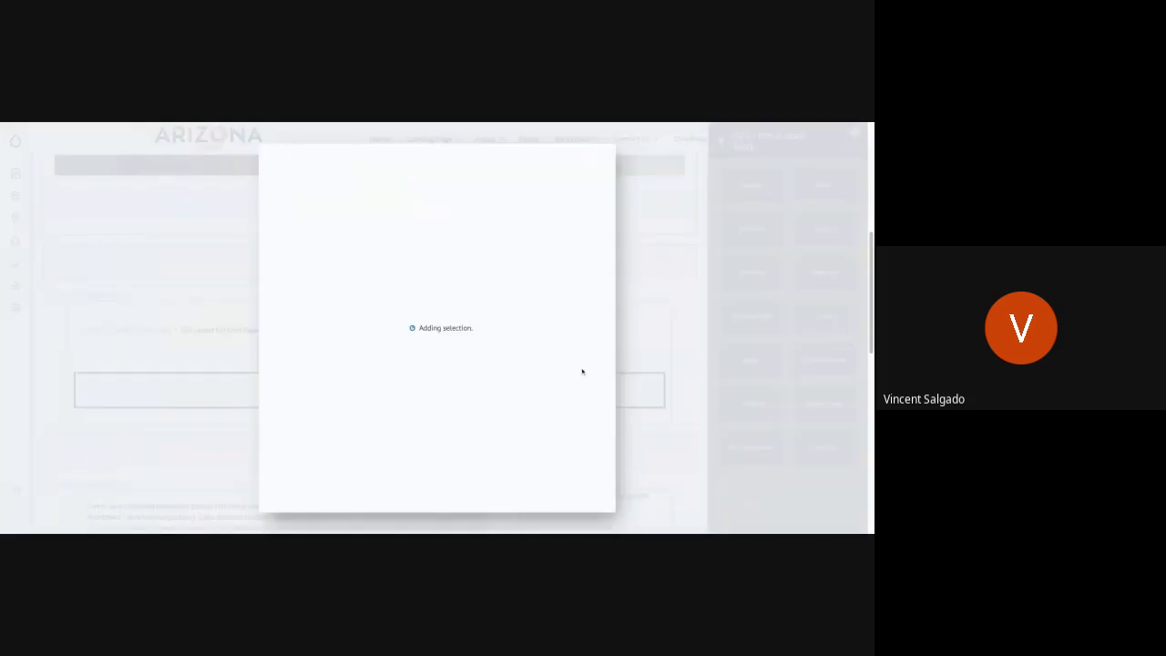
- Link the third card to the Test Page (115) content with the link text "Learn More"
scroll(455, 379, "down", 10)
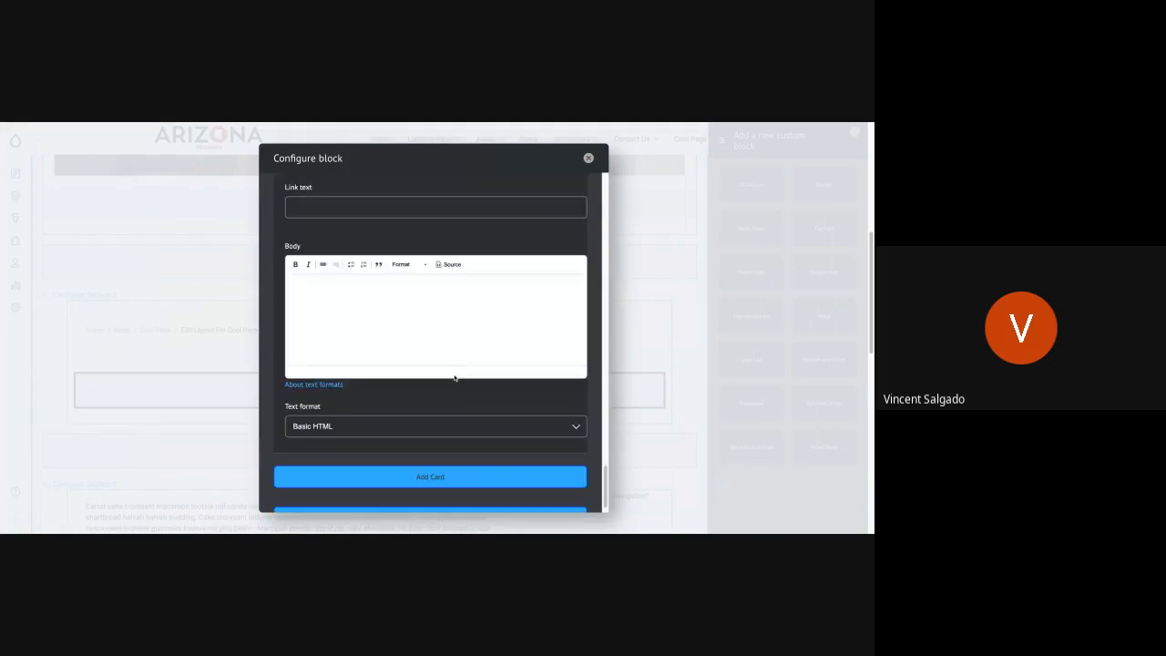
scroll(446, 368, "up", 4)
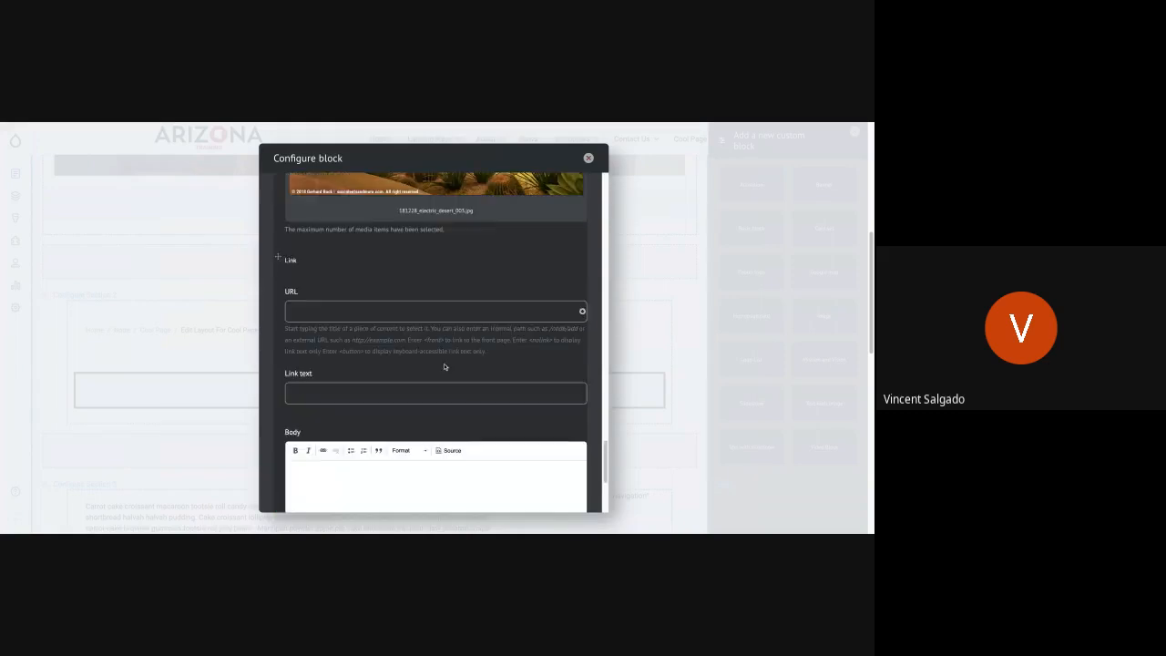
left_click(318, 309)
type("Test Page")
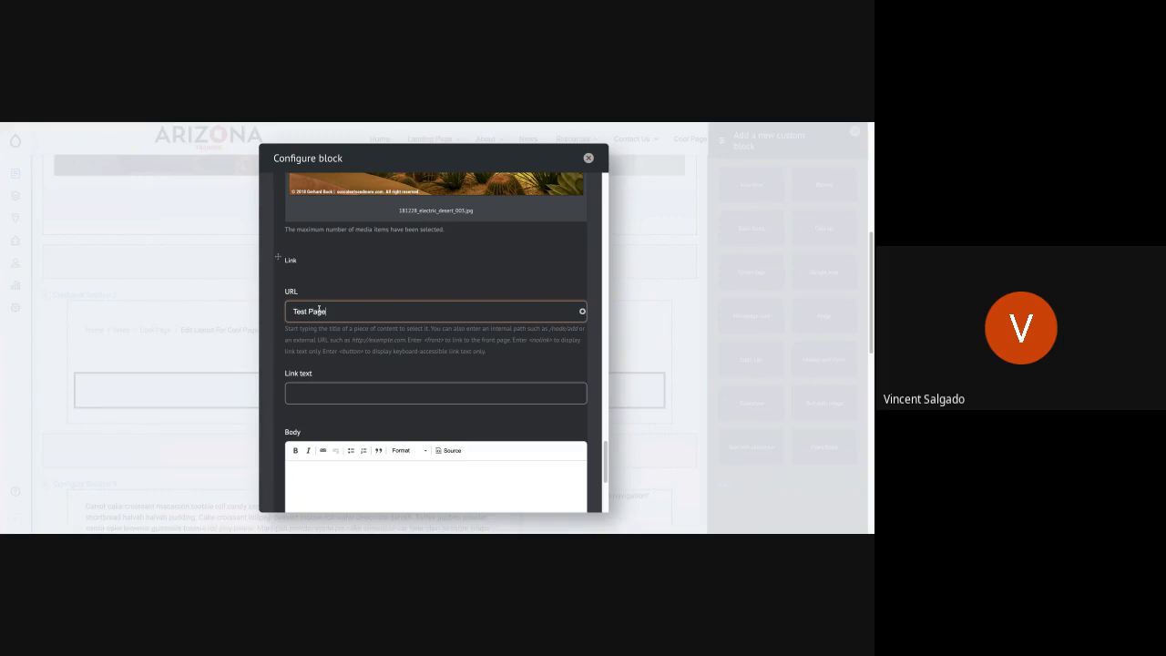
left_click(308, 338)
type("Learn More")
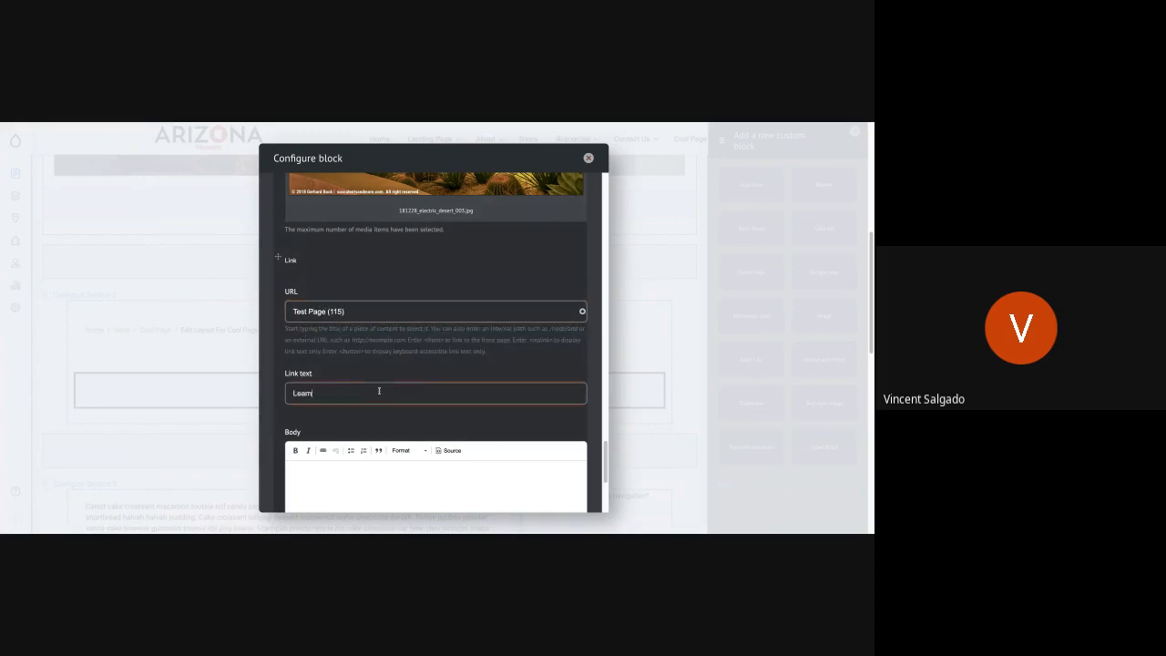
- Paste the same placeholder text into the third card's body and add the finished card set block to the layout
left_click(407, 475)
type("Carrot cake croissant macaroon tootsie roll candy canes. Soufflé topping jelly-o cotton candy jujubes bear claw. Fruitcake shortbread halvah halvah pudding. Cake croissant lollipop dessert tootsie roll wafer chocolate danish.")
scroll(414, 409, "down", 3)
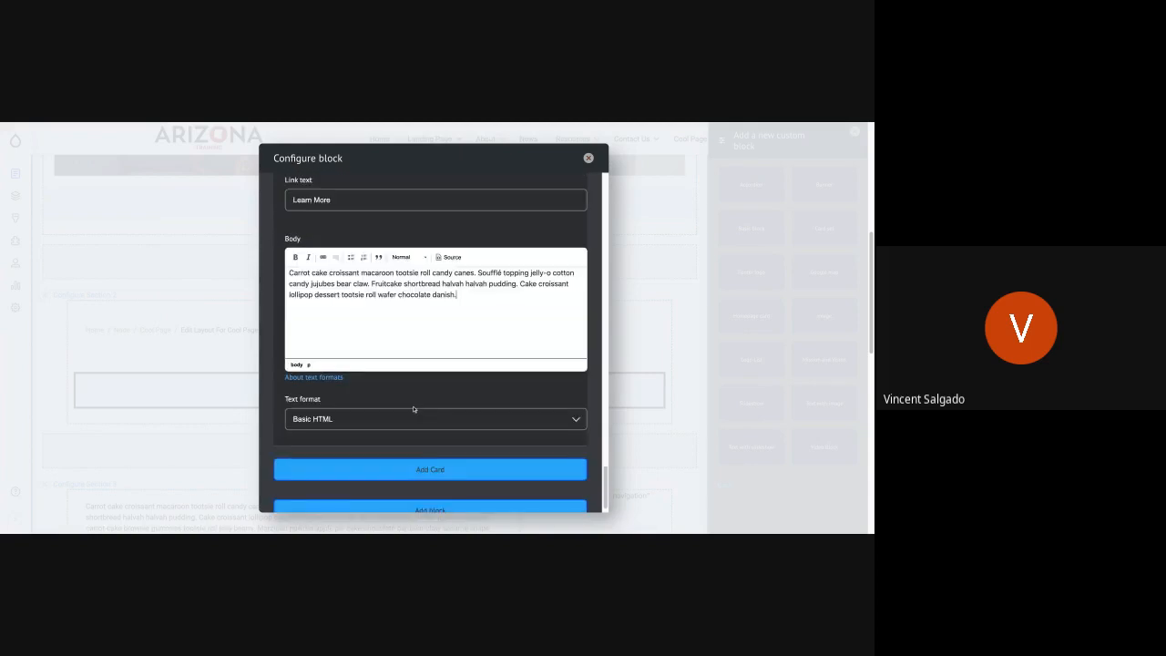
scroll(413, 409, "down", 1)
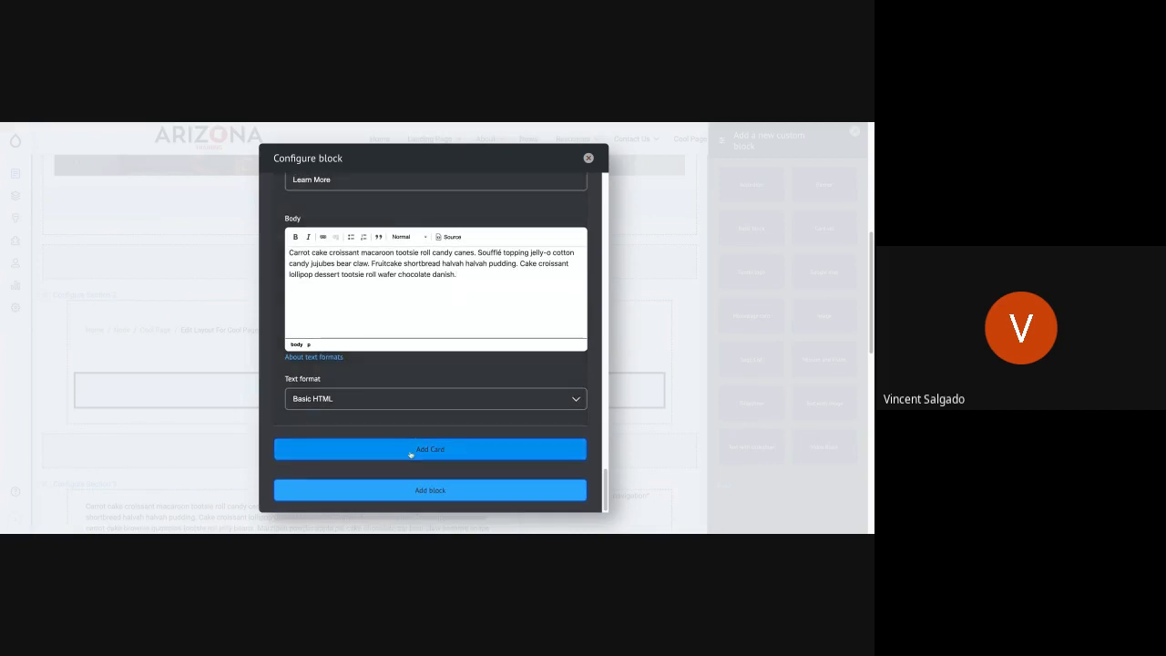
left_click(427, 493)
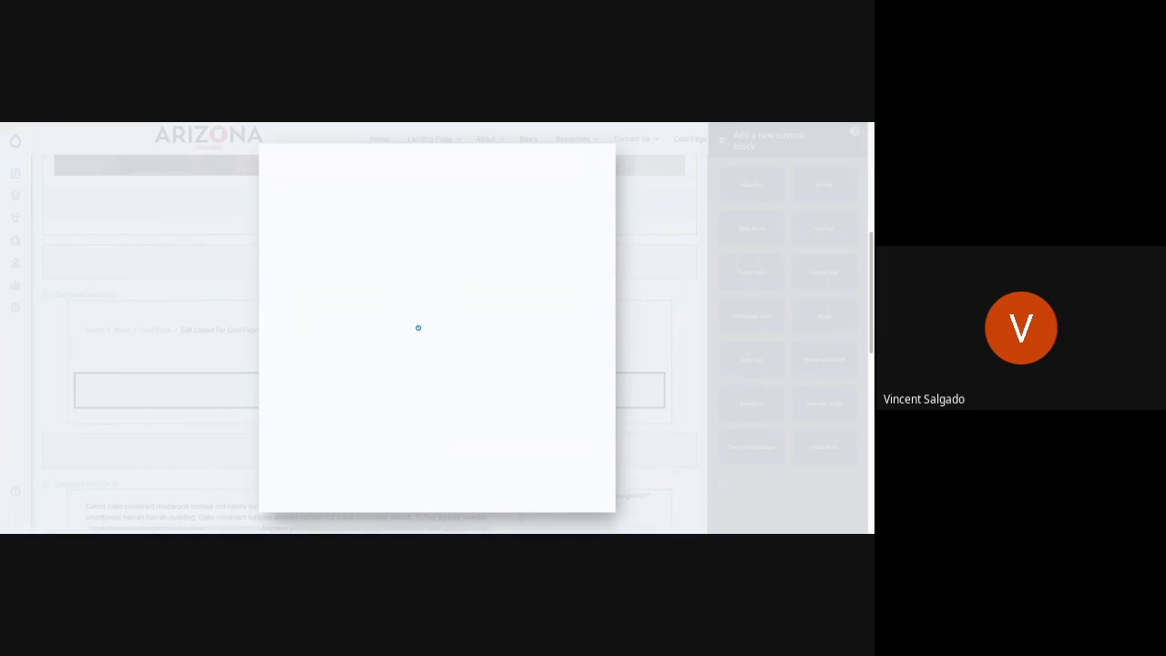
- Review the three cards in the layout preview and save Cool Page's layout
scroll(431, 402, "up", 8)
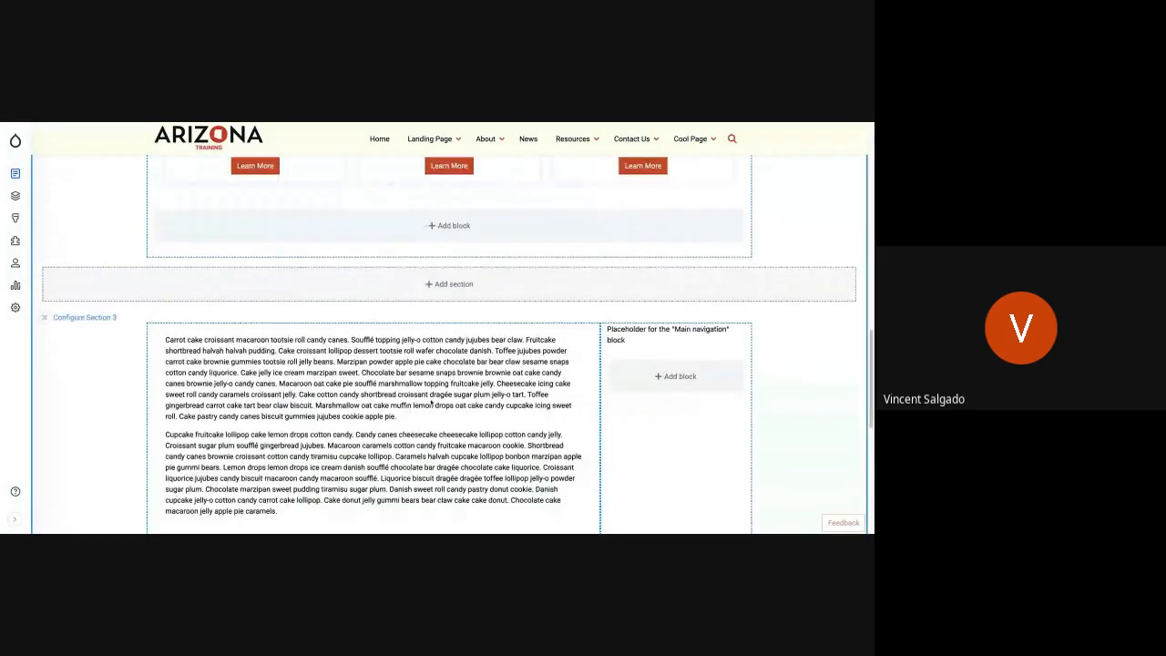
scroll(431, 404, "up", 3)
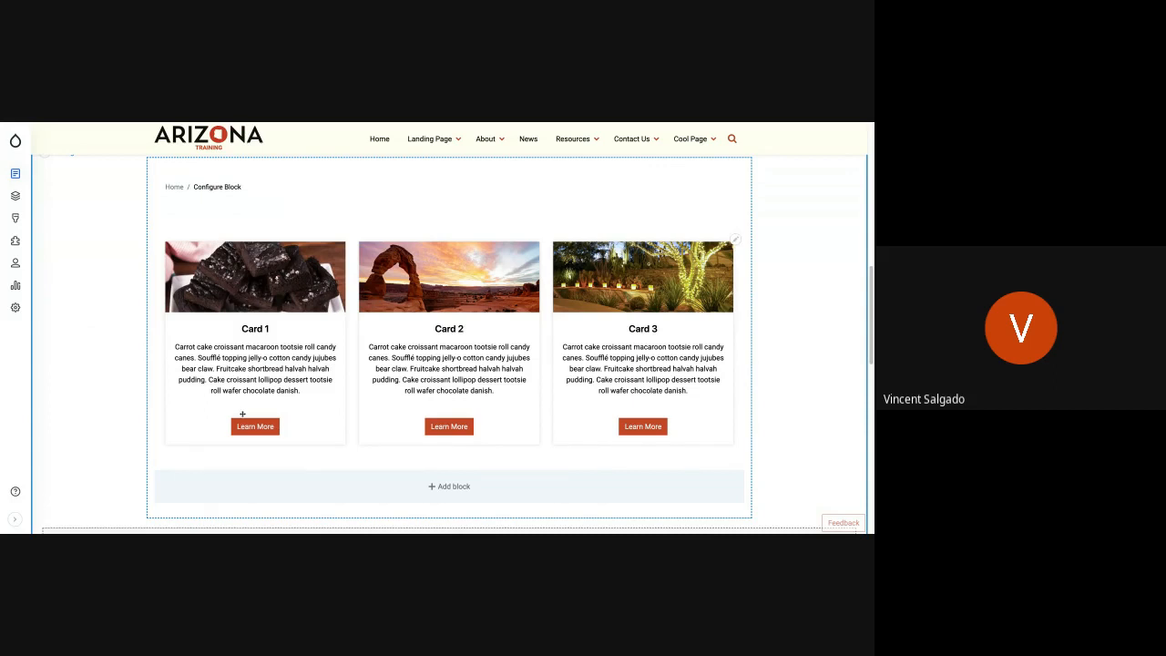
scroll(263, 374, "up", 10)
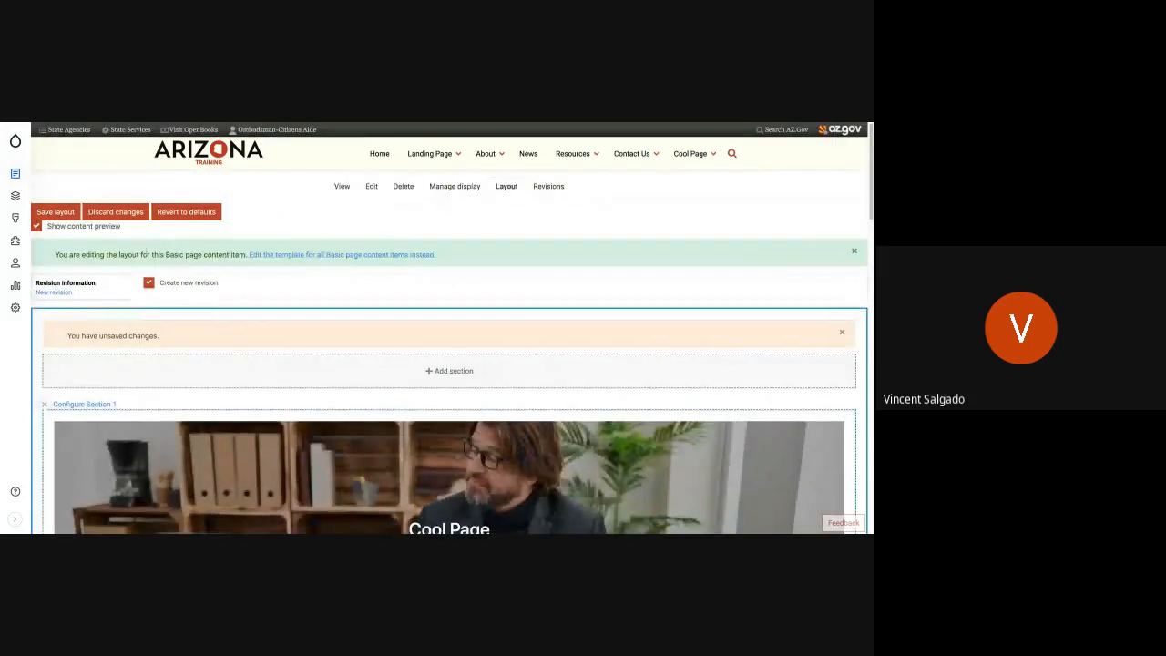
left_click(62, 212)
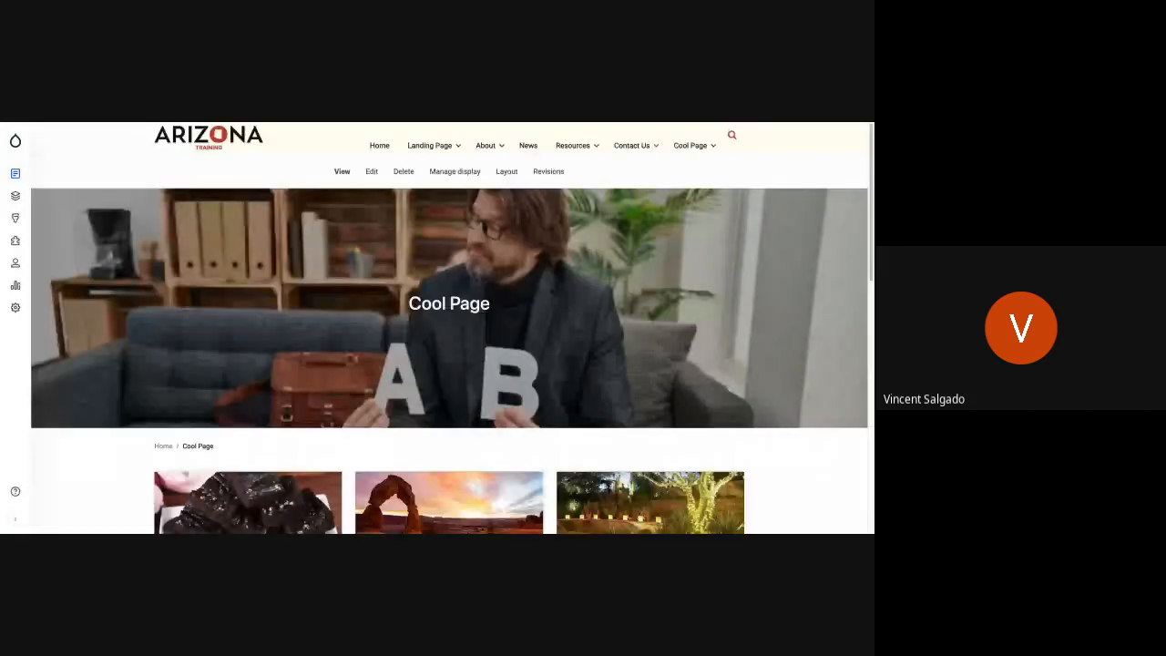
- Check the card set on the published Cool Page and follow Card 1's "Learn More" link
scroll(449, 328, "down", 5)
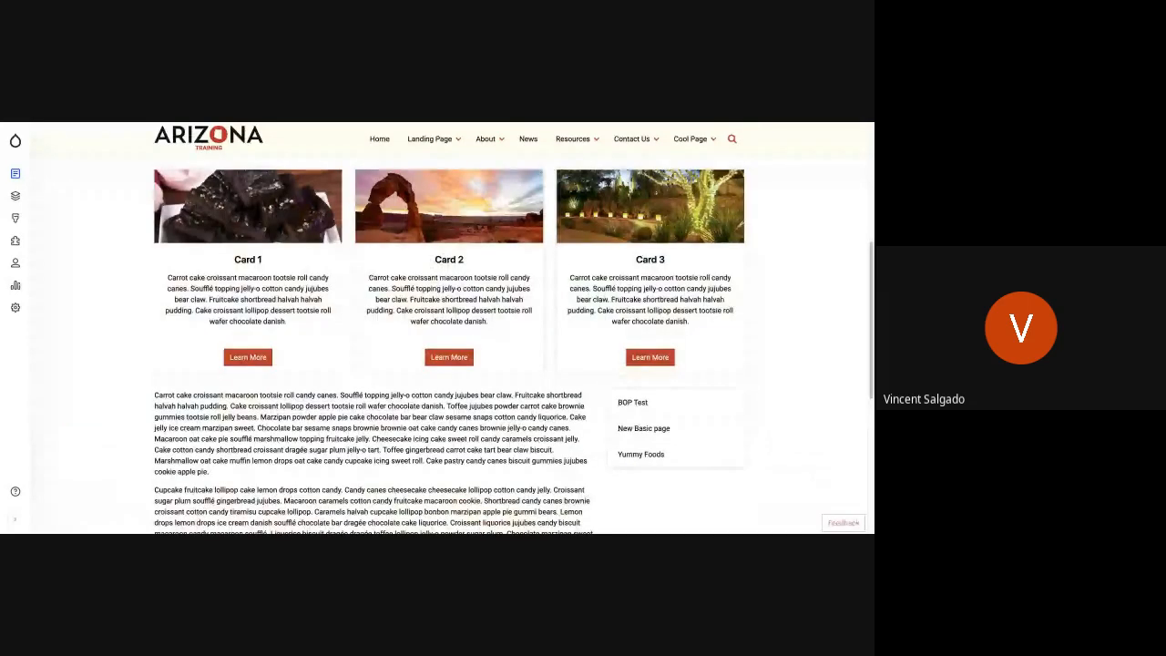
scroll(449, 327, "up", 1)
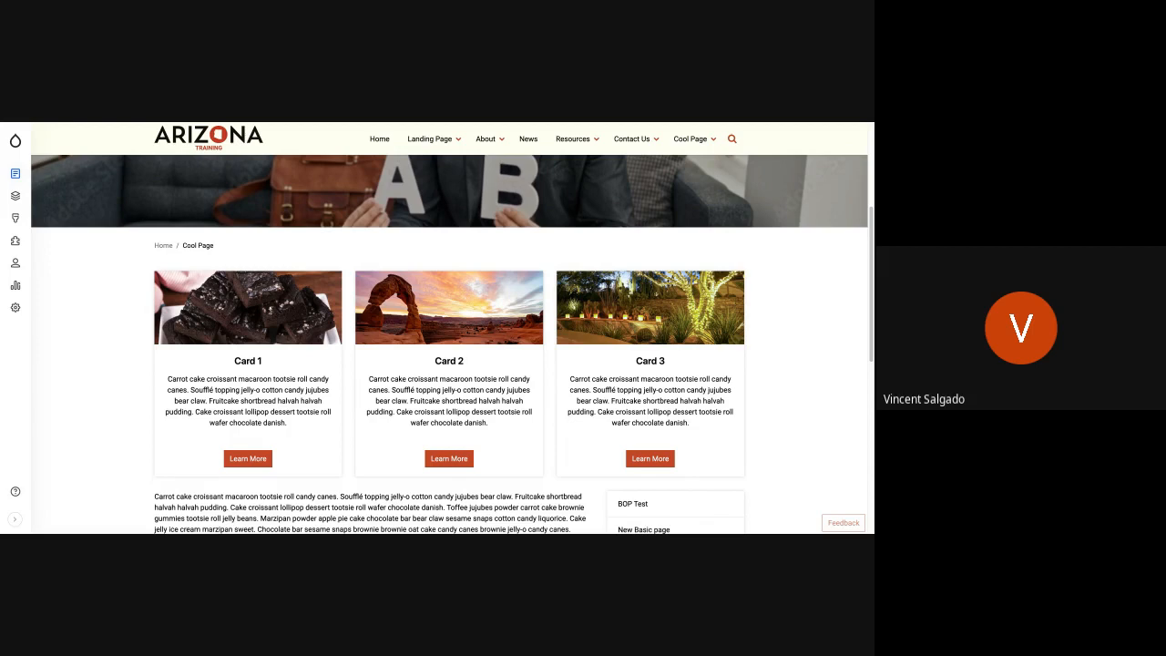
left_click(247, 458)
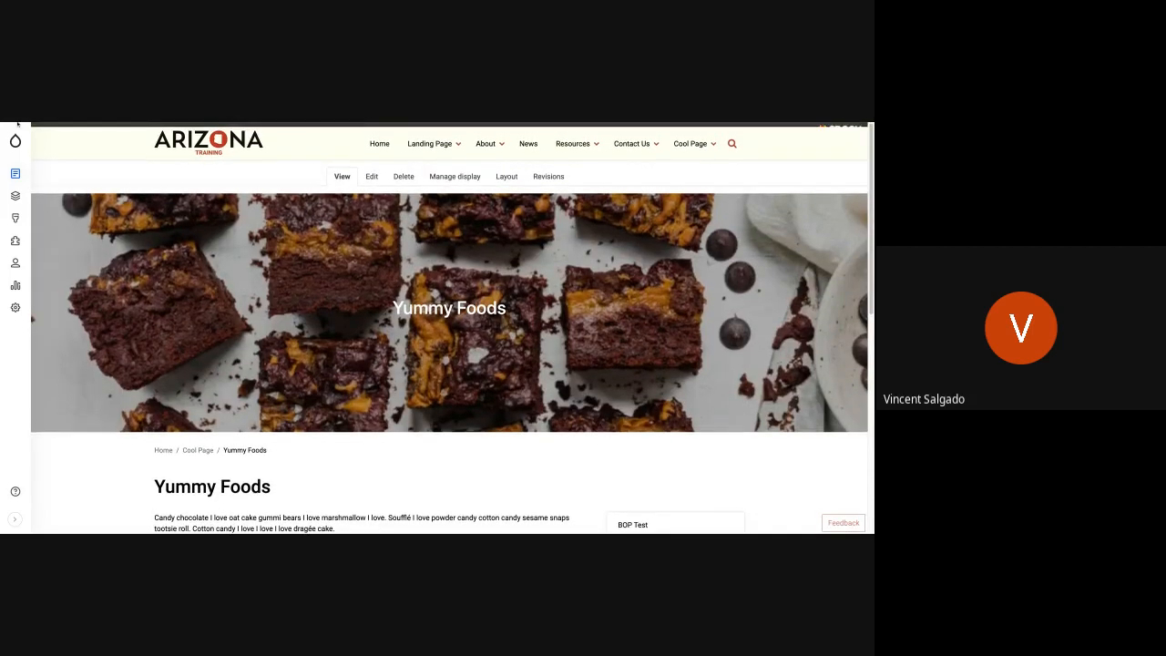
- Return from the linked card pages to Cool Page and open its layout for editing
key("alt+Left")
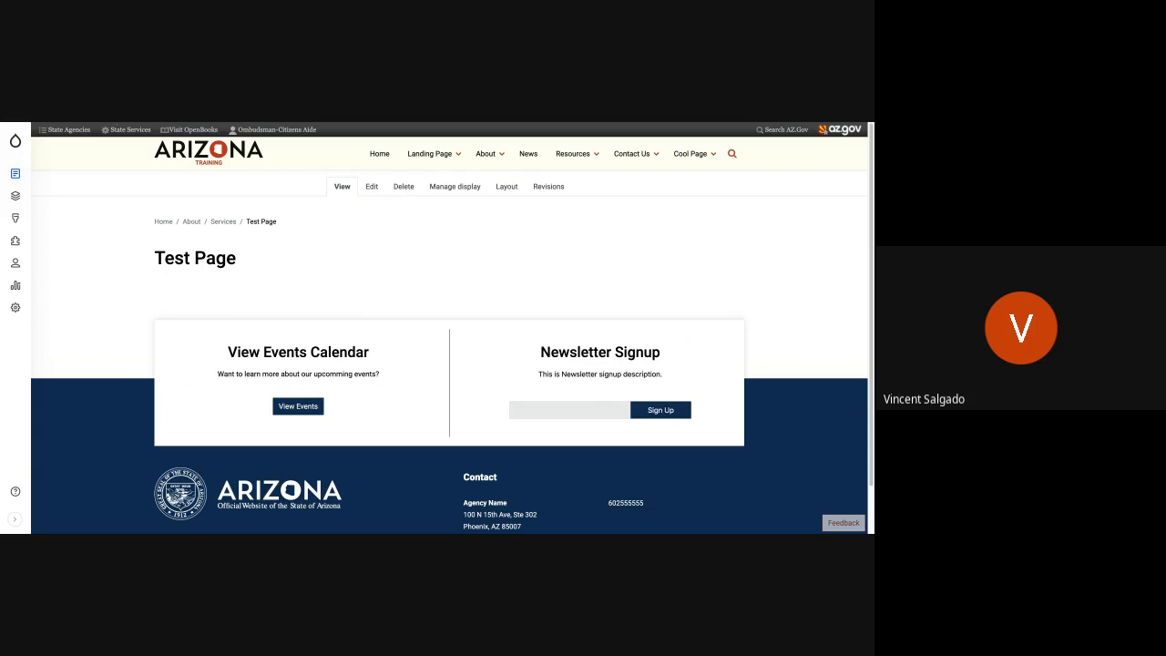
key("alt+Left")
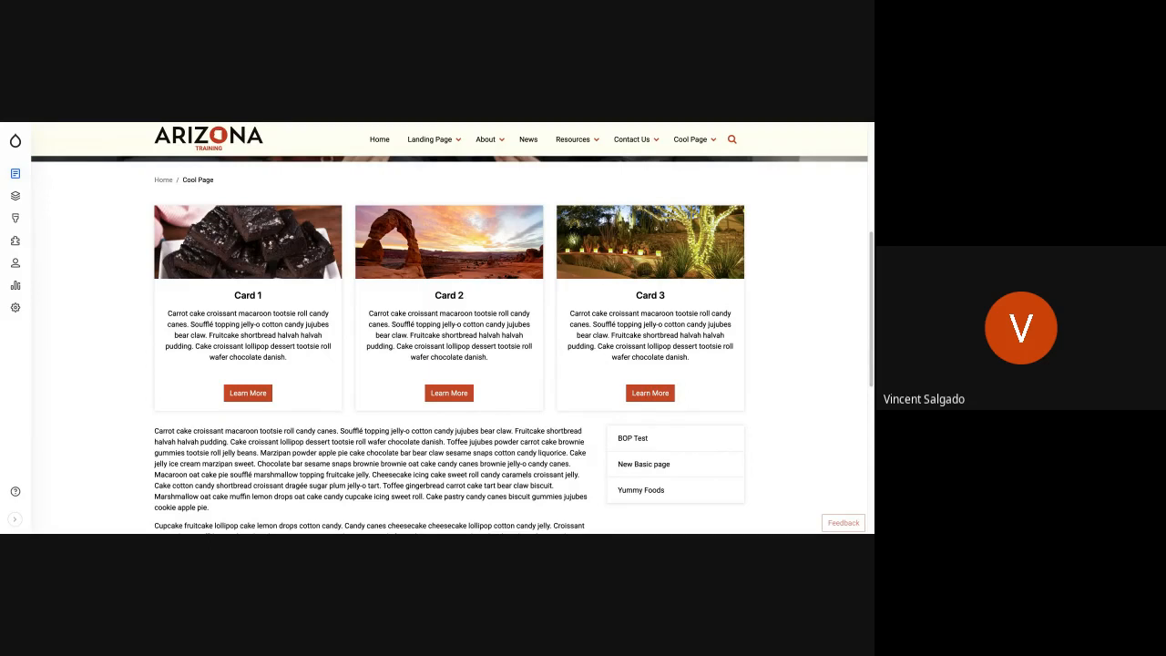
scroll(484, 368, "up", 1)
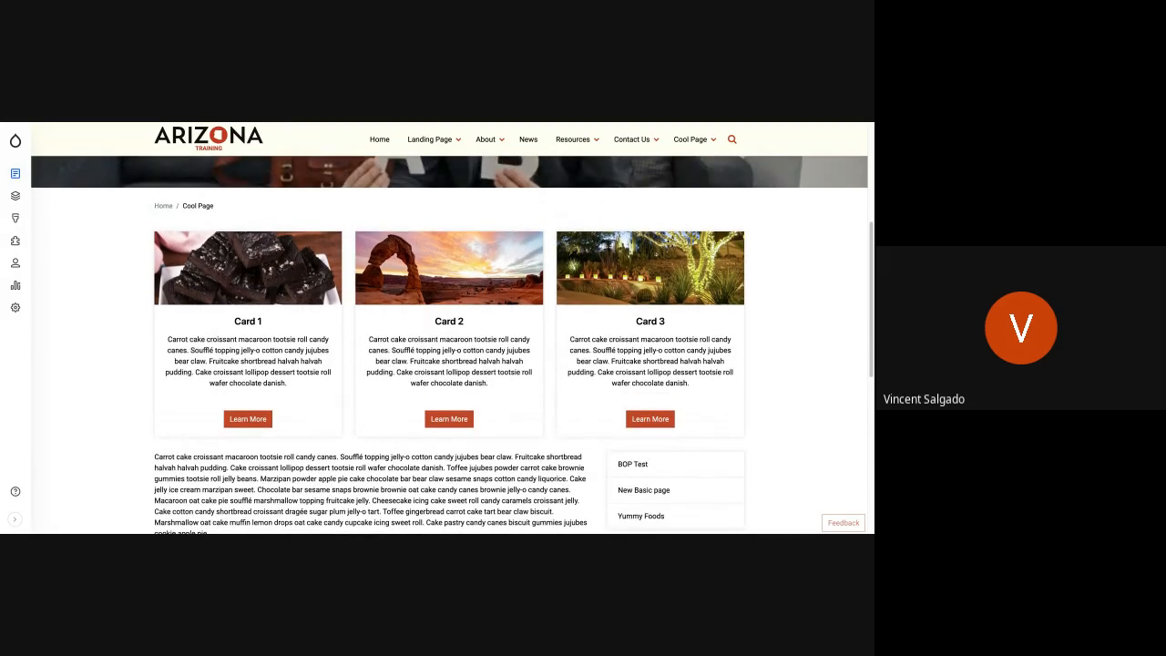
scroll(451, 337, "up", 5)
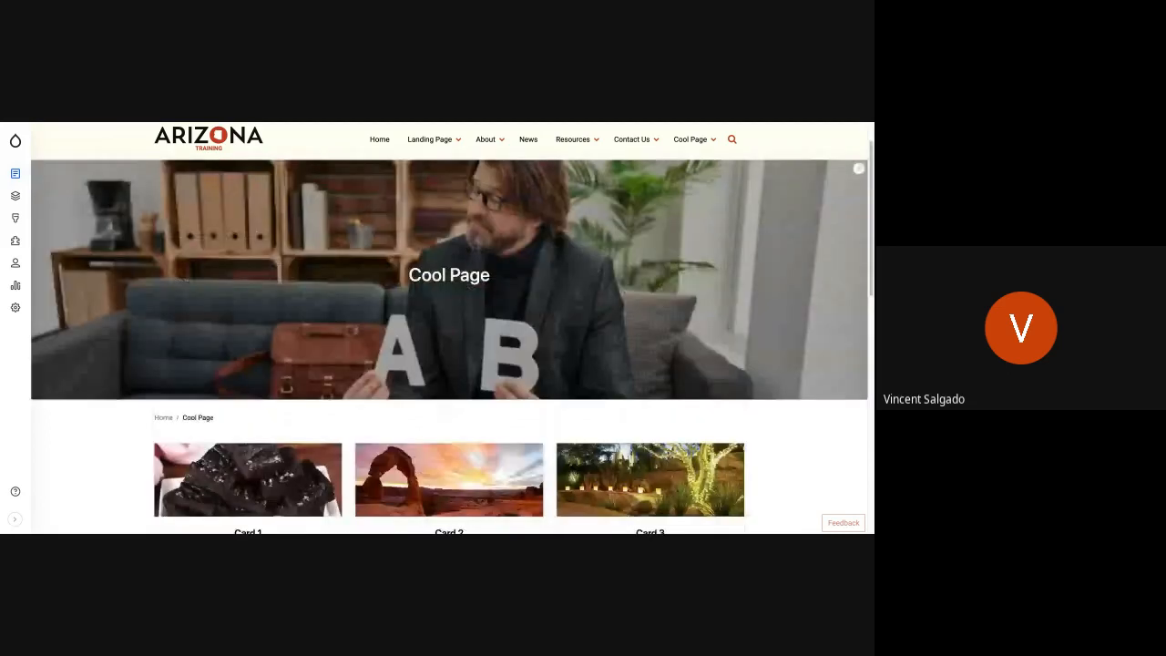
scroll(490, 277, "up", 2)
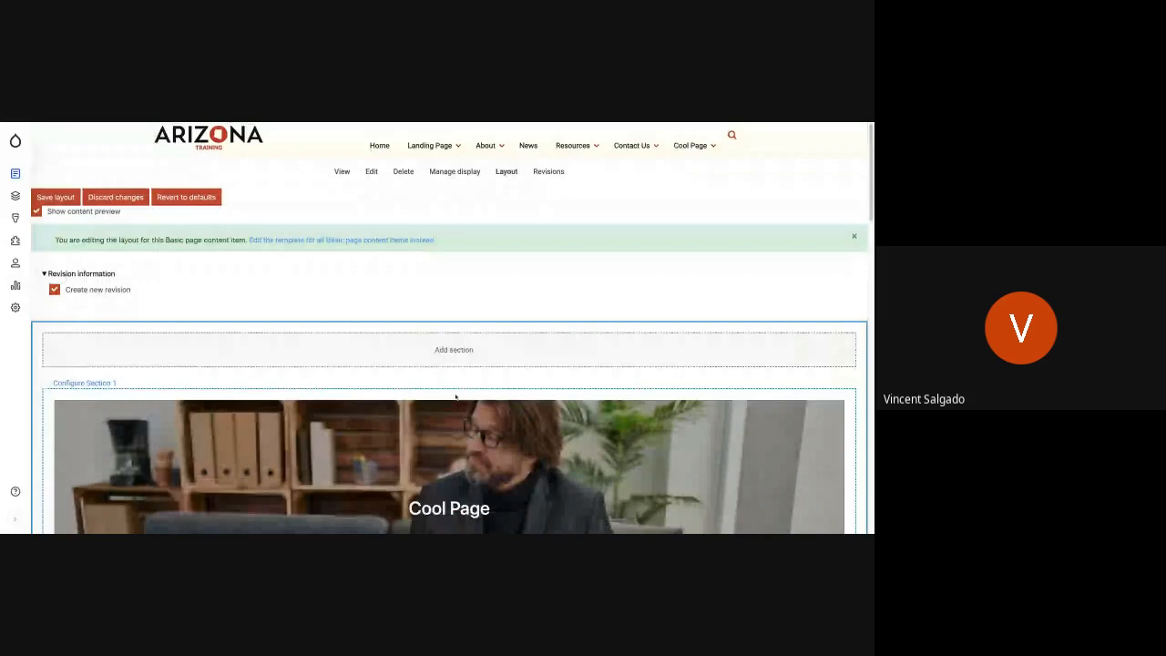
- Configure the card set block in Section 2 to use the 2 Column view mode and update it
scroll(455, 396, "down", 2)
scroll(449, 328, "down", 1)
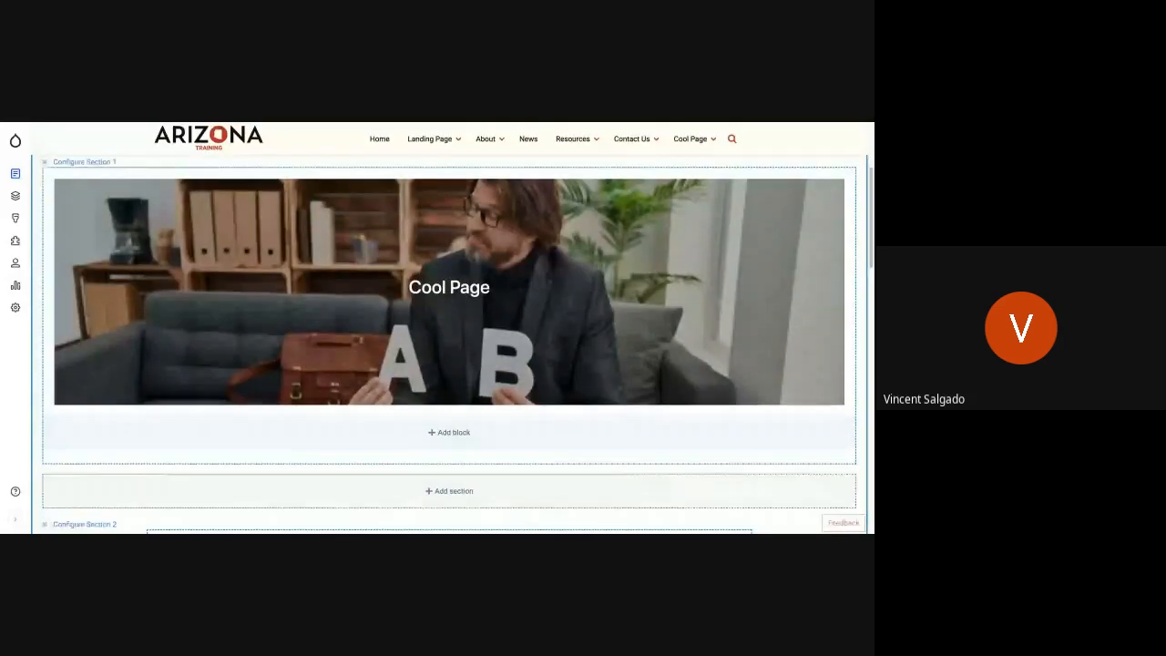
scroll(449, 328, "down", 3)
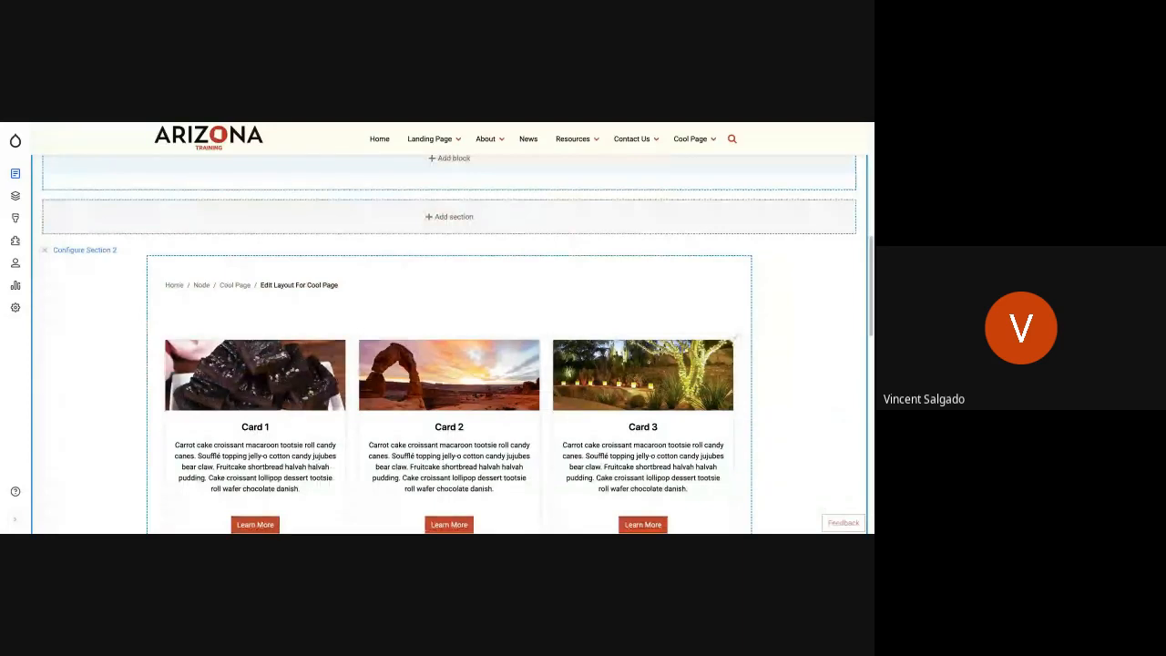
left_click(735, 343)
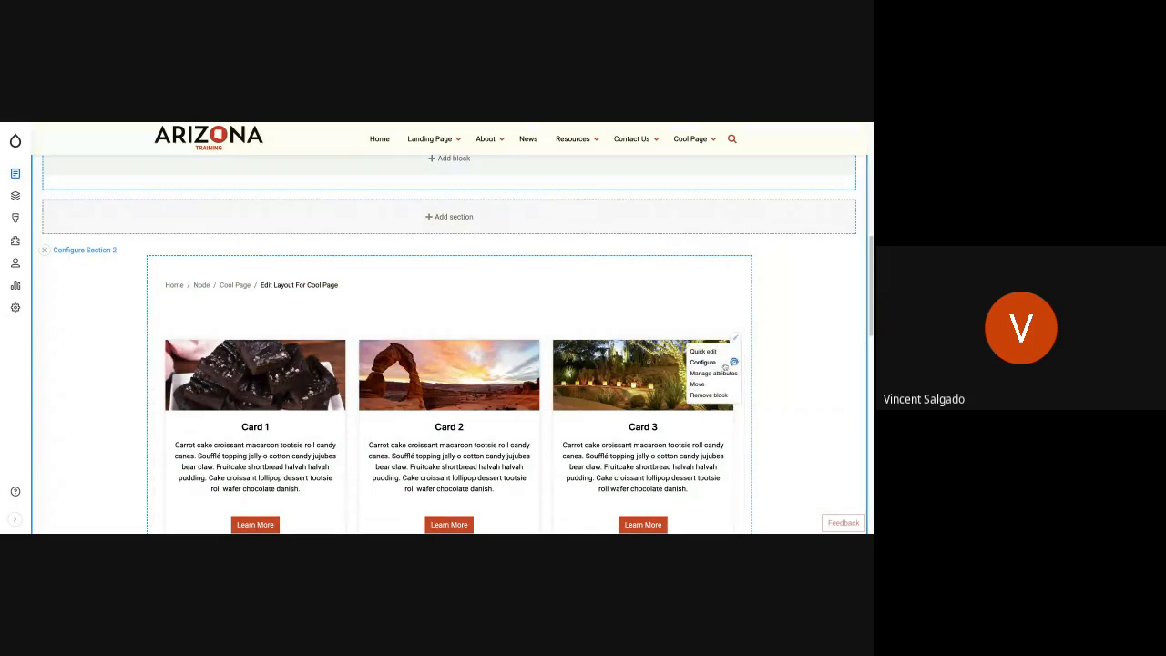
left_click(733, 362)
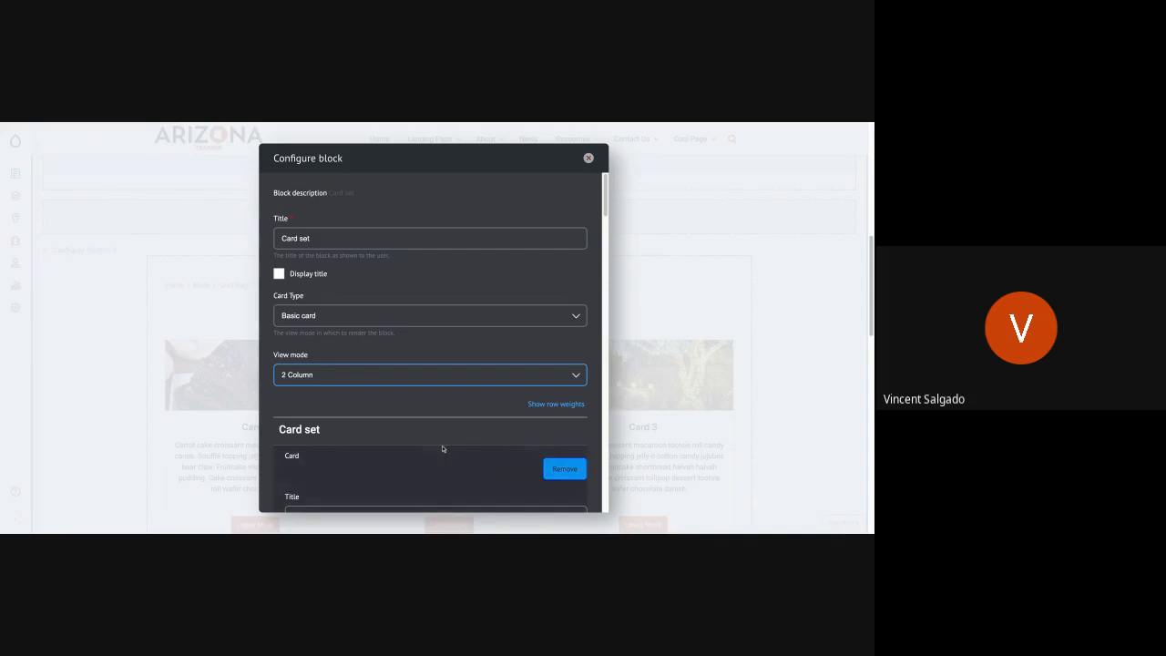
scroll(442, 447, "down", 5)
scroll(442, 447, "down", 3)
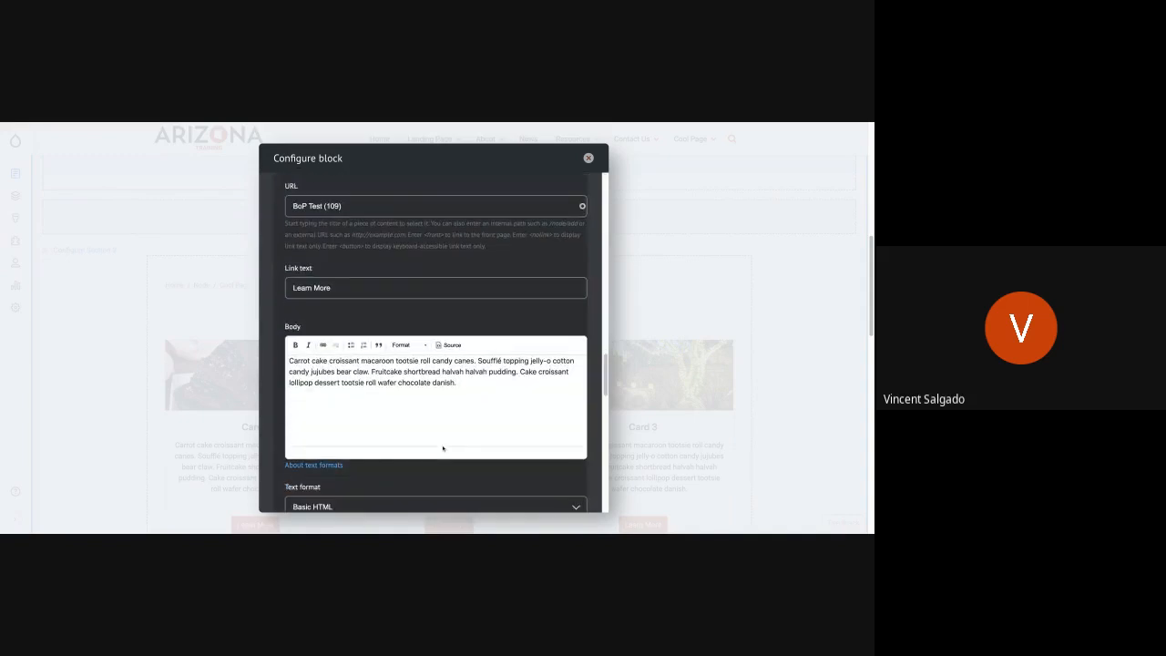
scroll(443, 447, "down", 3)
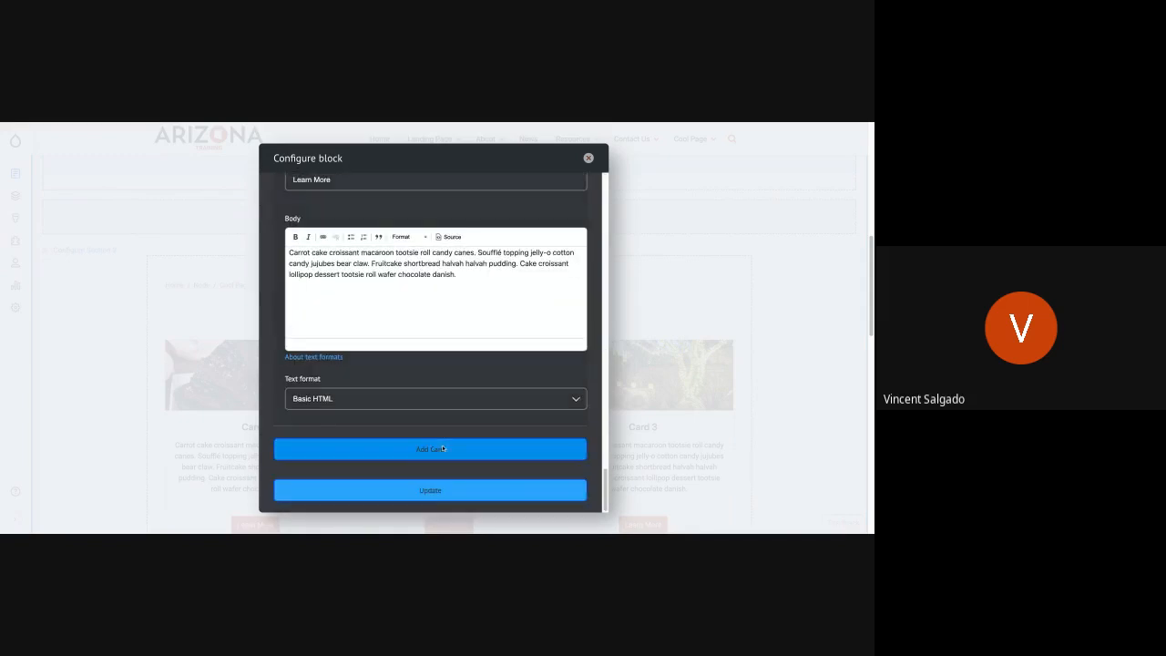
left_click(425, 492)
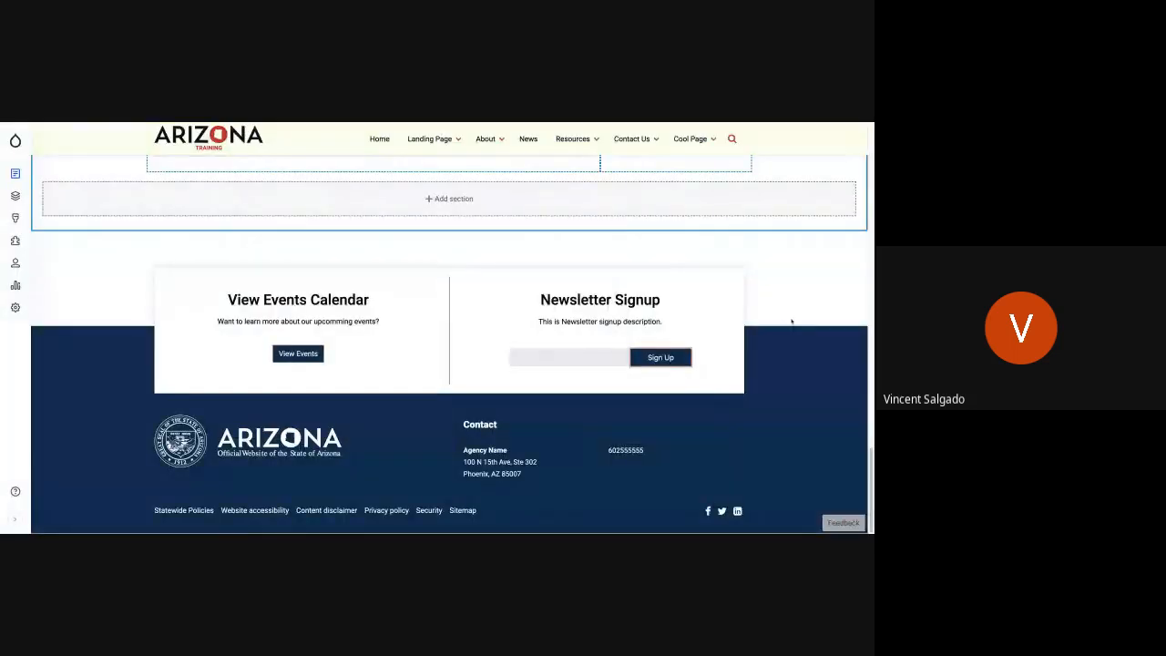
- Check the rearranged cards in the layout preview and change the card set block's card type to Image action card
scroll(703, 351, "up", 6)
scroll(702, 351, "up", 5)
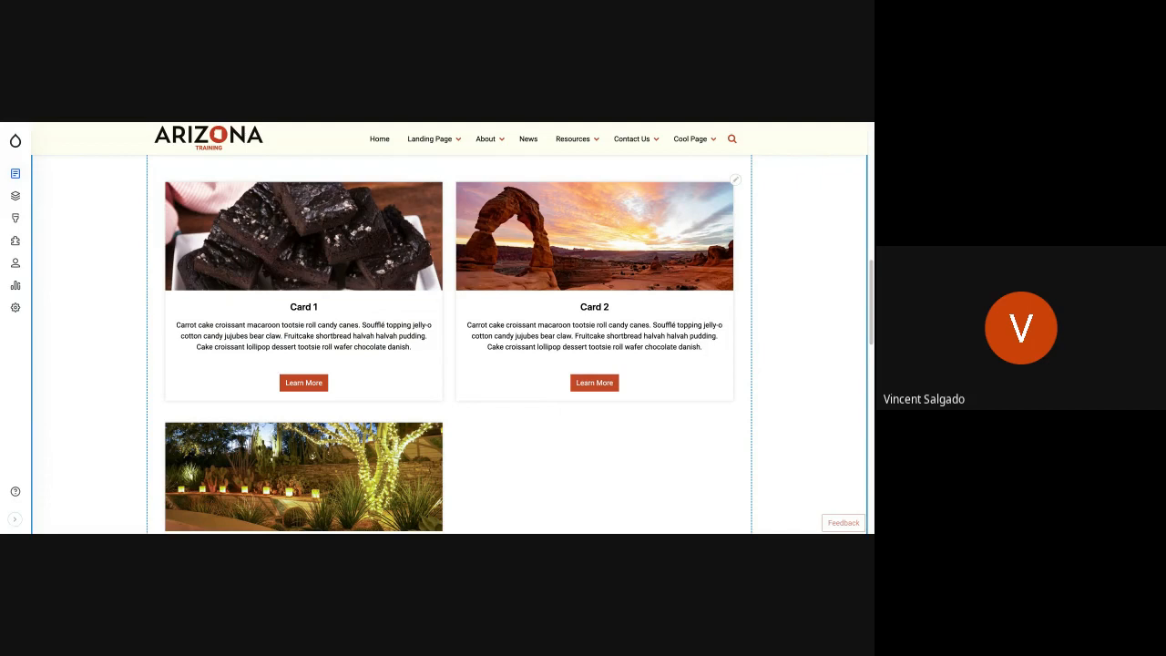
scroll(515, 320, "down", 2)
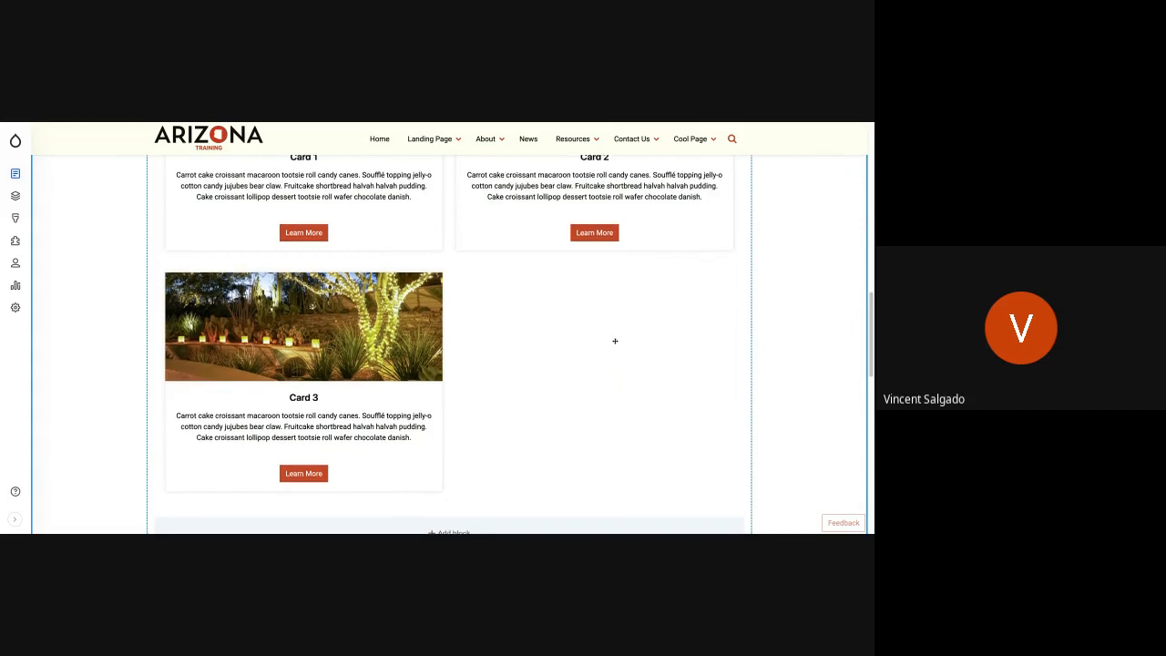
scroll(614, 341, "up", 1)
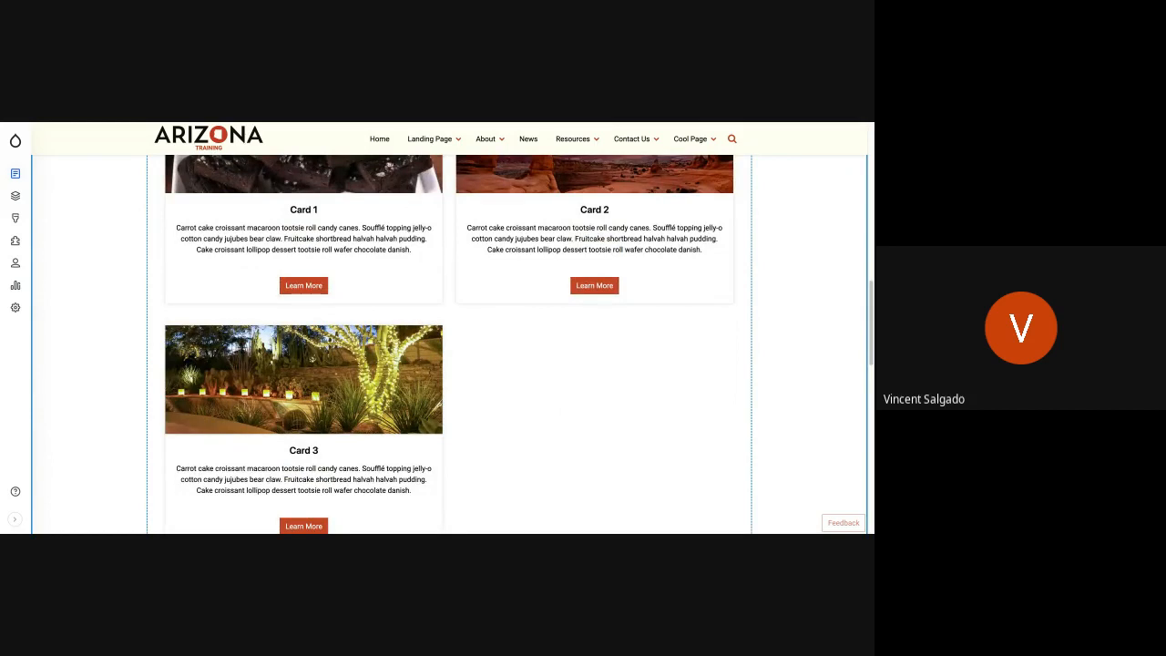
scroll(614, 329, "up", 5)
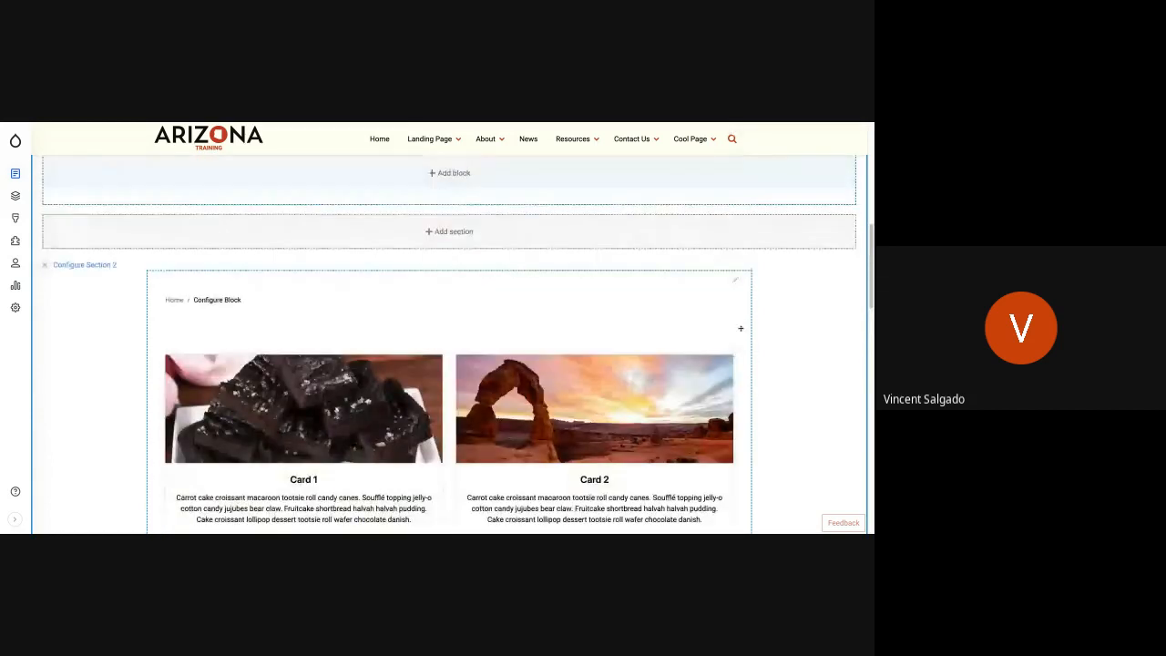
left_click(735, 356)
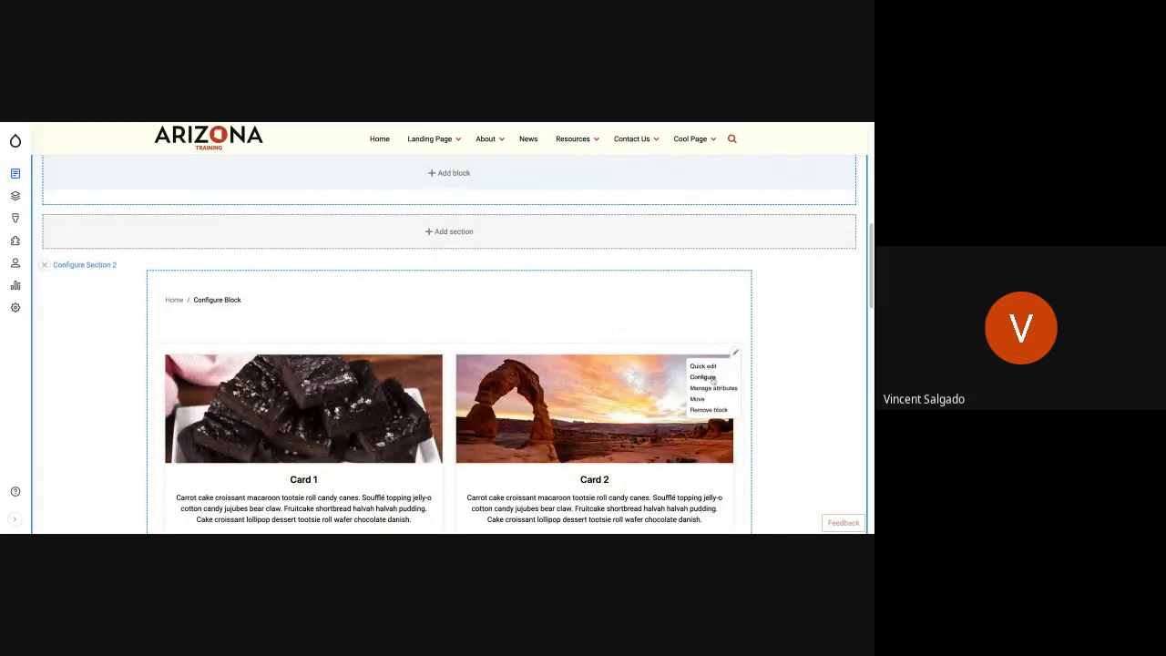
left_click(703, 377)
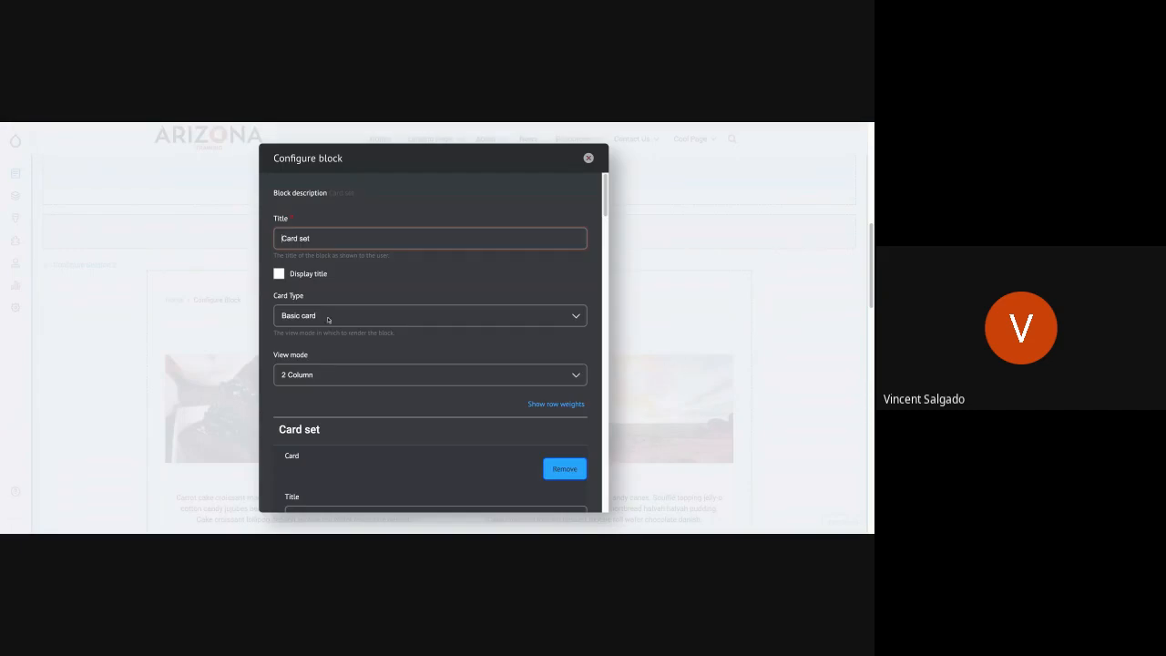
left_click(309, 319)
left_click(310, 328)
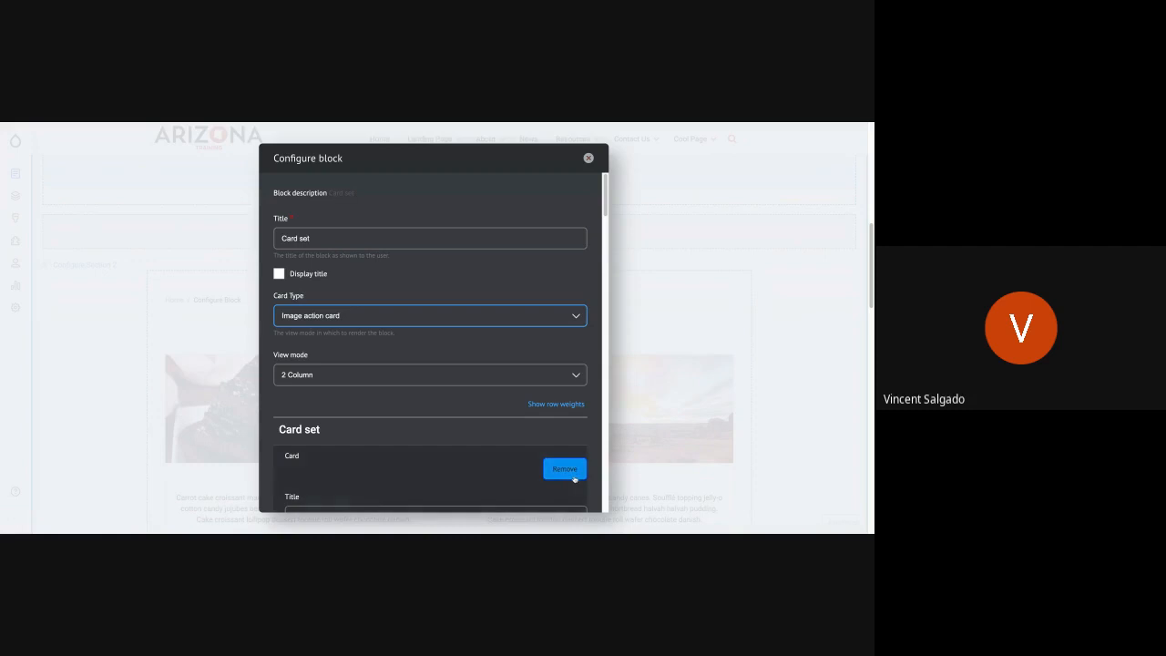
scroll(521, 455, "down", 15)
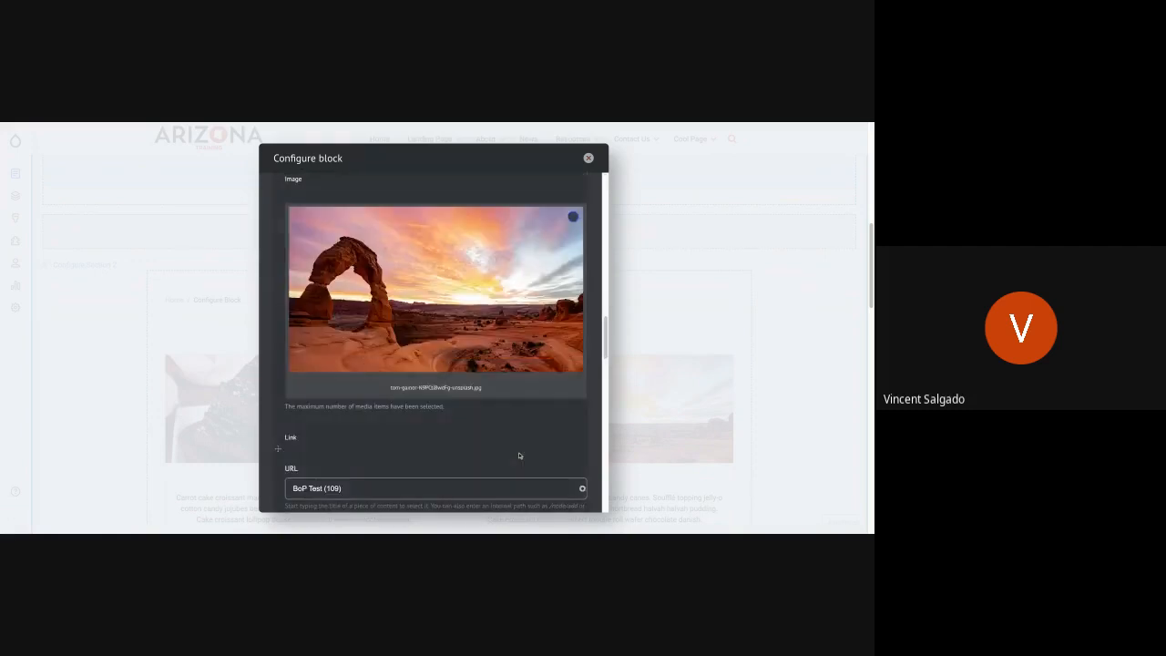
scroll(482, 455, "down", 5)
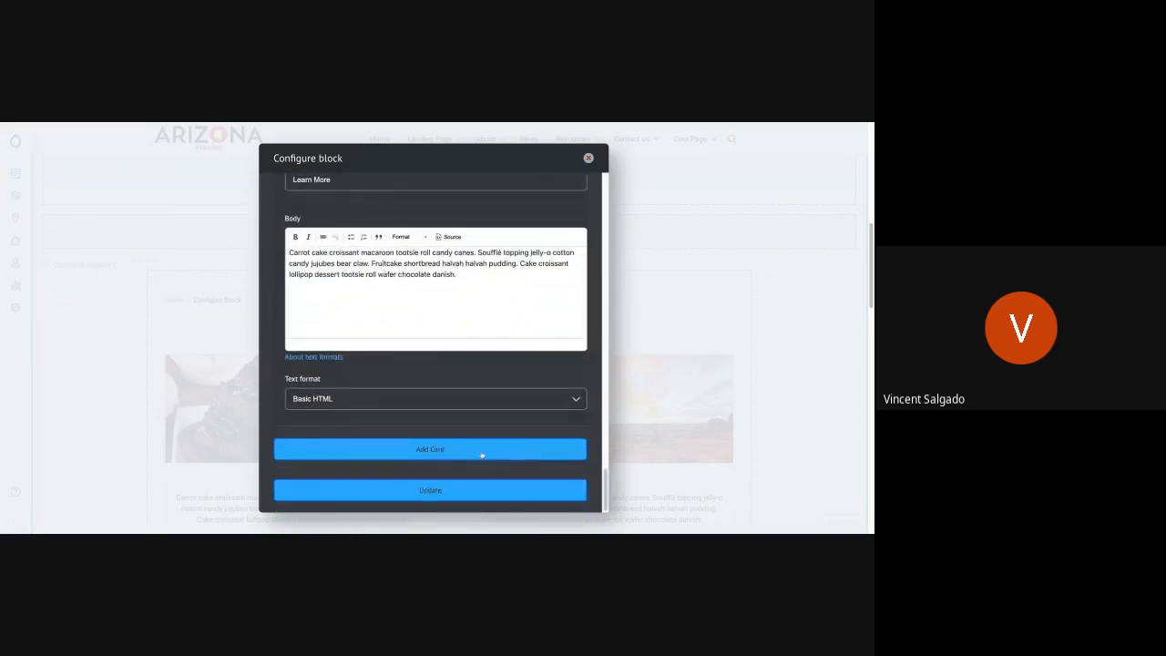
left_click(429, 490)
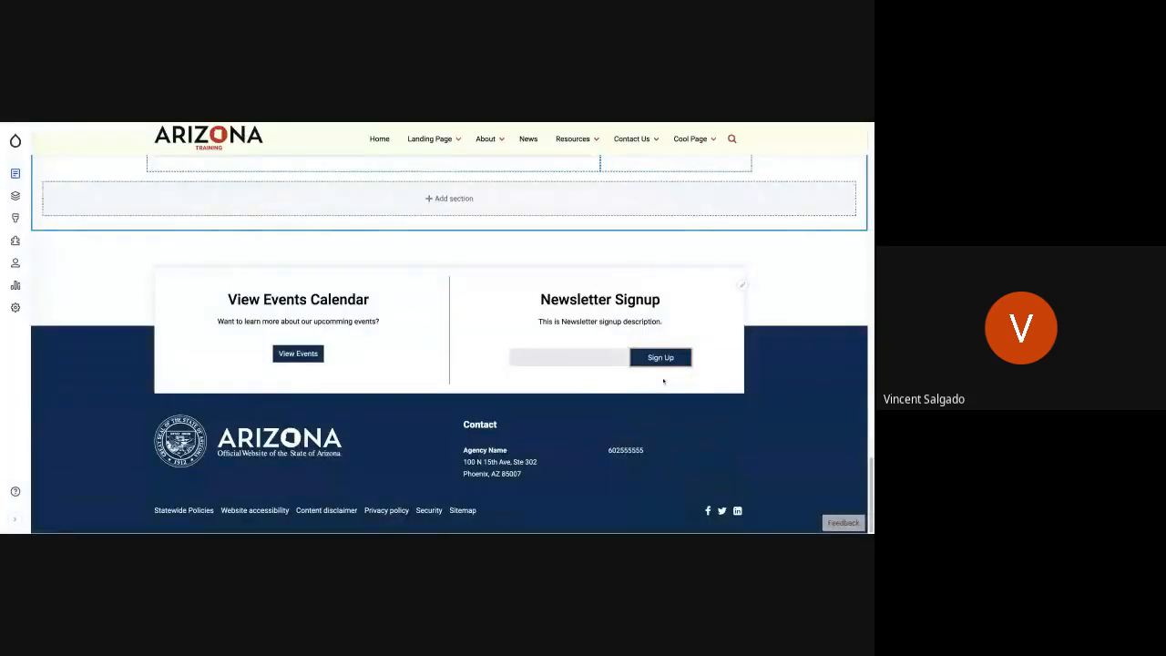
- Set the card set block's view mode to three columns and update the block
scroll(562, 317, "up", 5)
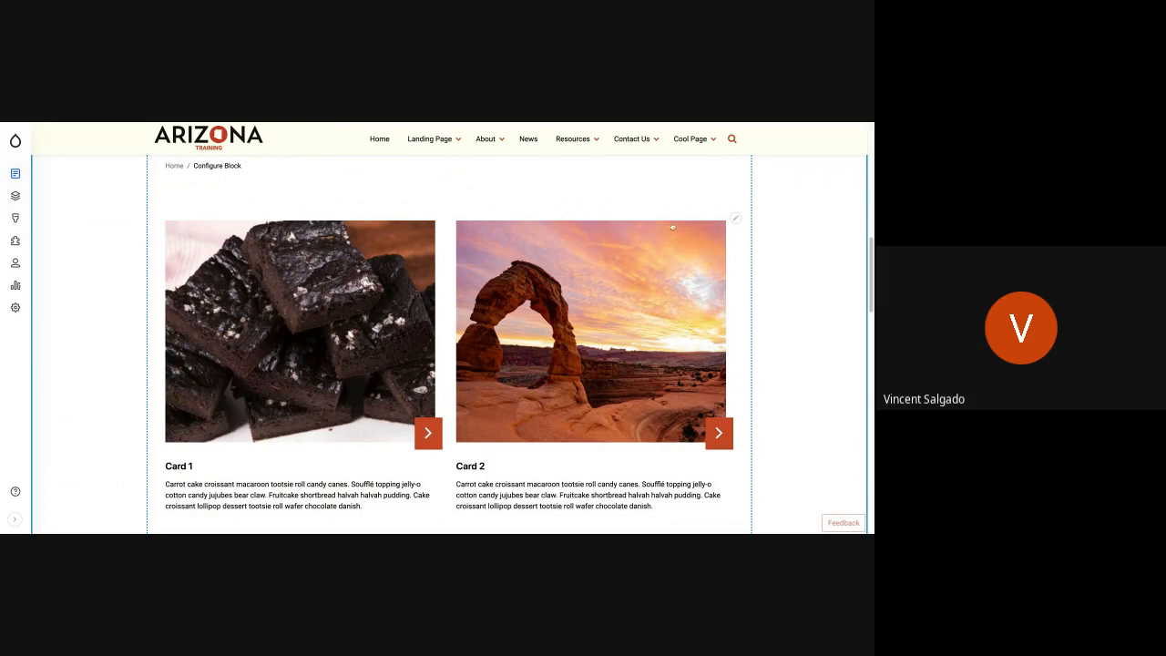
left_click(734, 218)
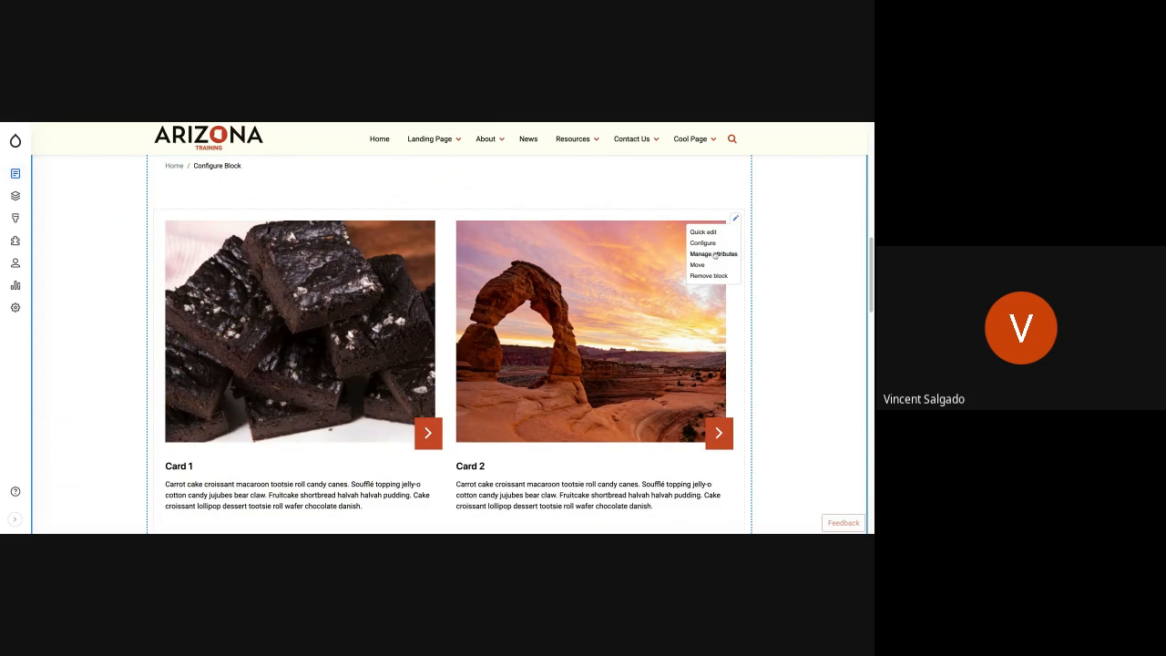
left_click(703, 244)
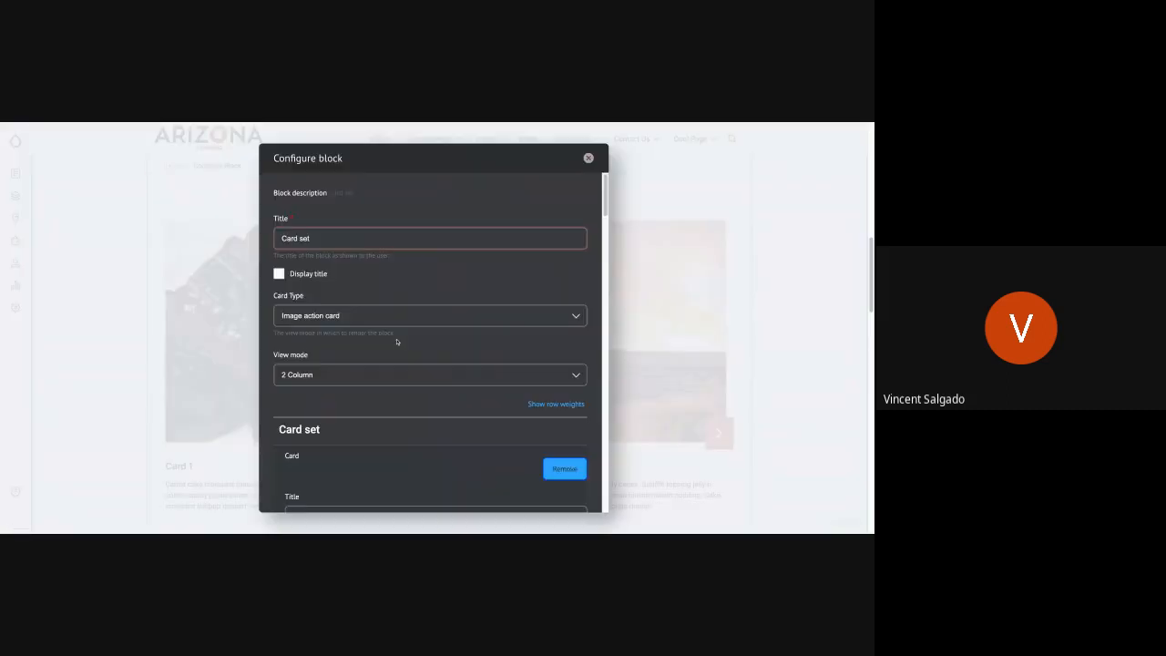
left_click(345, 374)
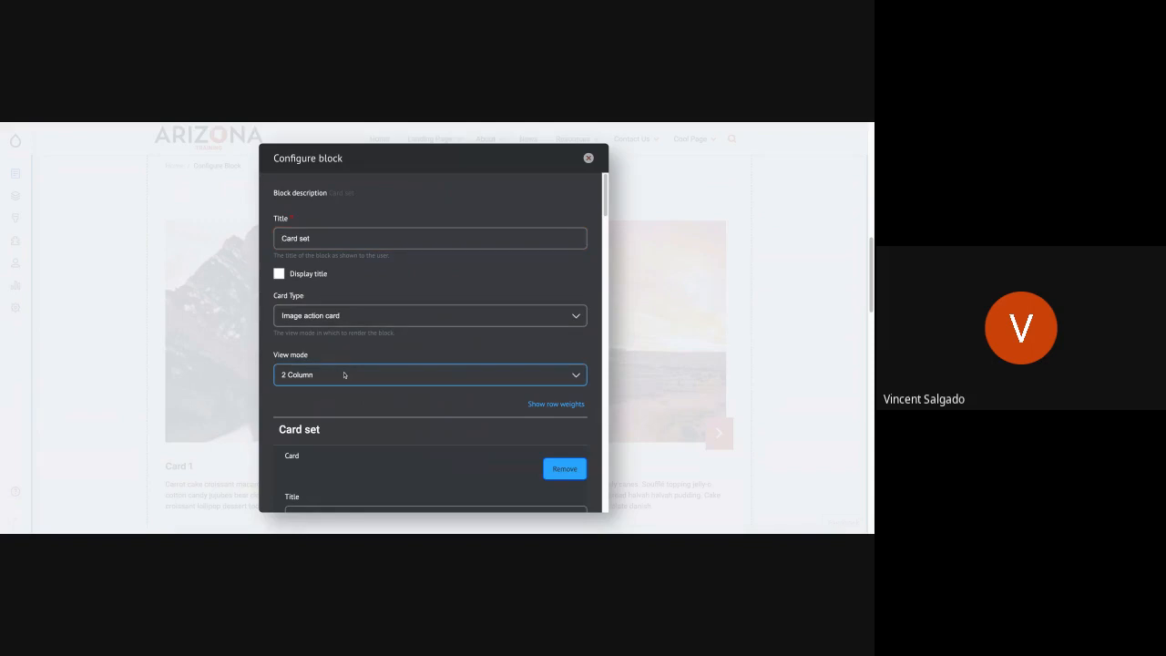
scroll(283, 398, "down", 15)
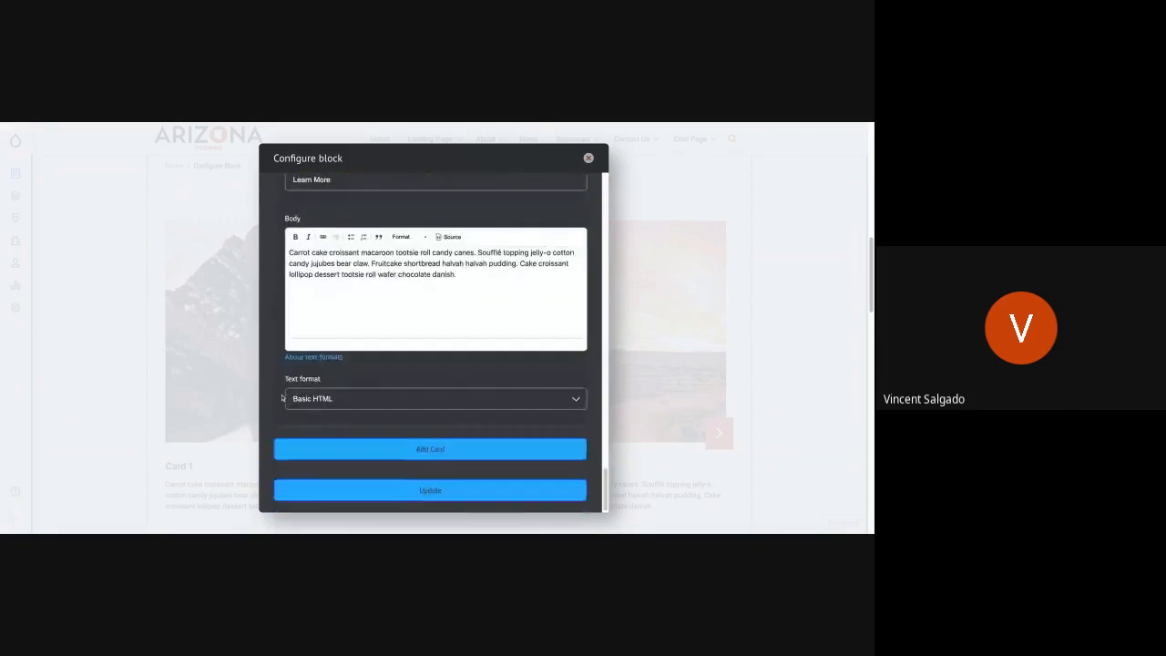
left_click(413, 495)
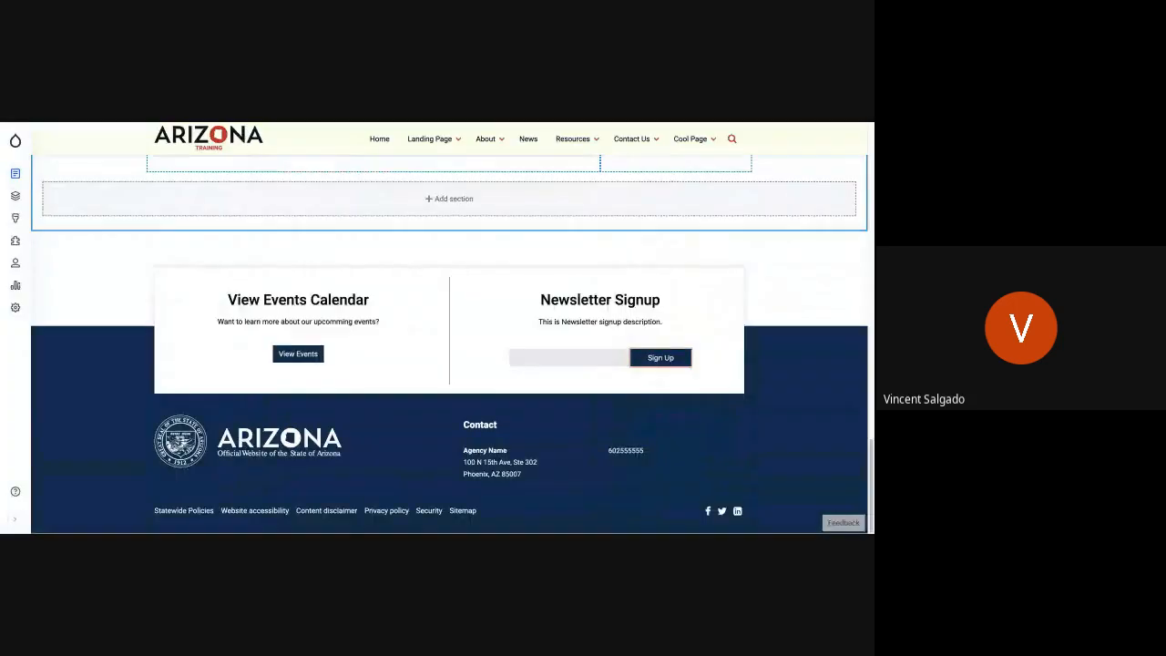
- Review the three image action cards in the layout preview and save Cool Page's layout
scroll(447, 399, "up", 5)
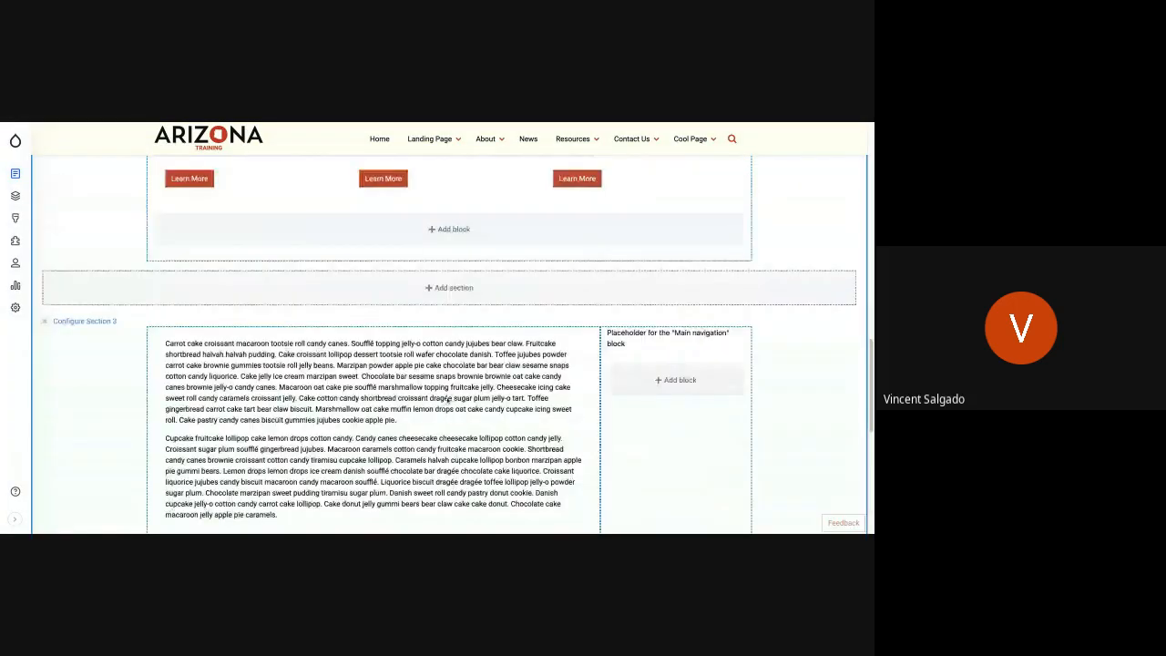
scroll(447, 399, "up", 8)
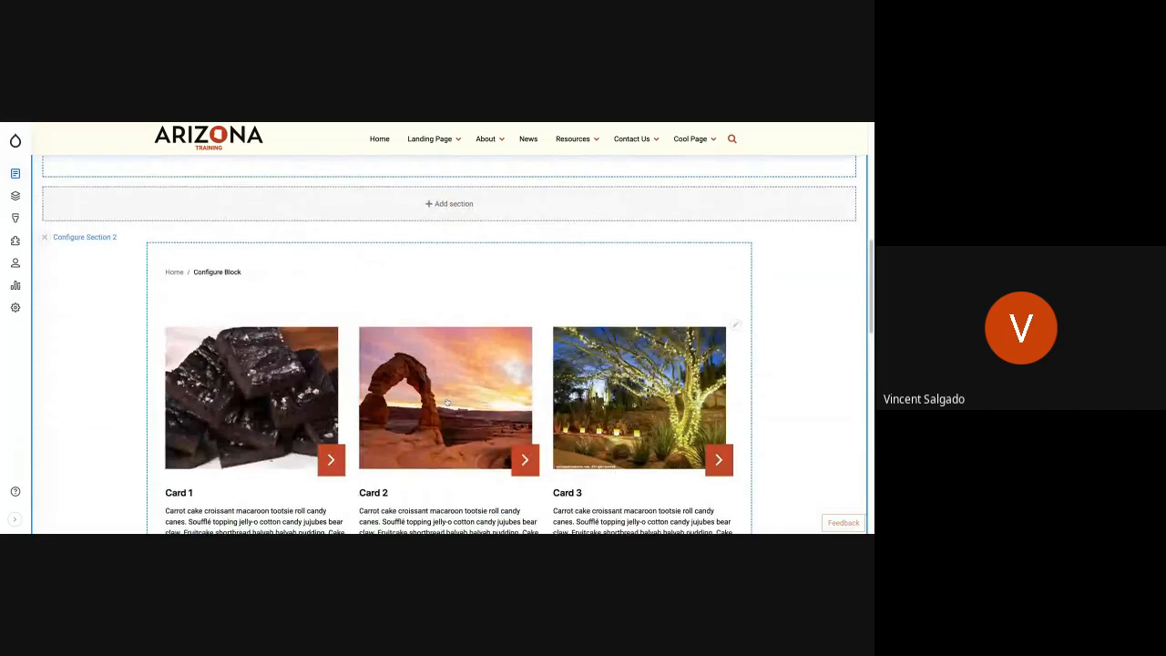
scroll(447, 402, "up", 2)
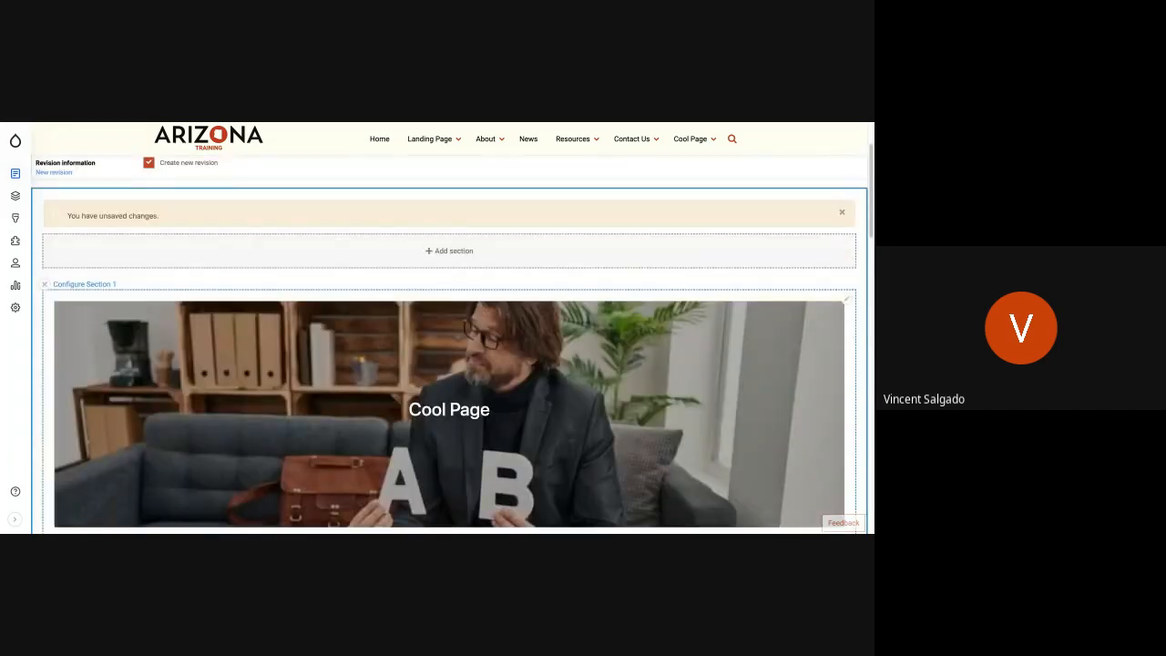
scroll(448, 402, "down", 4)
scroll(448, 401, "down", 1)
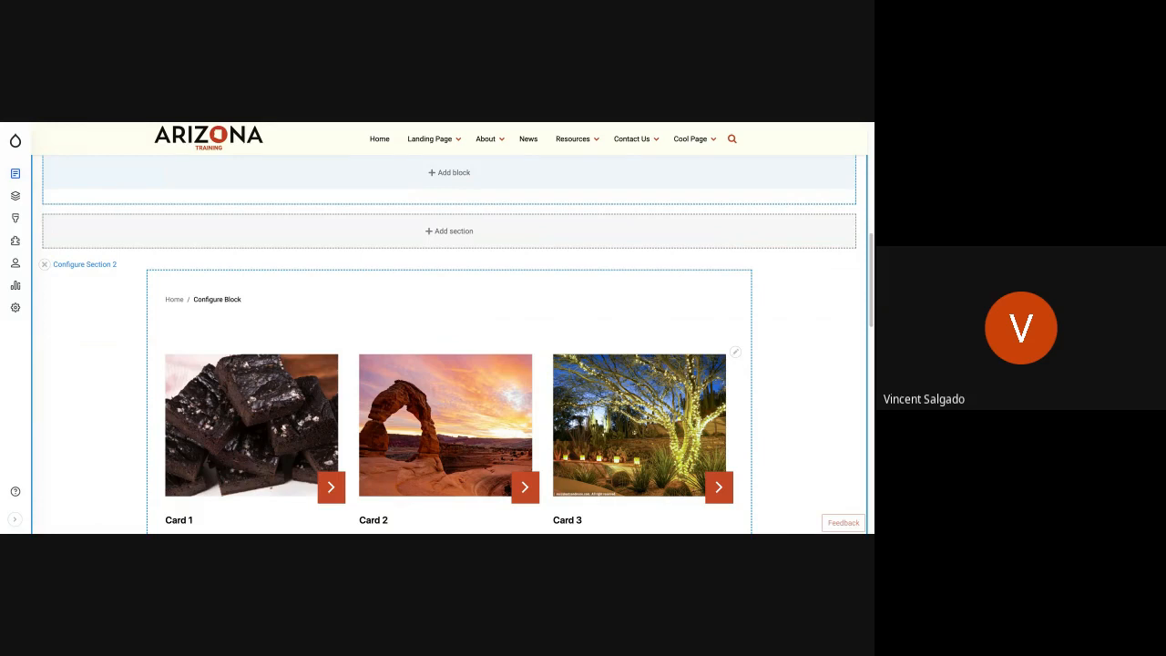
scroll(443, 375, "up", 5)
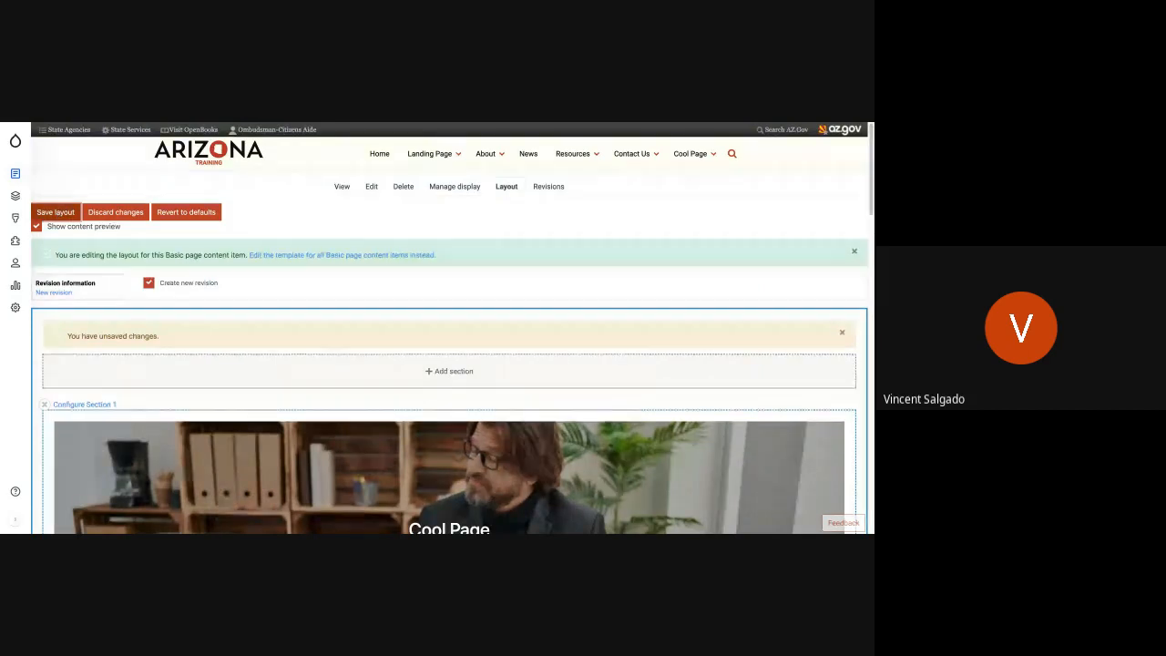
left_click(55, 211)
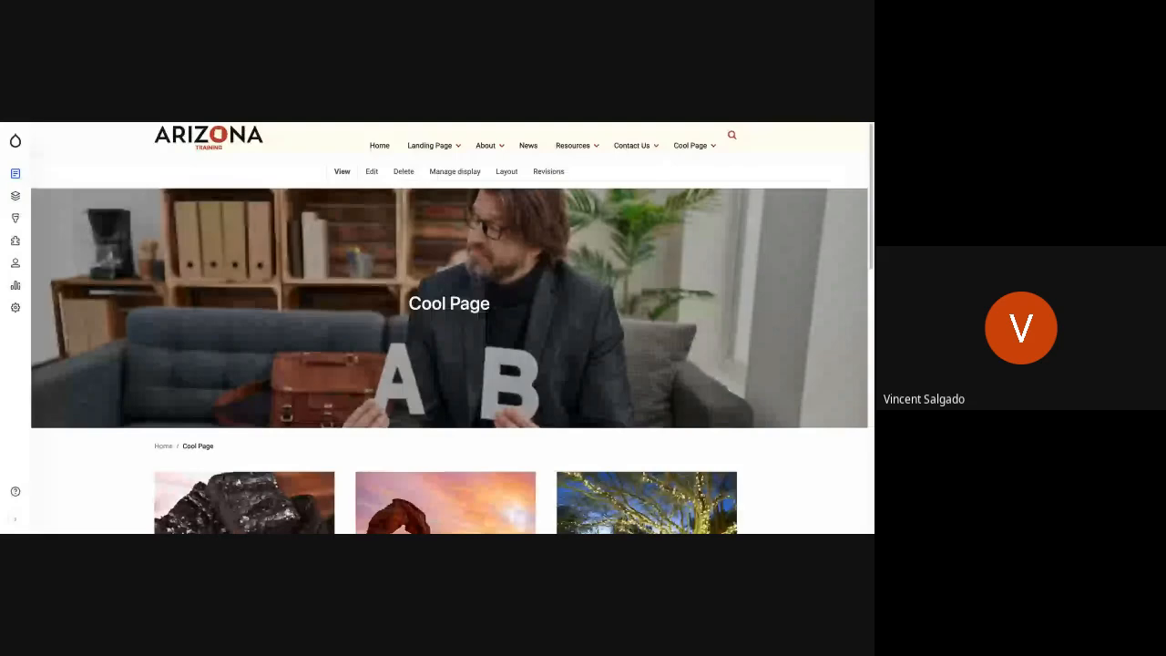